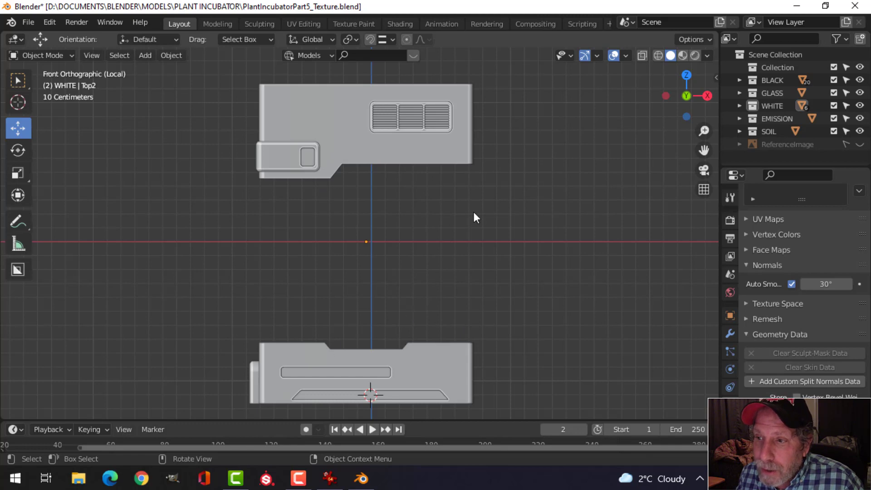
# - Look over the white upper and lower housings, then view the plant incubator reference image in IrfanView
pyautogui.moveTo(473, 212); pyautogui.dragTo(379, 246, button='middle')
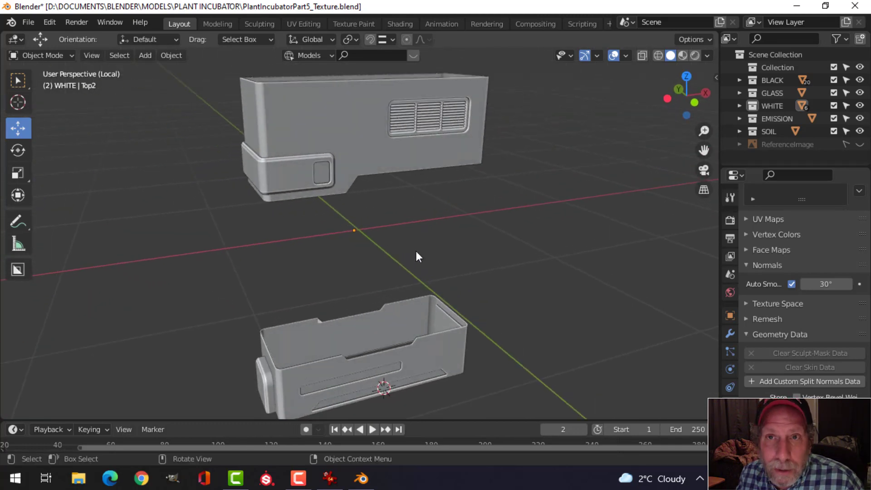
pyautogui.moveTo(446, 254); pyautogui.dragTo(430, 237, button='middle')
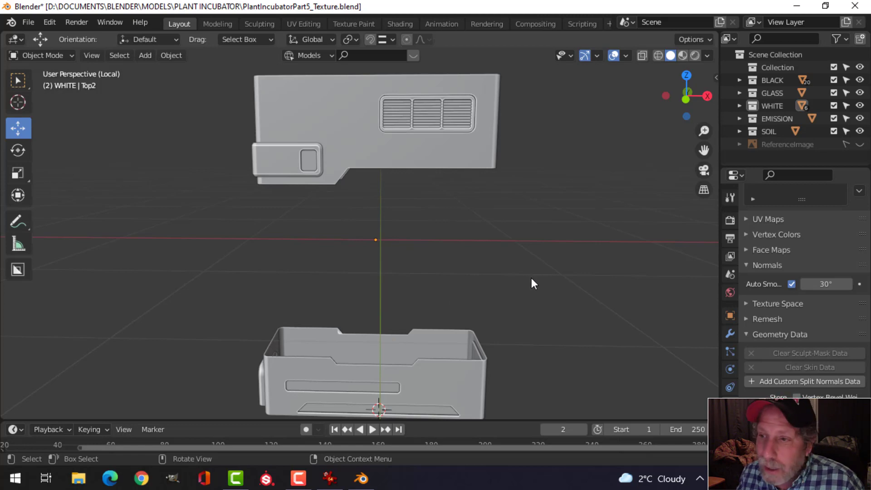
pyautogui.moveTo(532, 271); pyautogui.dragTo(508, 264, button='middle')
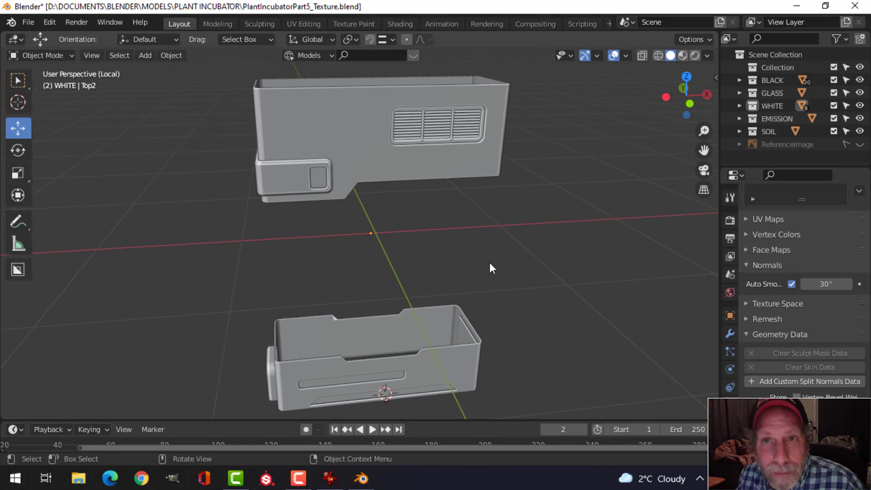
pyautogui.moveTo(493, 262); pyautogui.dragTo(517, 255, button='middle')
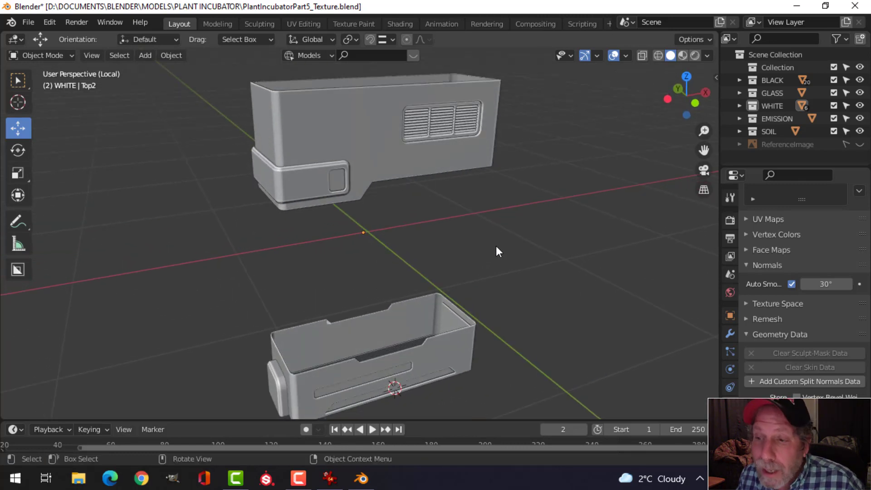
pyautogui.moveTo(502, 246)
pyautogui.mouseDown(button='middle')
pyautogui.moveTo(428, 243)
pyautogui.moveTo(460, 238)
pyautogui.moveTo(388, 244)
pyautogui.moveTo(518, 245)
pyautogui.mouseUp(button='middle')
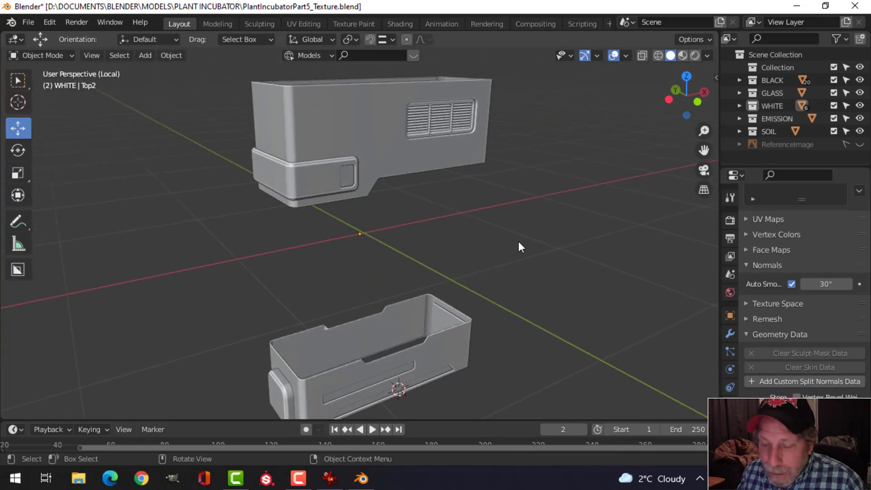
pyautogui.click(330, 478)
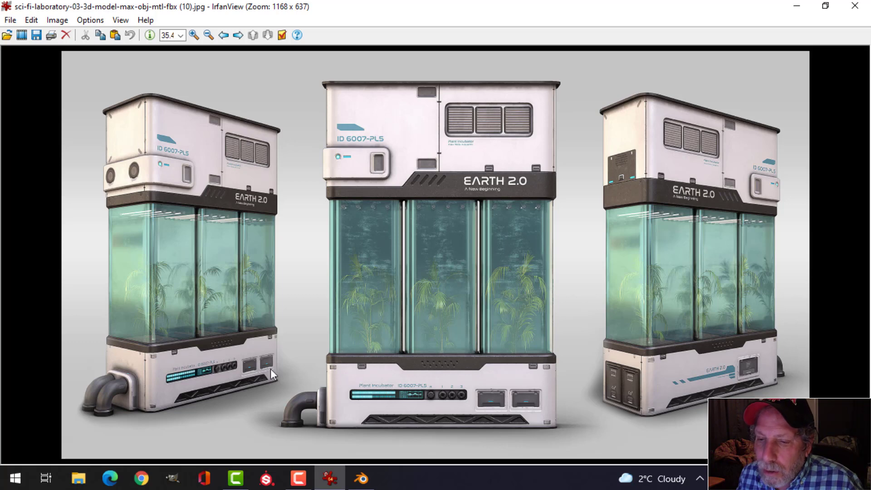
# - Return to Blender, select all the white objects and set up an FBX export limited to selected objects
pyautogui.click(363, 468)
pyautogui.press('a')
pyautogui.moveTo(522, 212); pyautogui.dragTo(518, 230, button='middle')
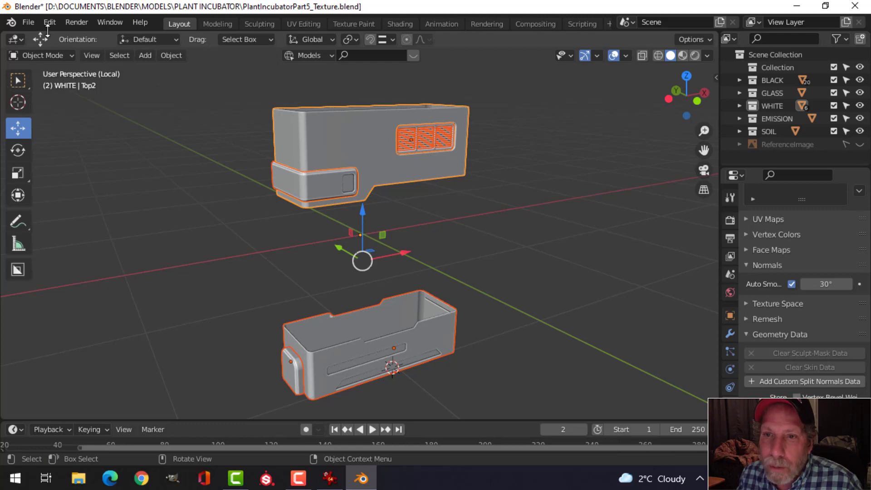
pyautogui.click(29, 22)
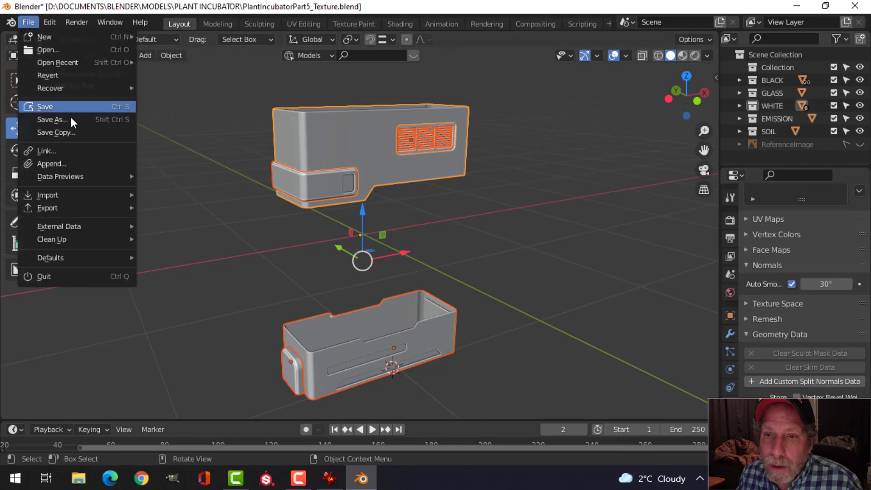
pyautogui.moveTo(74, 206)
pyautogui.click(198, 283)
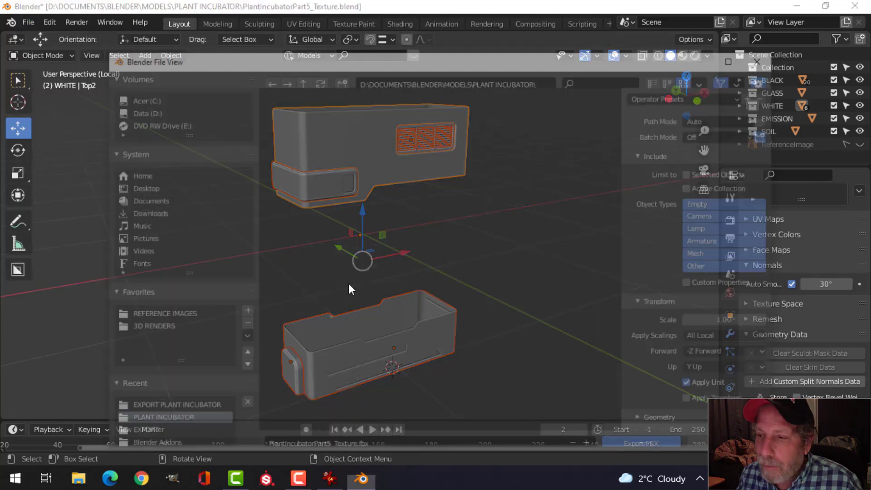
pyautogui.click(692, 184)
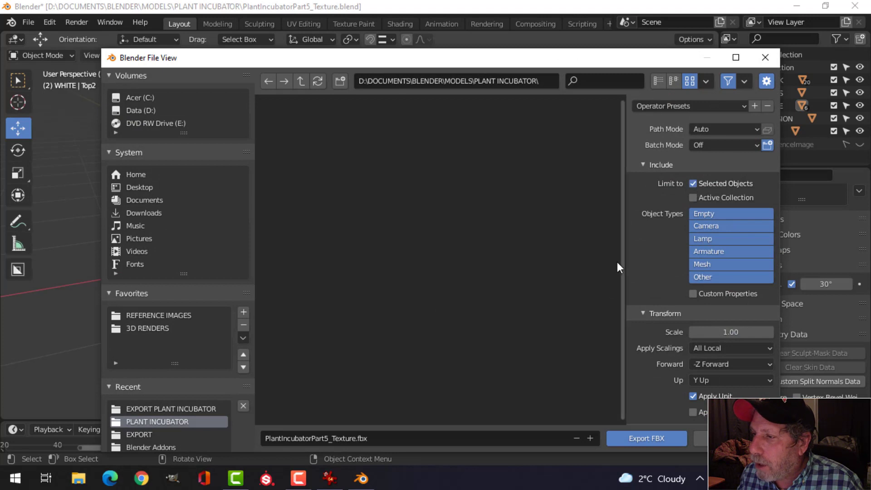
# - Name the export file PlantIncubatorWHITE_Part5.fbx and export it to the PLANT INCUBATOR folder
pyautogui.click(395, 439)
pyautogui.write('PlantIncubator')
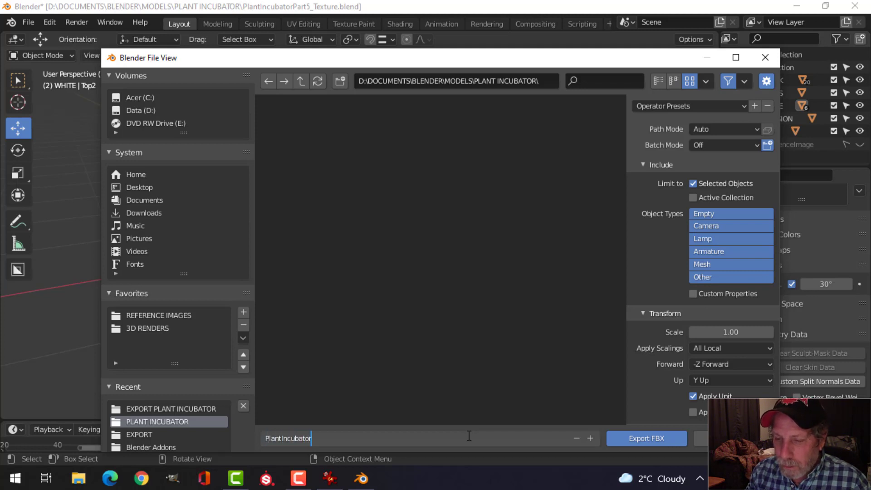
pyautogui.press('capslock')
pyautogui.write('WHITE')
pyautogui.press('capslock')
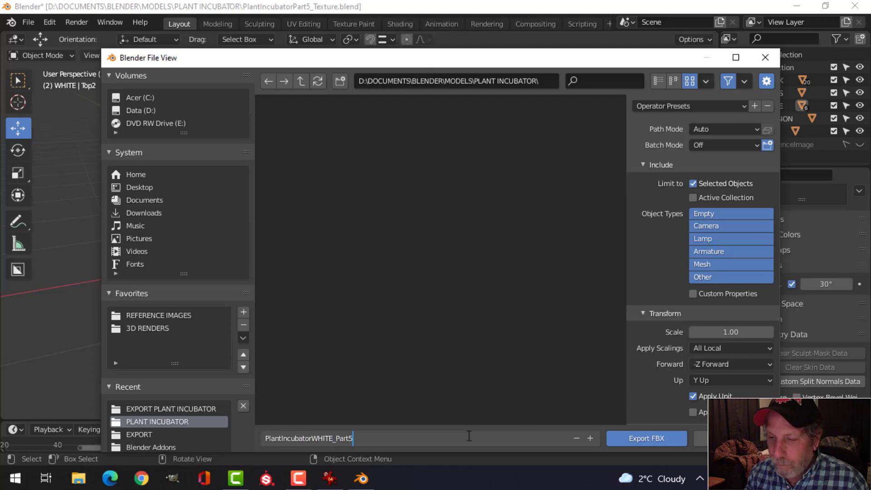
pyautogui.press('Return')
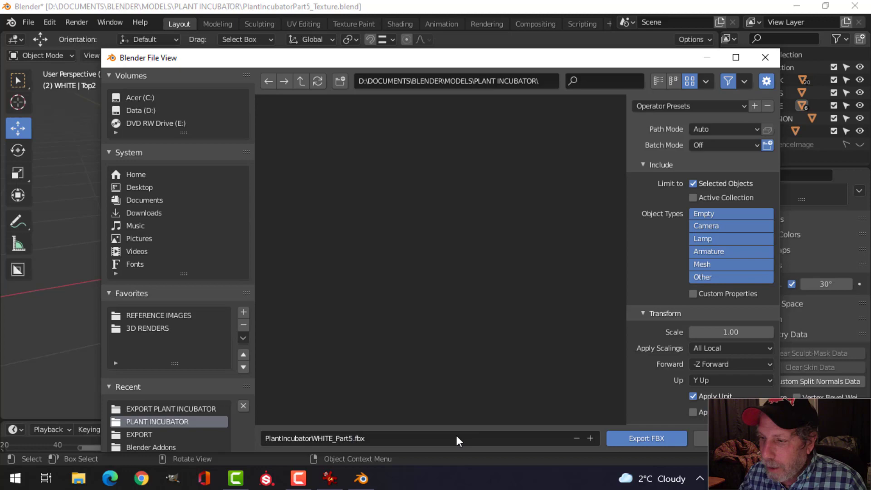
pyautogui.click(666, 437)
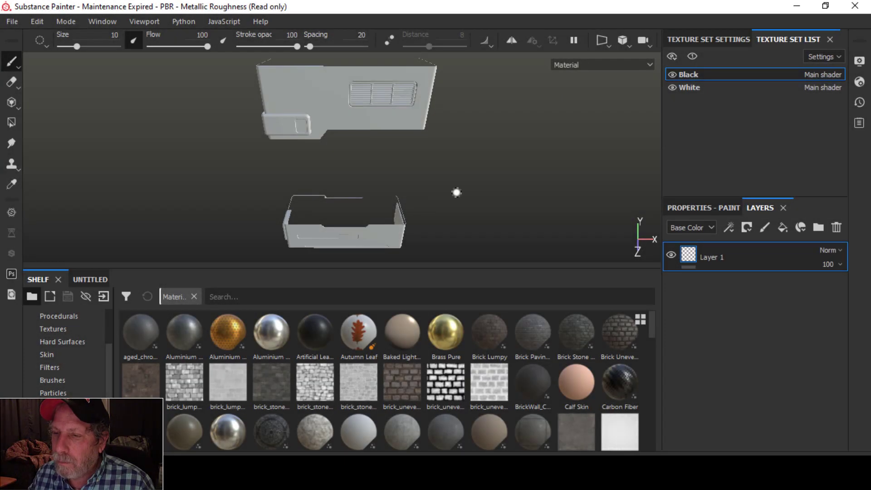
# - In Substance Painter, enlarge the 3D viewport by reducing the shelf's height and view the imported housings
pyautogui.keyDown('alt'); pyautogui.moveTo(456, 192); pyautogui.dragTo(394, 200); pyautogui.keyUp('alt')
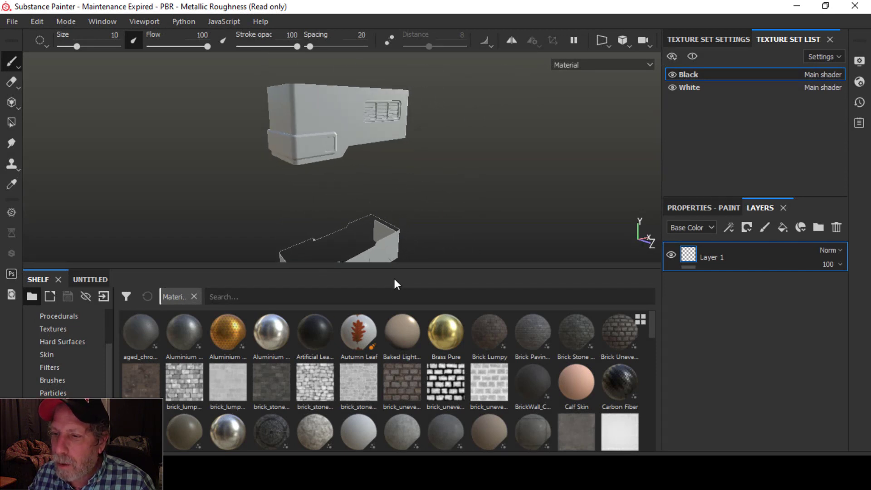
pyautogui.moveTo(394, 269); pyautogui.dragTo(399, 343)
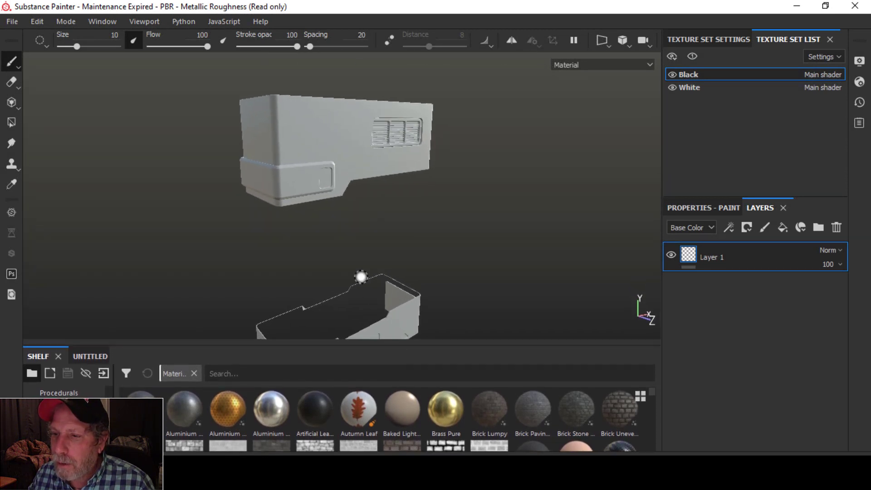
pyautogui.keyDown('alt'); pyautogui.moveTo(361, 276); pyautogui.dragTo(422, 210); pyautogui.keyUp('alt')
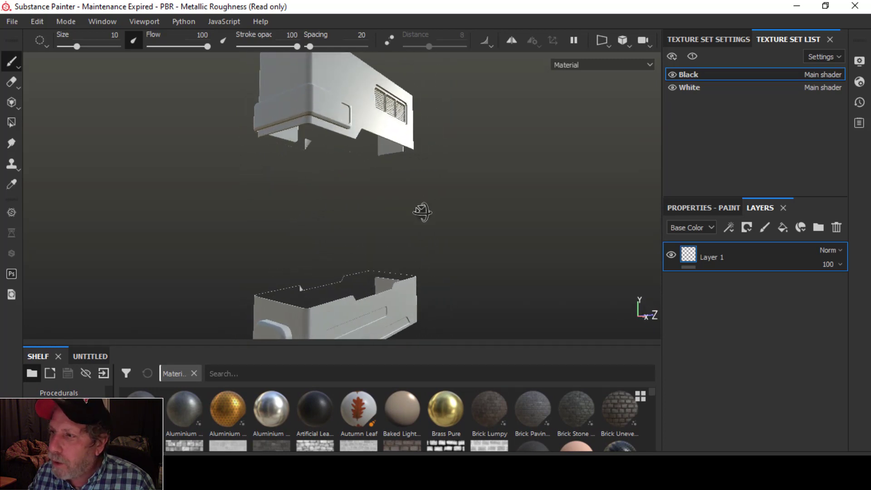
# - Bake the mesh maps for the Black and White texture sets at an output size of 2048, leaving out the ID map
pyautogui.click(695, 39)
pyautogui.scroll(-3, 798, 104)
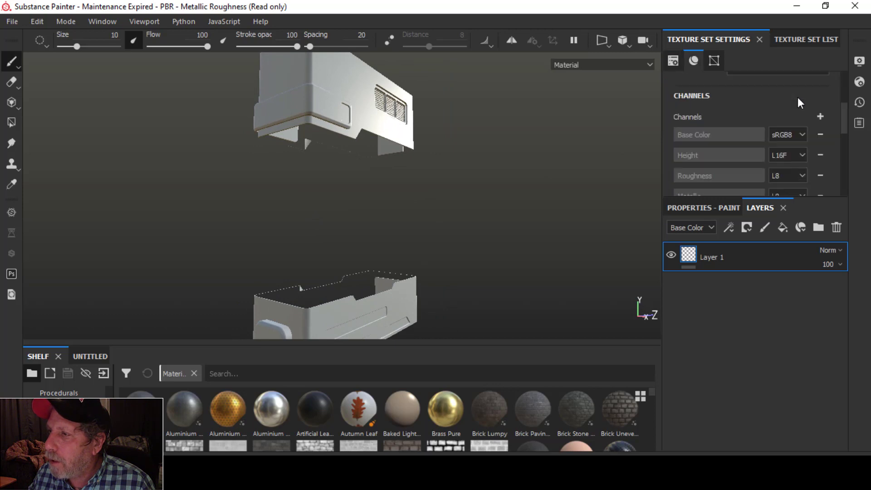
pyautogui.scroll(-5, 797, 97)
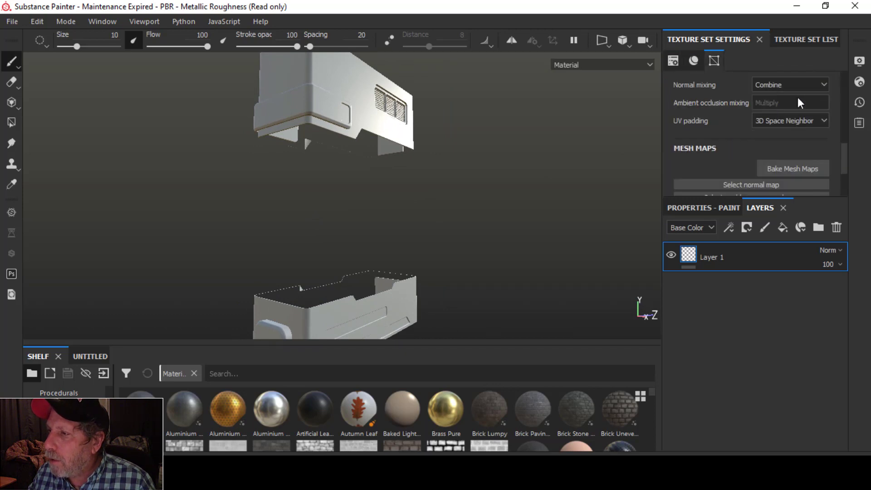
pyautogui.click(789, 168)
pyautogui.click(441, 60)
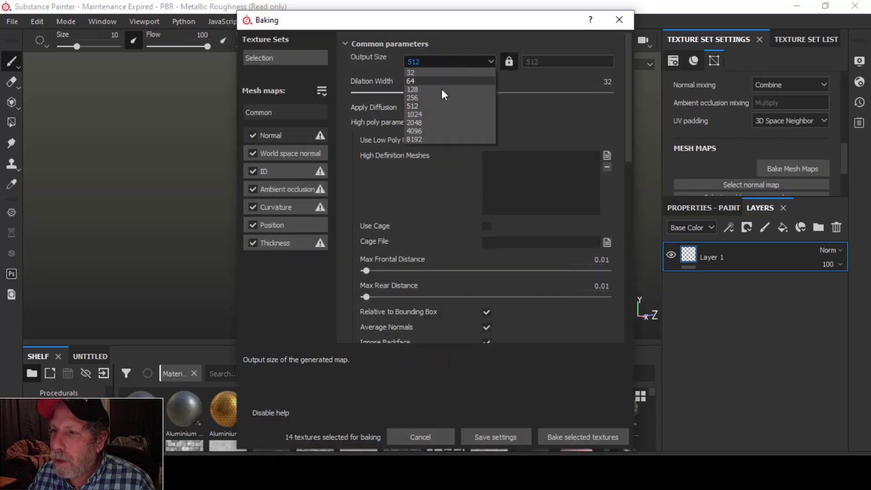
pyautogui.click(430, 122)
pyautogui.click(253, 171)
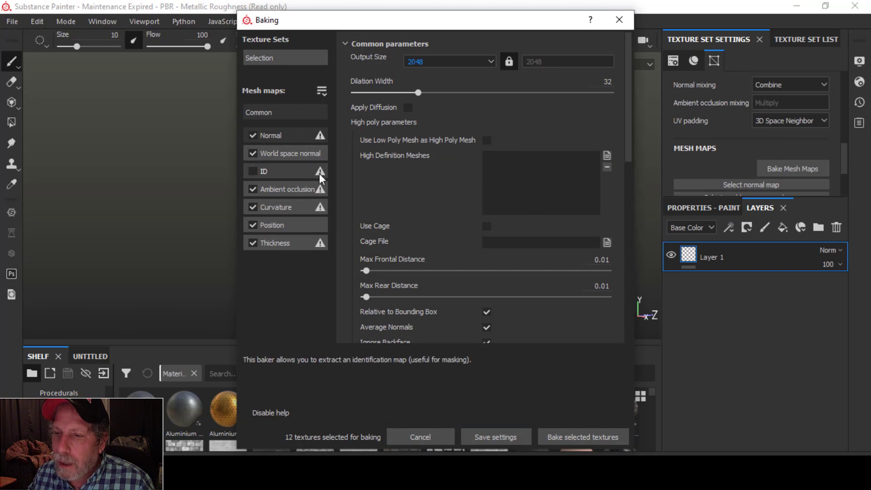
pyautogui.click(568, 432)
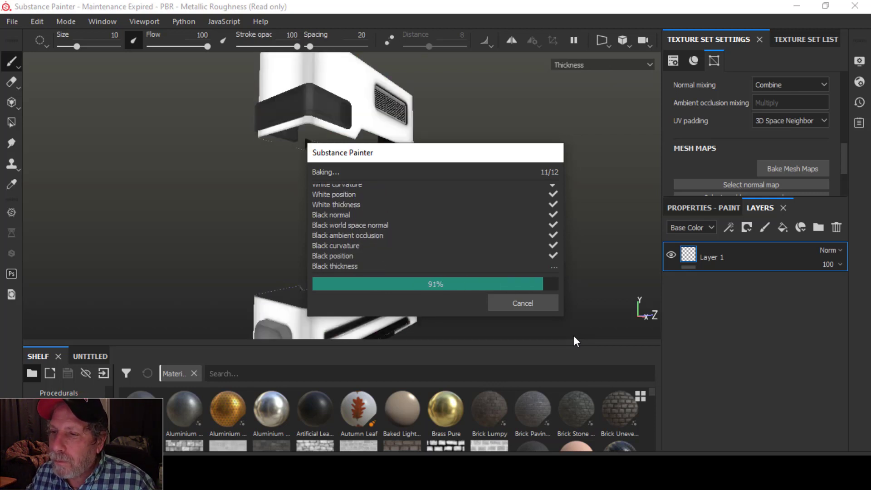
pyautogui.click(521, 303)
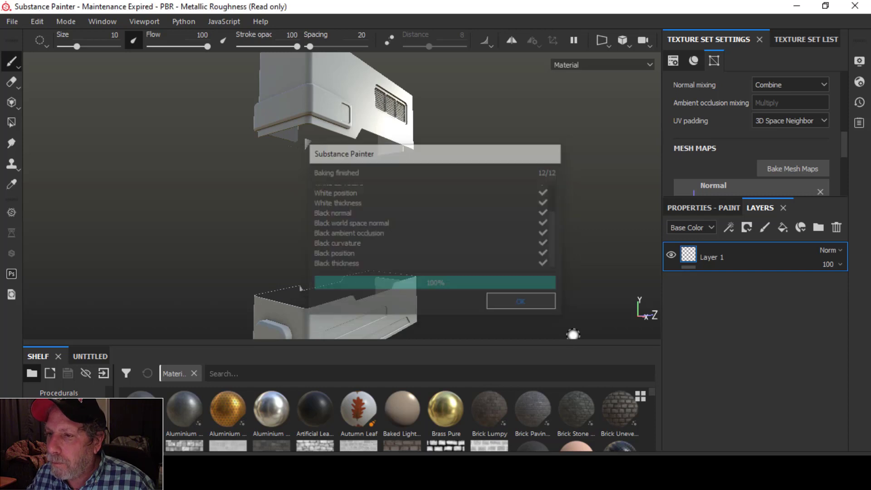
# - Make White the active texture set and delete its default Layer 1
pyautogui.keyDown('alt'); pyautogui.moveTo(518, 219); pyautogui.dragTo(391, 252); pyautogui.keyUp('alt')
pyautogui.click(798, 40)
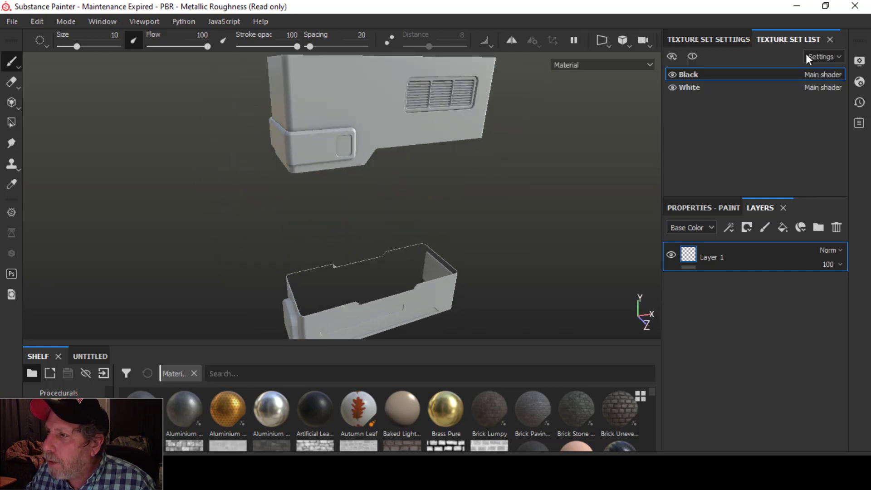
pyautogui.click(700, 89)
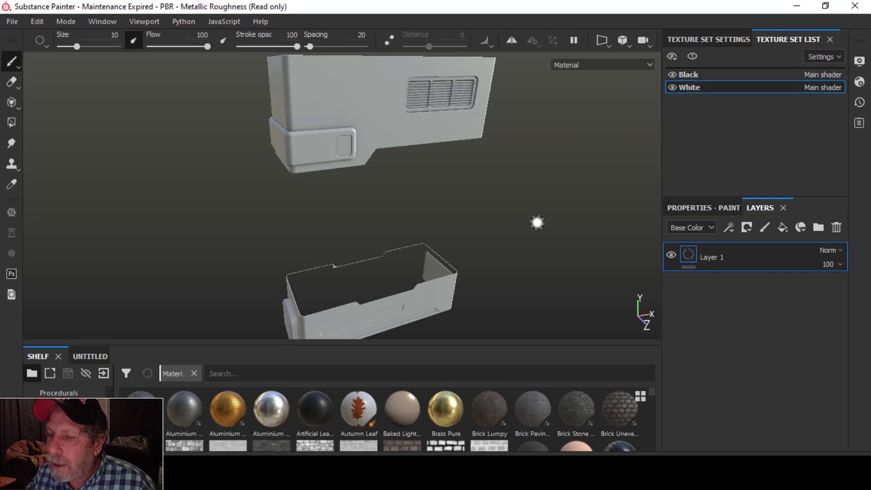
pyautogui.moveTo(496, 261)
pyautogui.keyDown('alt'); pyautogui.mouseDown()
pyautogui.moveTo(488, 245)
pyautogui.moveTo(452, 275)
pyautogui.moveTo(459, 253)
pyautogui.moveTo(430, 234)
pyautogui.mouseUp(); pyautogui.keyUp('alt')
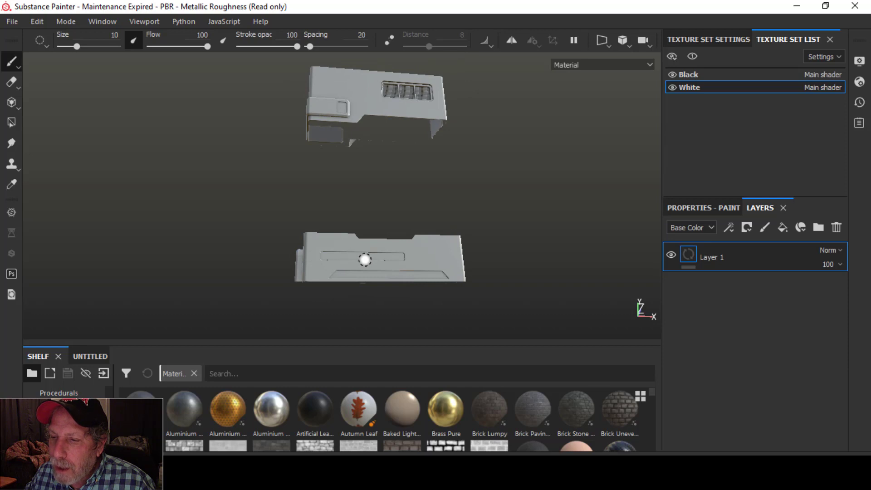
pyautogui.keyDown('alt'); pyautogui.moveTo(435, 203); pyautogui.dragTo(464, 198); pyautogui.keyUp('alt')
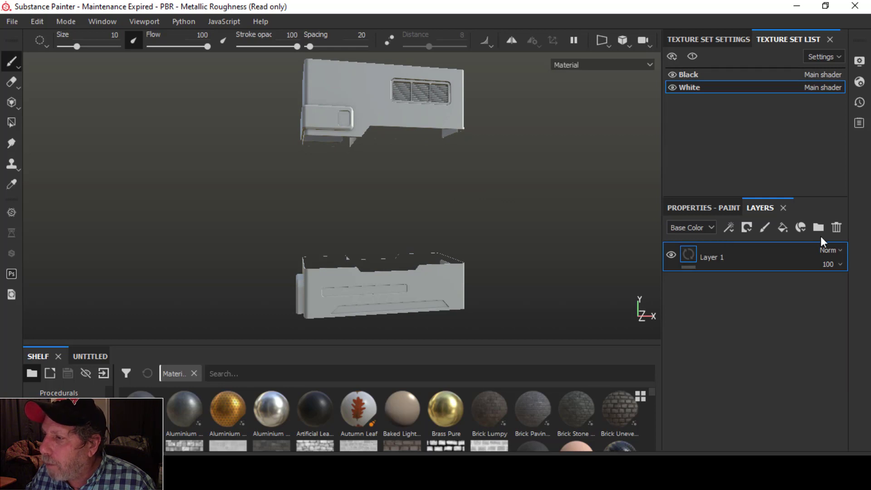
pyautogui.click(835, 228)
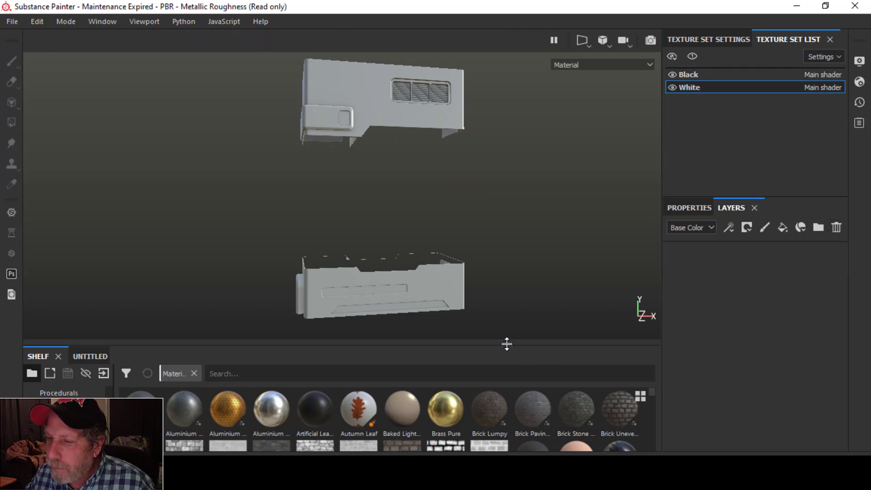
# - Add the PlanIncubatorWhite smart material to the White texture set's layers and check it on the lower housing
pyautogui.moveTo(501, 346); pyautogui.dragTo(502, 291)
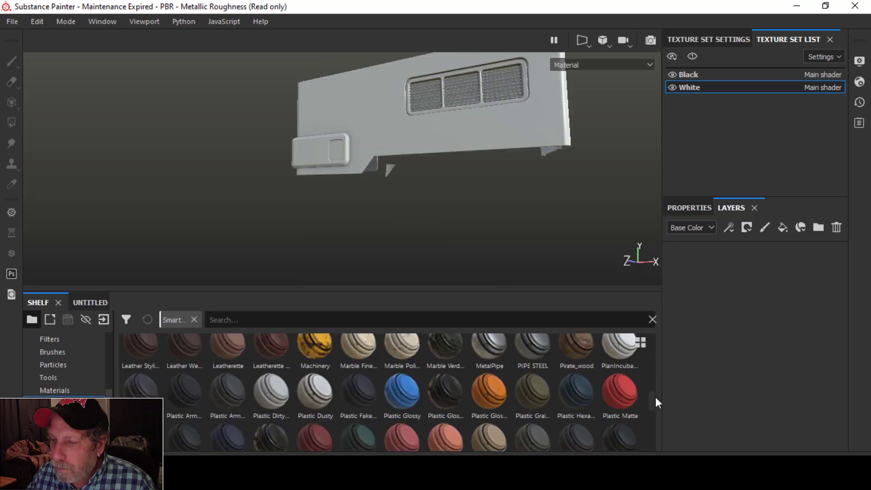
pyautogui.scroll(1, 655, 396)
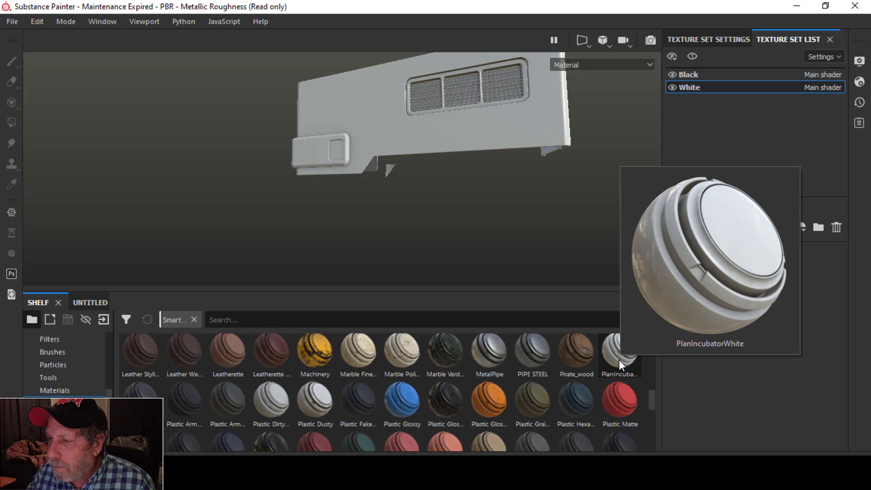
pyautogui.moveTo(619, 360); pyautogui.dragTo(725, 297)
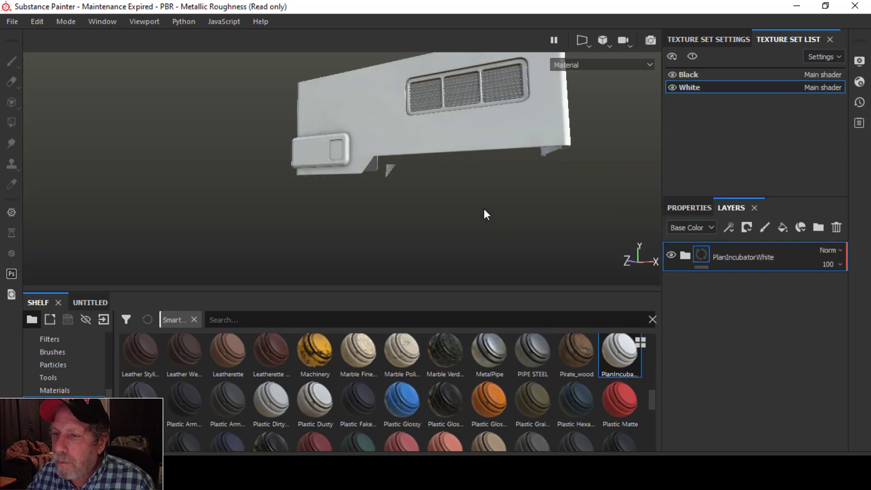
pyautogui.keyDown('alt'); pyautogui.moveTo(483, 212); pyautogui.dragTo(407, 207); pyautogui.keyUp('alt')
pyautogui.keyDown('alt'); pyautogui.moveTo(476, 208); pyautogui.dragTo(425, 138, button='middle'); pyautogui.keyUp('alt')
pyautogui.keyDown('alt'); pyautogui.moveTo(381, 219); pyautogui.dragTo(537, 189); pyautogui.keyUp('alt')
pyautogui.keyDown('alt'); pyautogui.moveTo(511, 211); pyautogui.dragTo(551, 204, button='middle'); pyautogui.keyUp('alt')
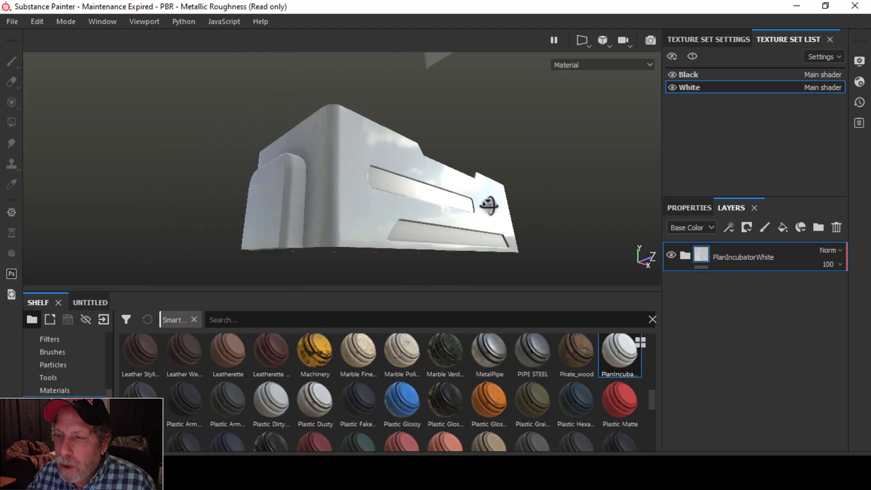
pyautogui.keyDown('alt'); pyautogui.moveTo(490, 204); pyautogui.dragTo(418, 222); pyautogui.keyUp('alt')
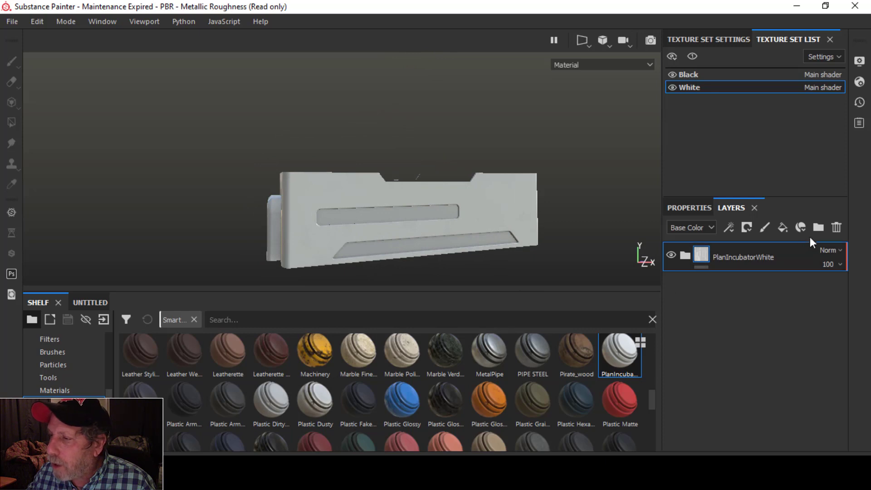
# - Add the Plastic Dirty Scratched smart material above the PlanIncubatorWhite layer and check it on both housings
pyautogui.moveTo(274, 398); pyautogui.dragTo(681, 245)
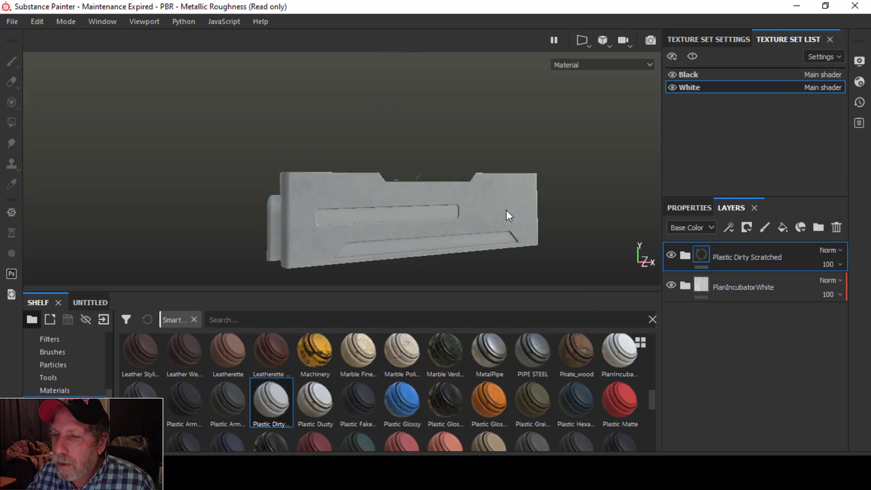
pyautogui.keyDown('alt'); pyautogui.moveTo(466, 170); pyautogui.dragTo(467, 197); pyautogui.keyUp('alt')
pyautogui.keyDown('alt'); pyautogui.moveTo(467, 196); pyautogui.dragTo(449, 257, button='middle'); pyautogui.keyUp('alt')
pyautogui.scroll(-3, 464, 251)
pyautogui.keyDown('alt'); pyautogui.moveTo(464, 251); pyautogui.dragTo(478, 228); pyautogui.keyUp('alt')
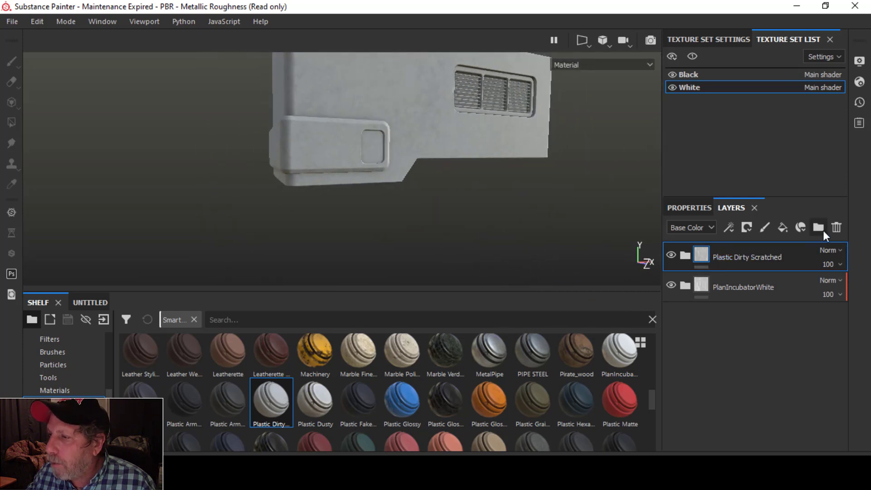
# - Delete the Plastic Dirty Scratched layer from the White texture set and check the upper housing without it
pyautogui.click(836, 226)
pyautogui.scroll(5, 426, 218)
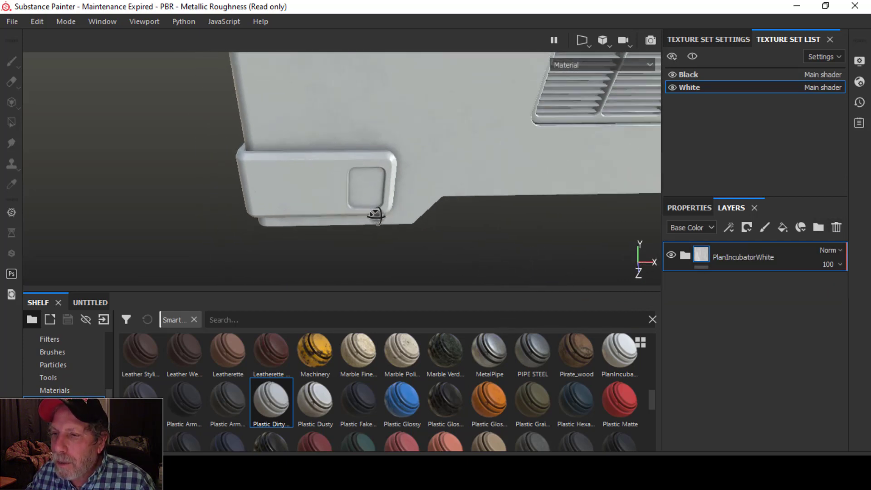
pyautogui.scroll(-4, 452, 185)
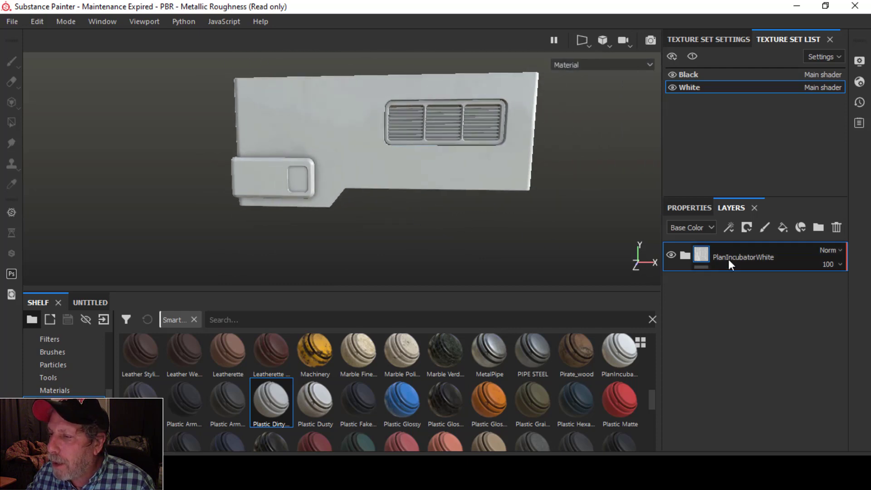
# - Rename the PlanIncubatorWhite layer folder as Base and view the upper housing
pyautogui.doubleClick(733, 257)
pyautogui.write('Base')
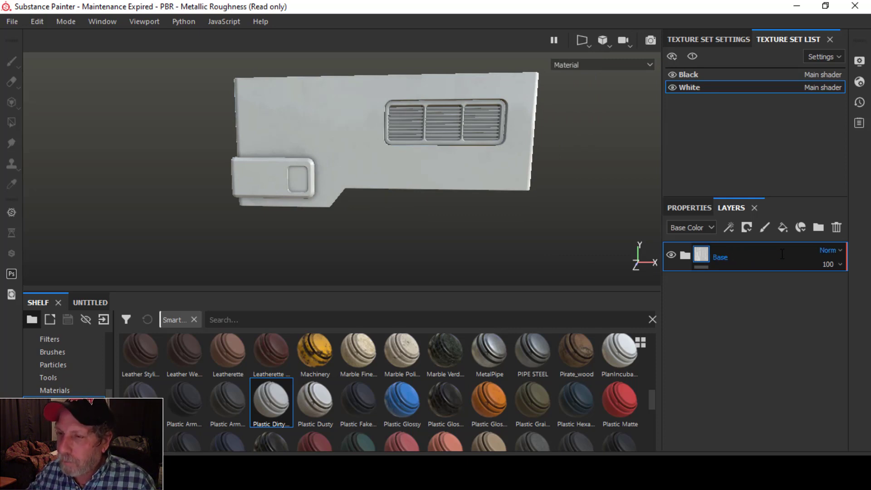
pyautogui.press('Return')
pyautogui.keyDown('alt'); pyautogui.moveTo(379, 213); pyautogui.dragTo(488, 172); pyautogui.keyUp('alt')
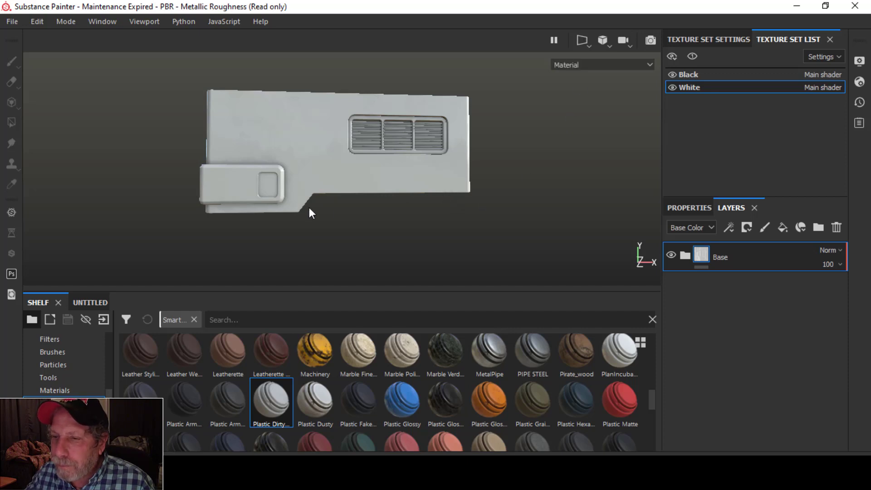
pyautogui.keyDown('alt'); pyautogui.moveTo(334, 223); pyautogui.dragTo(376, 213); pyautogui.keyUp('alt')
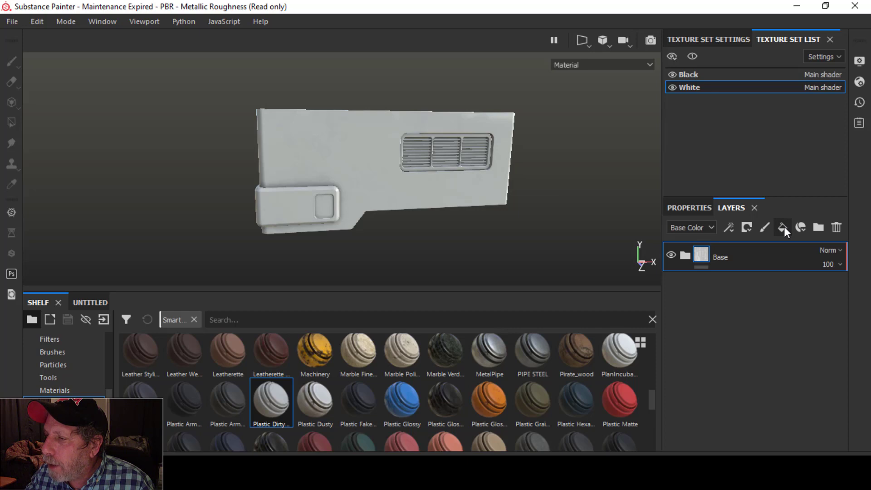
# - Add a fill layer above Base with only its color channel enabled
pyautogui.click(749, 225)
pyautogui.click(761, 257)
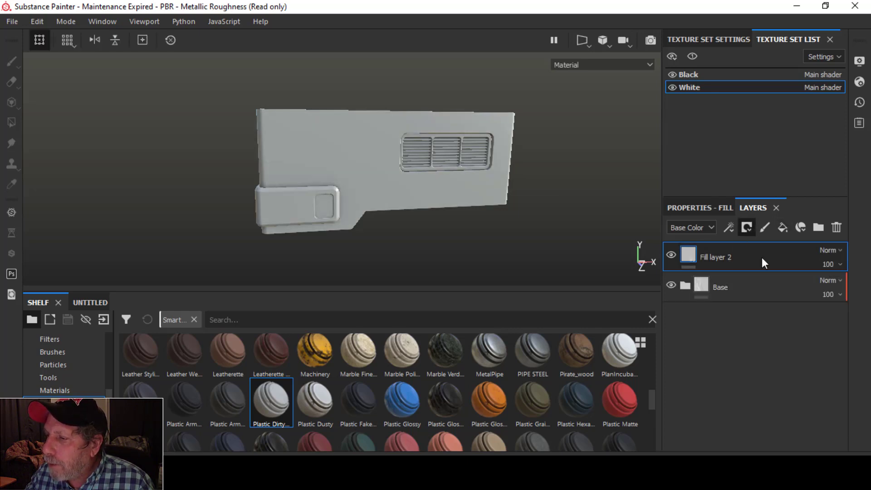
pyautogui.click(684, 257)
pyautogui.click(692, 208)
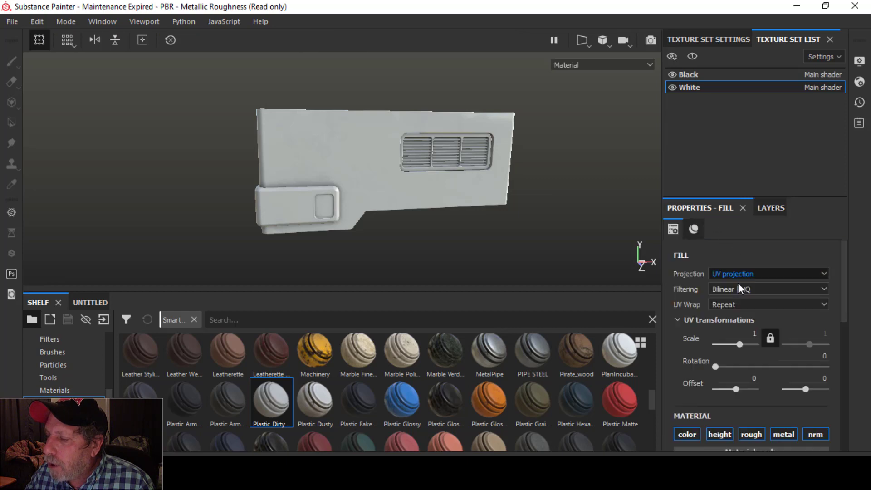
pyautogui.scroll(-3, 755, 350)
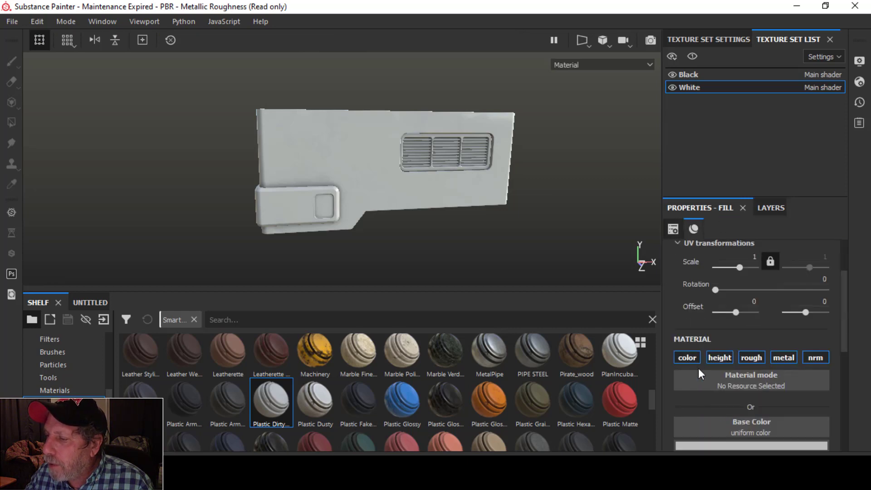
pyautogui.keyDown('alt'); pyautogui.click(686, 357); pyautogui.keyUp('alt')
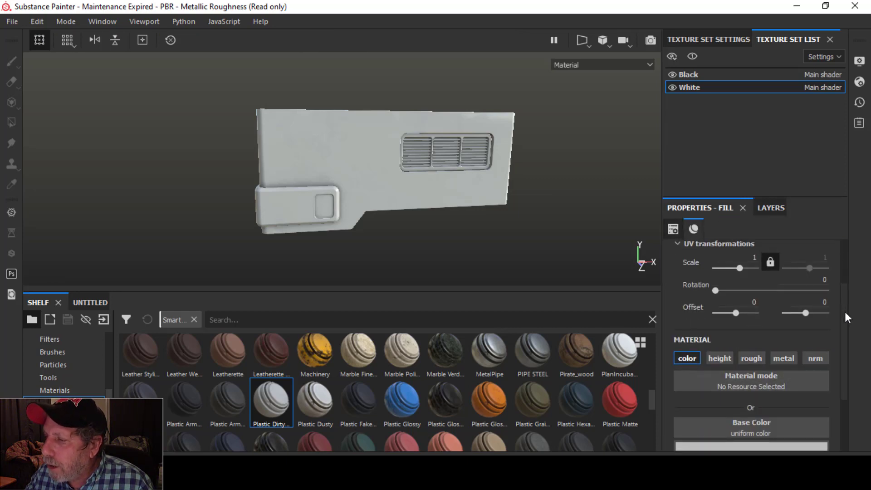
# - Set the fill layer's base color to teal with RGB values of about 0.092, 0.386 and 0.391, with dynamic updating turned off
pyautogui.moveTo(845, 311); pyautogui.dragTo(845, 341)
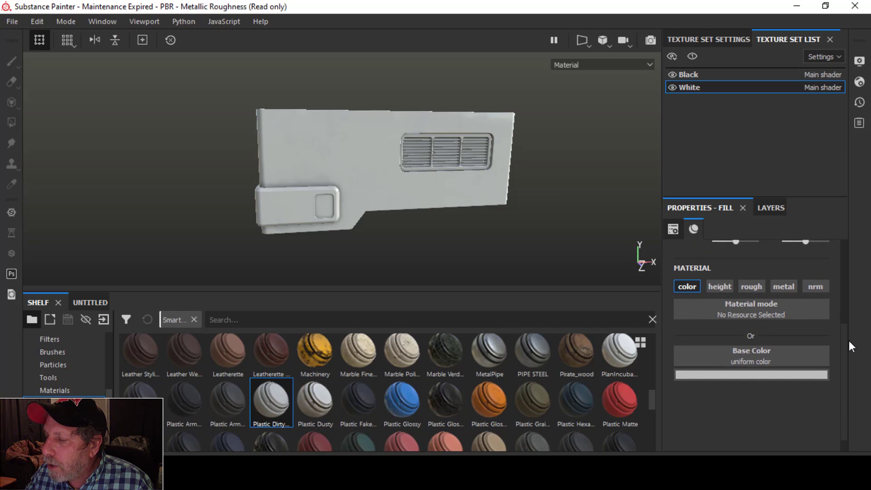
pyautogui.click(747, 374)
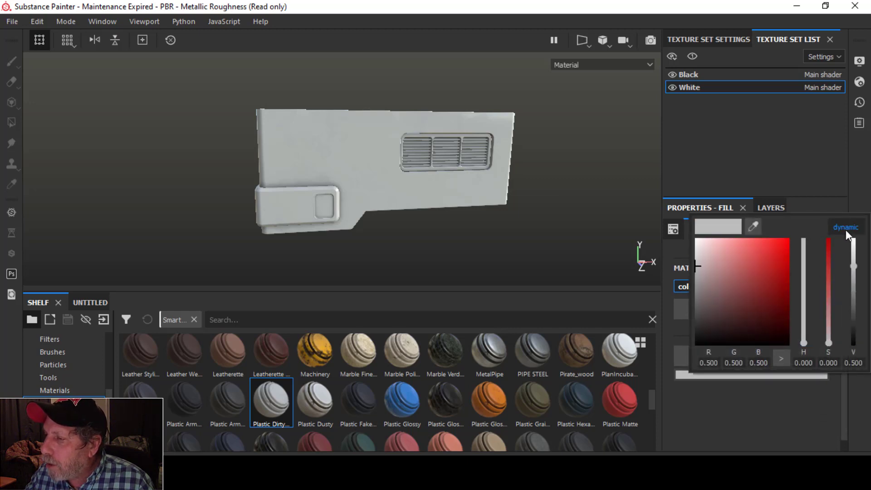
pyautogui.click(845, 228)
pyautogui.moveTo(802, 343); pyautogui.dragTo(804, 291)
pyautogui.moveTo(707, 265); pyautogui.dragTo(736, 274)
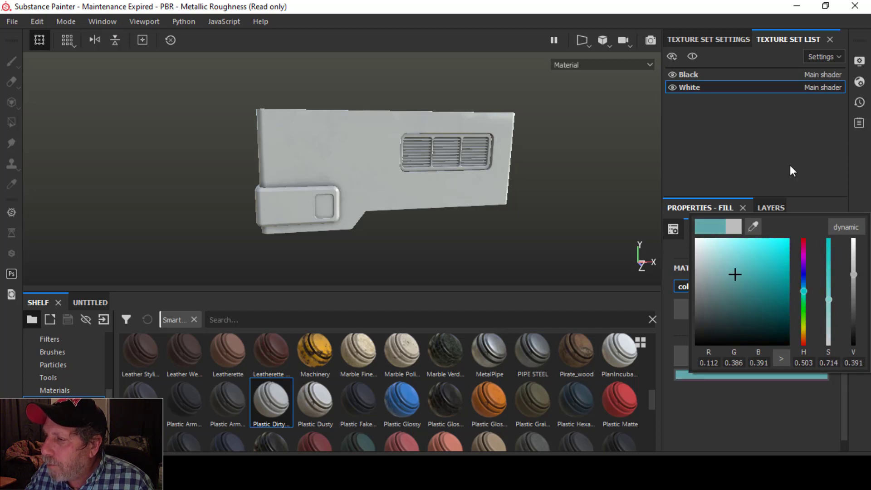
pyautogui.moveTo(833, 303); pyautogui.dragTo(826, 293)
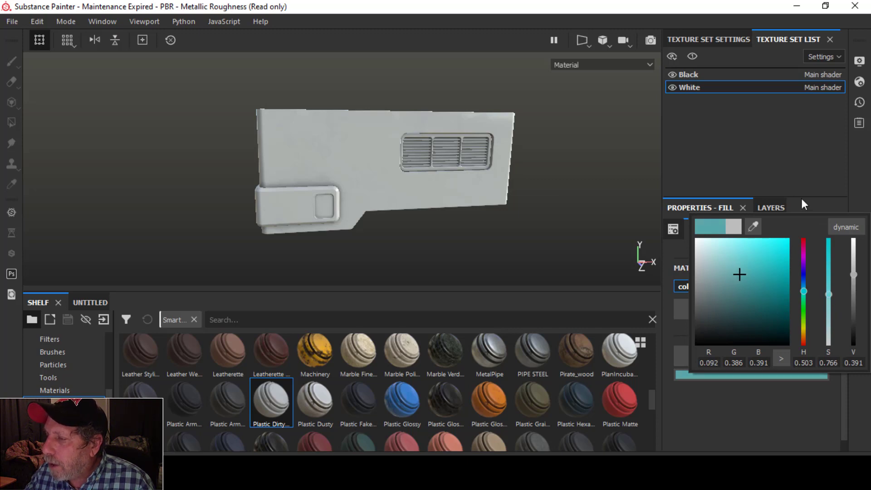
pyautogui.click(807, 166)
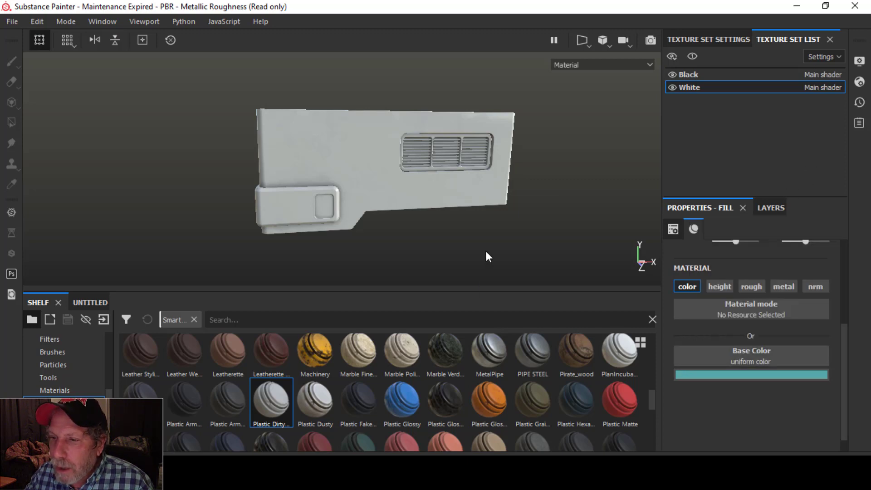
pyautogui.moveTo(486, 255); pyautogui.dragTo(508, 241, button='middle')
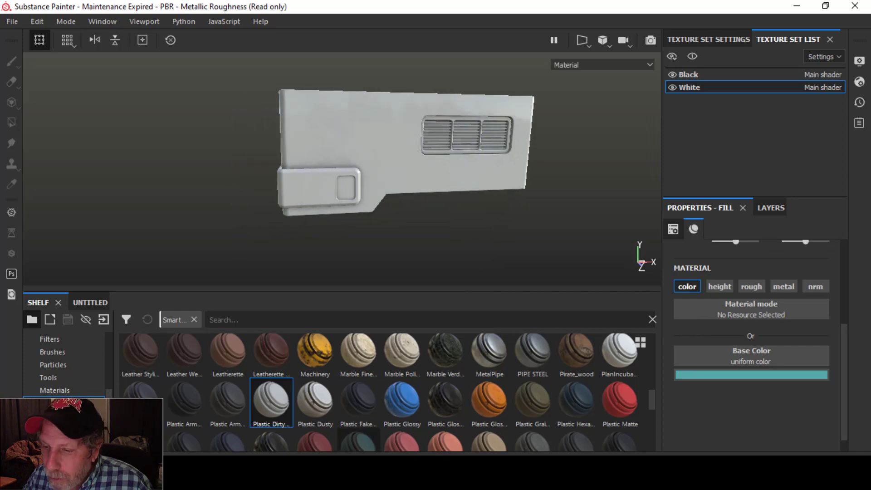
# - Switch to the plant incubator reference image in IrfanView and examine the lettering and decals on the upper white housing up close
pyautogui.hotkey('alt', 'Tab')
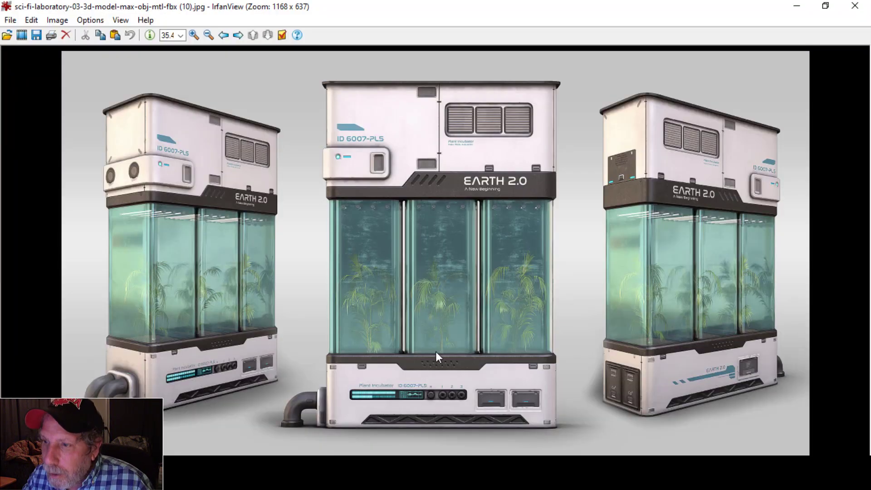
pyautogui.click(194, 34)
pyautogui.click(194, 34)
pyautogui.click(194, 34)
pyautogui.click(194, 35)
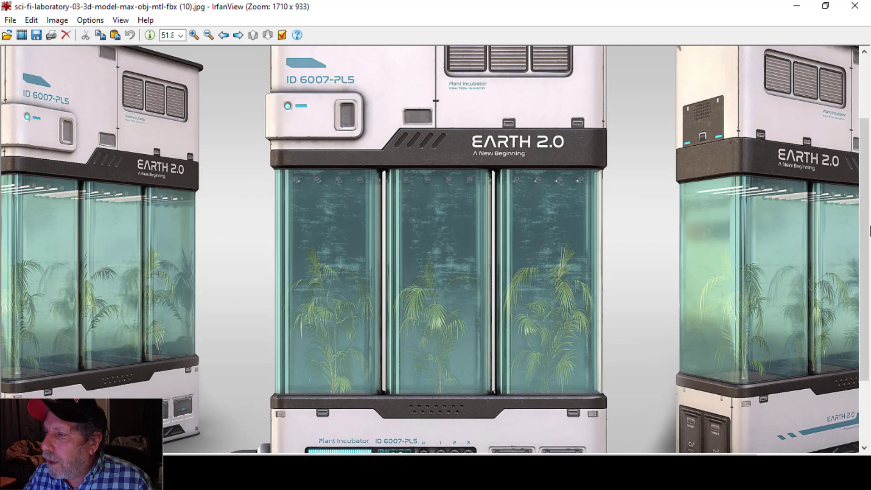
pyautogui.scroll(3, 337, 225)
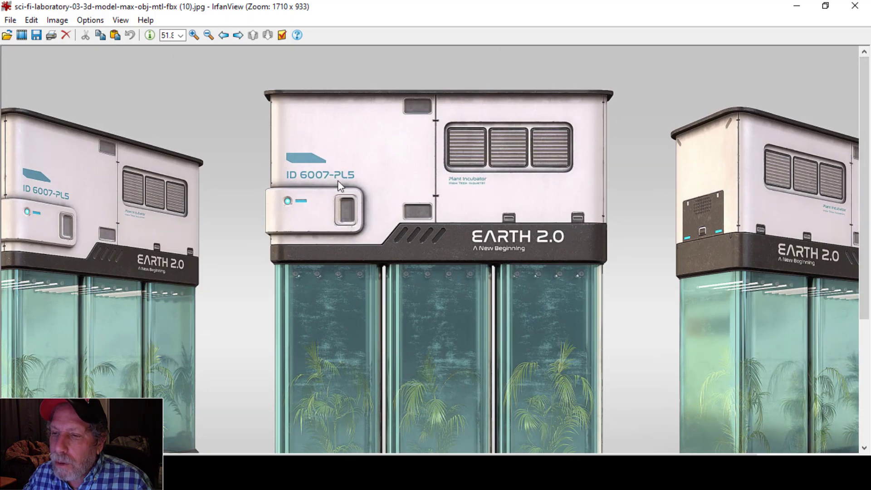
pyautogui.click(194, 35)
pyautogui.click(193, 35)
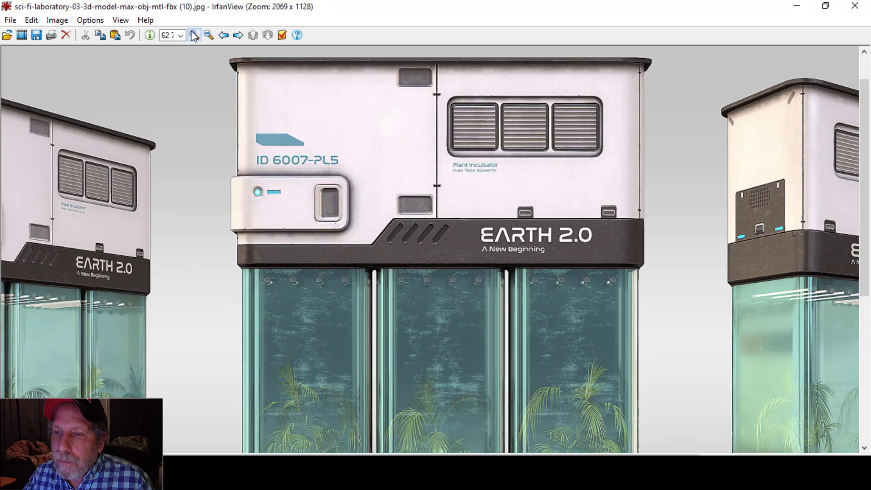
pyautogui.click(194, 35)
pyautogui.click(194, 35)
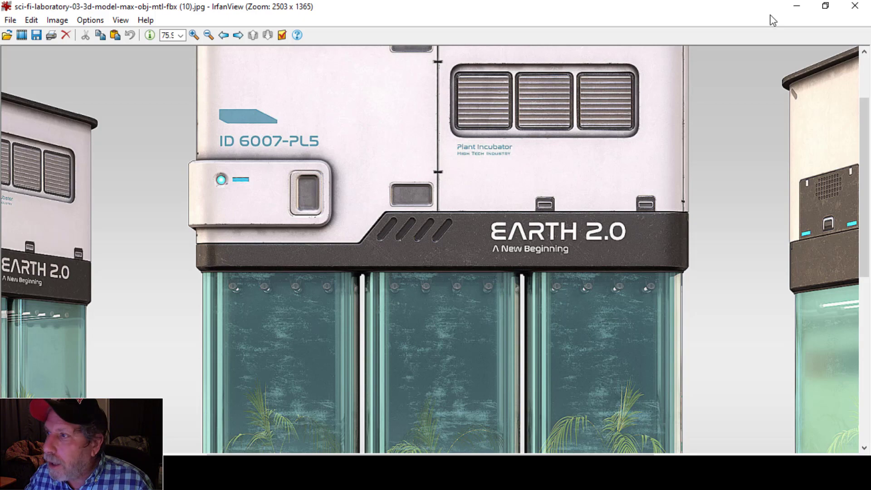
# - Minimize the open windows, launch Macromedia Flash 8 from the desktop and create a new Flash document
pyautogui.click(794, 6)
pyautogui.click(794, 6)
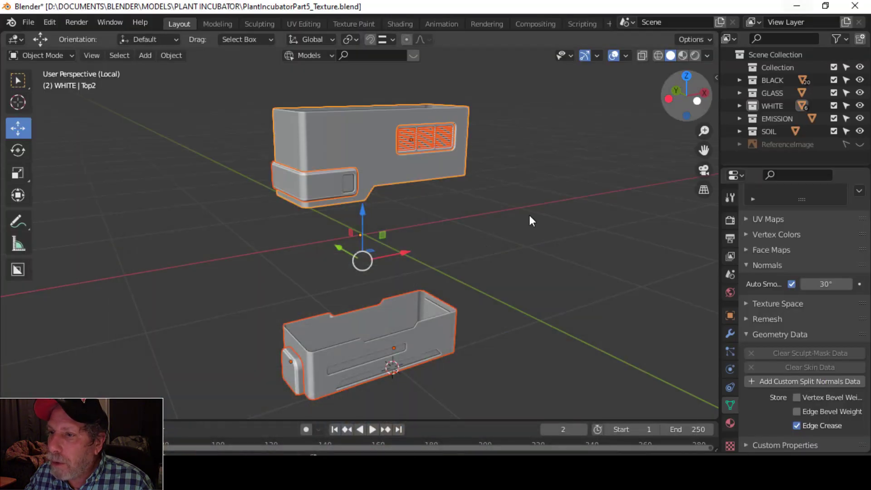
pyautogui.click(794, 6)
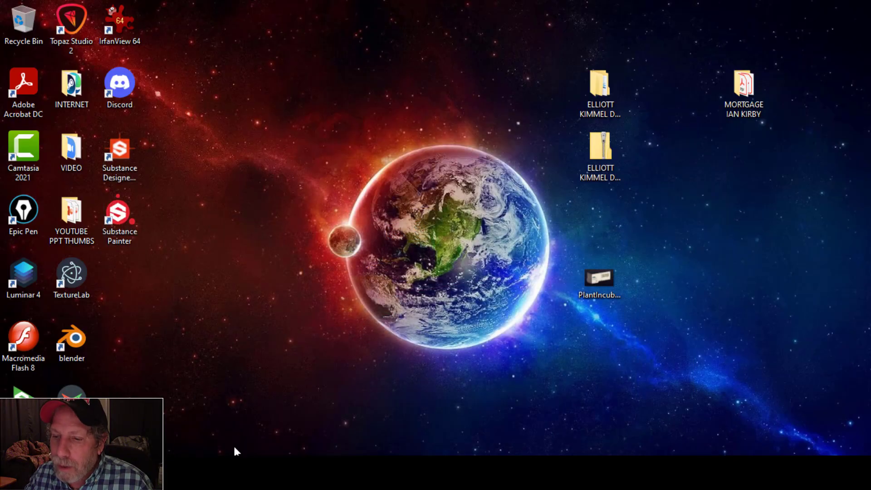
pyautogui.click(40, 342)
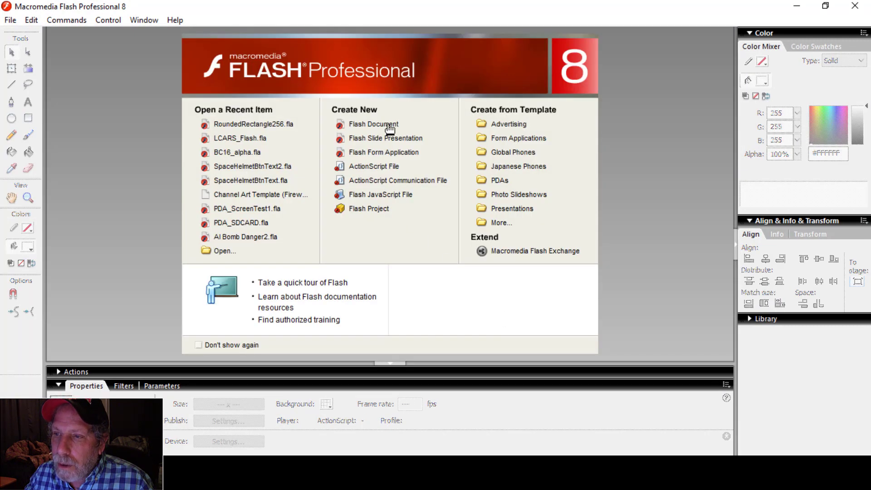
pyautogui.click(389, 129)
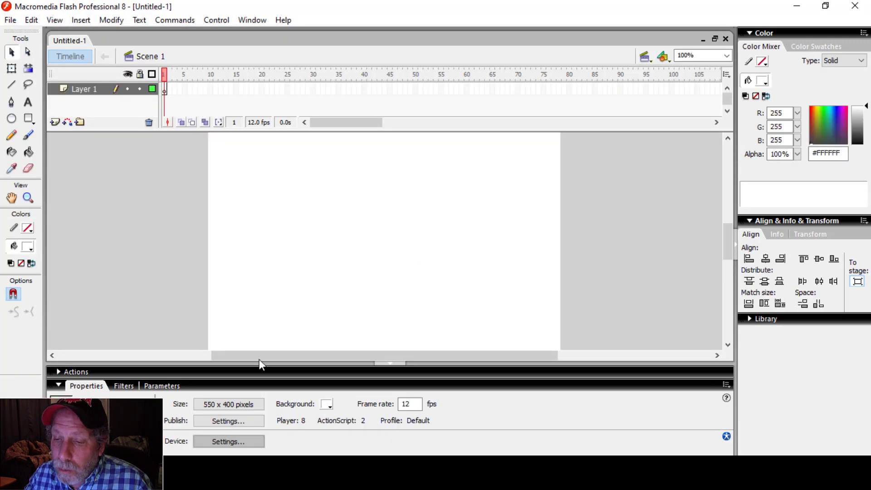
# - Set the document's dimensions to 800 x 800 px and its background color to black
pyautogui.click(219, 405)
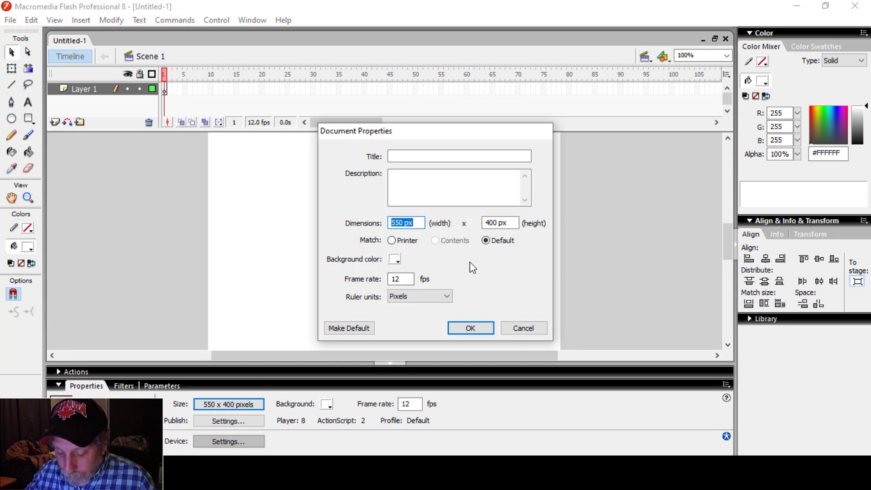
pyautogui.write('800')
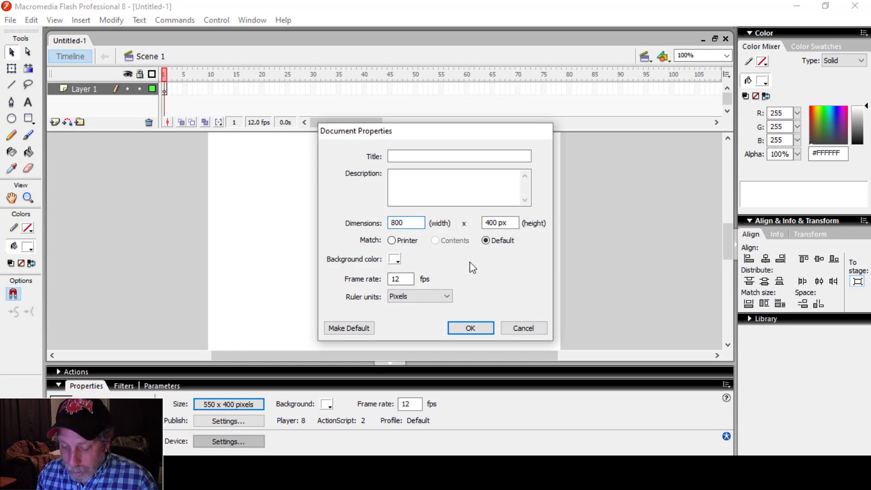
pyautogui.press('Tab')
pyautogui.write('800')
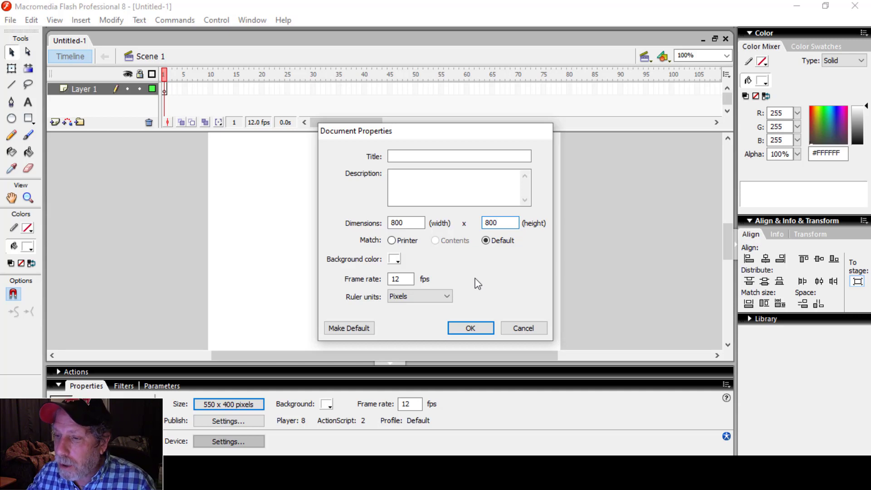
pyautogui.click(394, 259)
pyautogui.click(399, 278)
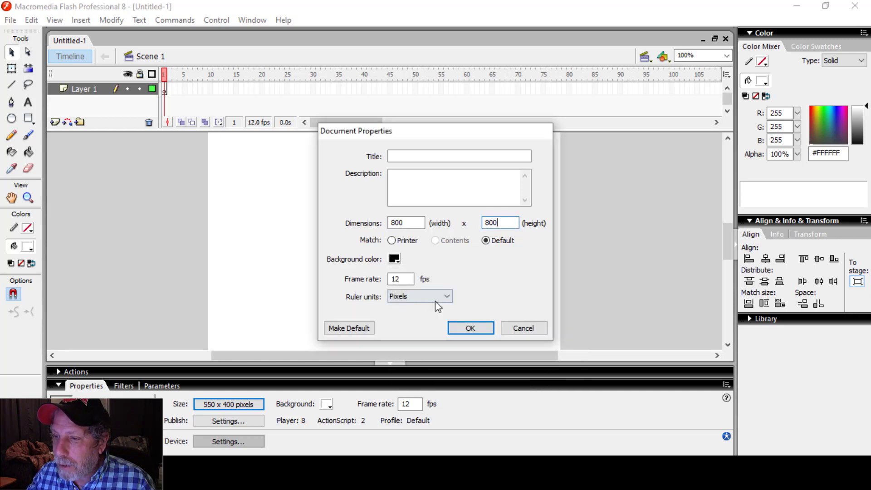
pyautogui.click(469, 328)
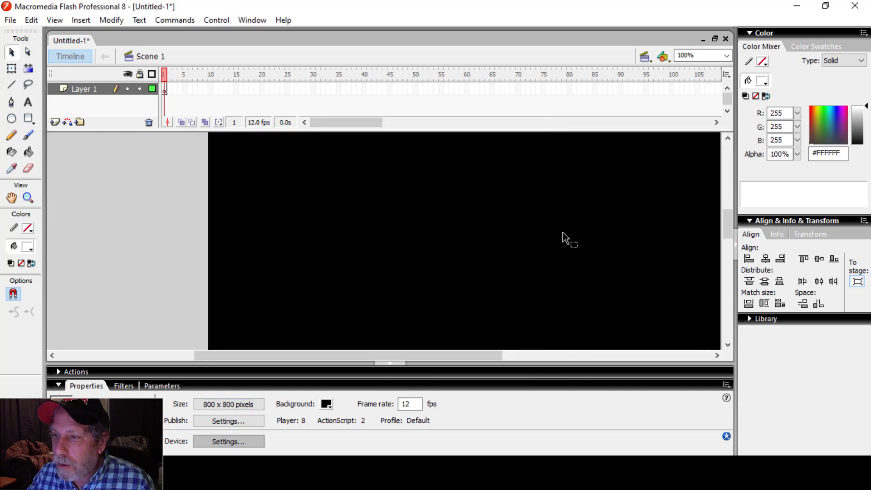
# - Add the text "Plant Incubator" near the middle of the stage in bold Nasalization Rg at size 59
pyautogui.click(727, 55)
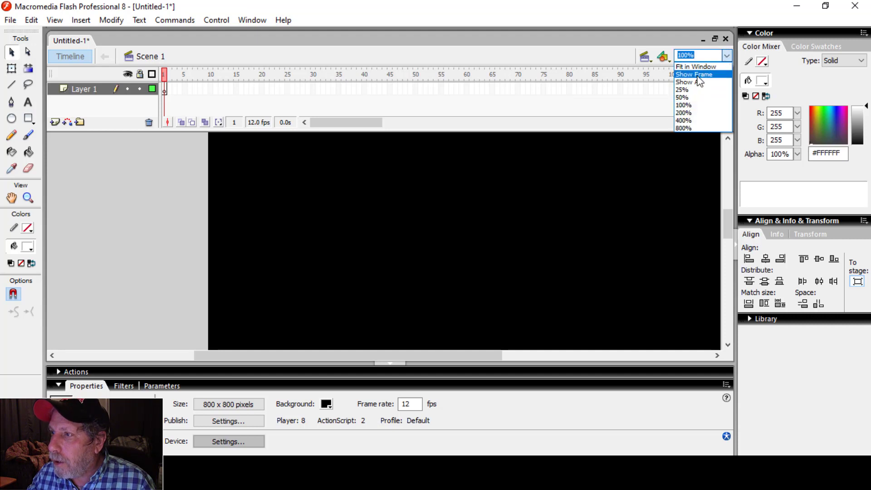
pyautogui.click(692, 73)
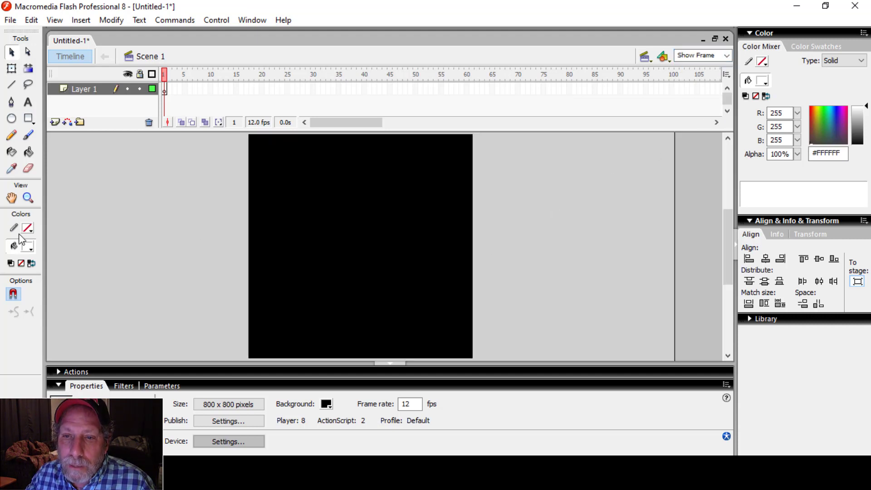
pyautogui.click(28, 102)
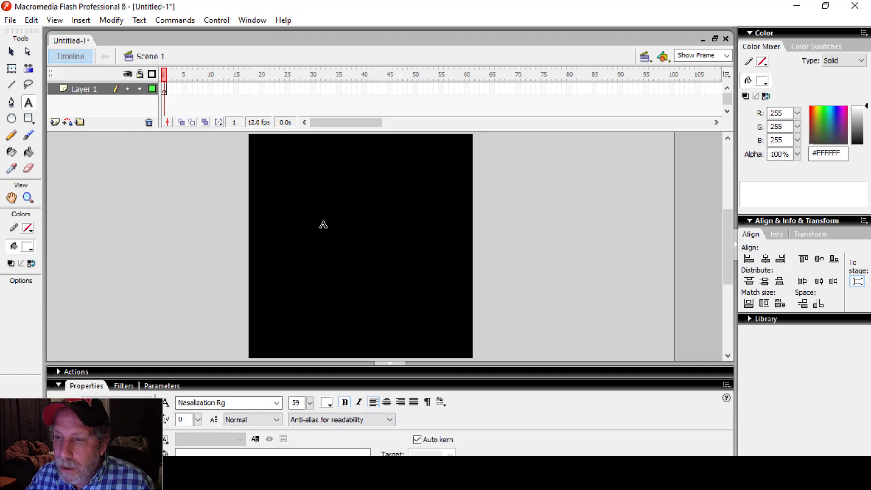
pyautogui.write('P')
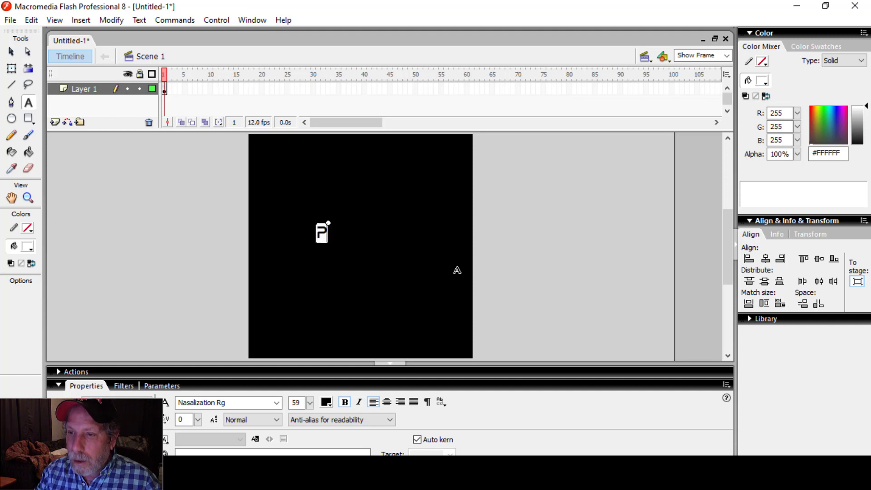
pyautogui.write('lant Incubat')
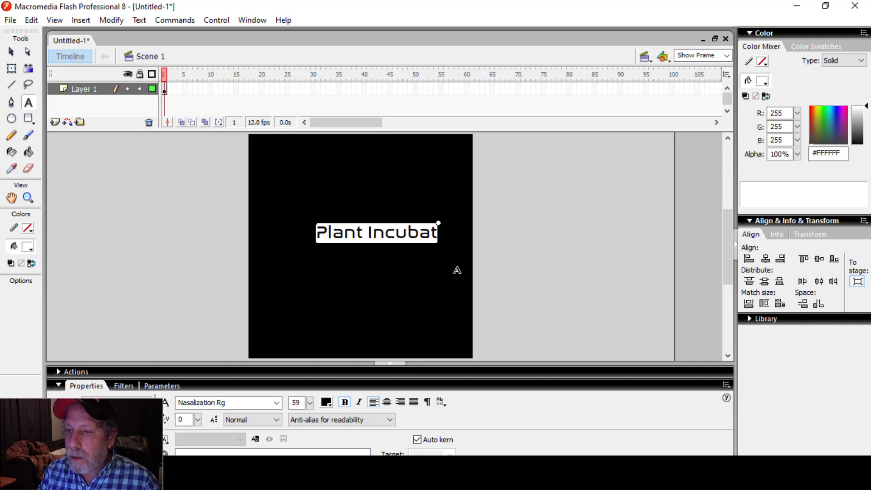
pyautogui.write('or')
pyautogui.click(12, 52)
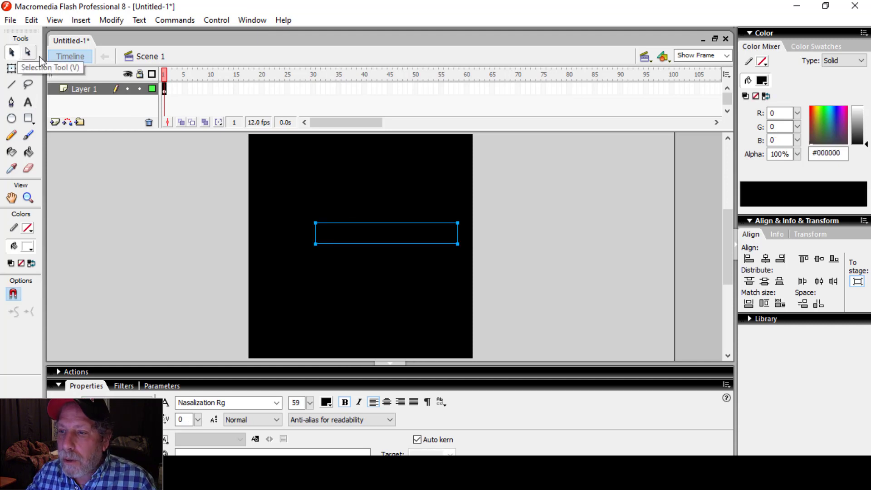
# - Change the "Plant Incubator" text color to white and center it horizontally and vertically on the stage
pyautogui.click(326, 402)
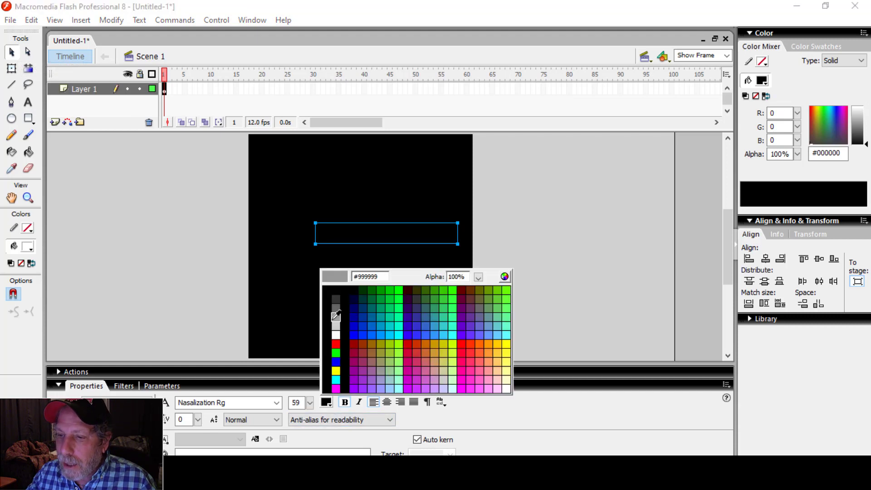
pyautogui.click(335, 335)
pyautogui.click(766, 259)
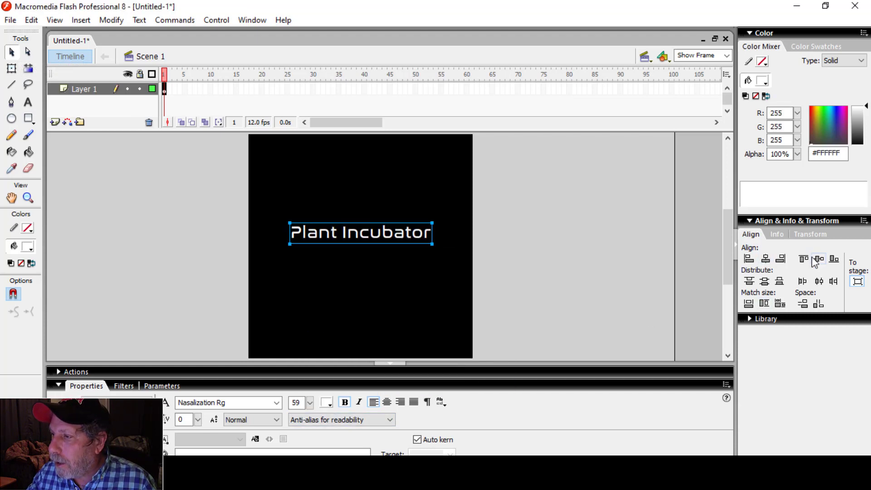
pyautogui.click(819, 259)
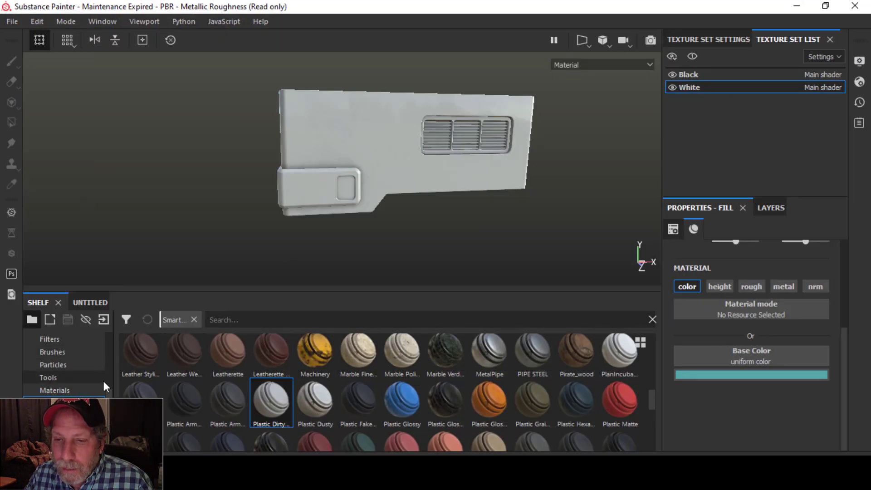
# - Switch to Substance Painter and search the shelf's alphas for "plan"
pyautogui.click(86, 378)
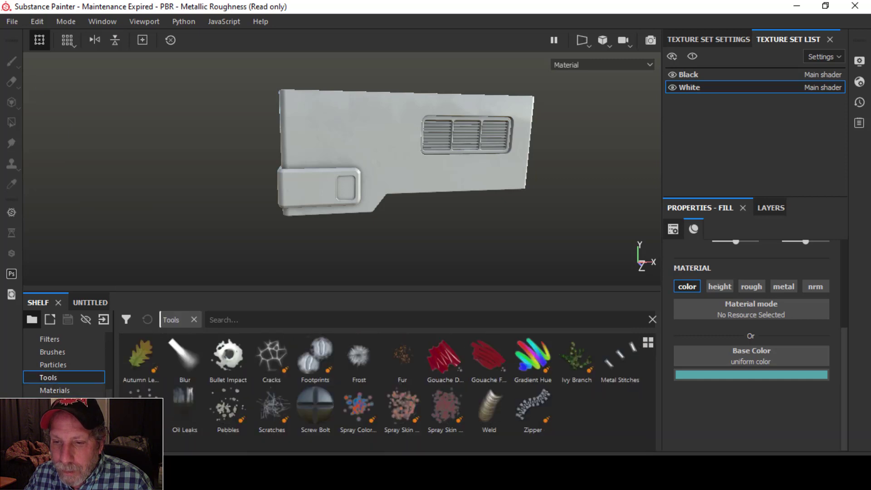
pyautogui.scroll(5, 78, 336)
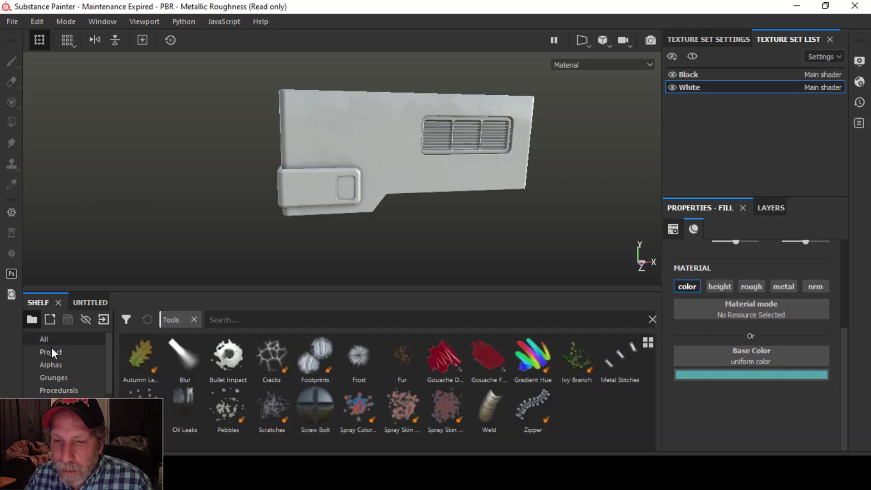
pyautogui.click(55, 365)
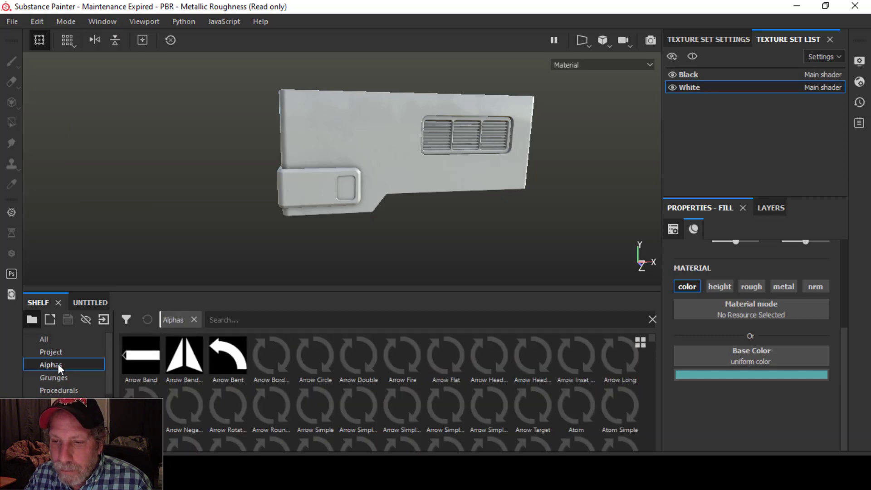
pyautogui.click(352, 320)
pyautogui.write('plan')
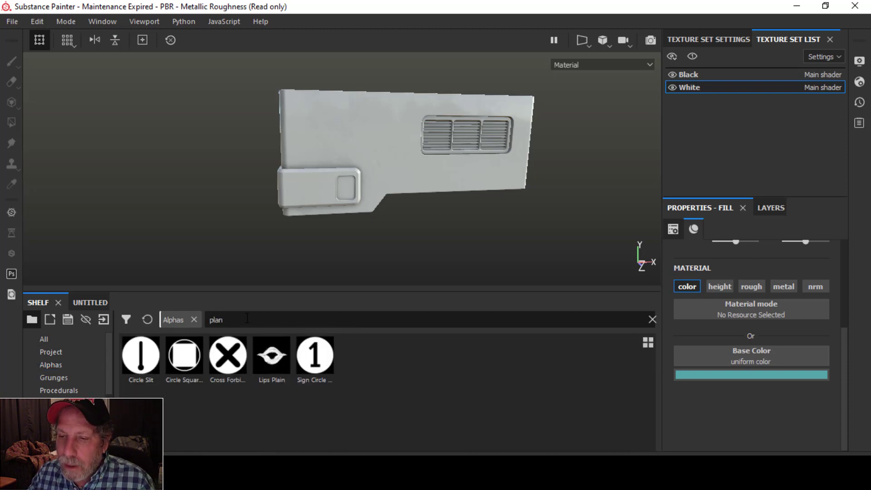
# - Add PLANTLAB2.png from the D: drive's DOCUMENTS > BLENDER > TEXTURES > LABELS AND DECALS folder as a resource for import
pyautogui.click(104, 321)
pyautogui.click(499, 67)
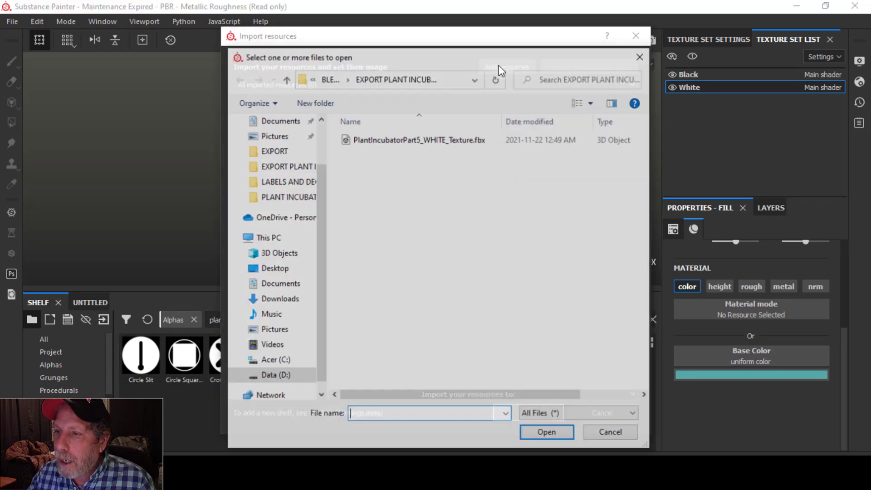
pyautogui.click(313, 376)
pyautogui.doubleClick(522, 254)
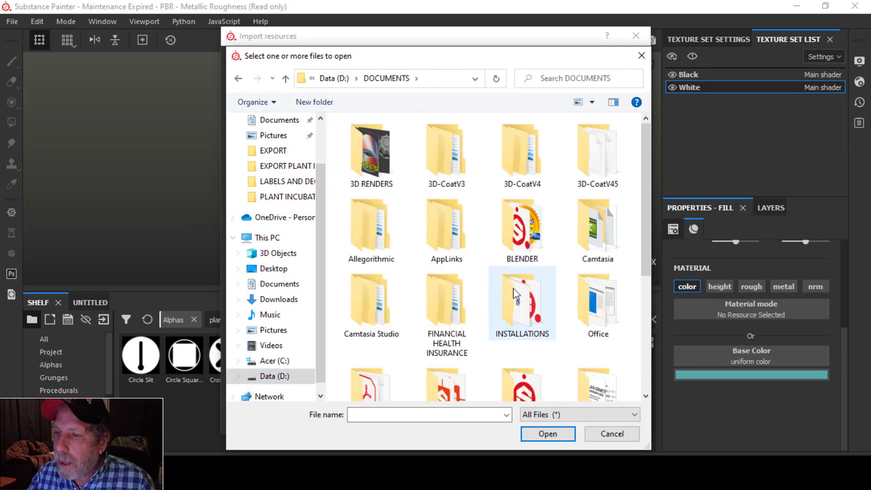
pyautogui.doubleClick(522, 231)
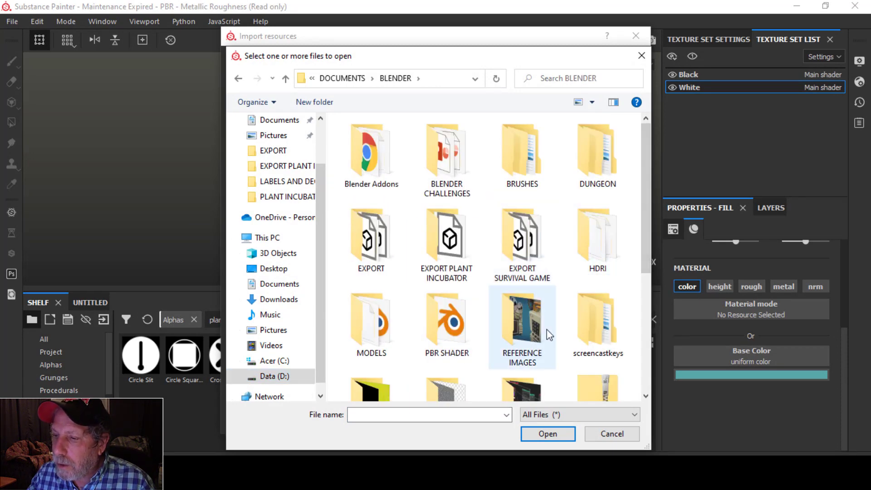
pyautogui.scroll(-3, 540, 322)
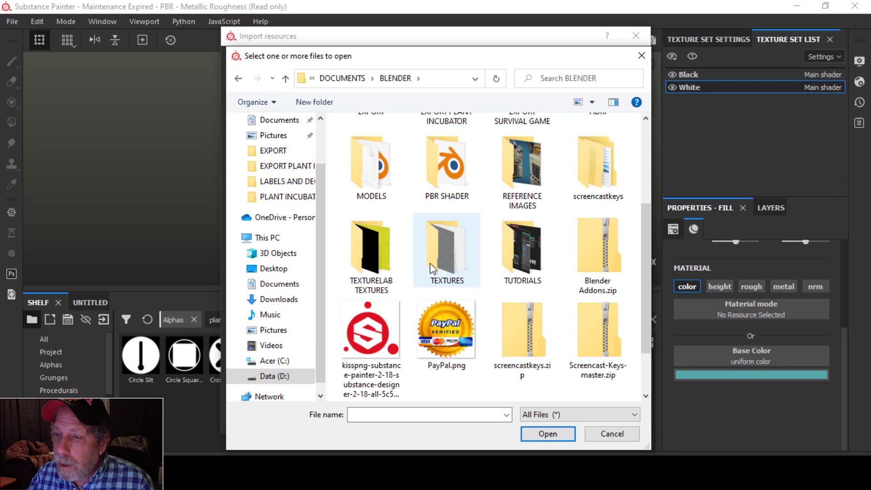
pyautogui.doubleClick(443, 259)
pyautogui.doubleClick(457, 245)
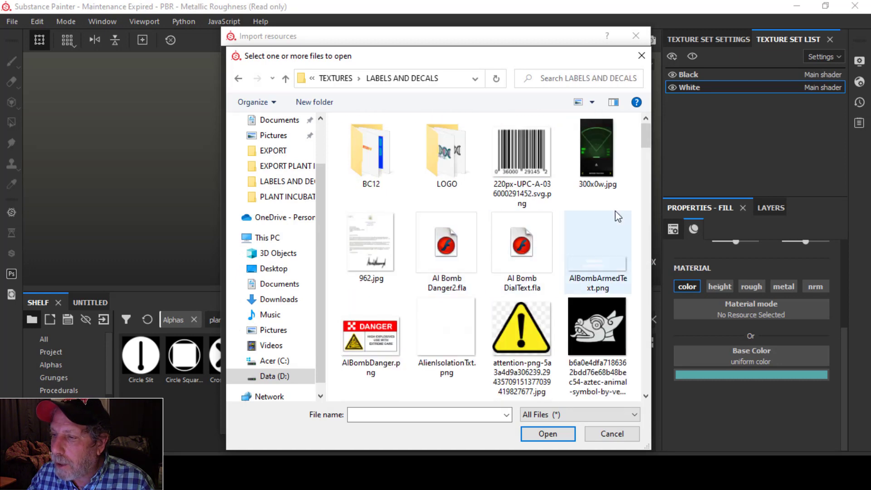
pyautogui.moveTo(646, 136); pyautogui.dragTo(643, 319)
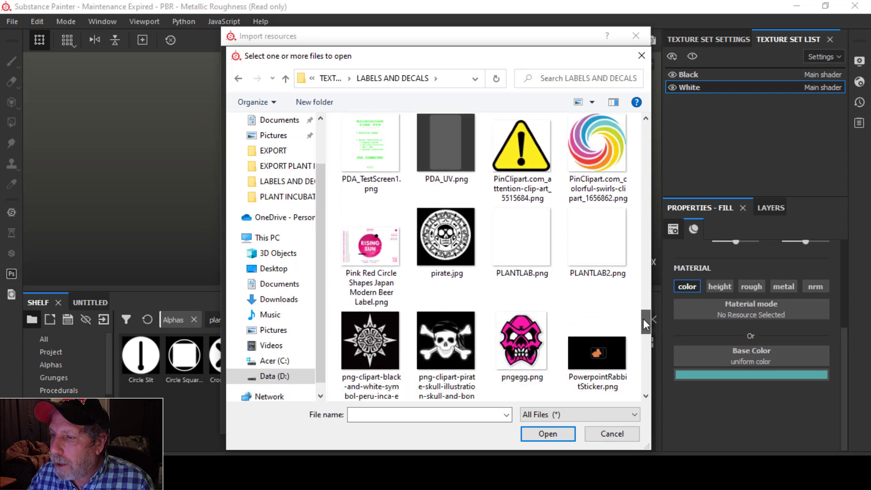
pyautogui.click(587, 248)
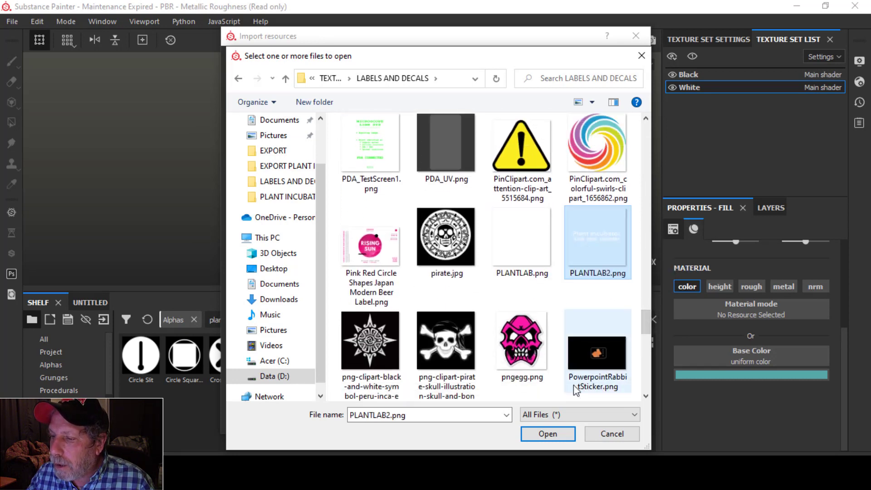
pyautogui.click(549, 436)
# - Set the usage of PLANTLAB2.png to alpha and import it into the project 'PBR - Metallic Roughness'
pyautogui.click(592, 105)
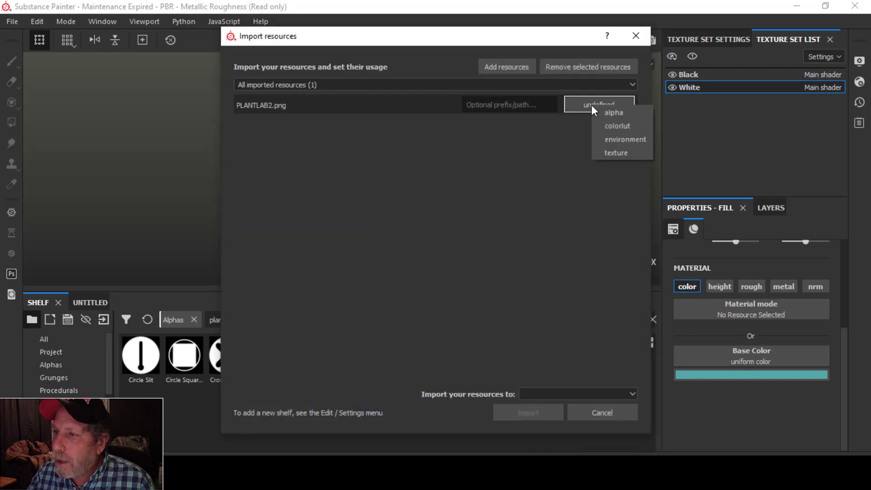
pyautogui.click(614, 112)
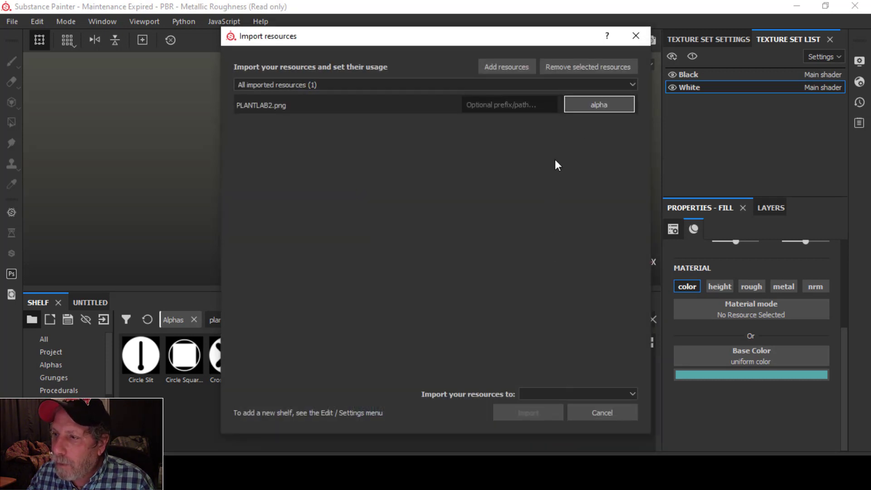
pyautogui.click(549, 393)
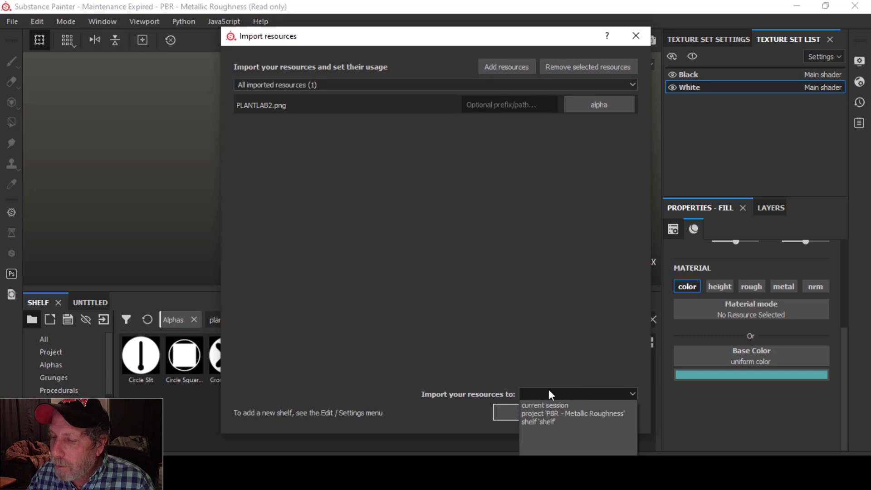
pyautogui.click(548, 413)
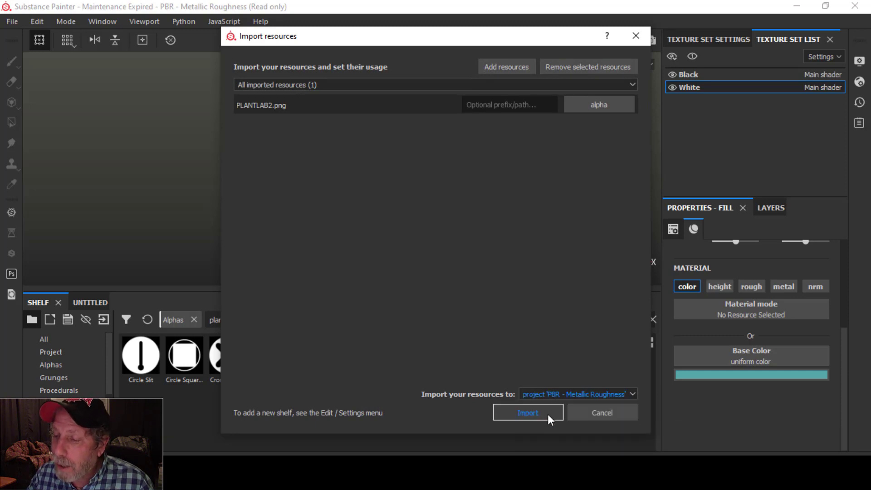
pyautogui.click(519, 412)
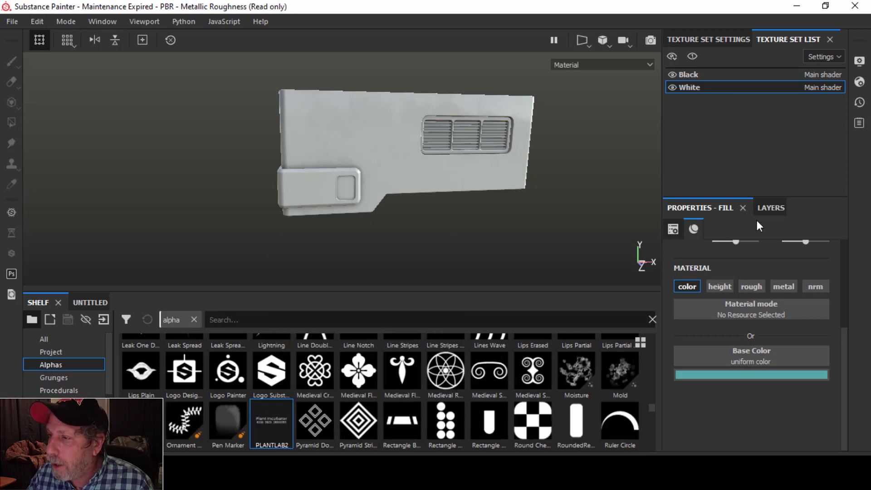
# - Switch the viewport to an orthographic front view of the housing and check the lettering's placement in the IrfanView reference image
pyautogui.click(606, 40)
pyautogui.click(627, 72)
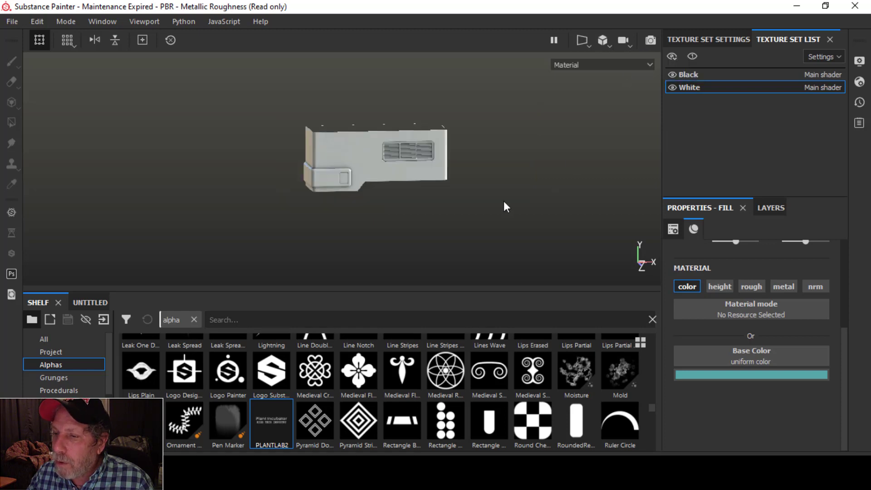
pyautogui.keyDown('alt'); pyautogui.moveTo(507, 207); pyautogui.dragTo(470, 184); pyautogui.keyUp('alt')
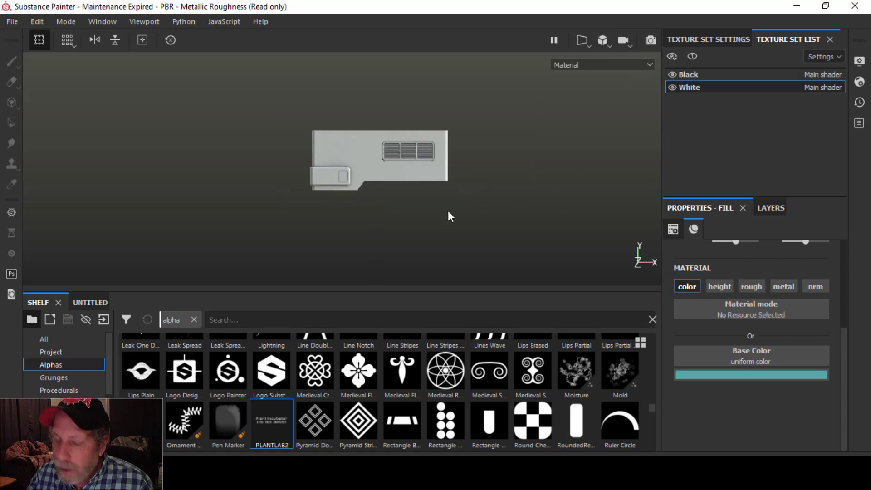
pyautogui.scroll(-2, 448, 209)
pyautogui.scroll(4, 448, 204)
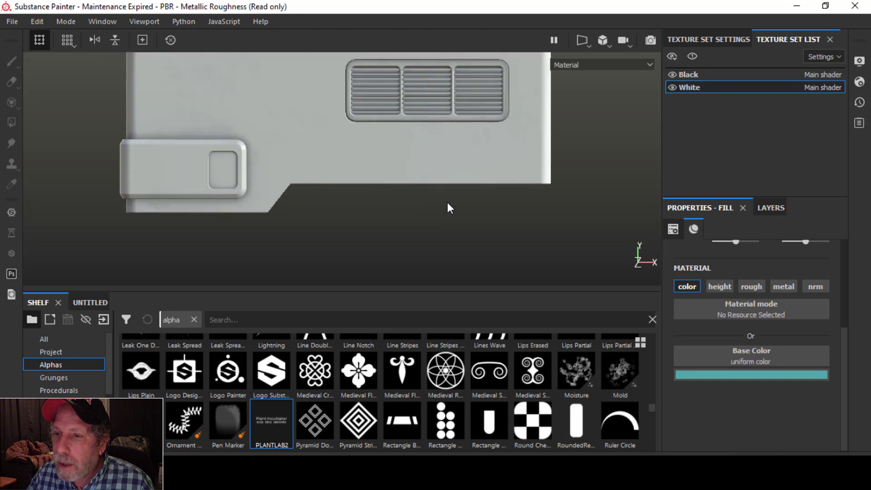
pyautogui.moveTo(379, 209); pyautogui.dragTo(464, 254, button='middle')
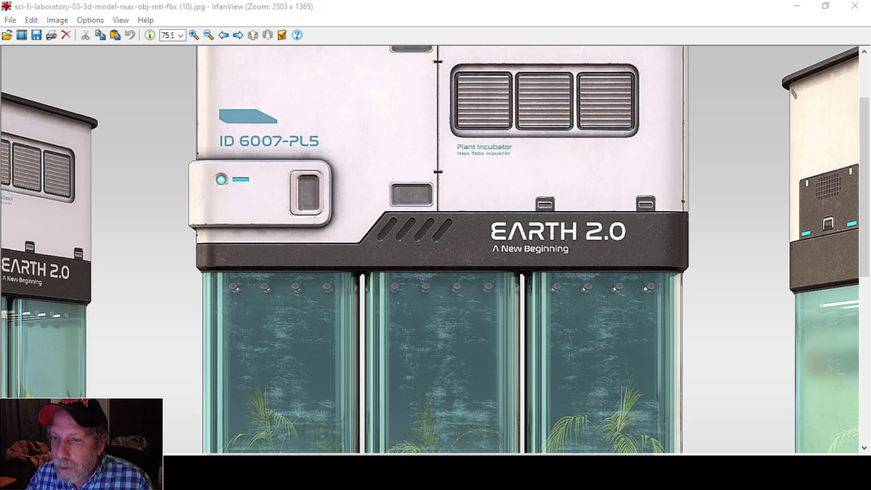
pyautogui.hotkey('alt', 'Tab')
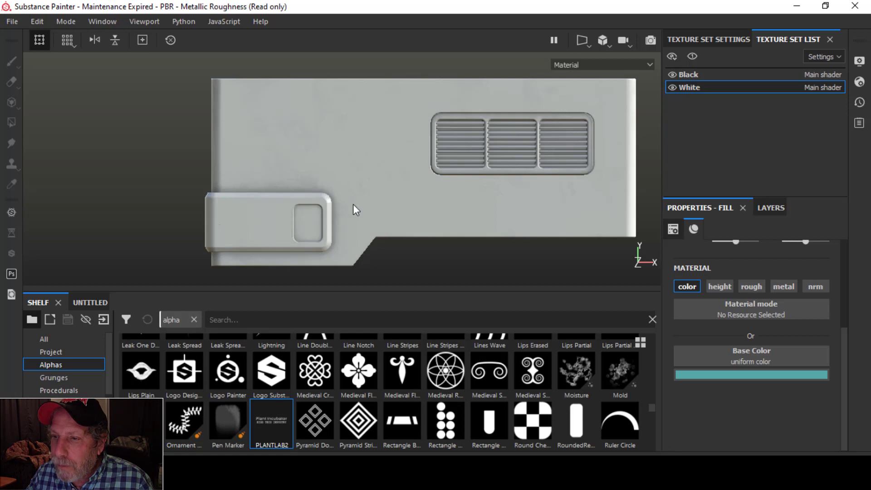
# - Set up the paint brush on Fill layer 2's mask with the PLANTLAB2 alpha
pyautogui.click(771, 207)
pyautogui.press('1')
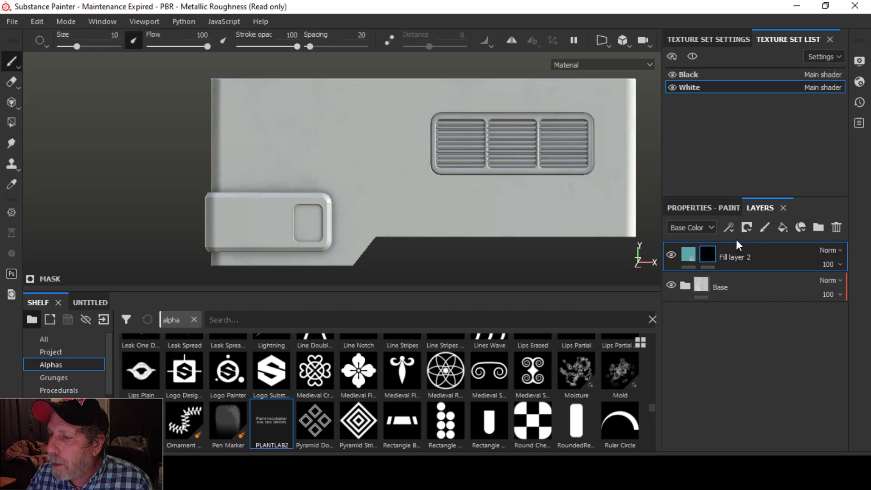
pyautogui.click(266, 420)
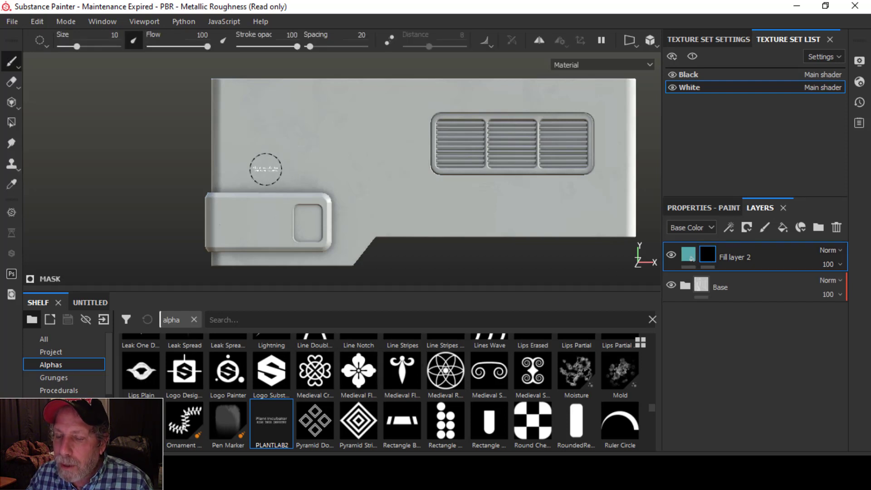
# - Try stamping the Plant Incubator lettering above the housing's protruding box at brush size 37.25, and undo the stamp after checking the reference
pyautogui.keyDown('ctrl'); pyautogui.moveTo(268, 169); pyautogui.dragTo(268, 170, button='right'); pyautogui.keyUp('ctrl')
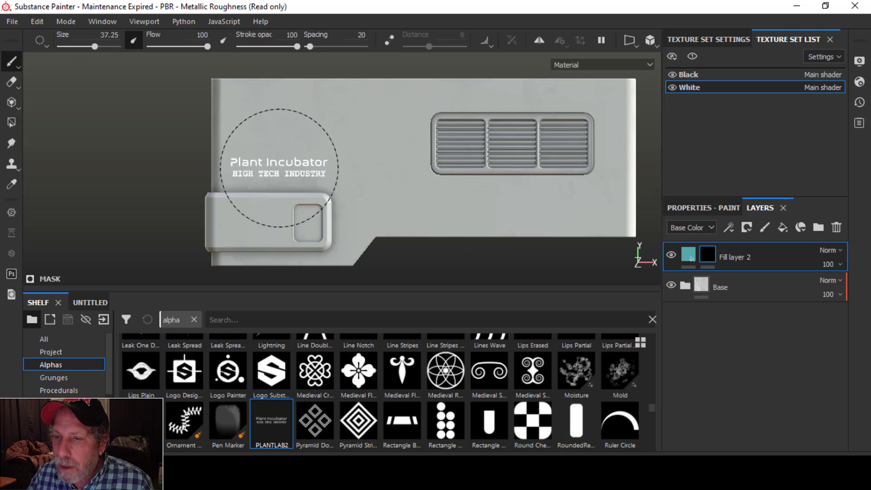
pyautogui.click(279, 168)
pyautogui.keyDown('alt'); pyautogui.moveTo(409, 194); pyautogui.dragTo(447, 195); pyautogui.keyUp('alt')
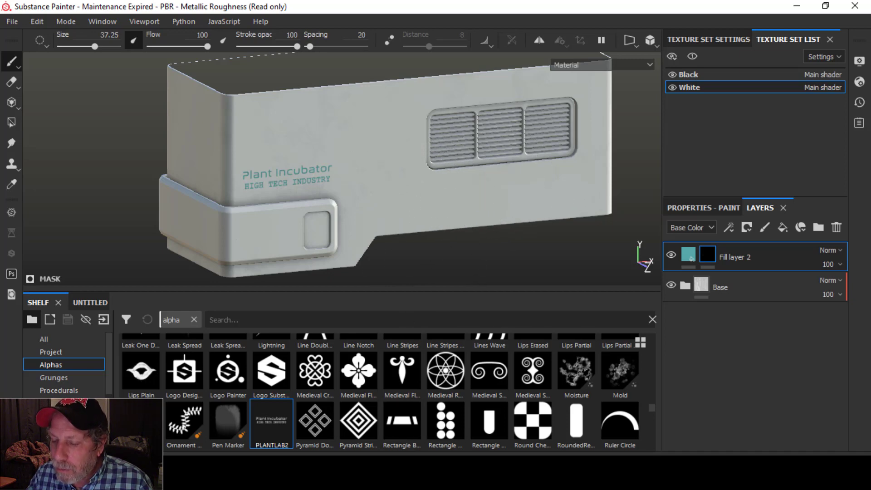
pyautogui.hotkey('alt', 'Tab')
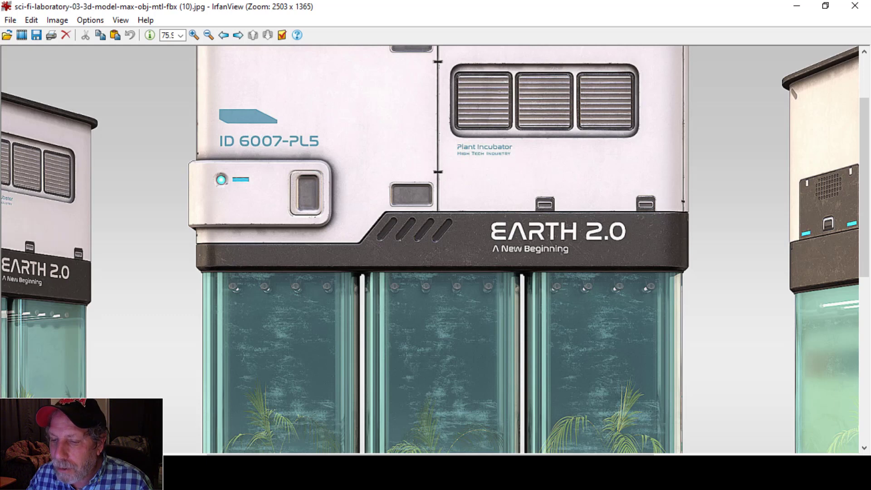
pyautogui.hotkey('alt', 'Tab')
pyautogui.moveTo(502, 245)
pyautogui.keyDown('alt'); pyautogui.mouseDown()
pyautogui.moveTo(467, 241)
pyautogui.moveTo(445, 220)
pyautogui.moveTo(468, 234)
pyautogui.mouseUp(); pyautogui.keyUp('alt')
pyautogui.hotkey('ctrl', 'z')
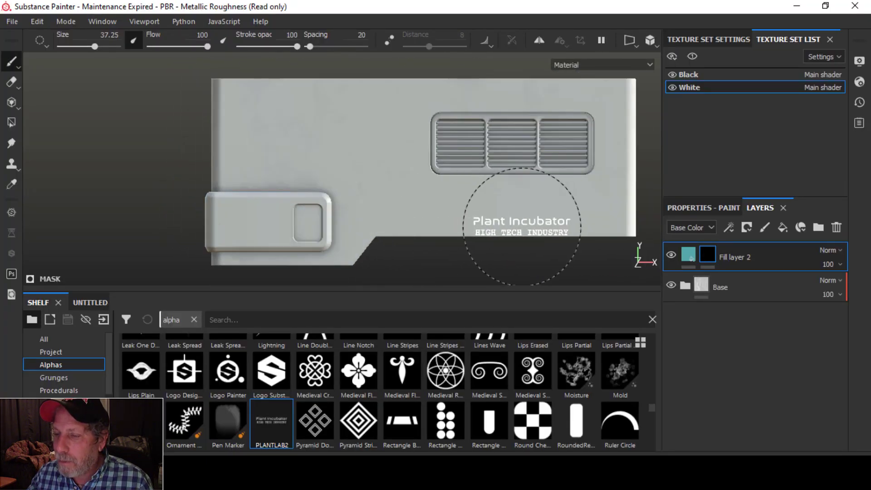
# - Stamp the Plant Incubator lettering just below the left part of the vent grille at brush size 25.03 and compare it with the reference
pyautogui.keyDown('alt'); pyautogui.moveTo(521, 227); pyautogui.dragTo(439, 204, button='middle'); pyautogui.keyUp('alt')
pyautogui.keyDown('ctrl'); pyautogui.moveTo(401, 177); pyautogui.dragTo(388, 174, button='right'); pyautogui.keyUp('ctrl')
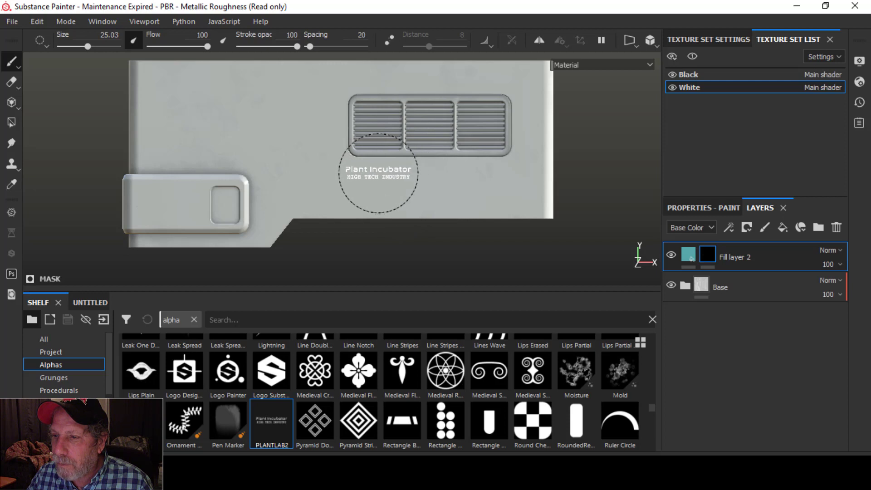
pyautogui.click(383, 175)
pyautogui.keyDown('alt'); pyautogui.moveTo(559, 184); pyautogui.dragTo(543, 209); pyautogui.keyUp('alt')
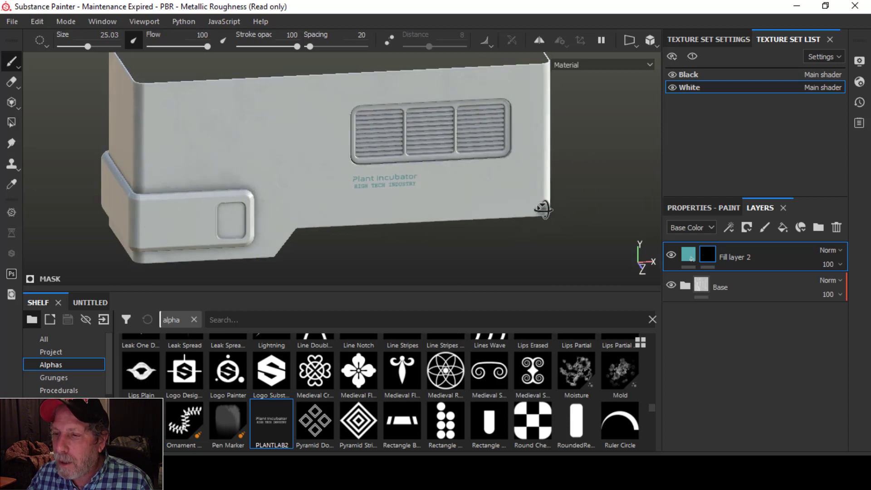
pyautogui.scroll(5, 525, 207)
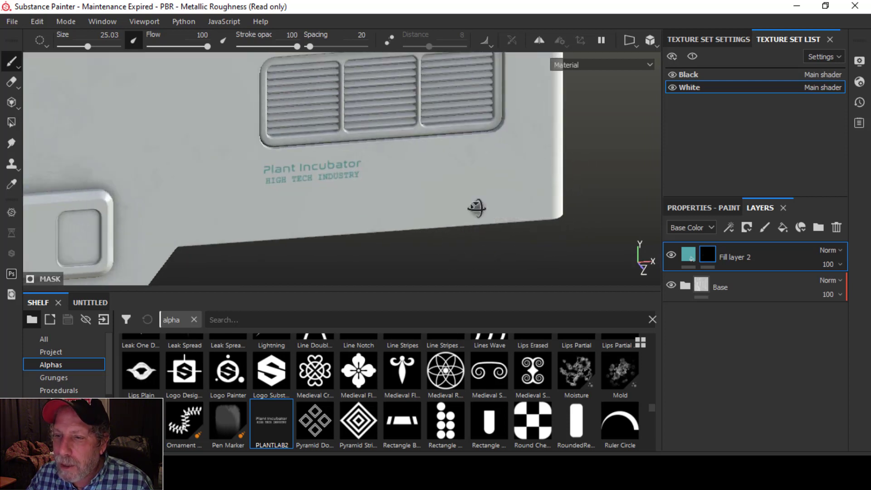
pyautogui.keyDown('alt'); pyautogui.moveTo(477, 208); pyautogui.dragTo(476, 191); pyautogui.keyUp('alt')
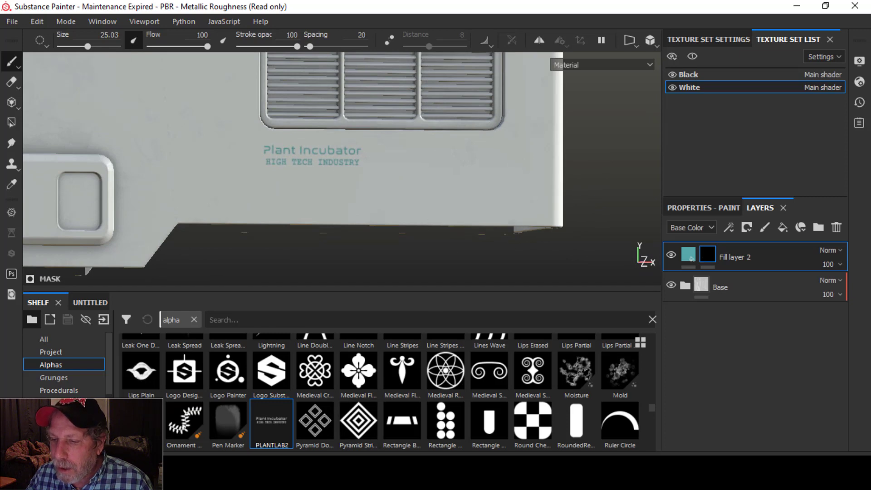
pyautogui.hotkey('alt', 'Tab')
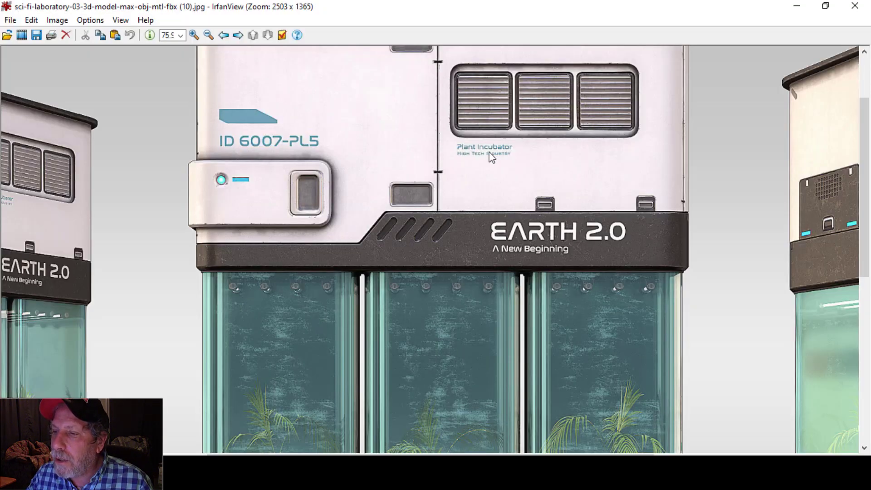
# - Back in Substance Painter, add ID.png from the LABELS AND DECALS folder to the resources to import
pyautogui.hotkey('alt', 'Tab')
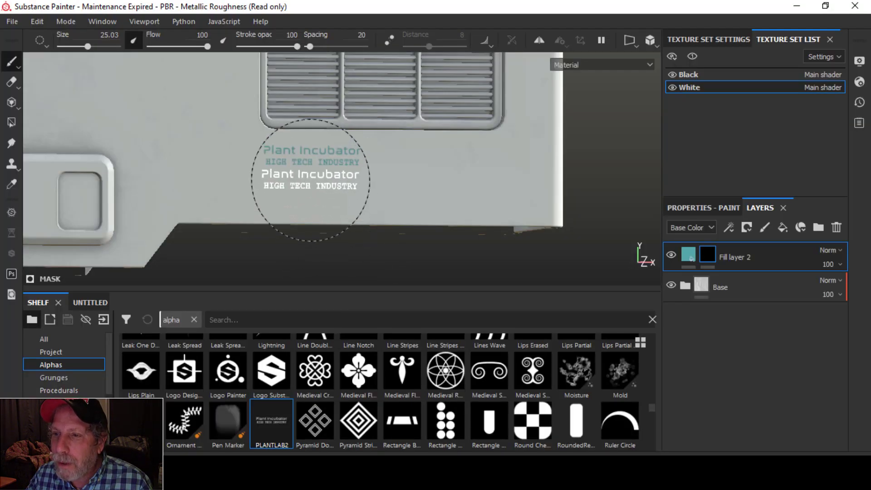
pyautogui.moveTo(435, 192)
pyautogui.keyDown('alt'); pyautogui.mouseDown(button='middle')
pyautogui.moveTo(522, 205)
pyautogui.moveTo(494, 205)
pyautogui.mouseUp(button='middle'); pyautogui.keyUp('alt')
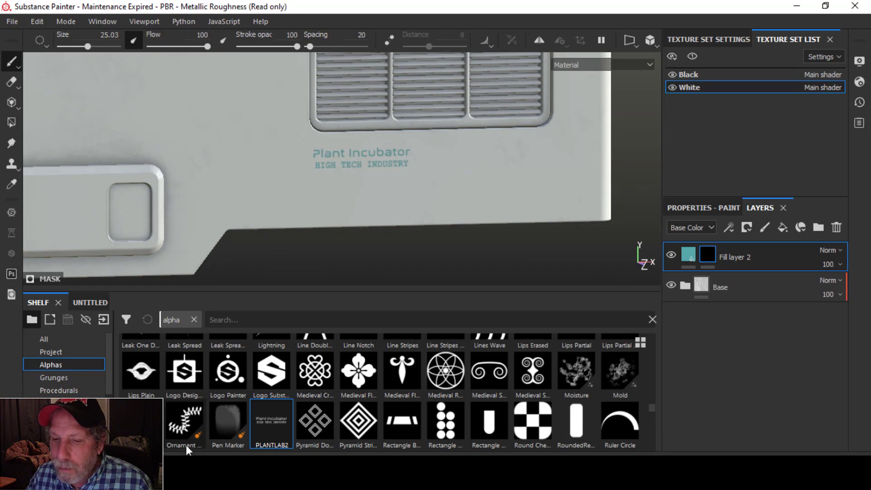
pyautogui.click(104, 316)
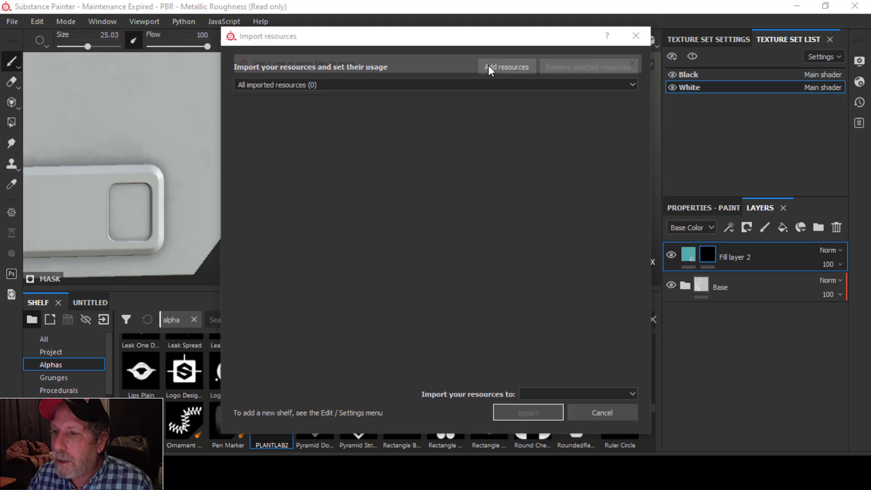
pyautogui.click(488, 67)
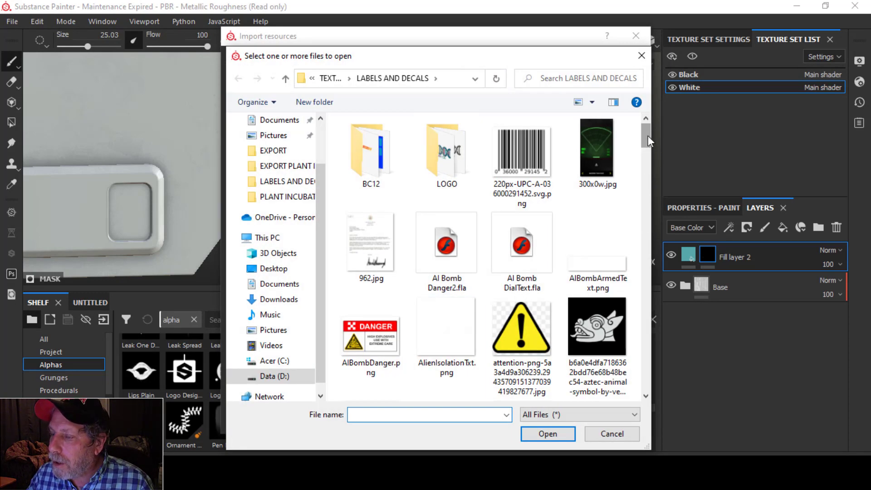
pyautogui.moveTo(647, 135); pyautogui.dragTo(638, 224)
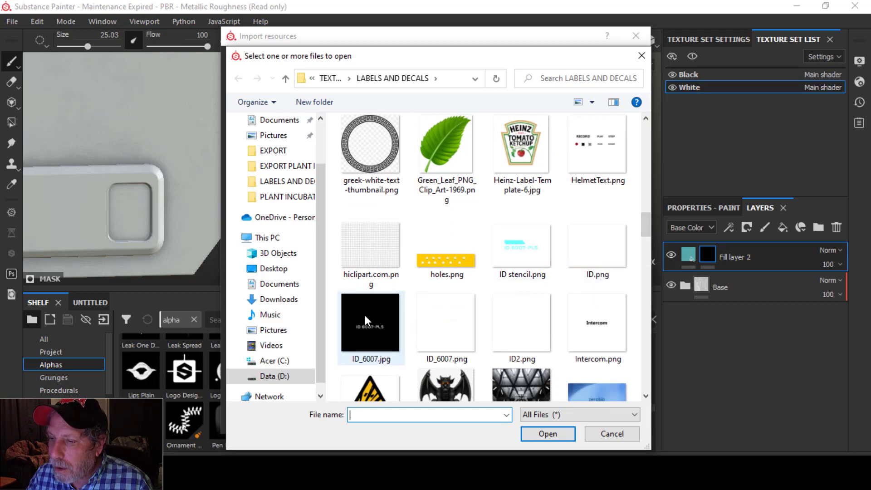
pyautogui.click(576, 254)
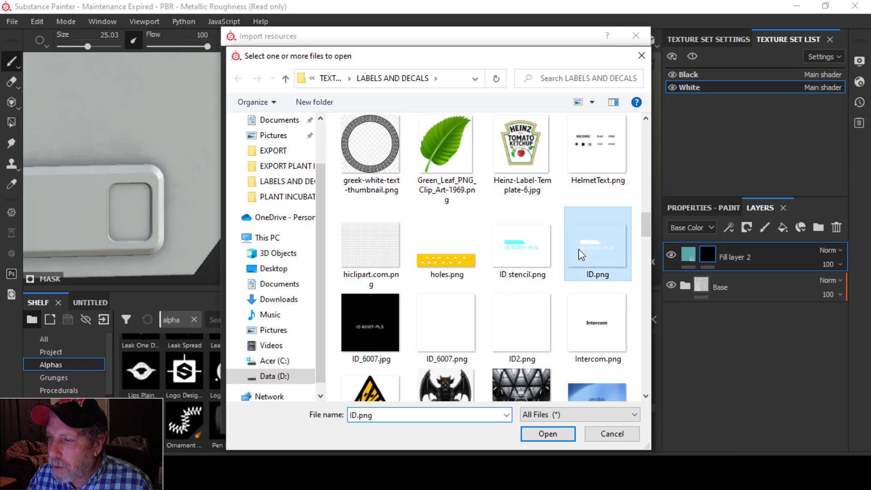
pyautogui.click(548, 434)
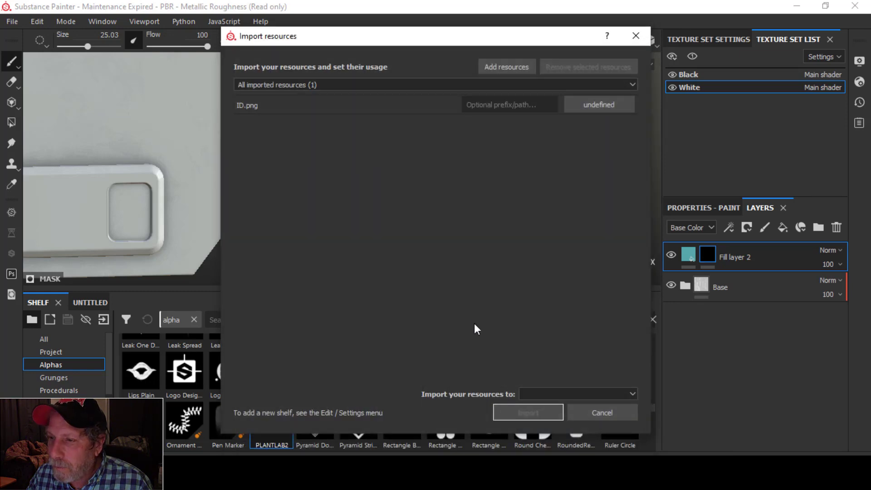
# - Set the usage of ID.png to alpha, choose an import destination and import it
pyautogui.click(591, 112)
pyautogui.click(598, 116)
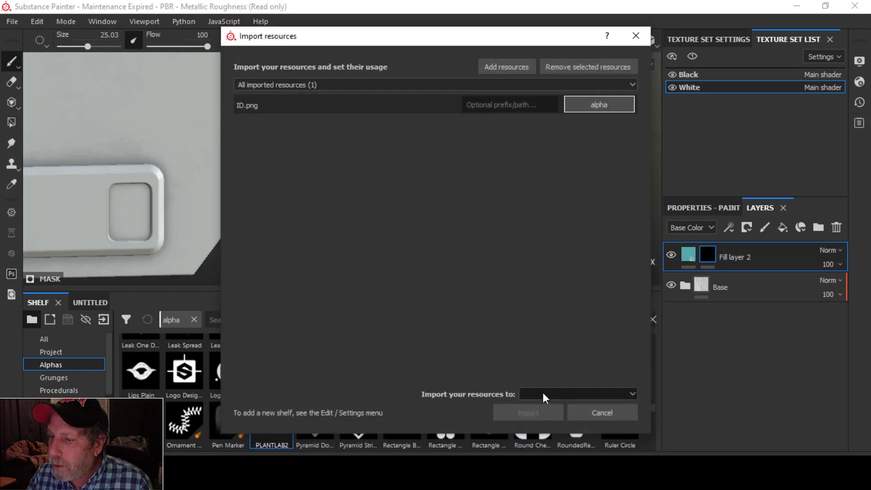
pyautogui.click(542, 392)
pyautogui.click(541, 413)
pyautogui.click(499, 414)
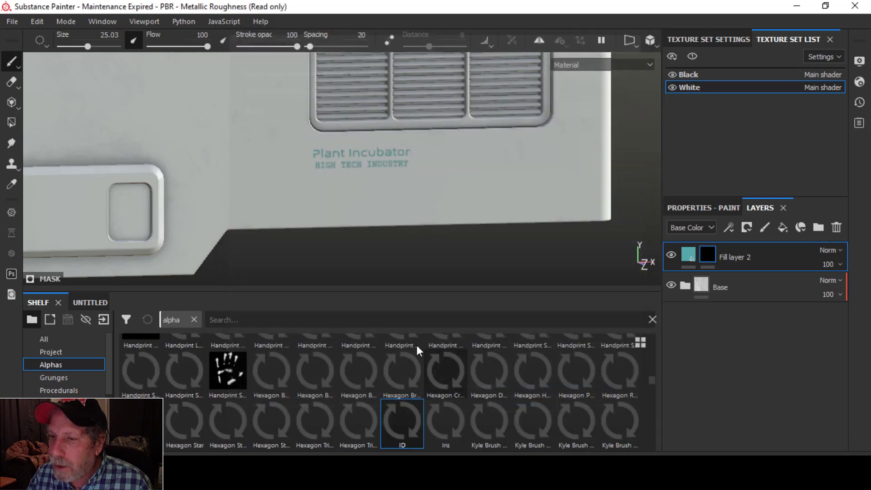
# - Stamp the ID alpha in teal on the housing above the protruding box at brush size 51.03
pyautogui.click(401, 424)
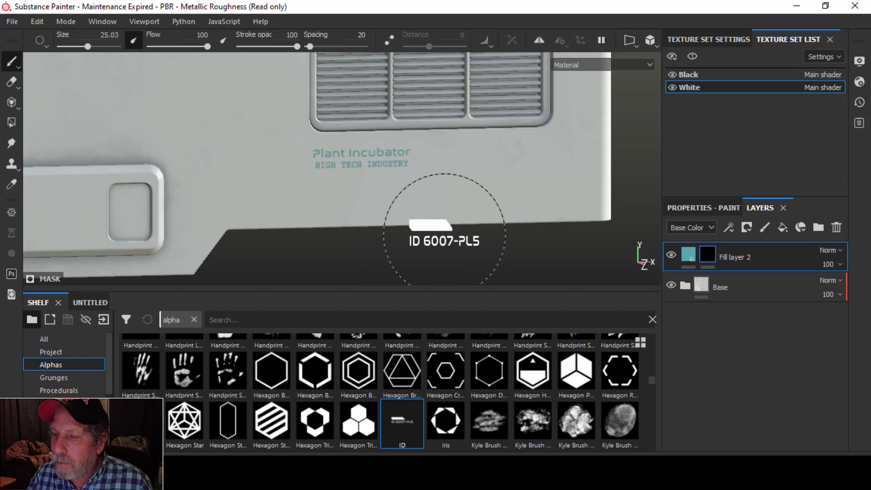
pyautogui.keyDown('alt'); pyautogui.moveTo(424, 243); pyautogui.dragTo(389, 215); pyautogui.keyUp('alt')
pyautogui.keyDown('alt'); pyautogui.moveTo(311, 194); pyautogui.dragTo(508, 245, button='middle'); pyautogui.keyUp('alt')
pyautogui.moveTo(284, 148)
pyautogui.keyDown('ctrl'); pyautogui.mouseDown(button='right')
pyautogui.moveTo(338, 148)
pyautogui.moveTo(278, 154)
pyautogui.moveTo(313, 157)
pyautogui.moveTo(286, 151)
pyautogui.mouseUp(button='right'); pyautogui.keyUp('ctrl')
pyautogui.click(287, 151)
pyautogui.keyDown('alt'); pyautogui.moveTo(376, 159); pyautogui.dragTo(408, 175); pyautogui.keyUp('alt')
pyautogui.scroll(-2, 407, 177)
pyautogui.keyDown('alt'); pyautogui.moveTo(446, 200); pyautogui.dragTo(383, 163, button='middle'); pyautogui.keyUp('alt')
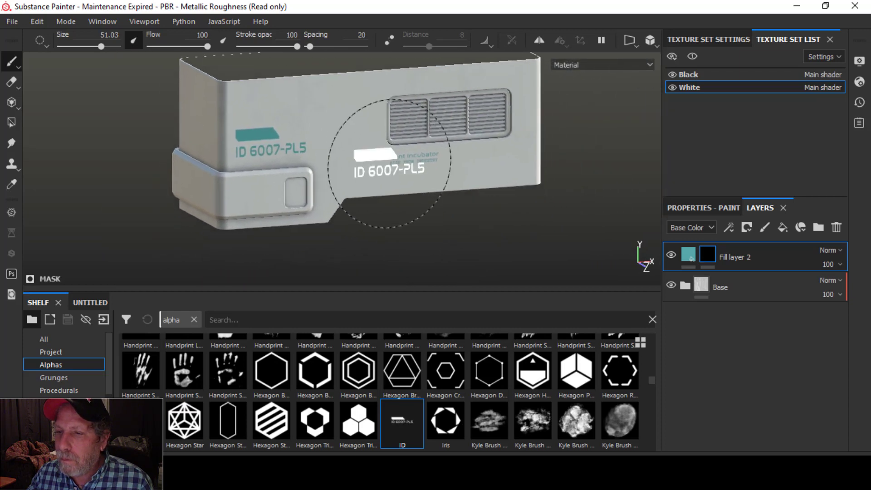
pyautogui.keyDown('alt'); pyautogui.moveTo(389, 164); pyautogui.dragTo(406, 150); pyautogui.keyUp('alt')
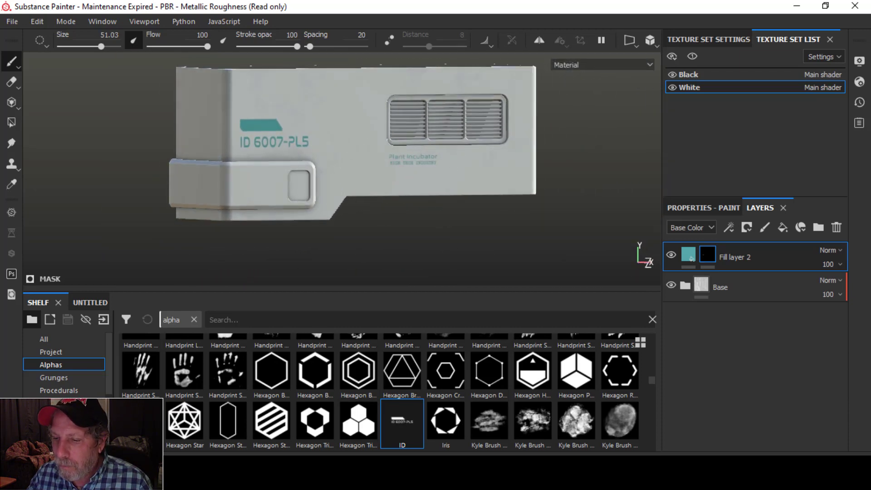
# - Compare the ID lettering with the IrfanView reference image and rotate the environment lighting to inspect the housing's front
pyautogui.hotkey('alt', 'Tab')
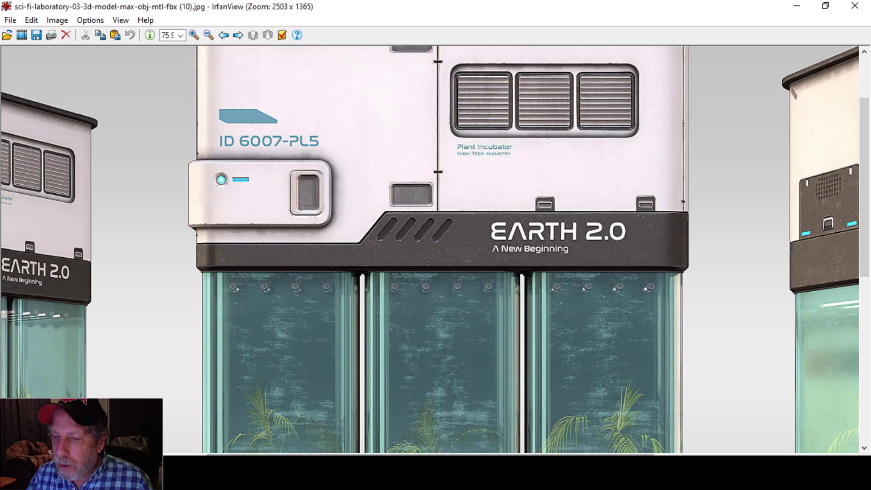
pyautogui.hotkey('alt', 'Tab')
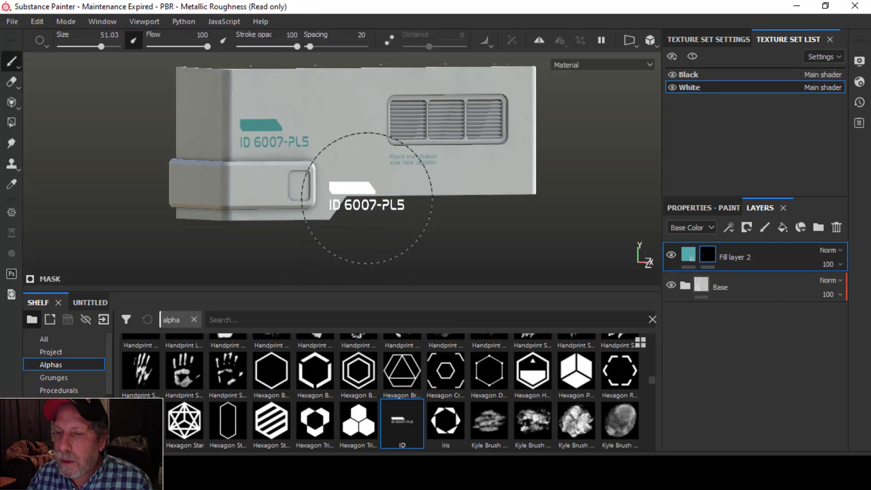
pyautogui.moveTo(369, 200)
pyautogui.keyDown('alt'); pyautogui.mouseDown()
pyautogui.moveTo(336, 203)
pyautogui.moveTo(334, 190)
pyautogui.moveTo(351, 200)
pyautogui.moveTo(327, 205)
pyautogui.moveTo(333, 201)
pyautogui.mouseUp(); pyautogui.keyUp('alt')
pyautogui.keyDown('shift'); pyautogui.moveTo(366, 204); pyautogui.dragTo(320, 215, button='right'); pyautogui.keyUp('shift')
pyautogui.moveTo(388, 199)
pyautogui.keyDown('shift'); pyautogui.mouseDown(button='right')
pyautogui.moveTo(379, 184)
pyautogui.moveTo(412, 194)
pyautogui.mouseUp(button='right'); pyautogui.keyUp('shift')
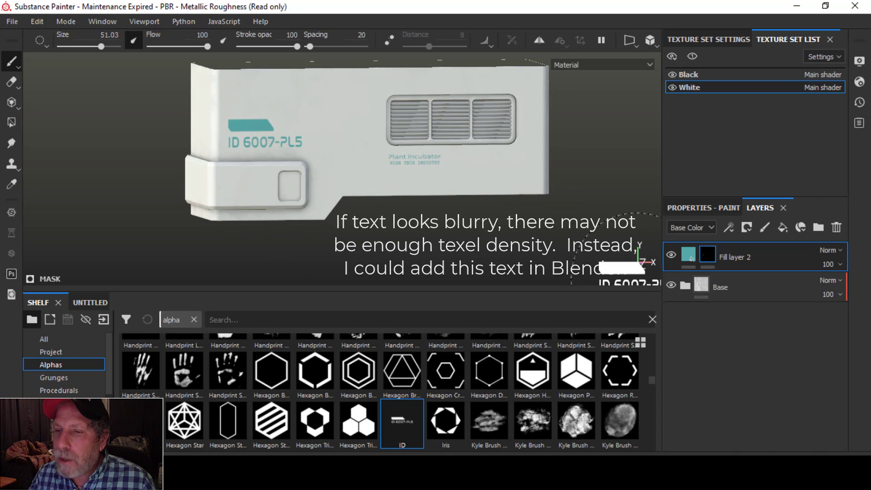
# - Enable the height channel on Fill layer 2 and set its height to -0.0360 to engrave the lettering
pyautogui.click(695, 254)
pyautogui.click(693, 207)
pyautogui.click(725, 287)
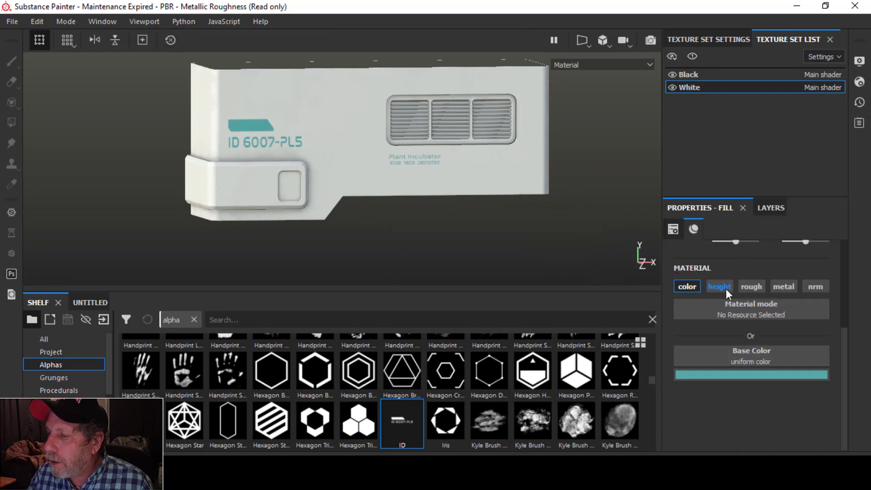
pyautogui.moveTo(747, 434); pyautogui.dragTo(744, 434)
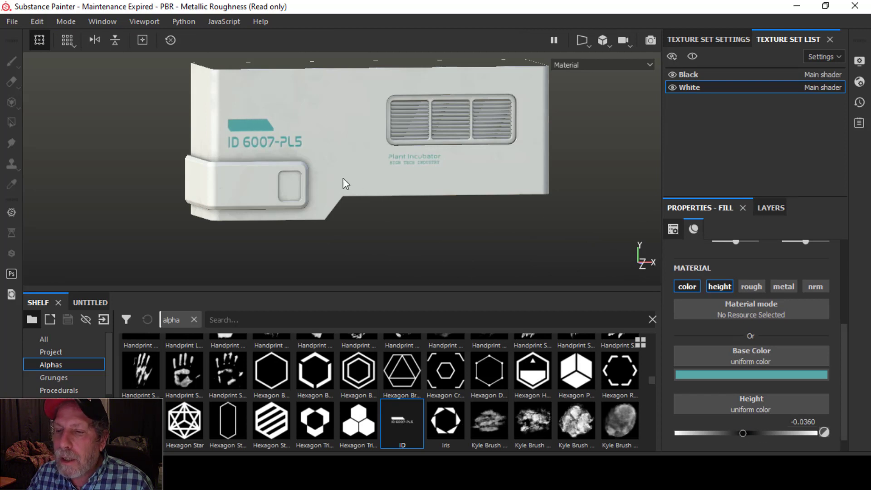
pyautogui.moveTo(343, 178)
pyautogui.keyDown('alt'); pyautogui.mouseDown()
pyautogui.moveTo(379, 185)
pyautogui.moveTo(358, 194)
pyautogui.moveTo(343, 186)
pyautogui.mouseUp(); pyautogui.keyUp('alt')
pyautogui.scroll(3, 401, 176)
pyautogui.moveTo(394, 200)
pyautogui.keyDown('alt'); pyautogui.mouseDown(button='middle')
pyautogui.moveTo(364, 200)
pyautogui.moveTo(386, 197)
pyautogui.moveTo(404, 210)
pyautogui.mouseUp(button='middle'); pyautogui.keyUp('alt')
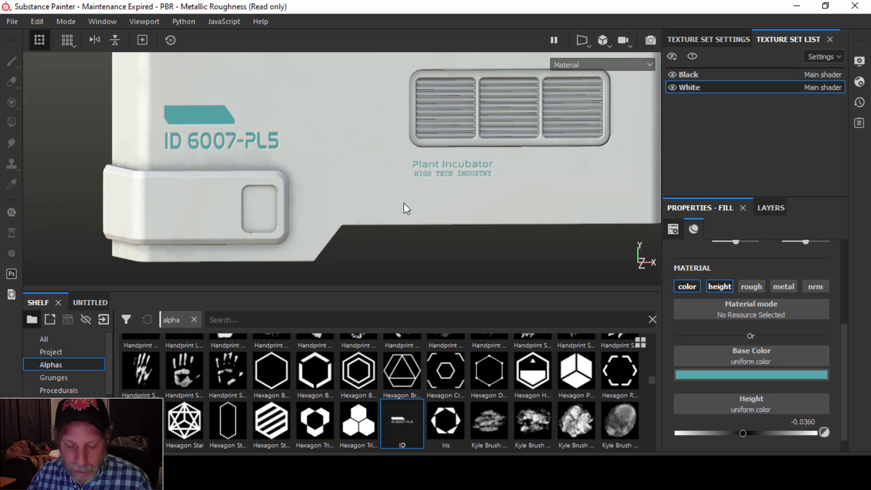
# - Save the project as PlantIncubatorWHITE_Part5 in the SUBSTANCE PAINTER folder
pyautogui.hotkey('ctrl', 's')
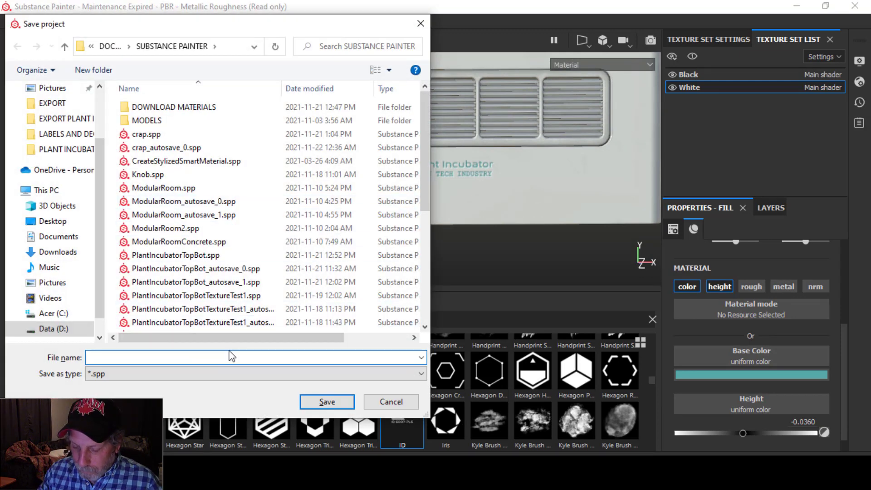
pyautogui.write('Plkan')
pyautogui.press('BackSpace')
pyautogui.press('BackSpace')
pyautogui.write('lkan')
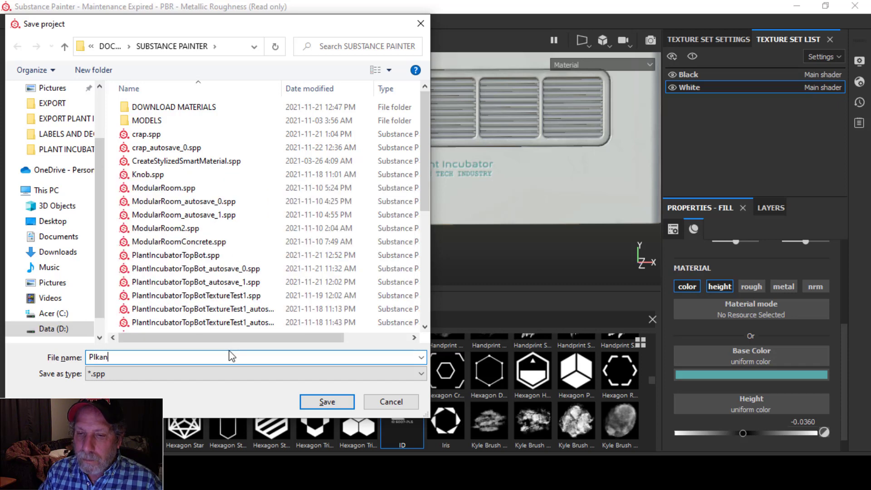
pyautogui.press('BackSpace')
pyautogui.write('antIncub')
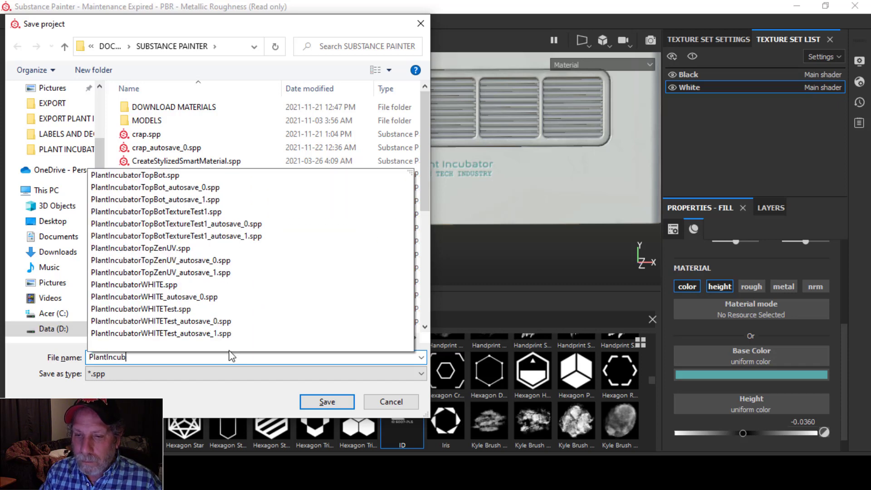
pyautogui.write('ator')
pyautogui.press('capslock')
pyautogui.write('WHITE')
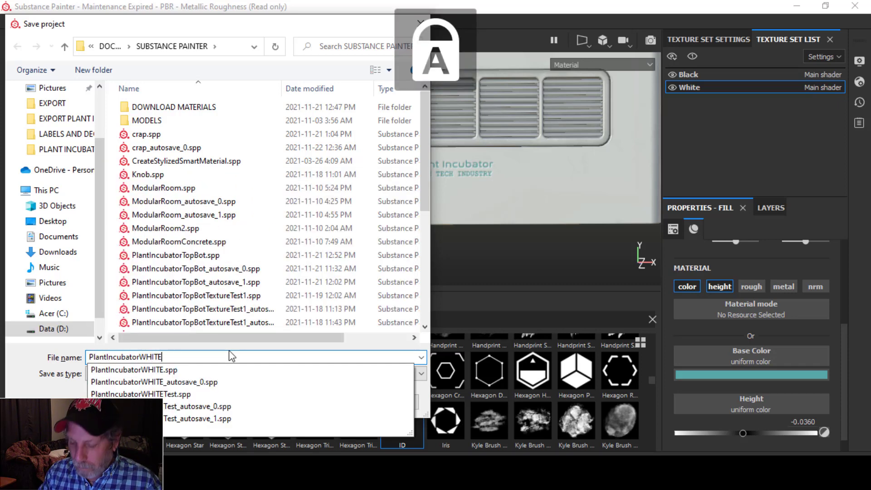
pyautogui.write('_')
pyautogui.press('capslock')
pyautogui.write('Part5')
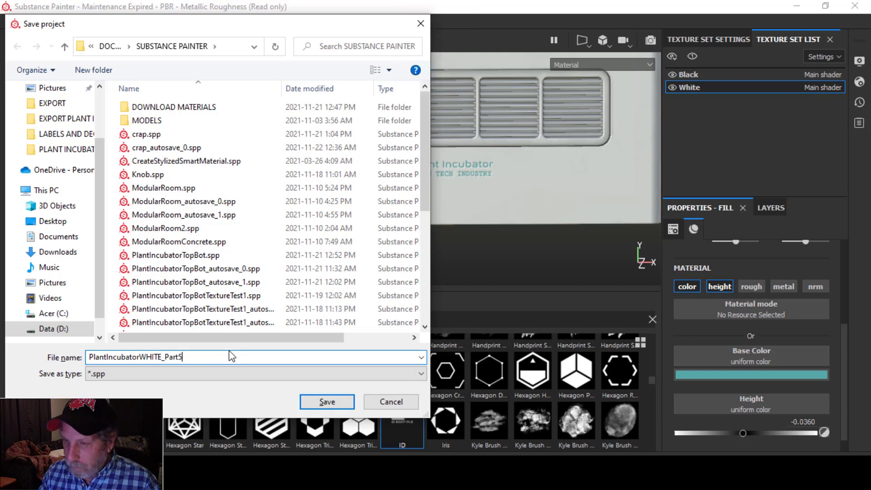
pyautogui.press('Return')
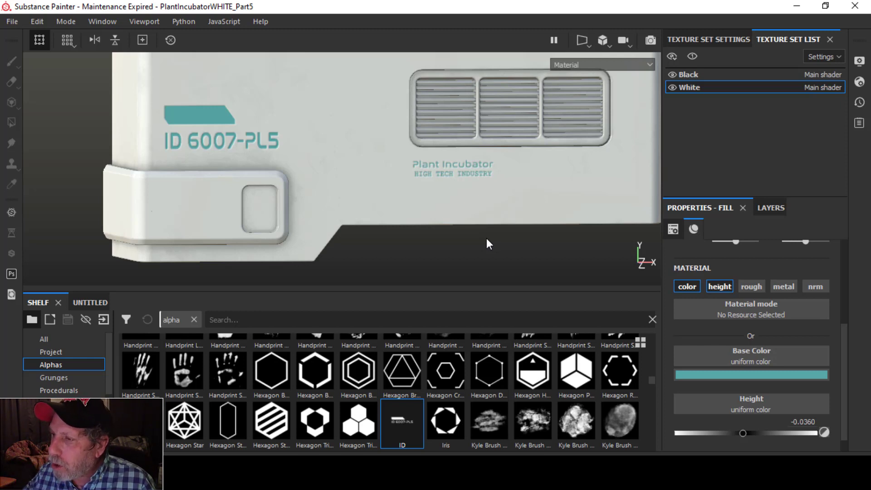
# - Rename Fill layer 2 as Text
pyautogui.click(767, 209)
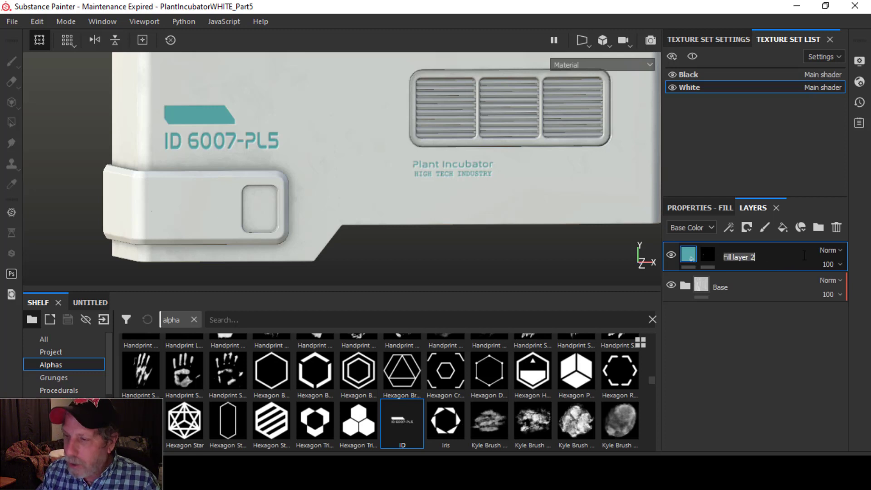
pyautogui.write('Text')
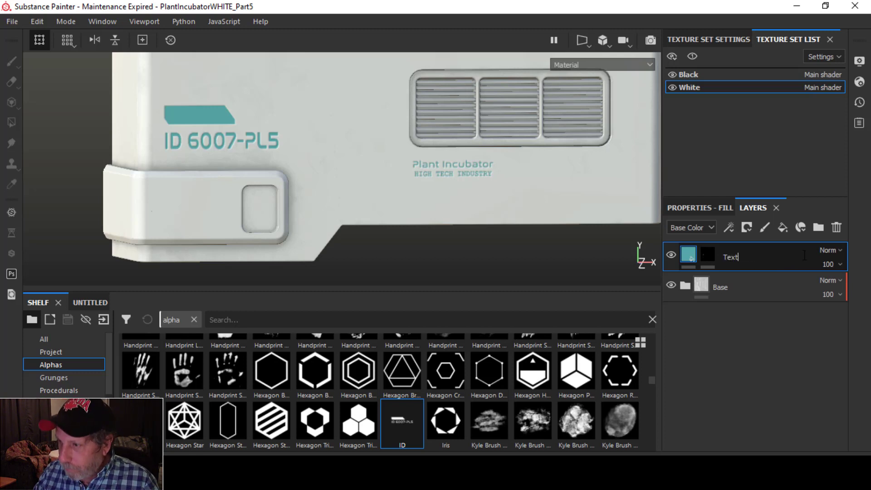
# - Examine the lettering on the incubator's base in the IrfanView reference and the project's own resources in Substance Painter's shelf
pyautogui.hotkey('alt', 'Tab')
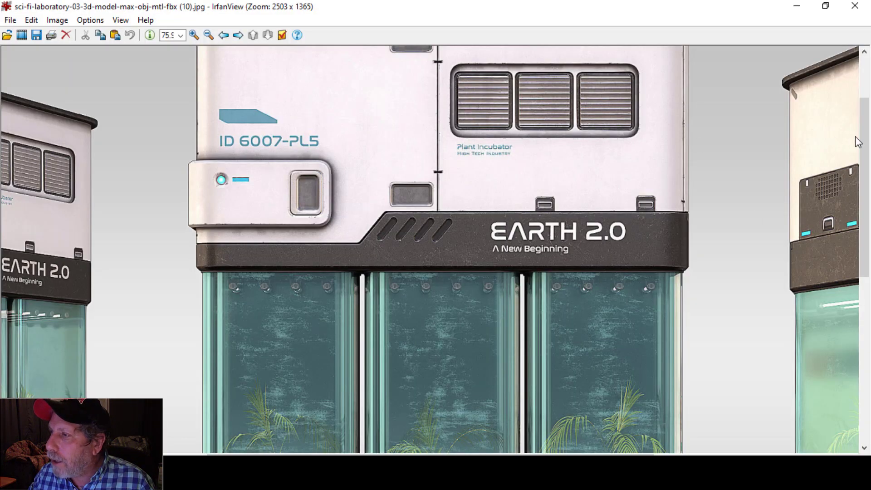
pyautogui.moveTo(863, 142); pyautogui.dragTo(869, 303)
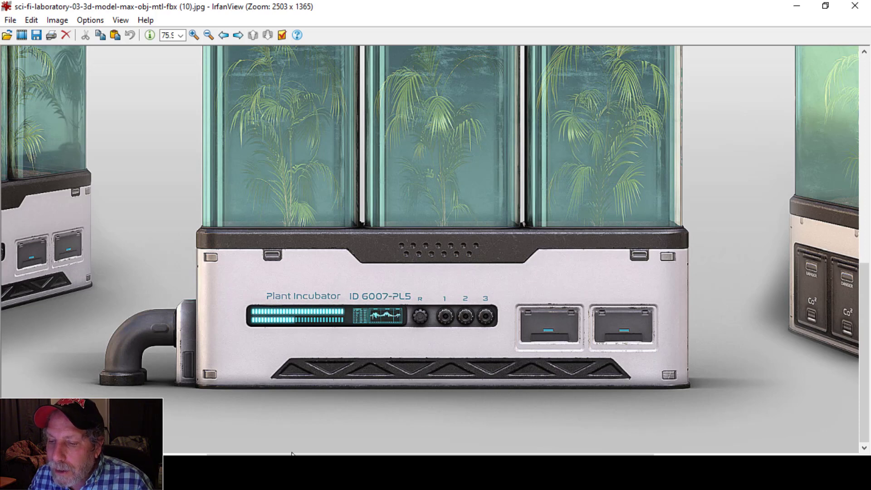
pyautogui.click(291, 472)
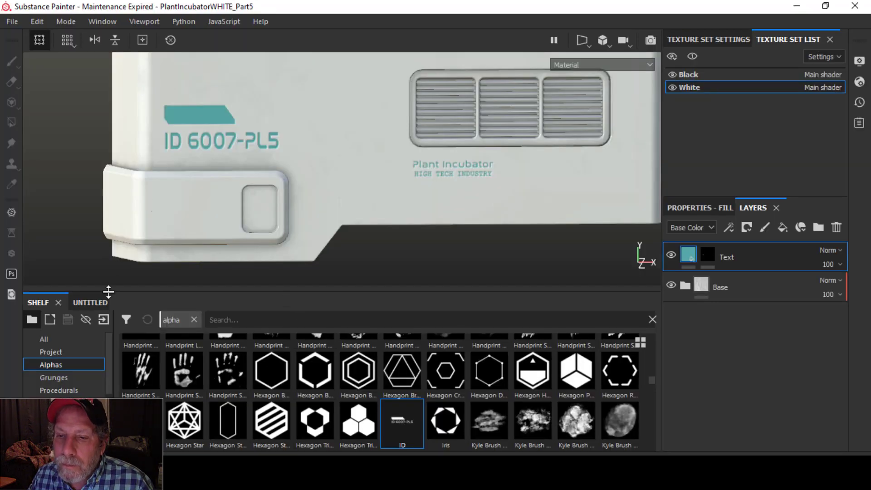
pyautogui.click(64, 351)
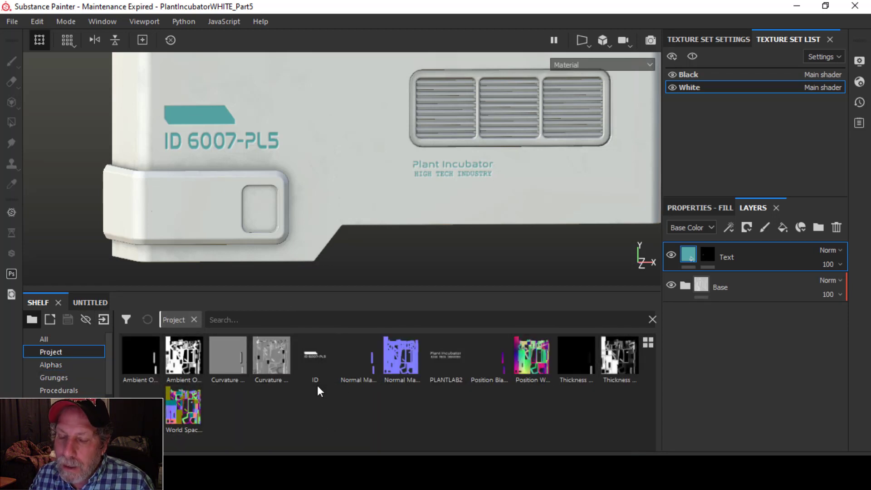
pyautogui.moveTo(321, 356)
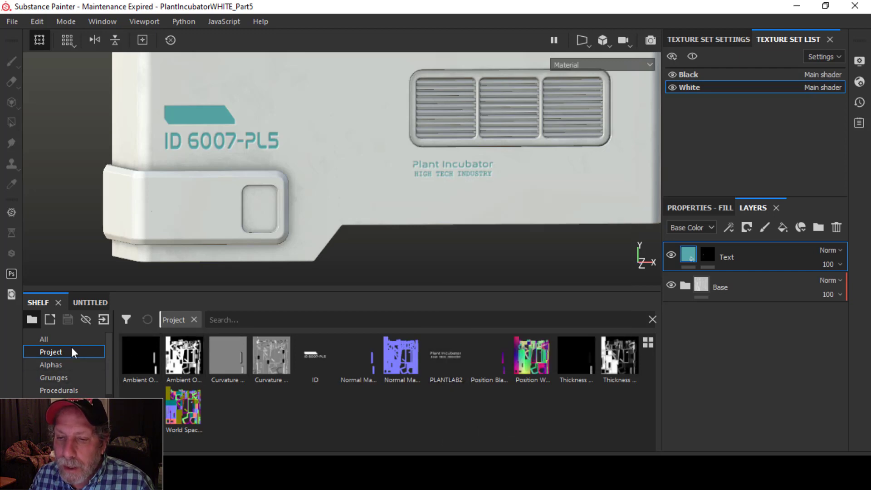
# - Add ID2.png from the BLENDER > TEXTURES > LABELS AND DECALS folder to a new resource import
pyautogui.click(60, 366)
pyautogui.click(104, 319)
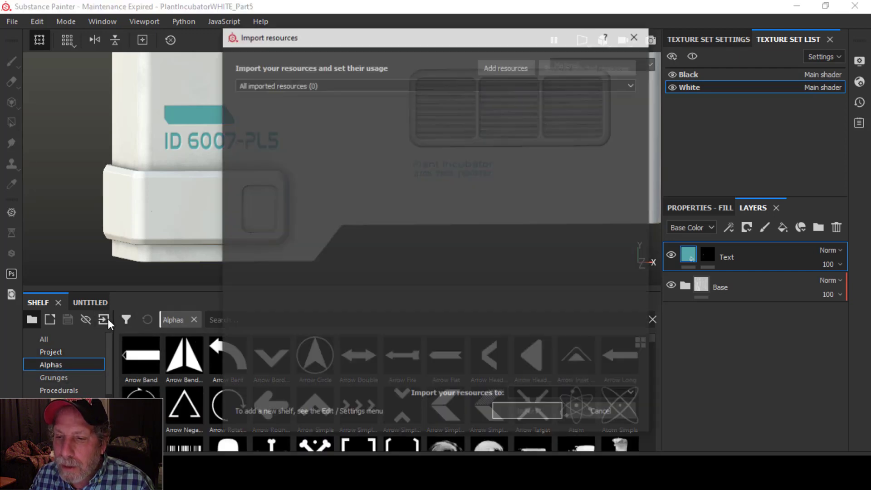
pyautogui.click(494, 66)
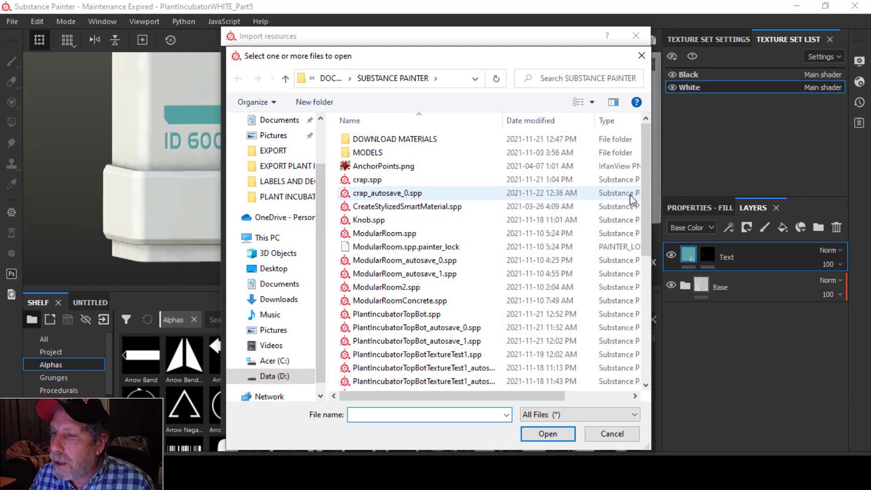
pyautogui.click(268, 377)
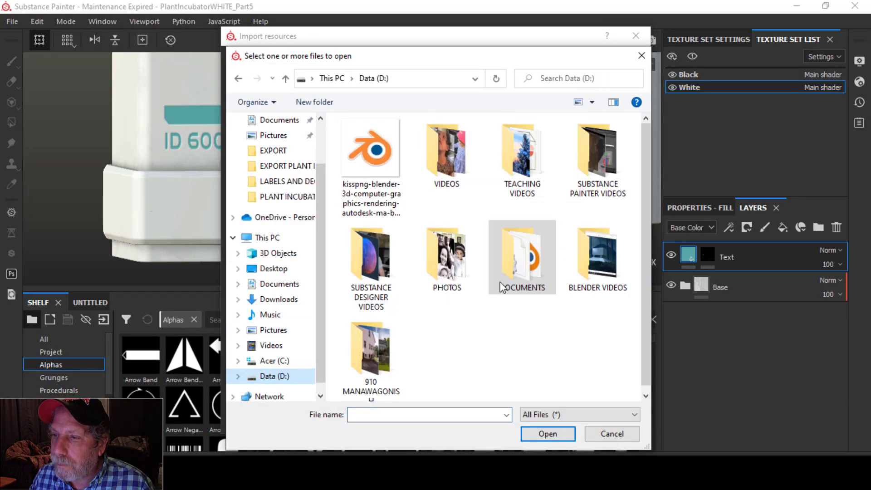
pyautogui.doubleClick(521, 259)
pyautogui.doubleClick(522, 240)
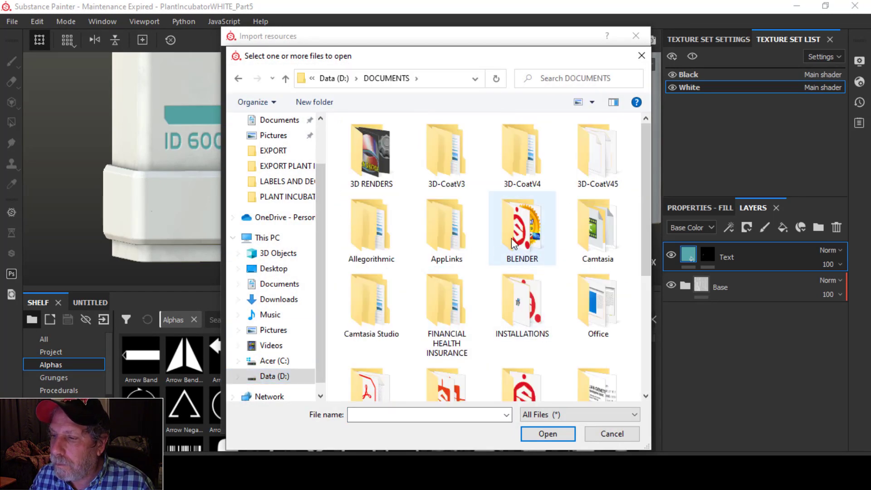
pyautogui.scroll(-3, 460, 298)
pyautogui.doubleClick(455, 267)
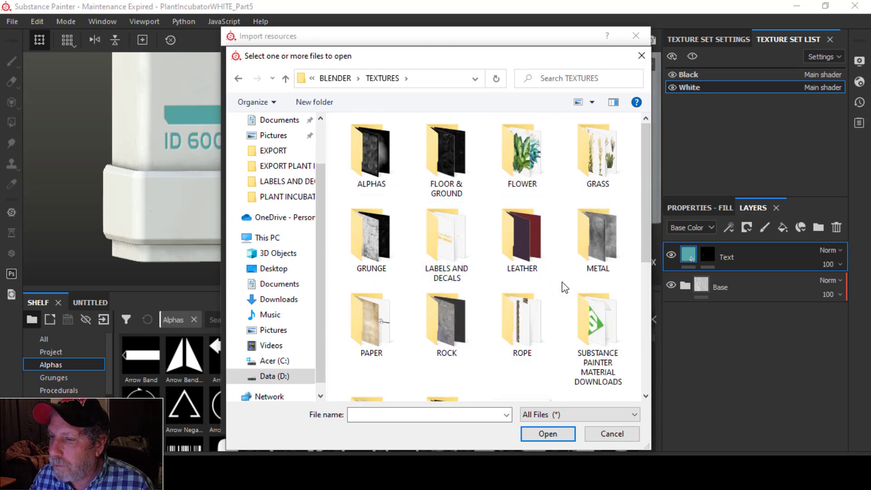
pyautogui.doubleClick(442, 260)
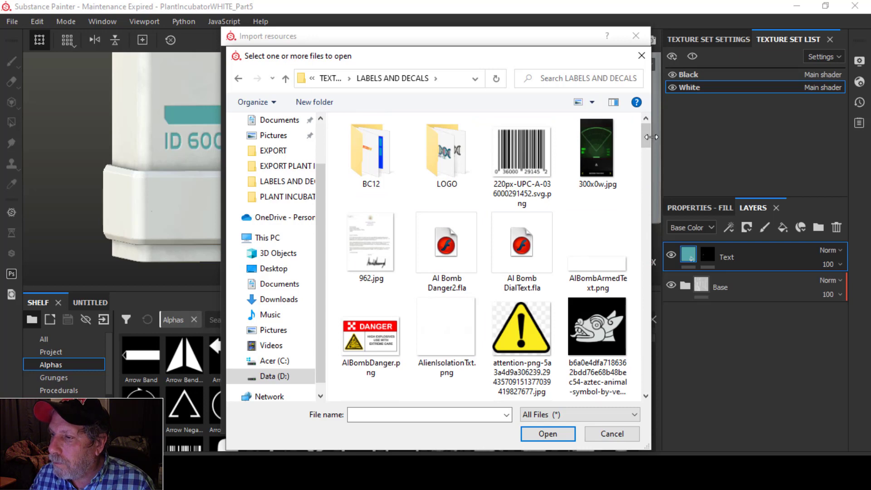
pyautogui.moveTo(647, 137); pyautogui.dragTo(657, 228)
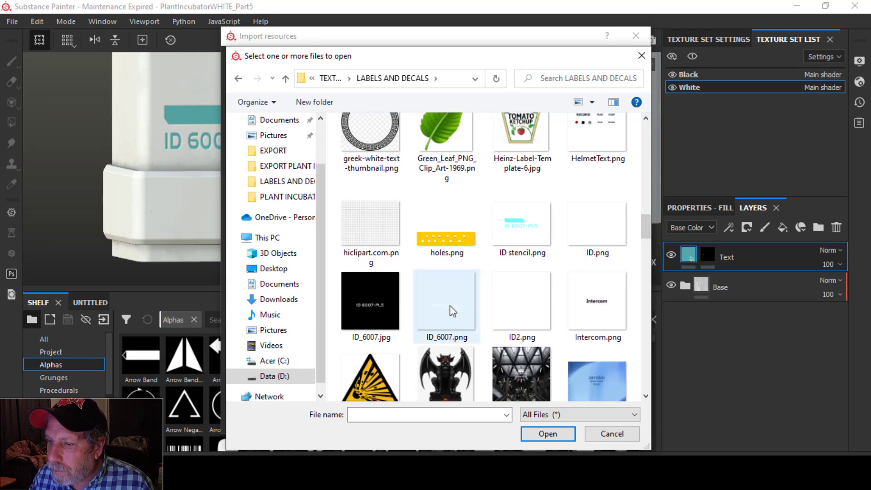
pyautogui.click(506, 311)
pyautogui.click(547, 434)
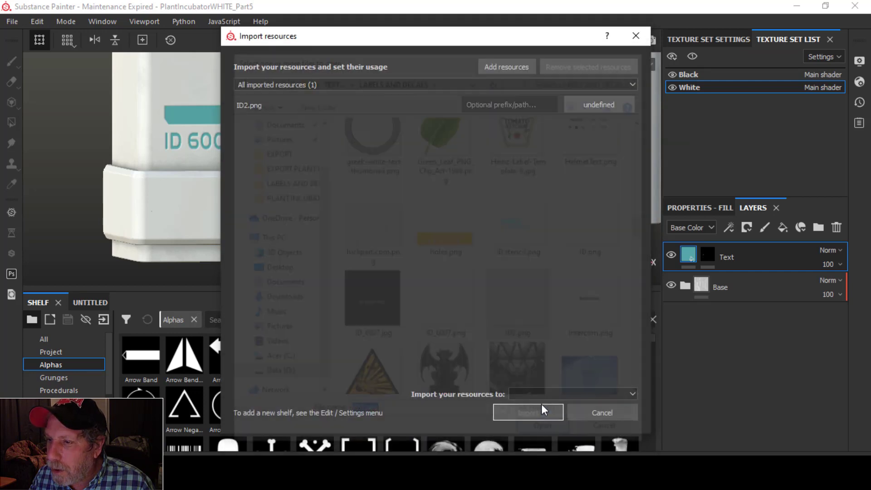
# - Import ID2.png as an alpha into the PlantIncubatorWHITE_Part5 project
pyautogui.click(589, 103)
pyautogui.click(604, 108)
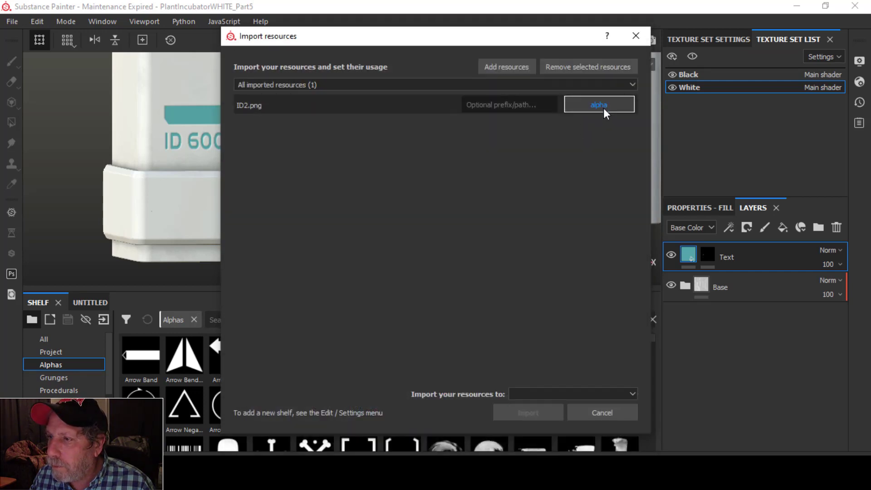
pyautogui.click(525, 394)
pyautogui.click(525, 413)
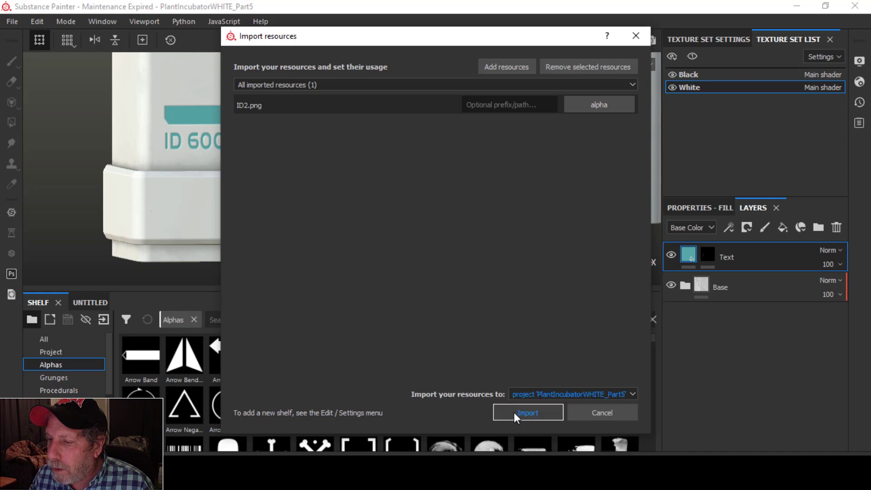
pyautogui.click(515, 412)
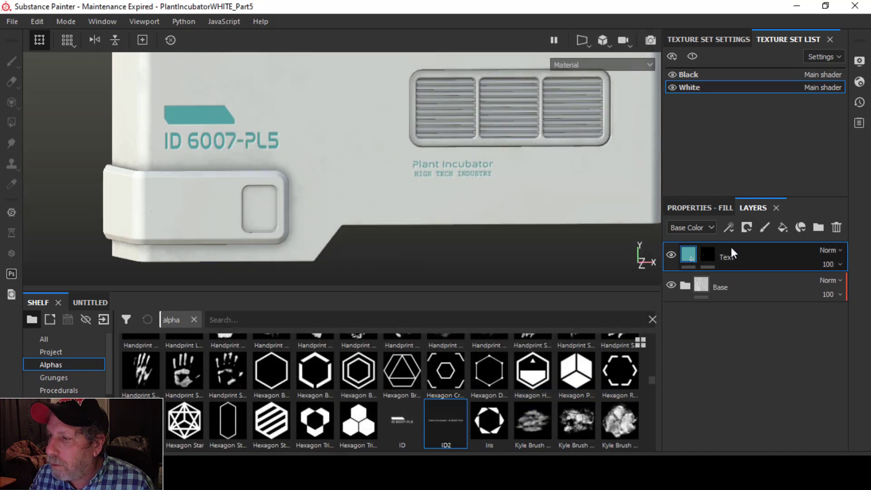
# - Activate the Text layer's mask for painting and load the ID2 alpha into the brush, facing the slotted side of the base
pyautogui.click(707, 254)
pyautogui.press('1')
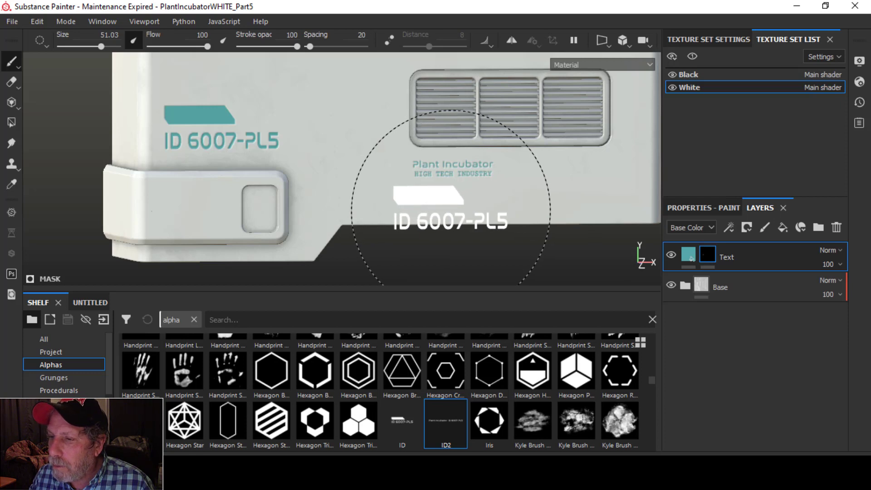
pyautogui.click(450, 423)
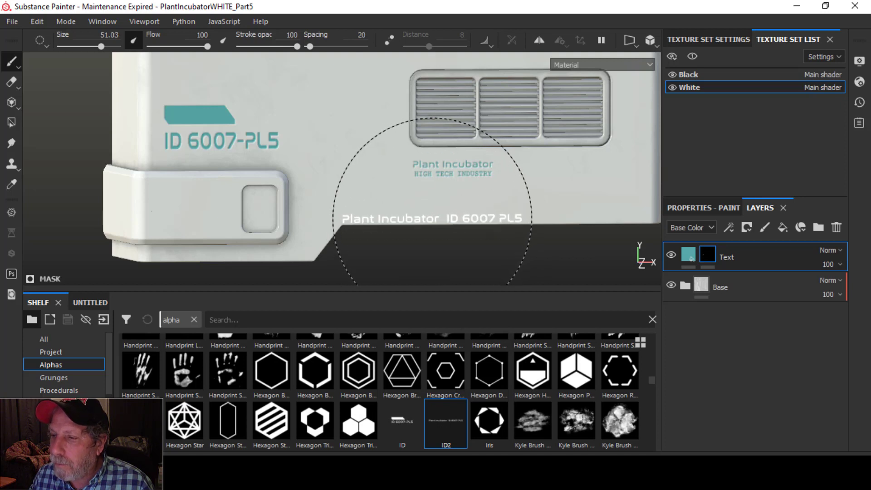
pyautogui.moveTo(478, 233)
pyautogui.keyDown('alt'); pyautogui.mouseDown()
pyautogui.moveTo(466, 222)
pyautogui.moveTo(476, 239)
pyautogui.moveTo(445, 243)
pyautogui.mouseUp(); pyautogui.keyUp('alt')
pyautogui.keyDown('alt'); pyautogui.moveTo(440, 233); pyautogui.dragTo(412, 134, button='middle'); pyautogui.keyUp('alt')
pyautogui.keyDown('alt'); pyautogui.moveTo(414, 184); pyautogui.dragTo(421, 128, button='middle'); pyautogui.keyUp('alt')
pyautogui.keyDown('alt'); pyautogui.moveTo(410, 164); pyautogui.dragTo(433, 109, button='middle'); pyautogui.keyUp('alt')
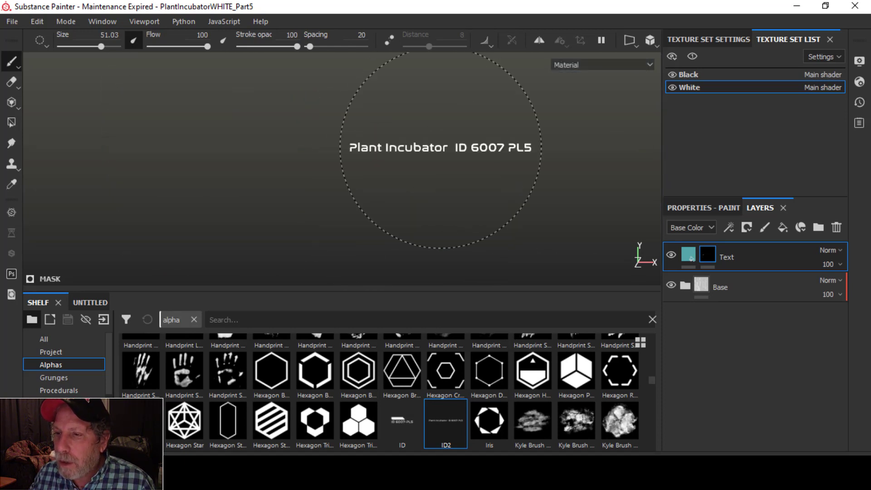
pyautogui.moveTo(416, 145)
pyautogui.keyDown('alt'); pyautogui.mouseDown(button='middle')
pyautogui.moveTo(461, 137)
pyautogui.moveTo(429, 148)
pyautogui.moveTo(422, 113)
pyautogui.mouseUp(button='middle'); pyautogui.keyUp('alt')
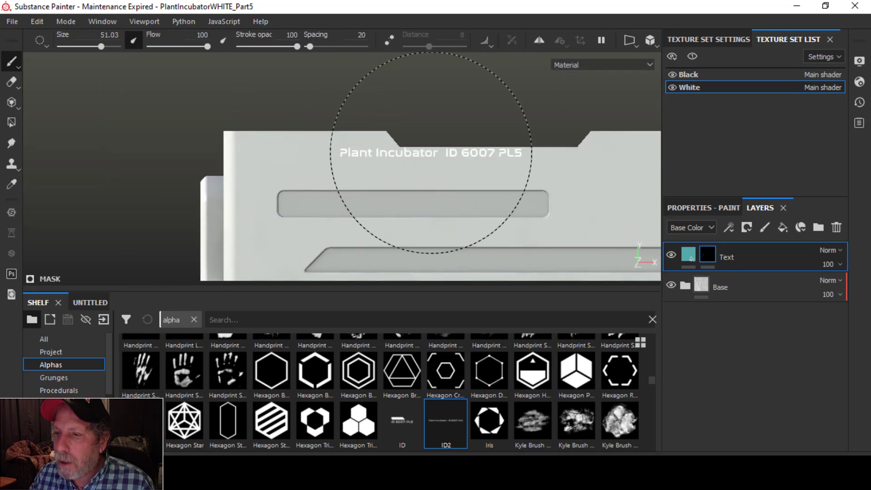
pyautogui.keyDown('alt'); pyautogui.moveTo(402, 171); pyautogui.dragTo(330, 89, button='middle'); pyautogui.keyUp('alt')
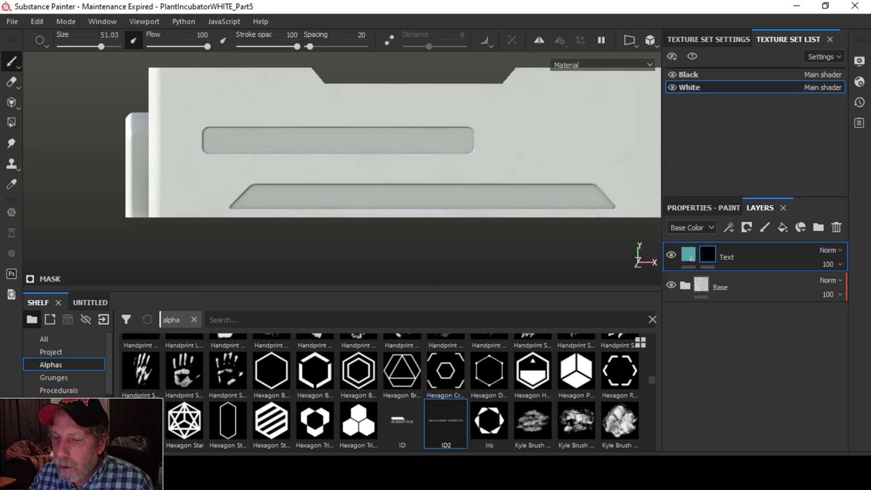
# - Check the lettering's placement in the IrfanView reference and reduce the brush size to 43.87 in Substance Painter
pyautogui.hotkey('alt', 'Tab')
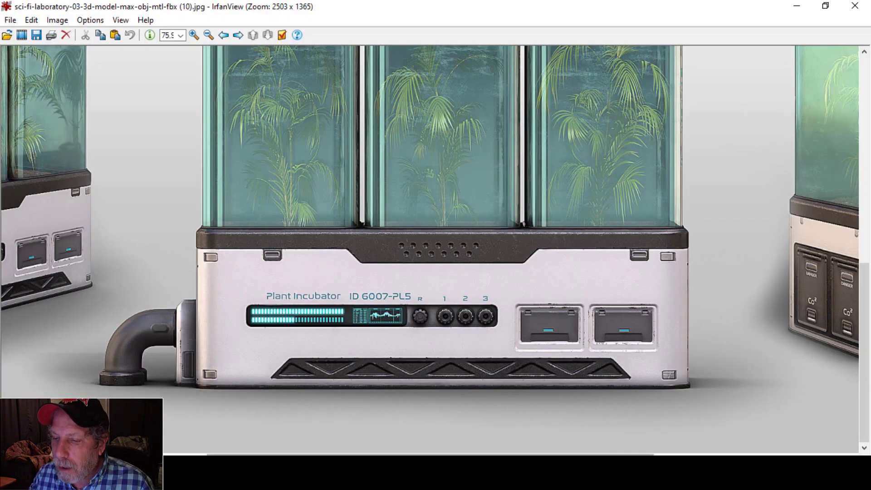
pyautogui.click(267, 473)
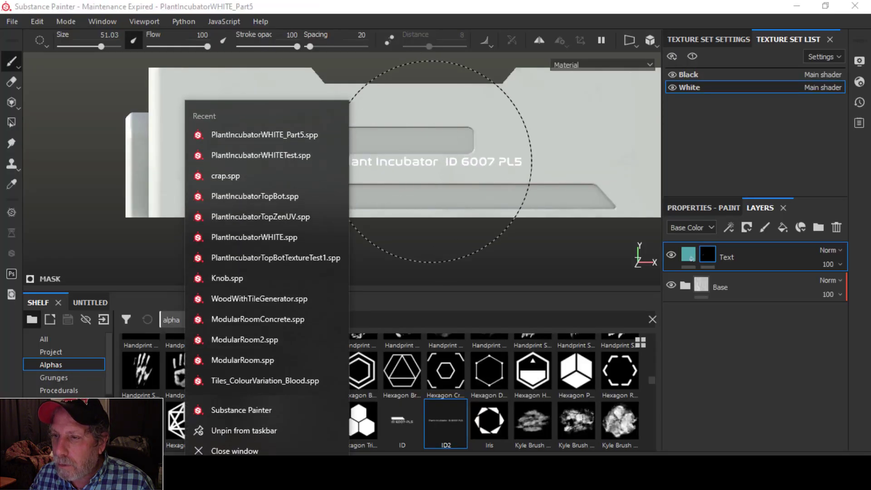
pyautogui.press('Escape')
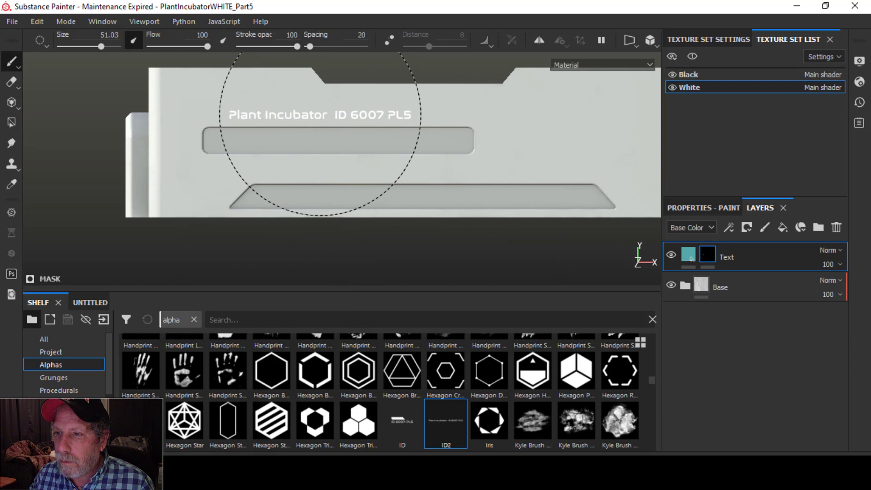
pyautogui.press('[')
pyautogui.press('[')
pyautogui.press('[')
pyautogui.press('[')
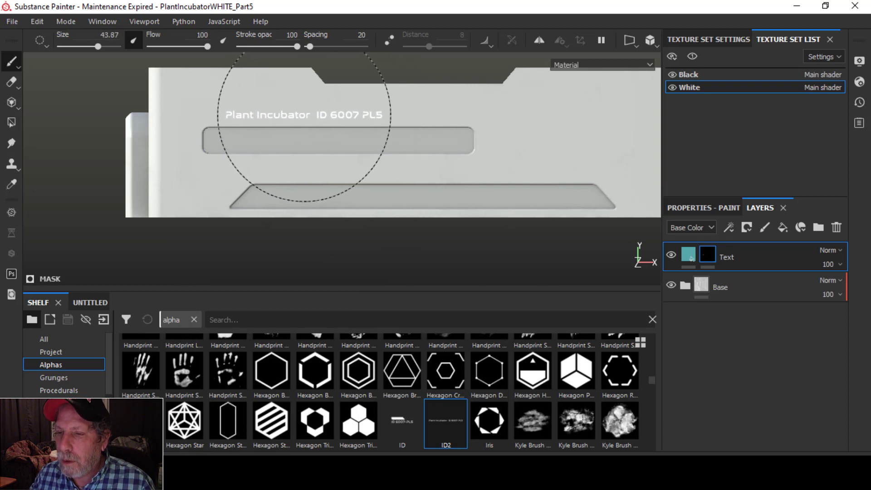
# - Try stamping the Plant Incubator ID 6007 PL5 lettering above the base's upper slot and compare it with the IrfanView reference
pyautogui.click(311, 126)
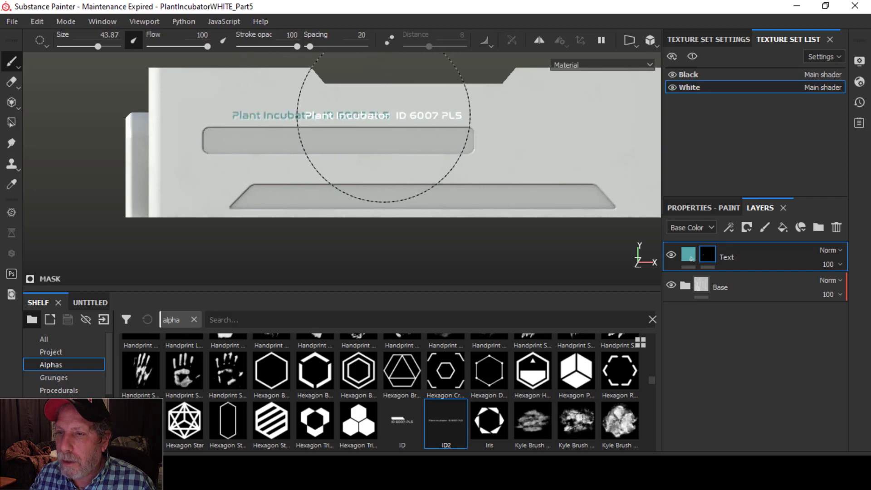
pyautogui.moveTo(356, 155)
pyautogui.keyDown('alt'); pyautogui.mouseDown()
pyautogui.moveTo(409, 158)
pyautogui.moveTo(447, 194)
pyautogui.mouseUp(); pyautogui.keyUp('alt')
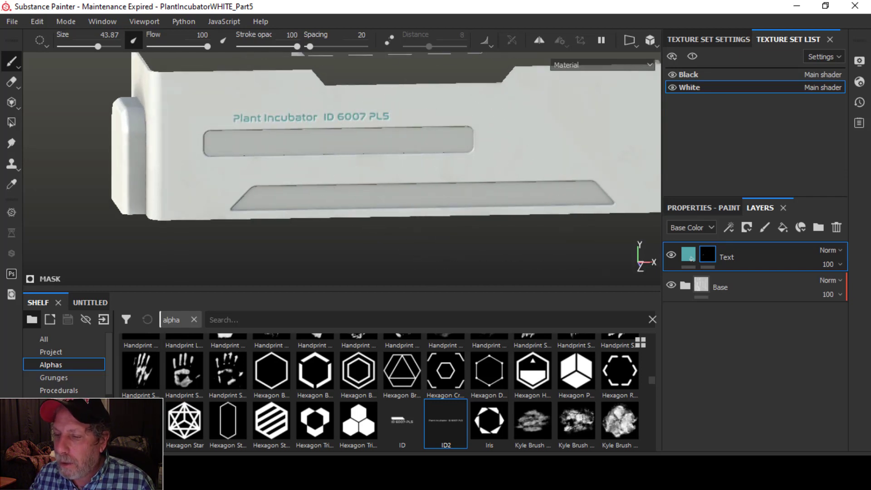
pyautogui.hotkey('alt', 'Tab')
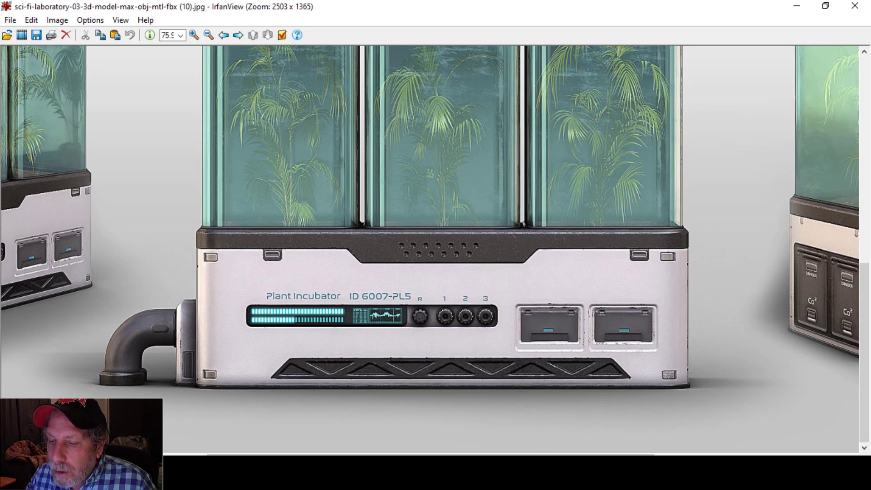
pyautogui.hotkey('alt', 'Tab')
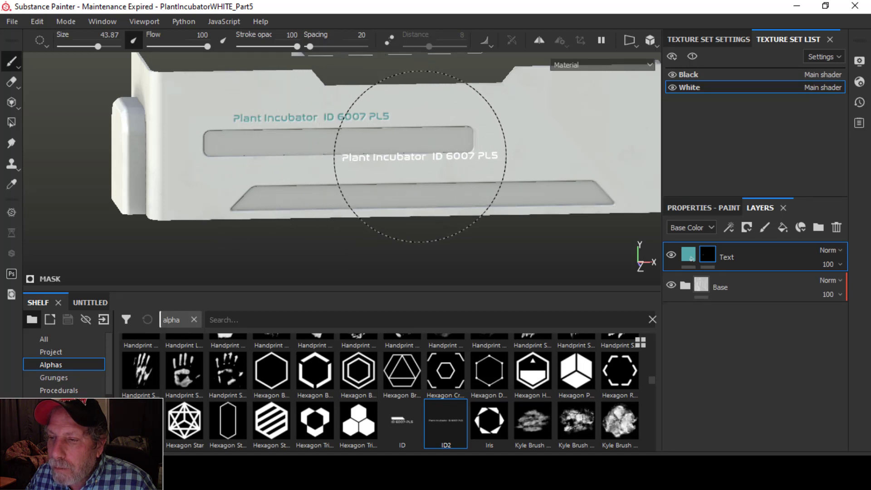
pyautogui.keyDown('alt'); pyautogui.keyDown('shift'); pyautogui.moveTo(394, 169); pyautogui.dragTo(364, 160); pyautogui.keyUp('shift'); pyautogui.keyUp('alt')
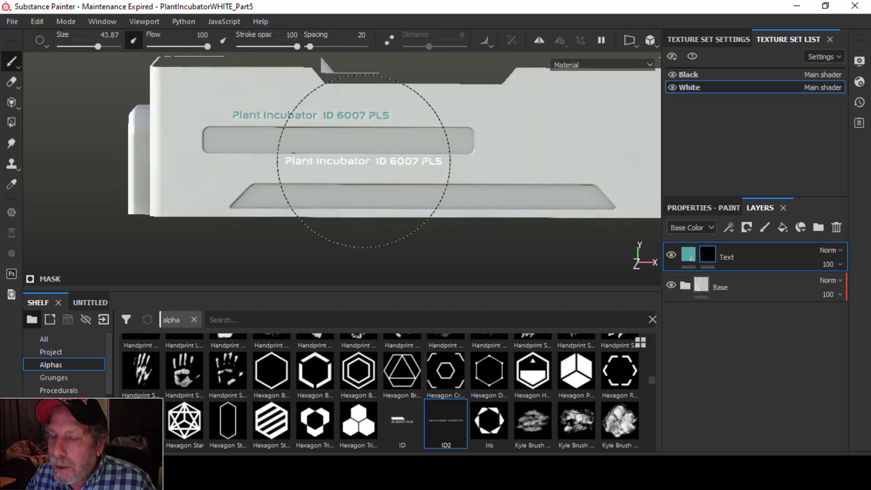
pyautogui.moveTo(363, 161)
pyautogui.keyDown('alt'); pyautogui.mouseDown(button='middle')
pyautogui.moveTo(363, 172)
pyautogui.moveTo(372, 166)
pyautogui.mouseUp(button='middle'); pyautogui.keyUp('alt')
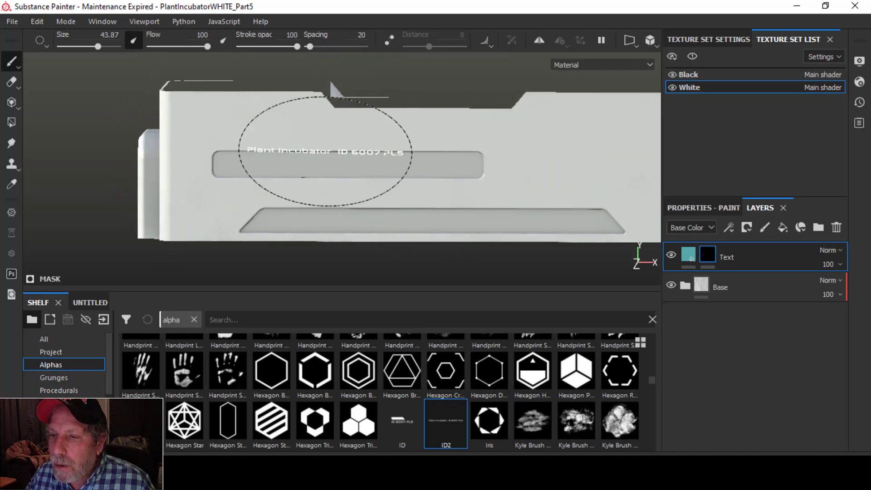
# - Duplicate the Text layer and disable the height channel on the copy
pyautogui.rightClick(725, 259)
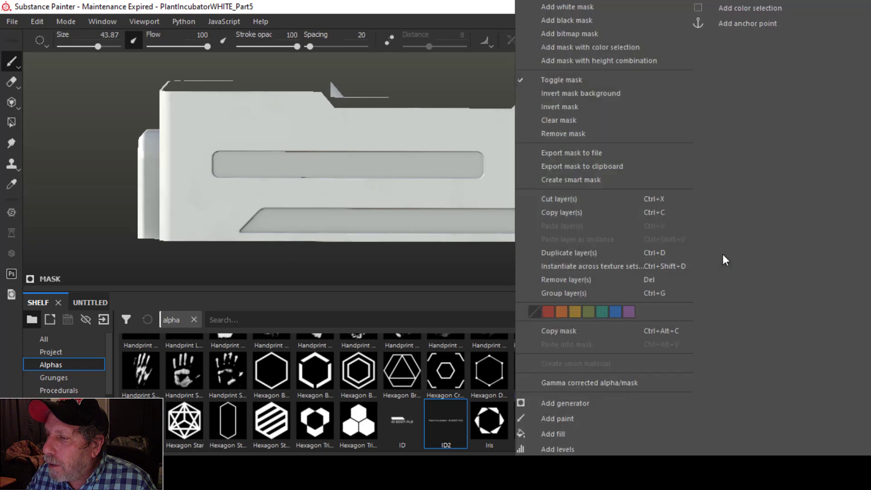
pyautogui.click(575, 252)
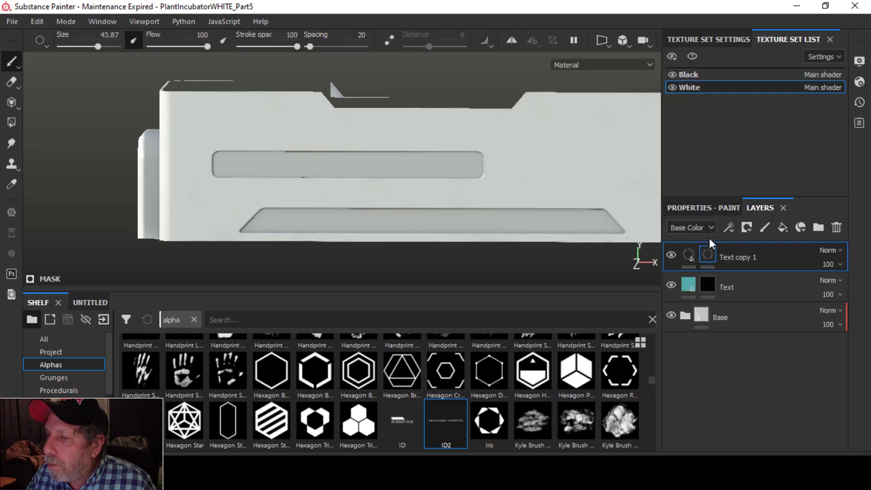
pyautogui.click(690, 255)
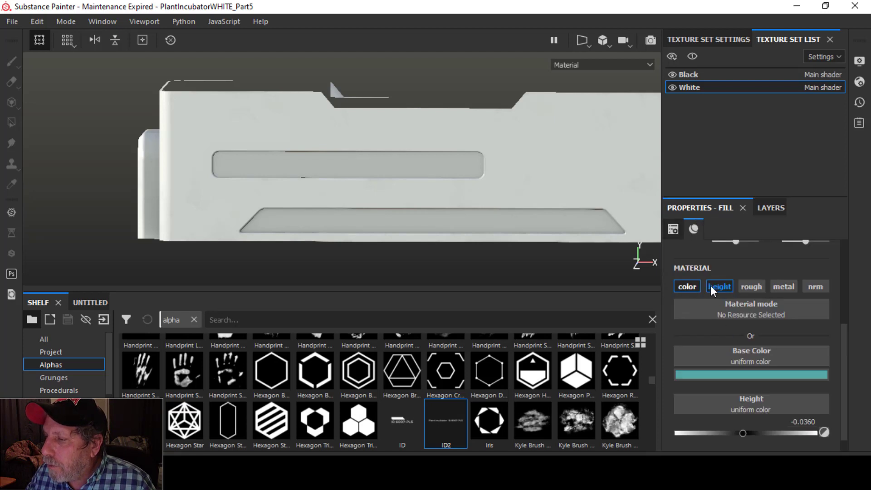
pyautogui.click(711, 289)
pyautogui.click(770, 209)
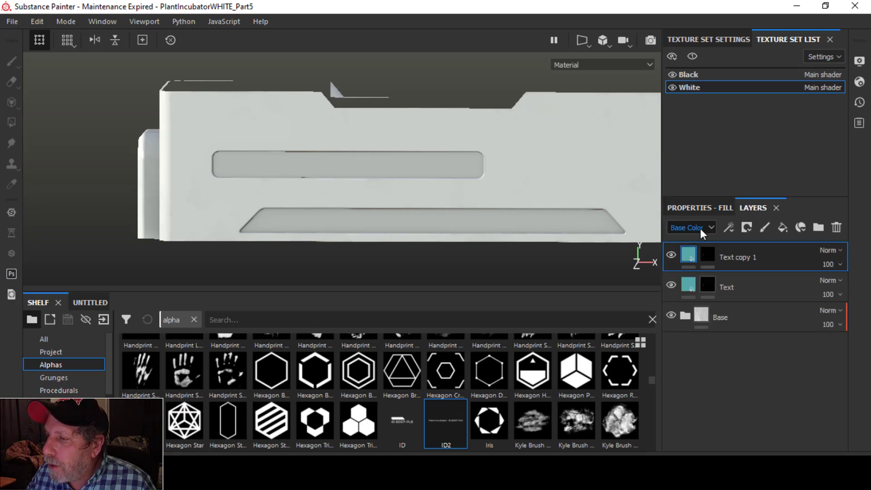
# - Clear the mask of Text copy 1 and check the model with the original Text layer temporarily hidden
pyautogui.click(707, 254)
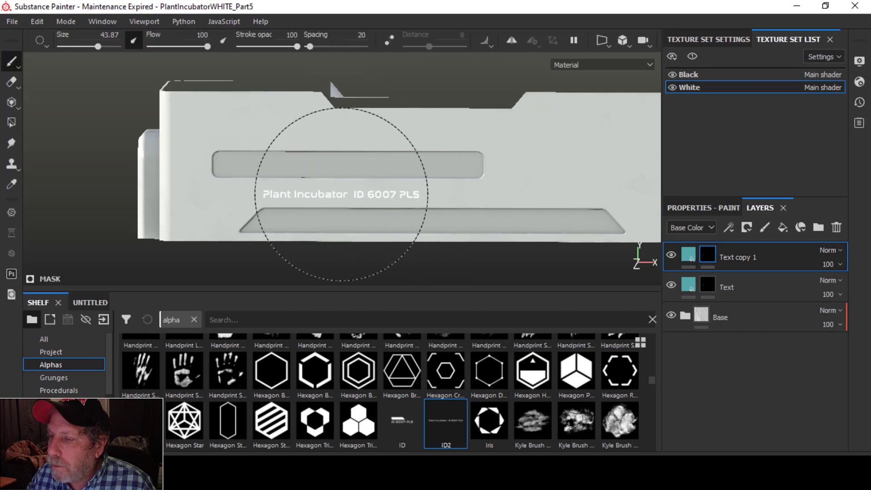
pyautogui.rightClick(715, 255)
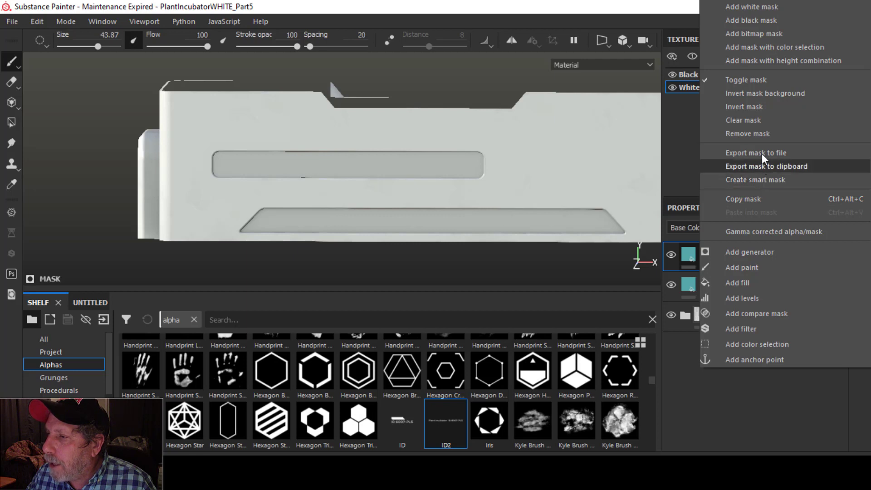
pyautogui.click(744, 119)
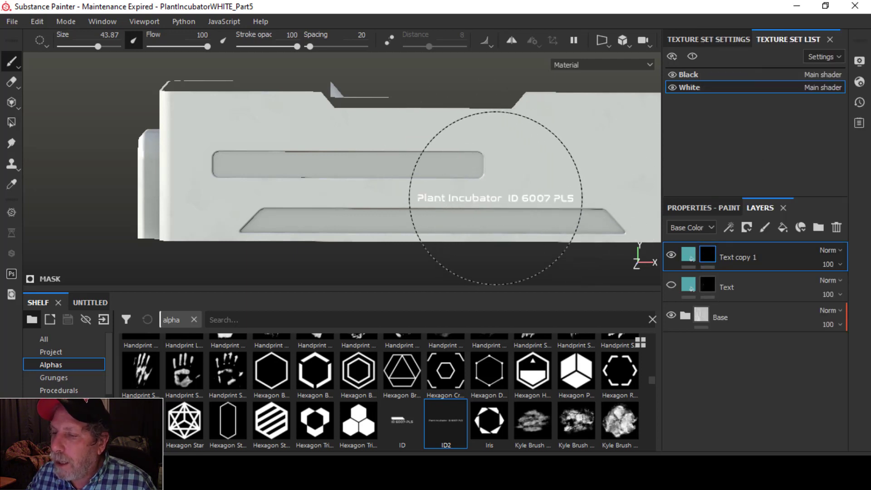
pyautogui.scroll(-4, 467, 186)
pyautogui.moveTo(448, 175); pyautogui.dragTo(429, 265, button='middle')
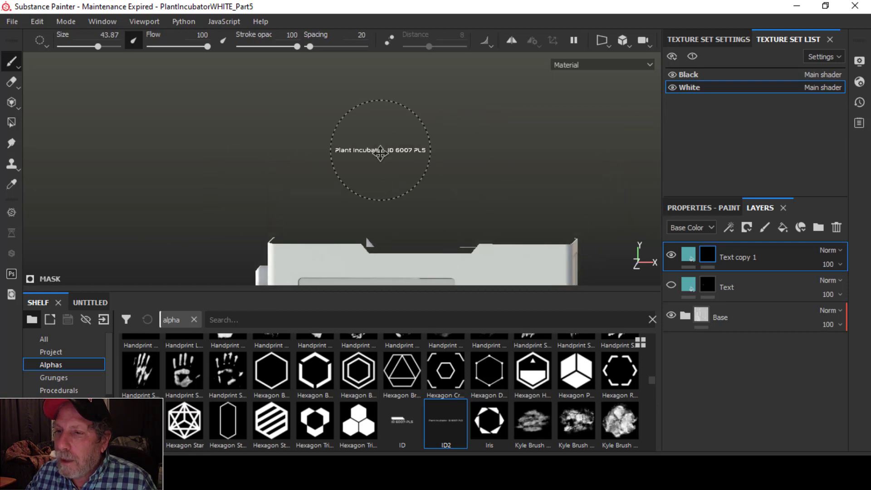
pyautogui.moveTo(379, 139)
pyautogui.keyDown('alt'); pyautogui.mouseDown(button='middle')
pyautogui.moveTo(383, 220)
pyautogui.moveTo(390, 168)
pyautogui.moveTo(414, 183)
pyautogui.moveTo(424, 147)
pyautogui.mouseUp(button='middle'); pyautogui.keyUp('alt')
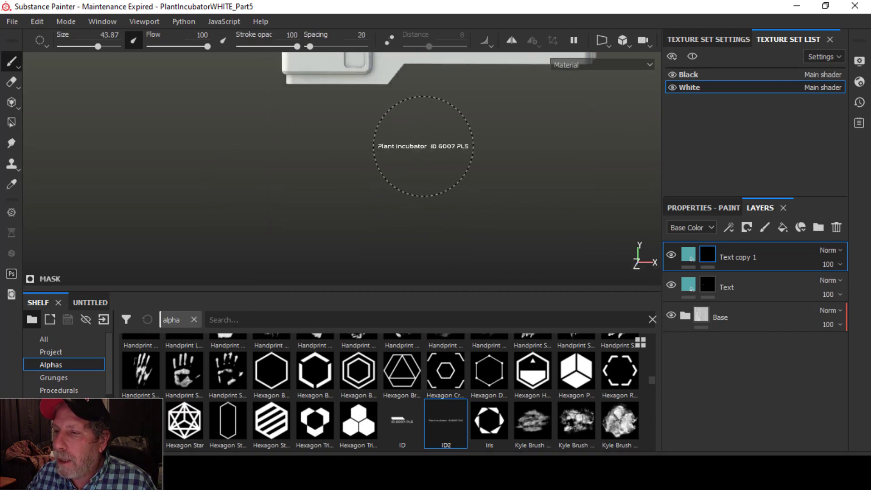
# - Try stamping the Plant Incubator ID 6007 PL5 lettering flat above the base's upper slot on the Text copy 1 mask
pyautogui.keyDown('alt'); pyautogui.moveTo(422, 211); pyautogui.dragTo(437, 132, button='middle'); pyautogui.keyUp('alt')
pyautogui.keyDown('alt'); pyautogui.moveTo(441, 188); pyautogui.dragTo(450, 130, button='middle'); pyautogui.keyUp('alt')
pyautogui.keyDown('alt'); pyautogui.moveTo(455, 179); pyautogui.dragTo(447, 160, button='middle'); pyautogui.keyUp('alt')
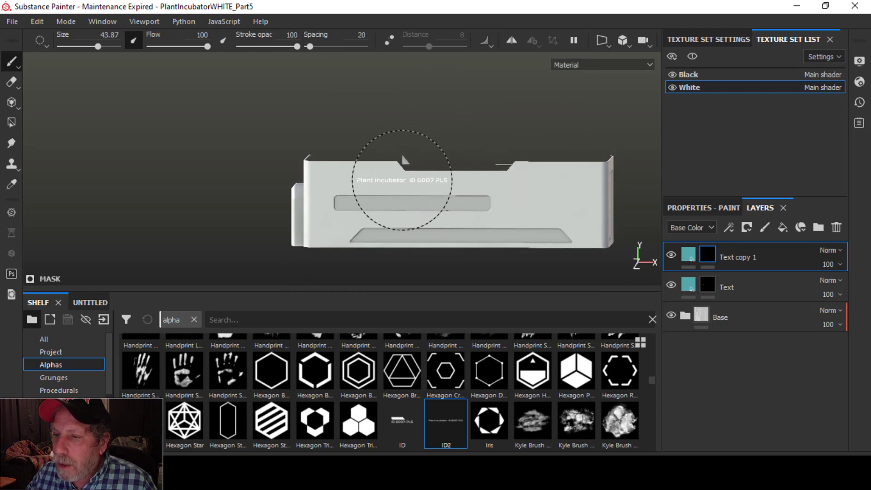
pyautogui.scroll(-1, 404, 180)
pyautogui.scroll(1, 407, 183)
pyautogui.scroll(2, 406, 183)
pyautogui.moveTo(408, 205)
pyautogui.keyDown('alt'); pyautogui.mouseDown(button='middle')
pyautogui.moveTo(357, 110)
pyautogui.moveTo(362, 136)
pyautogui.mouseUp(button='middle'); pyautogui.keyUp('alt')
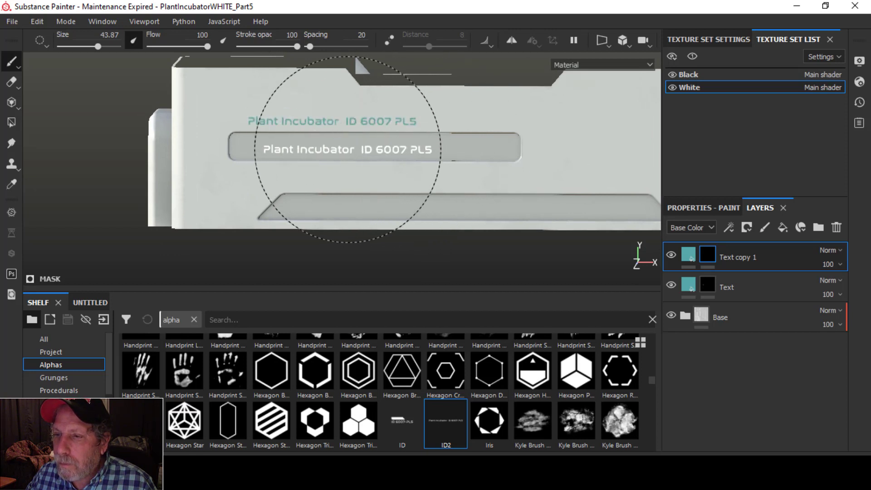
pyautogui.keyDown('alt'); pyautogui.moveTo(333, 157); pyautogui.dragTo(414, 161); pyautogui.keyUp('alt')
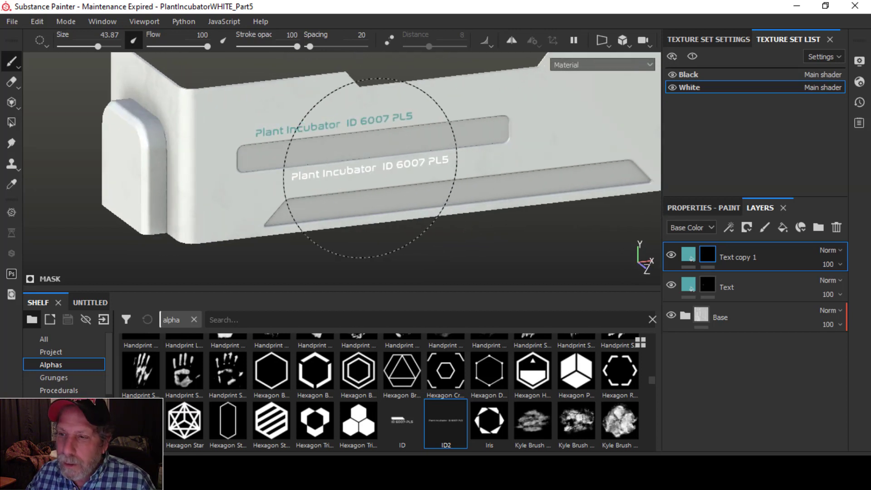
pyautogui.moveTo(394, 177)
pyautogui.keyDown('alt'); pyautogui.mouseDown()
pyautogui.moveTo(381, 176)
pyautogui.moveTo(369, 152)
pyautogui.moveTo(386, 187)
pyautogui.mouseUp(); pyautogui.keyUp('alt')
# - Compare the flat lettering's size and placement on the base with the IrfanView reference, viewing it from several angles in Substance Painter
pyautogui.hotkey('alt', 'Tab')
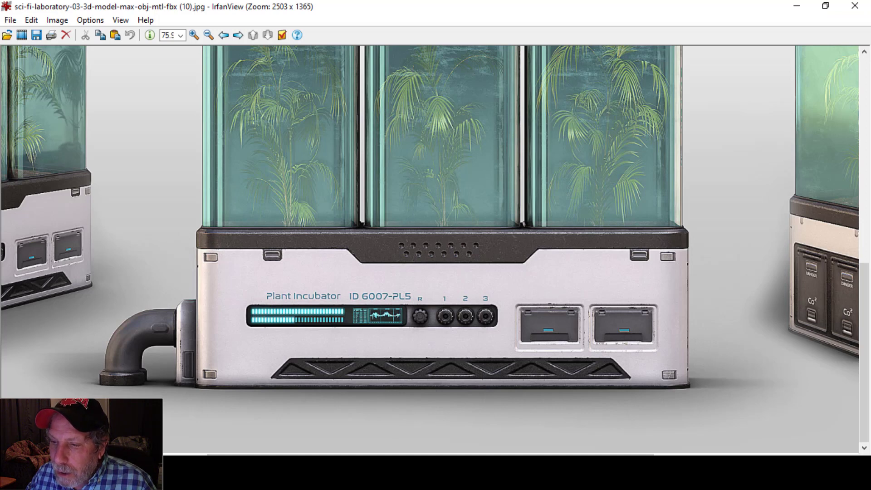
pyautogui.hotkey('alt', 'Tab')
pyautogui.moveTo(381, 200)
pyautogui.keyDown('alt'); pyautogui.mouseDown()
pyautogui.moveTo(369, 204)
pyautogui.moveTo(399, 194)
pyautogui.moveTo(373, 190)
pyautogui.moveTo(370, 181)
pyautogui.moveTo(399, 190)
pyautogui.mouseUp(); pyautogui.keyUp('alt')
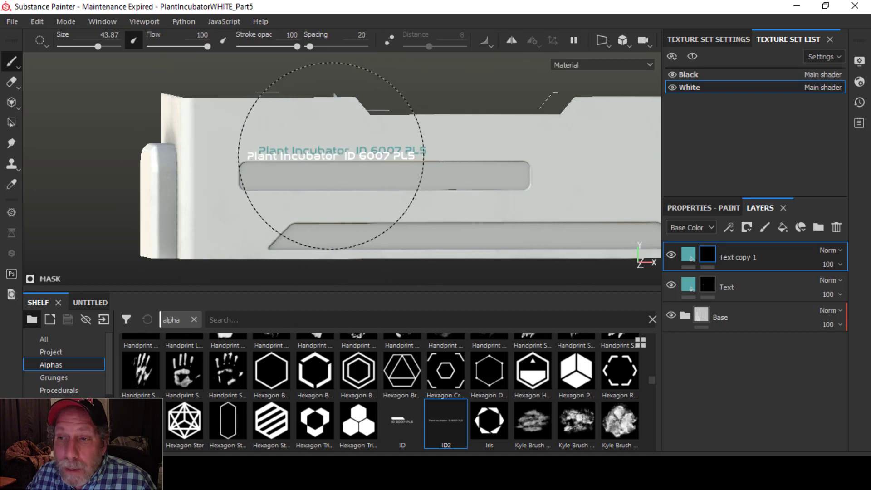
pyautogui.keyDown('alt'); pyautogui.moveTo(470, 185); pyautogui.dragTo(477, 166, button='middle'); pyautogui.keyUp('alt')
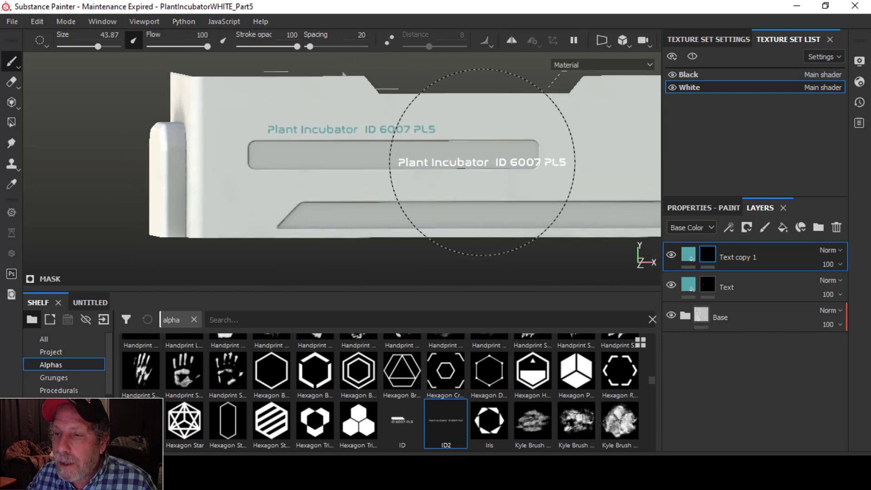
pyautogui.keyDown('alt'); pyautogui.moveTo(482, 164); pyautogui.dragTo(451, 178); pyautogui.keyUp('alt')
pyautogui.keyDown('alt'); pyautogui.moveTo(448, 198); pyautogui.dragTo(432, 193, button='middle'); pyautogui.keyUp('alt')
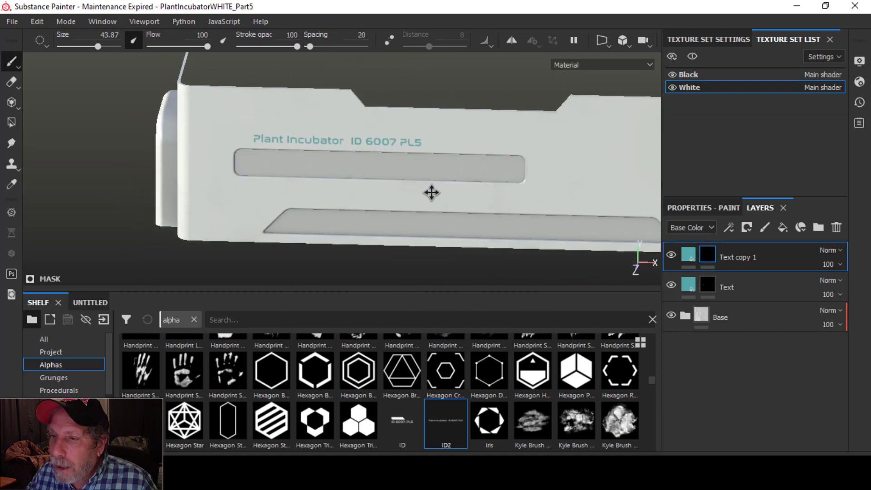
pyautogui.moveTo(388, 194)
pyautogui.keyDown('alt'); pyautogui.mouseDown()
pyautogui.moveTo(444, 178)
pyautogui.moveTo(466, 179)
pyautogui.moveTo(467, 188)
pyautogui.moveTo(447, 143)
pyautogui.mouseUp(); pyautogui.keyUp('alt')
pyautogui.moveTo(418, 200)
pyautogui.keyDown('alt'); pyautogui.mouseDown()
pyautogui.moveTo(369, 175)
pyautogui.moveTo(414, 150)
pyautogui.moveTo(431, 186)
pyautogui.mouseUp(); pyautogui.keyUp('alt')
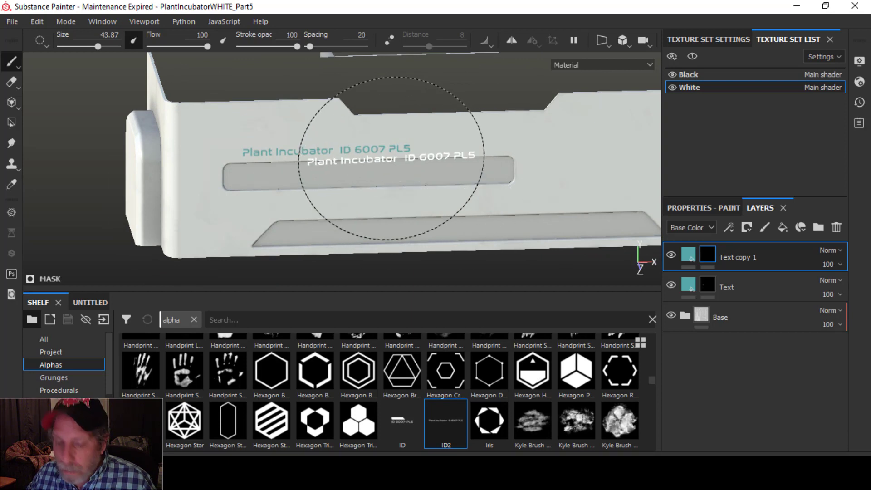
pyautogui.keyDown('alt'); pyautogui.moveTo(389, 166); pyautogui.dragTo(383, 165); pyautogui.keyUp('alt')
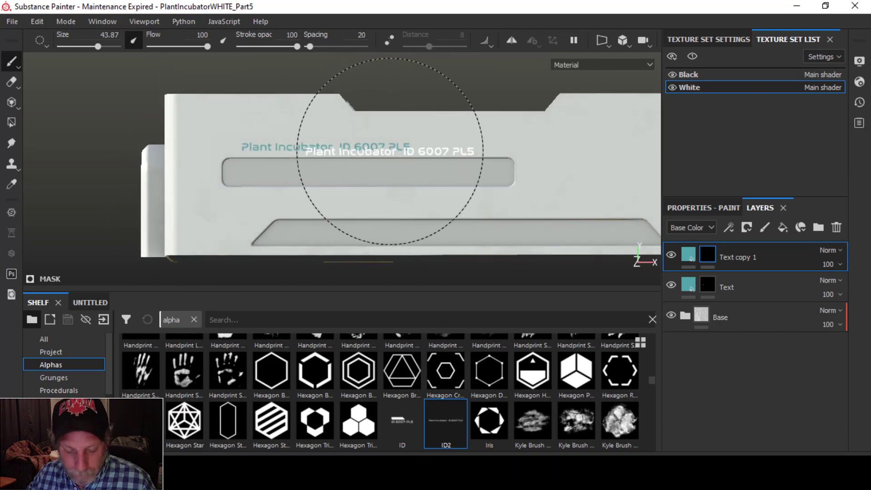
# - Replace the flat lettering above the base's upper slot with a smaller stamp at brush size 37.27
pyautogui.keyDown('ctrl'); pyautogui.moveTo(367, 146); pyautogui.dragTo(349, 146, button='right'); pyautogui.keyUp('ctrl')
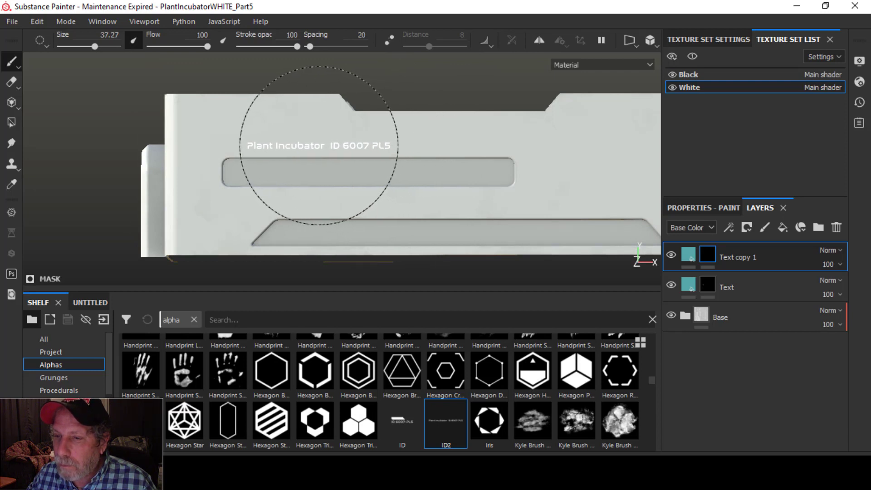
pyautogui.click(318, 145)
pyautogui.keyDown('alt'); pyautogui.moveTo(399, 154); pyautogui.dragTo(456, 173); pyautogui.keyUp('alt')
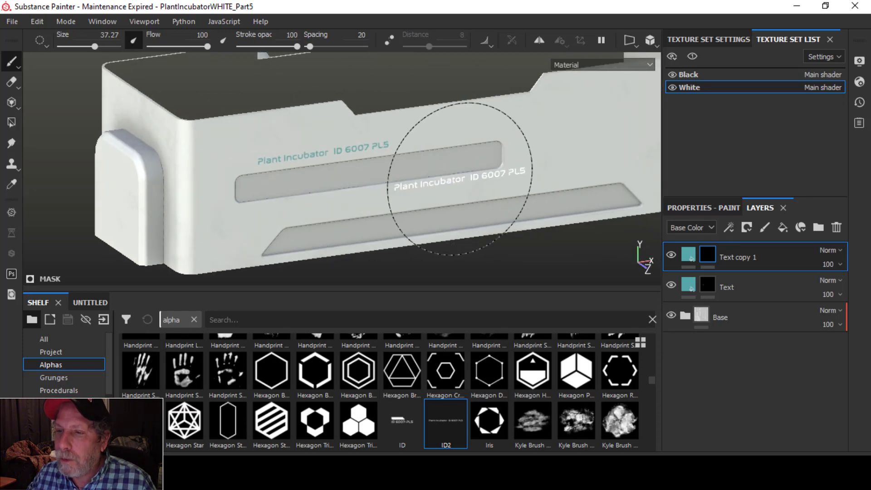
pyautogui.scroll(-2, 463, 179)
pyautogui.scroll(-3, 464, 179)
pyautogui.keyDown('alt'); pyautogui.moveTo(494, 177); pyautogui.dragTo(430, 186, button='middle'); pyautogui.keyUp('alt')
pyautogui.keyDown('alt'); pyautogui.moveTo(430, 187); pyautogui.dragTo(451, 177); pyautogui.keyUp('alt')
# - Check the incubator's upper section in the IrfanView reference and return to Substance Painter
pyautogui.hotkey('alt', 'Tab')
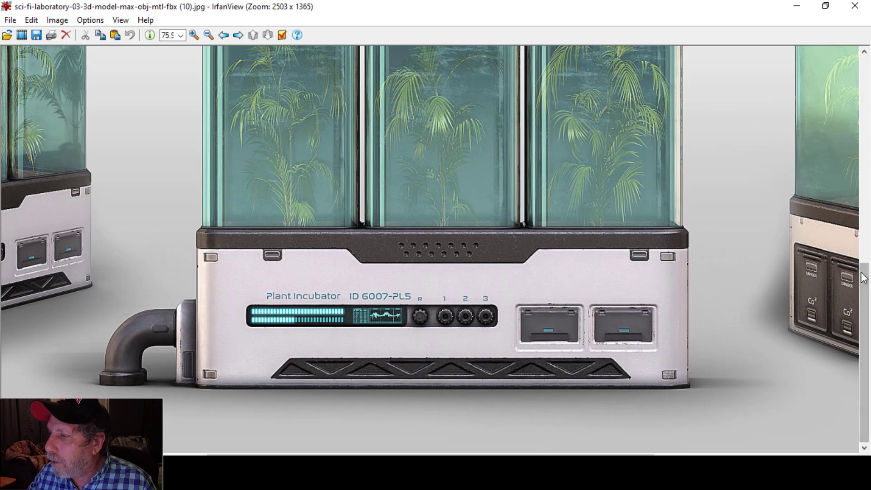
pyautogui.moveTo(863, 279); pyautogui.dragTo(869, 94)
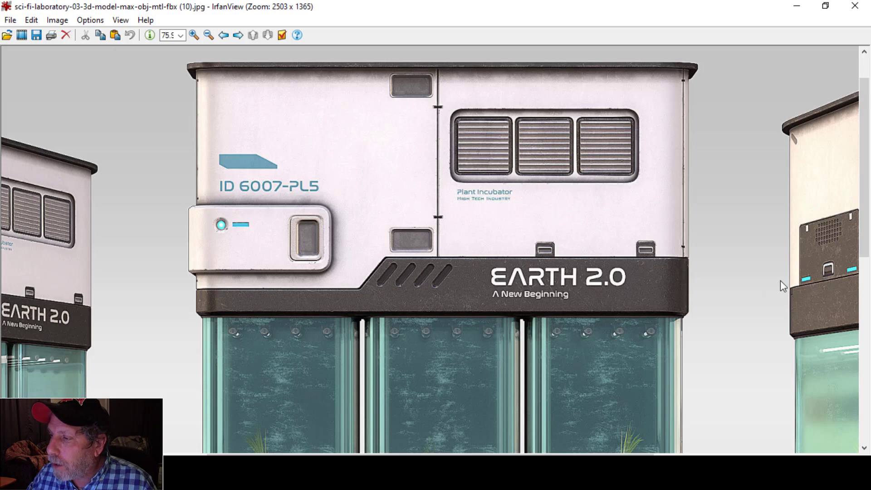
pyautogui.hotkey('alt', 'Tab')
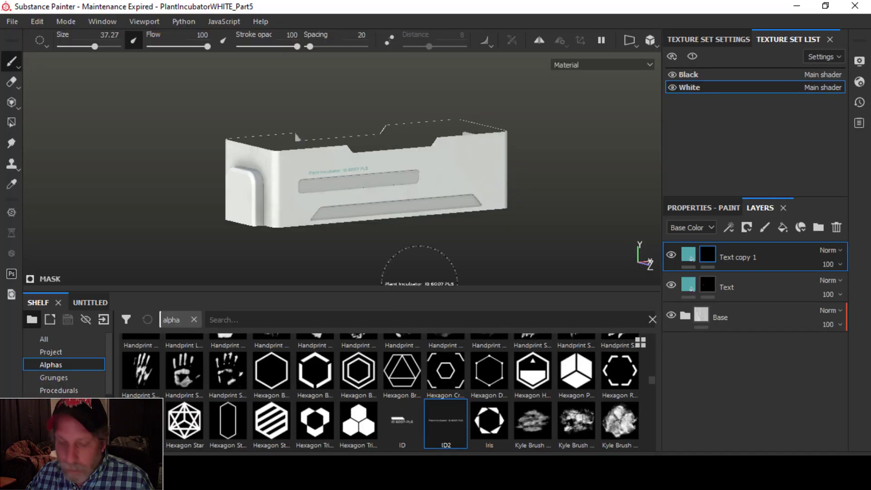
# - Create a layer folder at the top of the White texture set's stack and name it Text
pyautogui.press('ctrl')
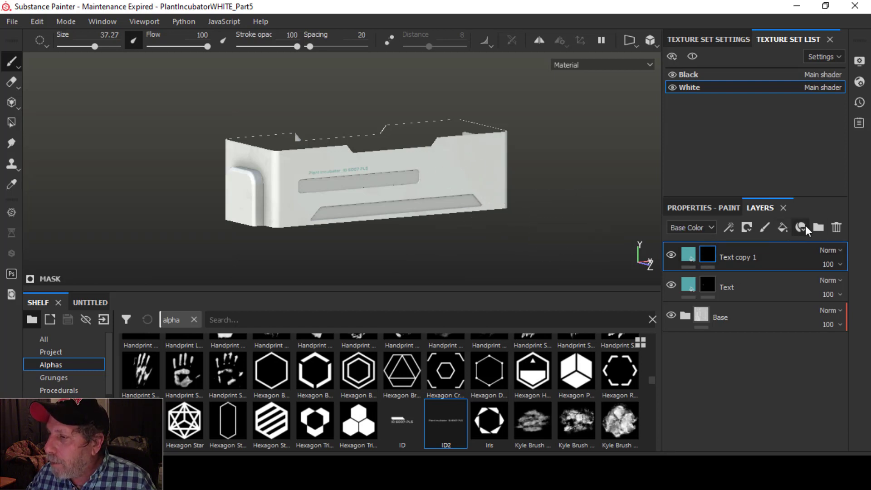
pyautogui.click(817, 227)
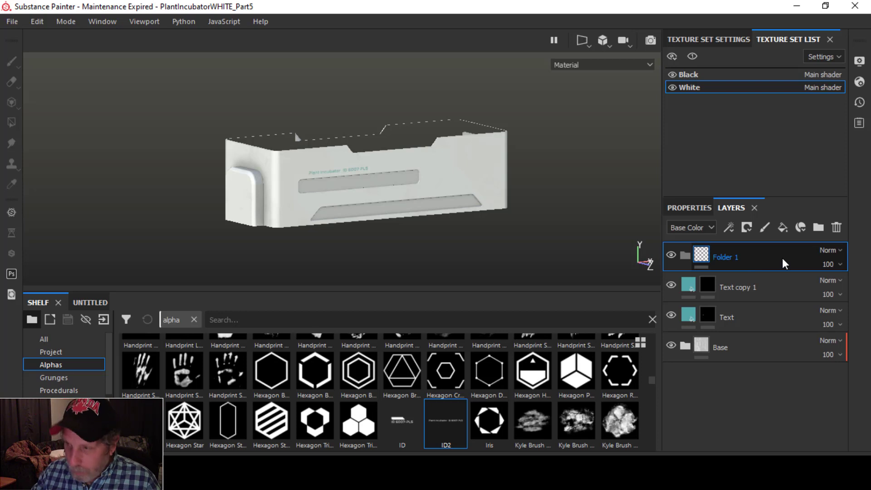
pyautogui.doubleClick(727, 257)
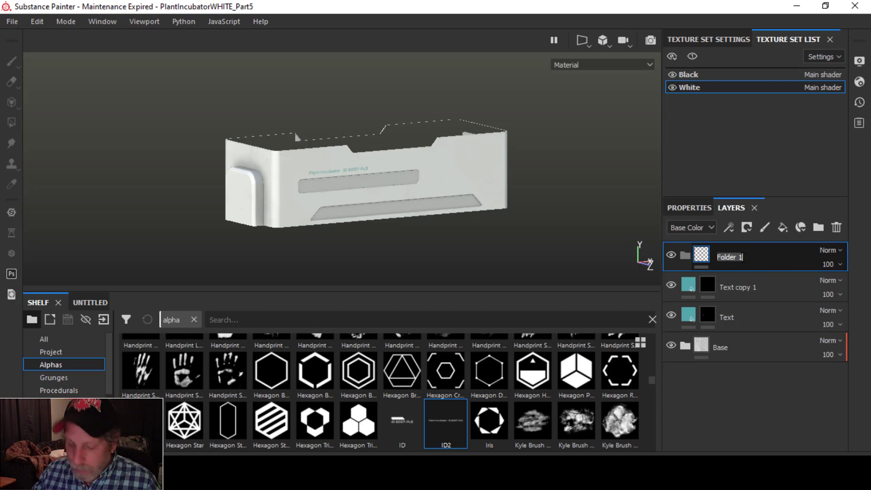
pyautogui.write('Text')
pyautogui.press('Return')
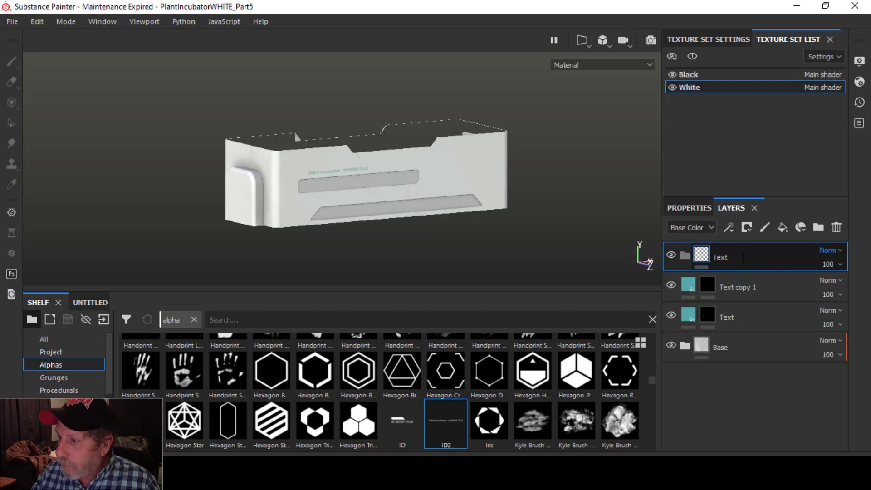
# - Move the Text copy 1 and Text layers into the Text folder and collapse it
pyautogui.click(751, 288)
pyautogui.keyDown('ctrl'); pyautogui.click(736, 314); pyautogui.keyUp('ctrl')
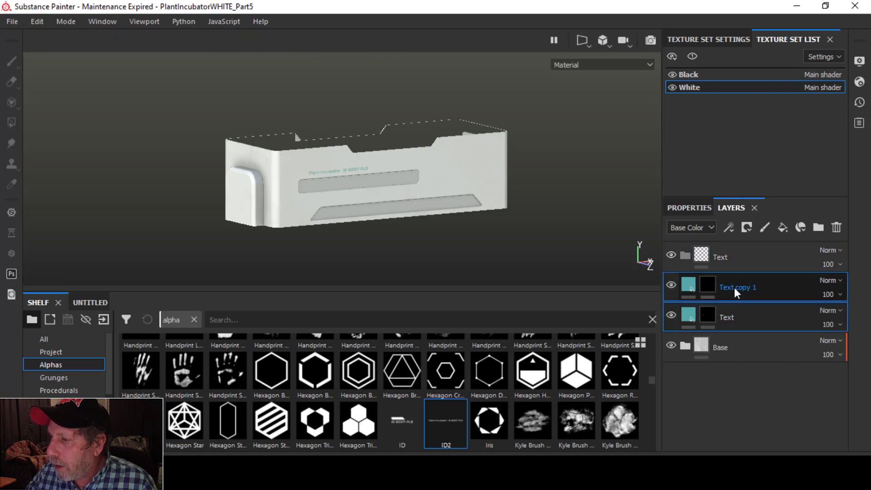
pyautogui.moveTo(734, 287); pyautogui.dragTo(738, 255)
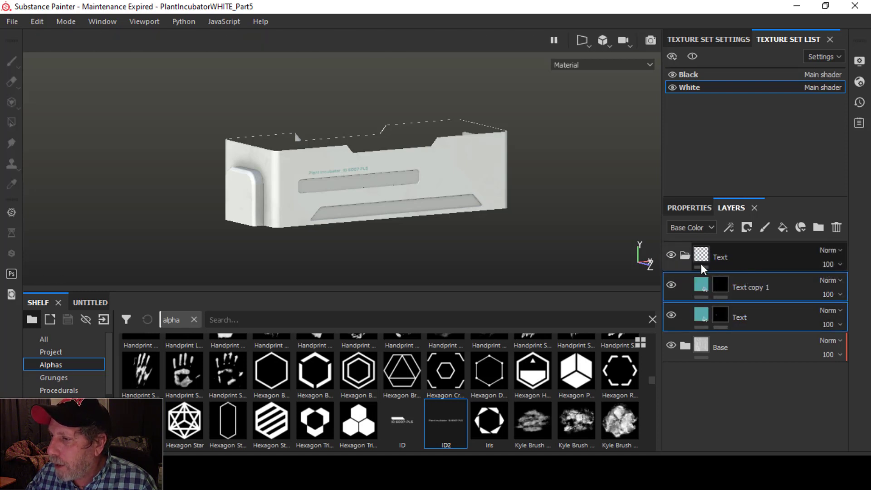
pyautogui.click(684, 256)
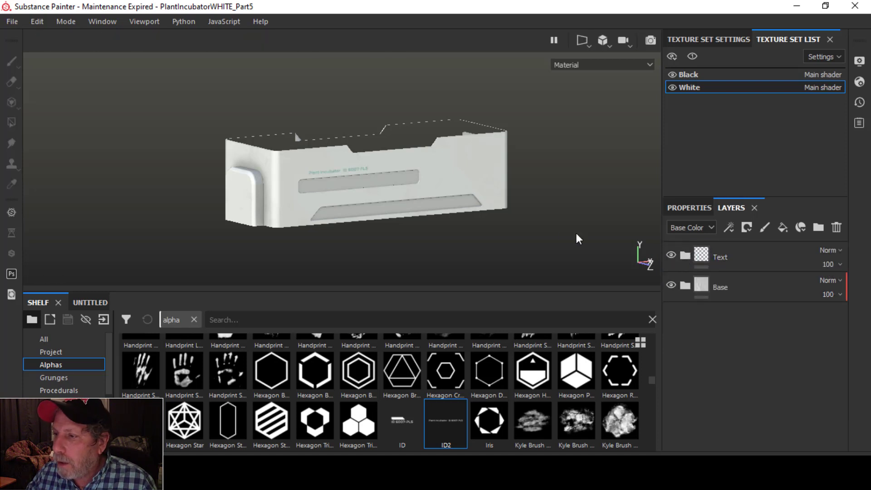
# - Check the upper section in the IrfanView reference, and add a fill layer with a black mask above the Text folder in Substance Painter
pyautogui.click(757, 252)
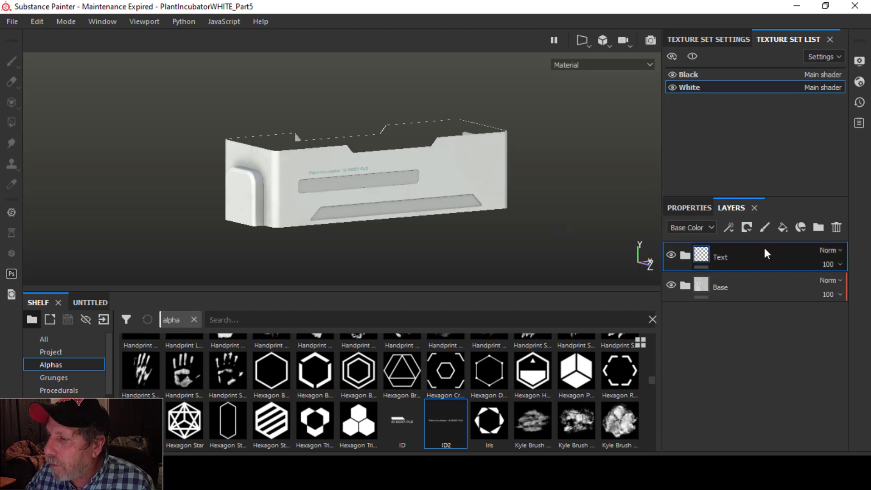
pyautogui.keyDown('alt'); pyautogui.moveTo(435, 174); pyautogui.dragTo(369, 165); pyautogui.keyUp('alt')
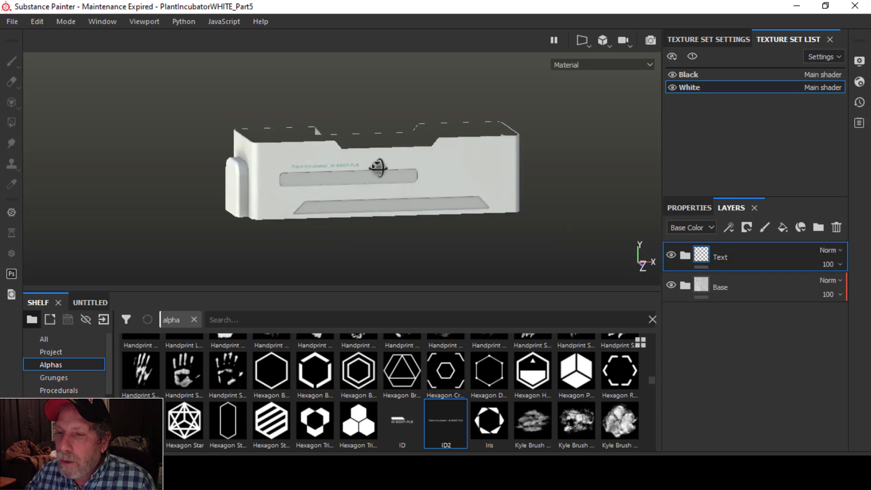
pyautogui.hotkey('alt', 'Tab')
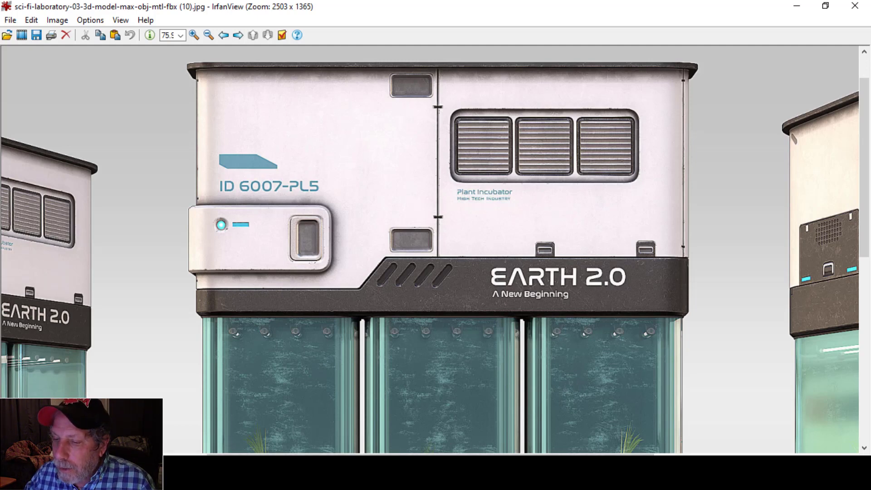
pyautogui.click(301, 472)
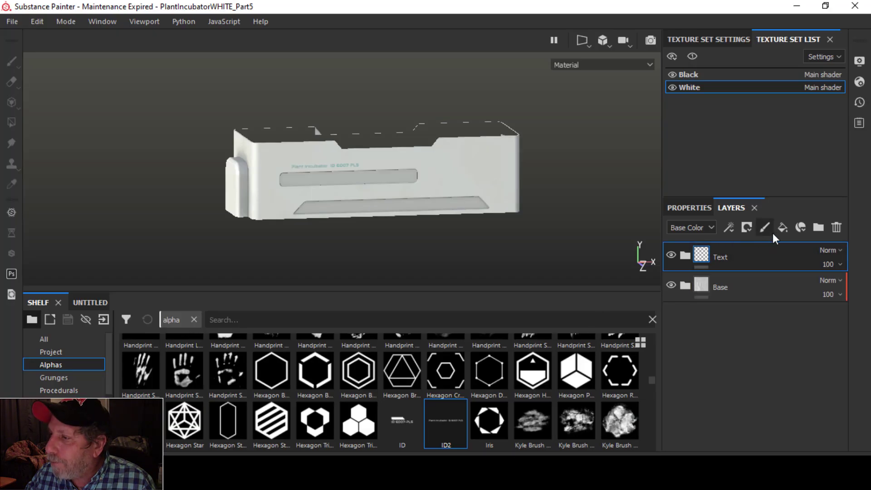
pyautogui.click(790, 227)
pyautogui.click(749, 226)
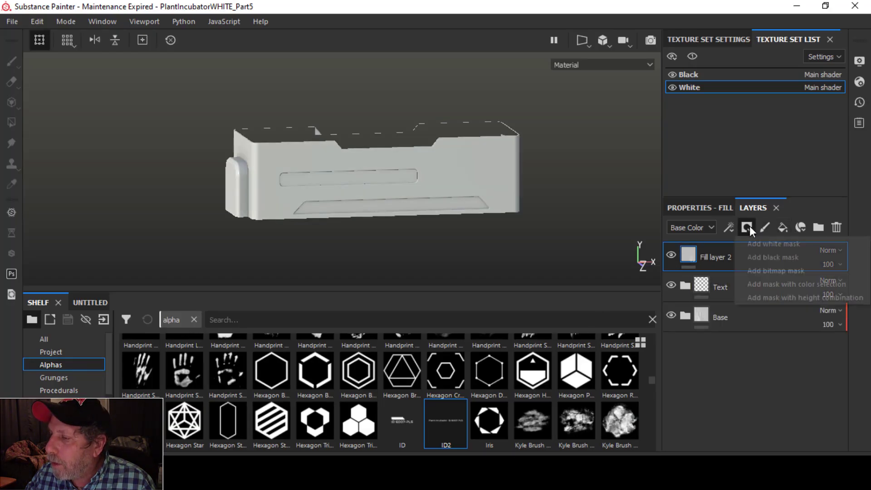
pyautogui.click(759, 256)
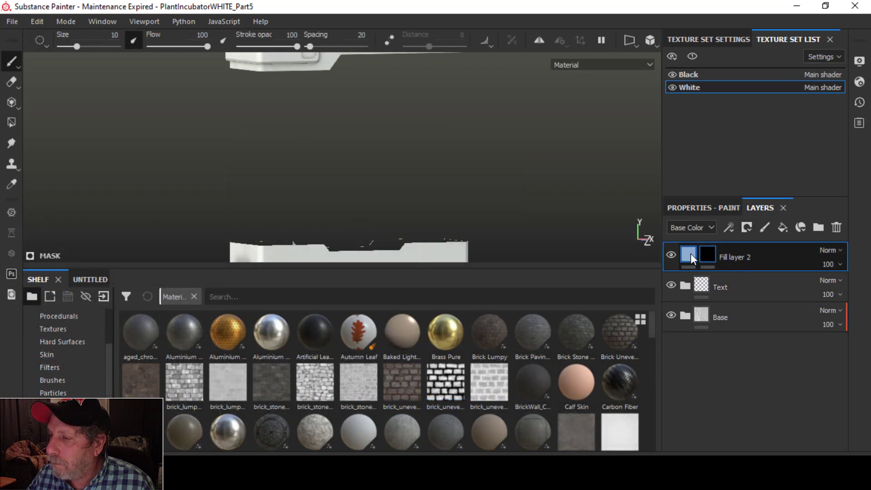
# - Limit the material of Fill layer 2 to the color and height channels
pyautogui.click(683, 259)
pyautogui.keyDown('alt'); pyautogui.moveTo(407, 143); pyautogui.dragTo(421, 158); pyautogui.keyUp('alt')
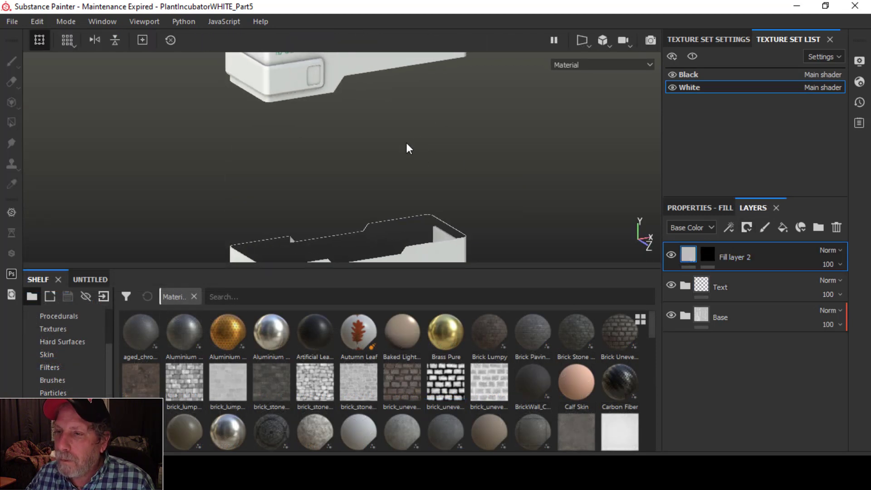
pyautogui.keyDown('alt'); pyautogui.moveTo(408, 131); pyautogui.dragTo(431, 208, button='middle'); pyautogui.keyUp('alt')
pyautogui.keyDown('alt'); pyautogui.moveTo(431, 208); pyautogui.dragTo(464, 181); pyautogui.keyUp('alt')
pyautogui.keyDown('alt'); pyautogui.moveTo(470, 171); pyautogui.dragTo(431, 241, button='middle'); pyautogui.keyUp('alt')
pyautogui.scroll(-2, 441, 208)
pyautogui.scroll(5, 441, 208)
pyautogui.scroll(2, 417, 213)
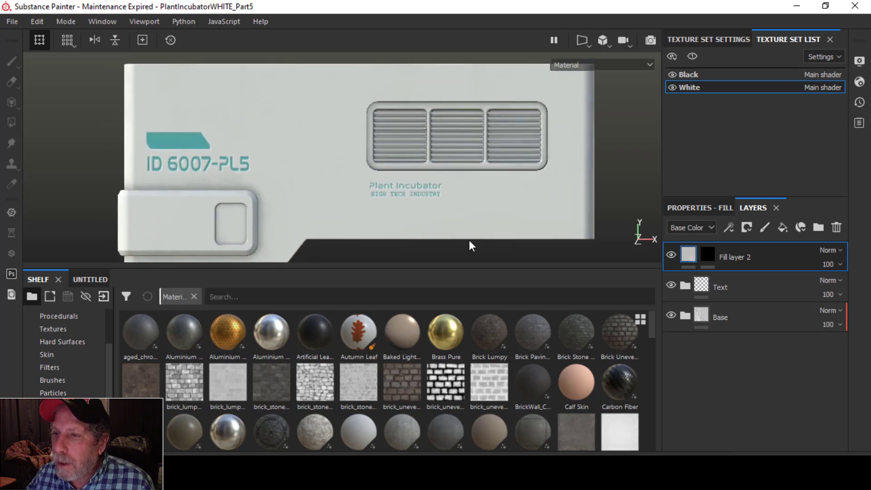
pyautogui.click(712, 257)
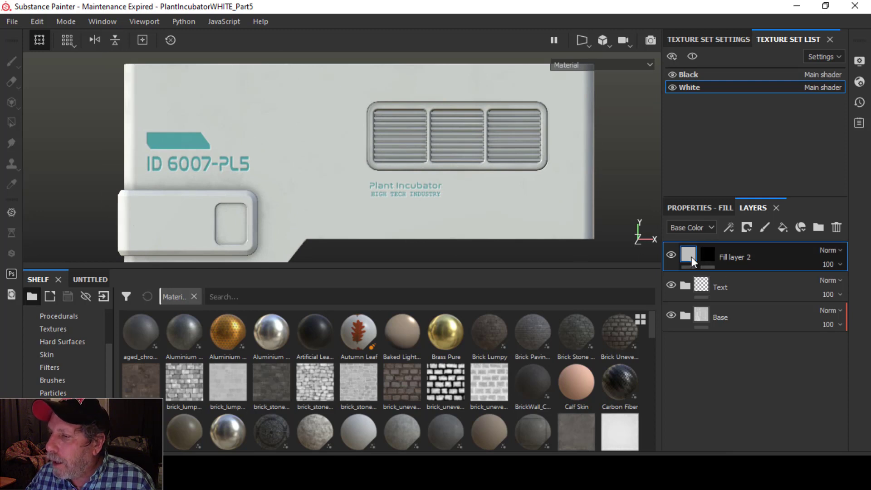
pyautogui.click(710, 208)
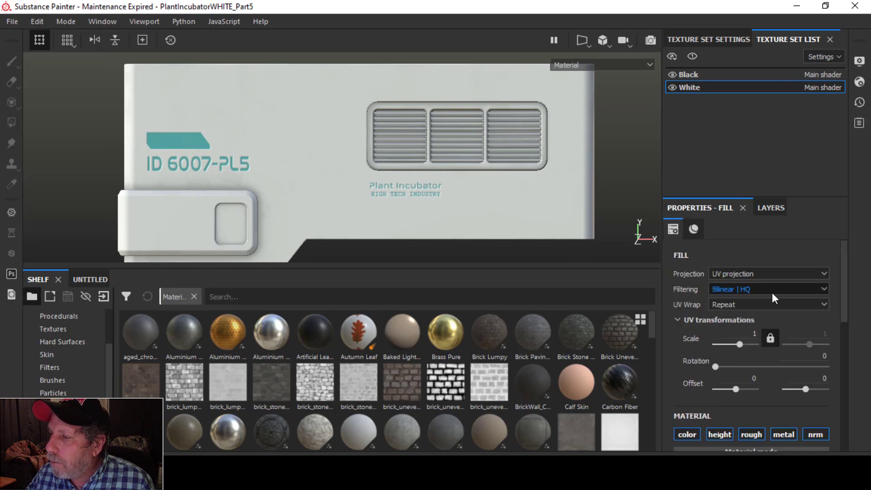
pyautogui.scroll(-3, 715, 419)
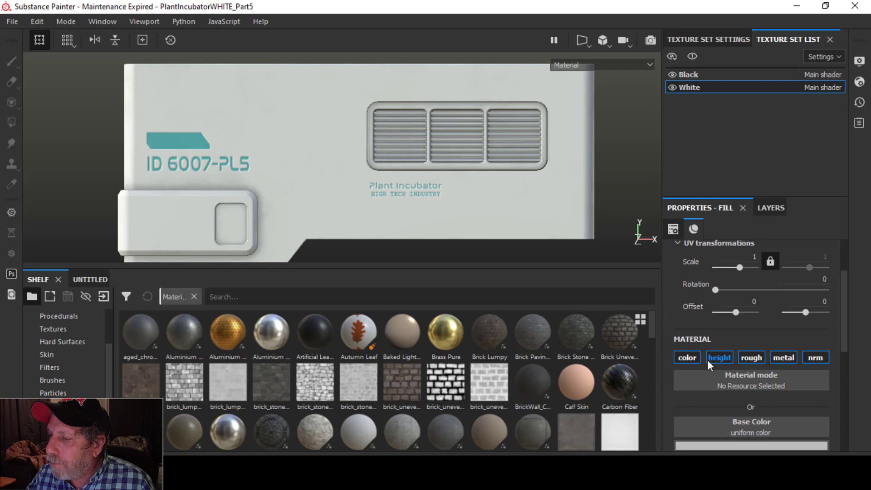
pyautogui.click(720, 358)
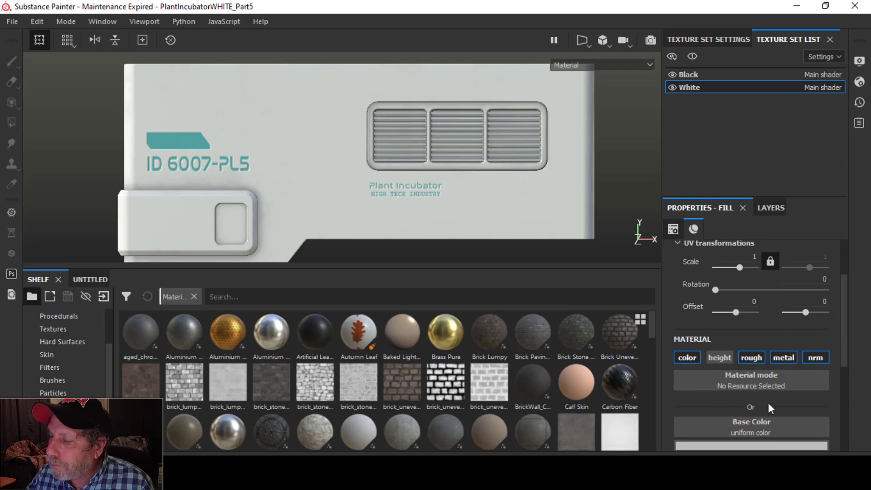
pyautogui.click(720, 358)
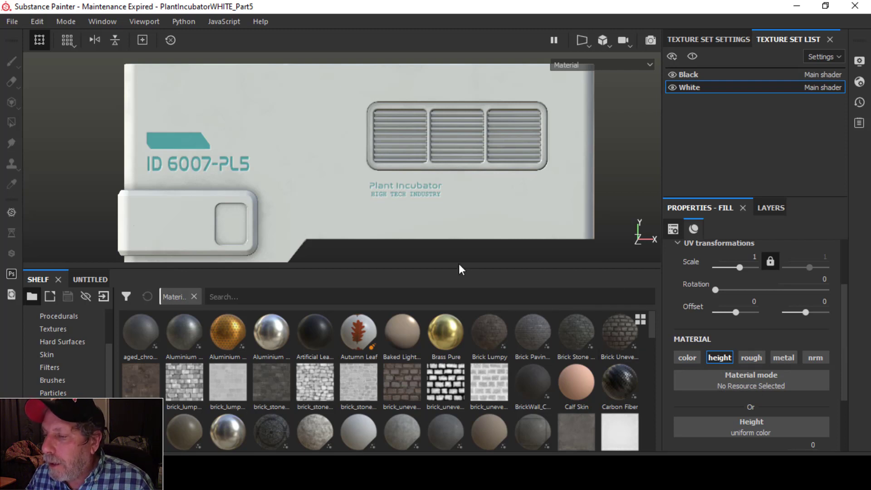
pyautogui.click(688, 358)
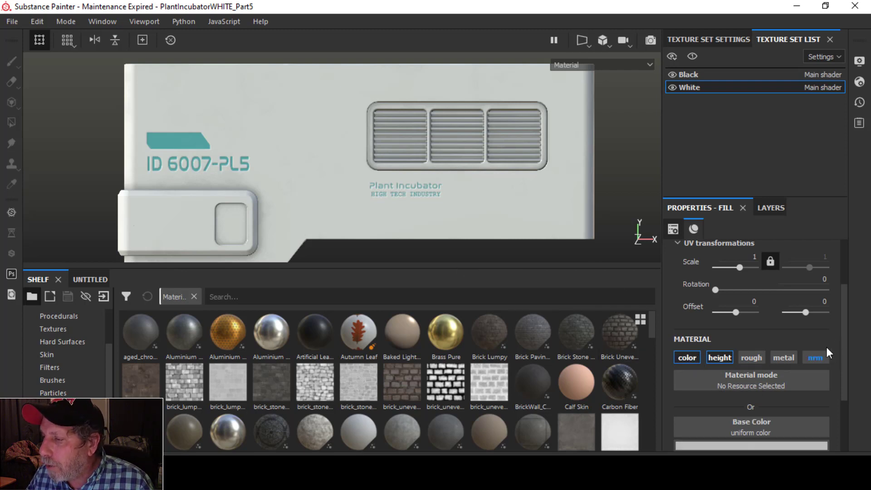
# - Set Fill layer 2's base color to near black and its height to about -0.1171
pyautogui.moveTo(843, 318); pyautogui.dragTo(841, 355)
pyautogui.click(744, 367)
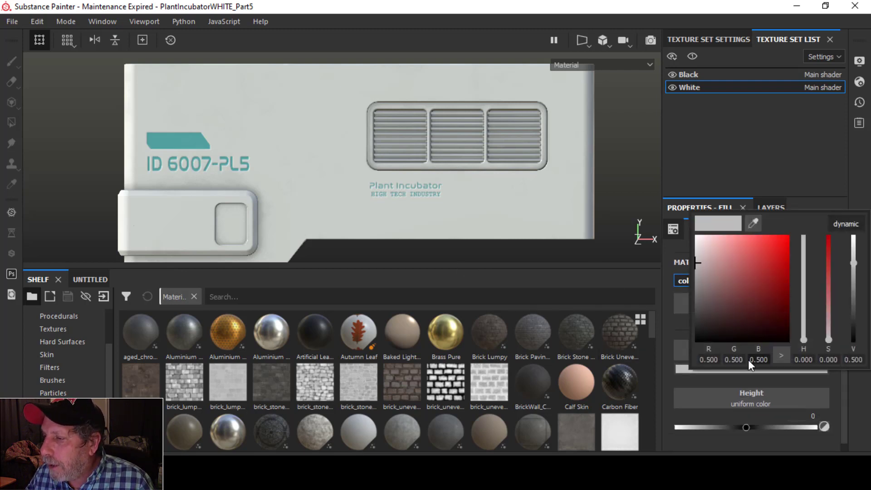
pyautogui.moveTo(697, 326); pyautogui.dragTo(694, 325)
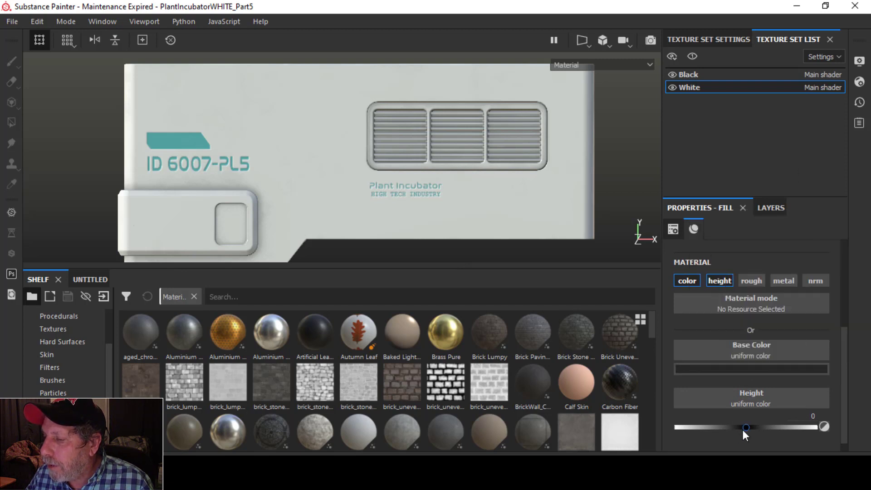
pyautogui.moveTo(745, 429); pyautogui.dragTo(736, 427)
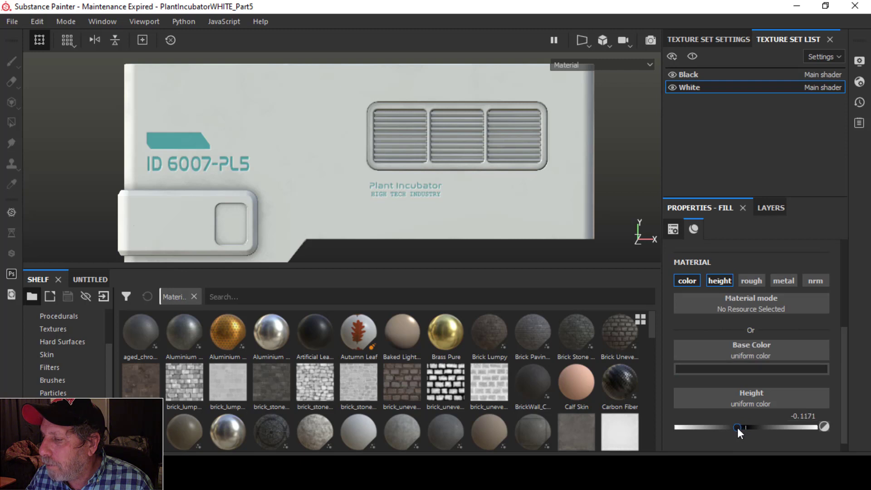
# - Select the mask of Fill layer 2 and choose the Basic Hard brush for painting it
pyautogui.click(772, 208)
pyautogui.click(707, 255)
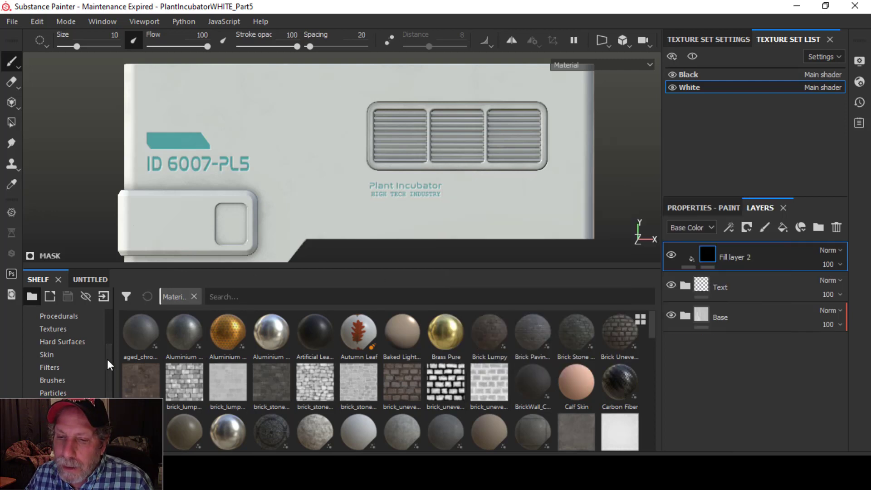
pyautogui.click(97, 379)
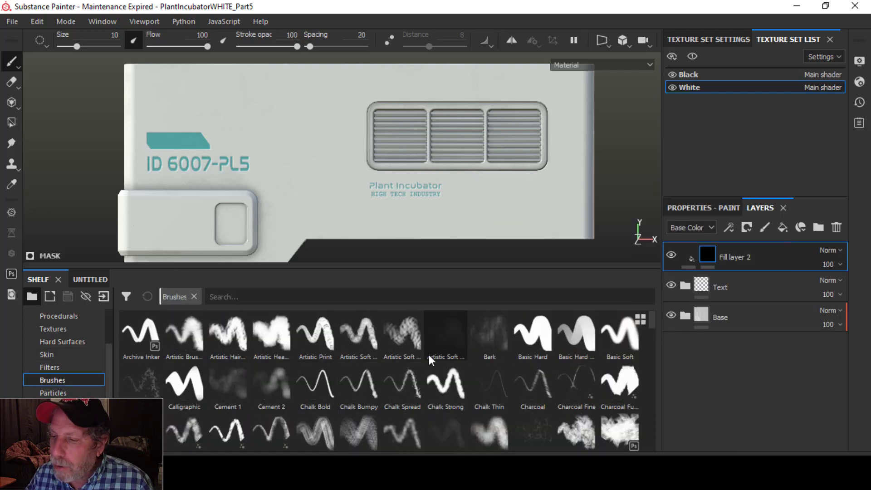
pyautogui.click(532, 336)
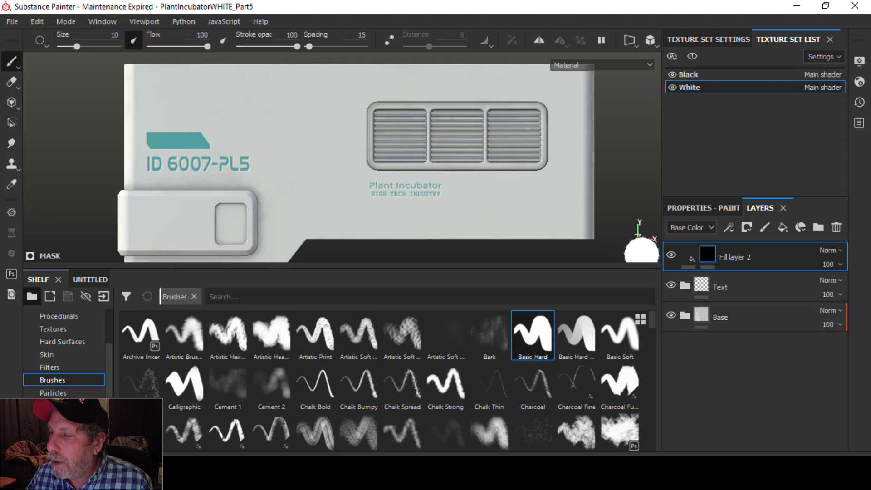
# - Set the brush size to 0.2 and try painting a straight vertical line just beside the vent grille
pyautogui.keyDown('ctrl'); pyautogui.moveTo(337, 104); pyautogui.dragTo(167, 78, button='right'); pyautogui.keyUp('ctrl')
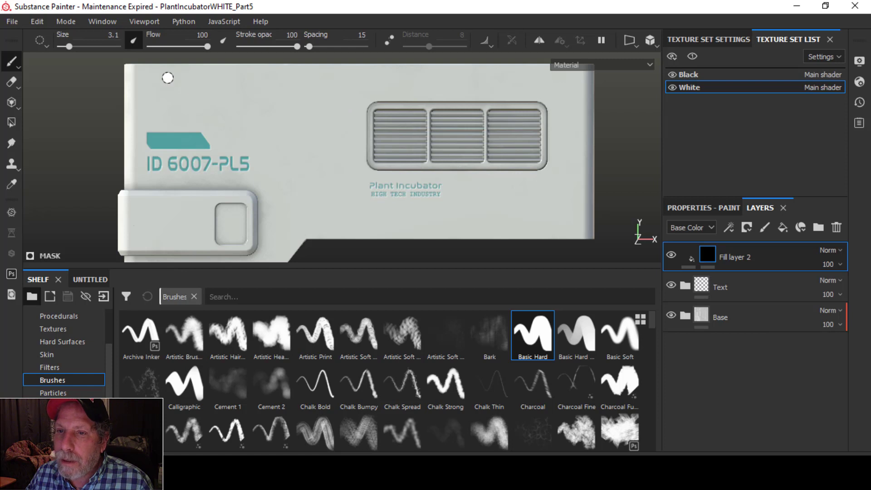
pyautogui.click(111, 35)
pyautogui.write('0')
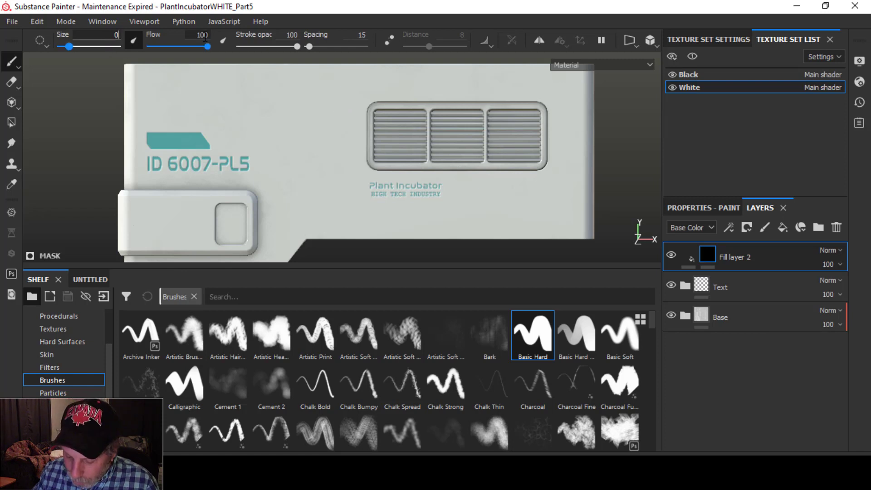
pyautogui.write('.2')
pyautogui.press('Return')
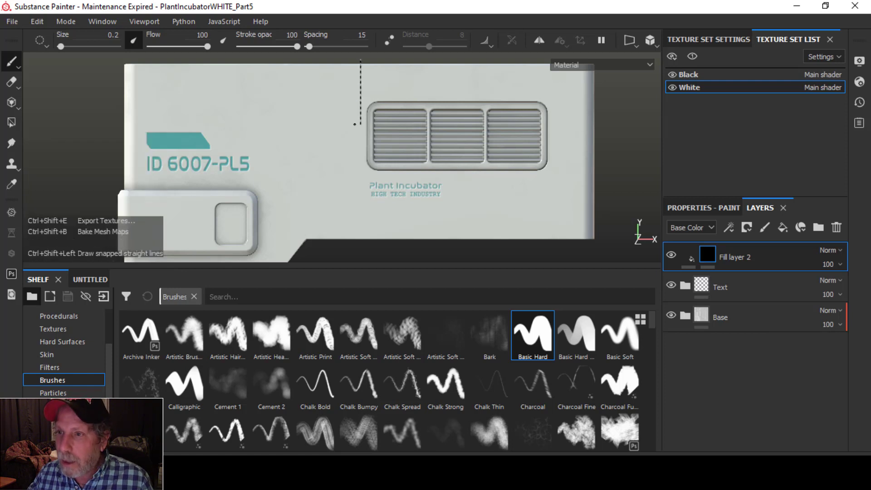
pyautogui.keyDown('ctrl'); pyautogui.keyDown('shift'); pyautogui.click(346, 244); pyautogui.keyUp('shift'); pyautogui.keyUp('ctrl')
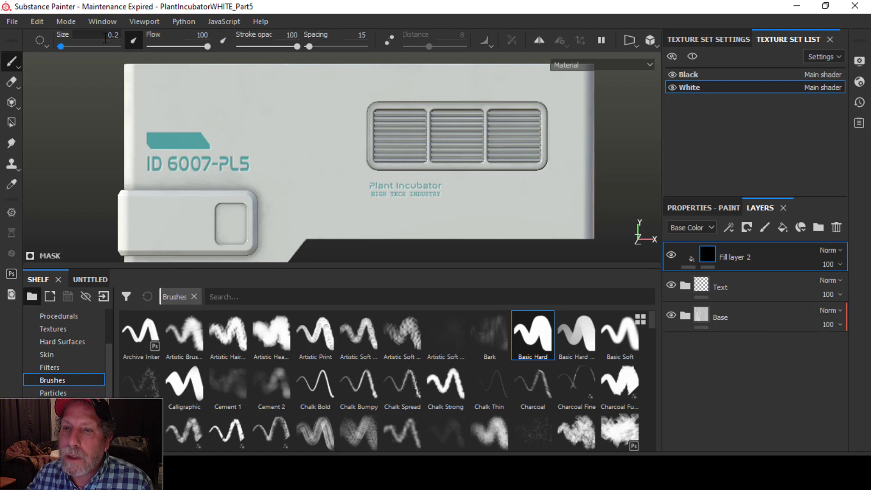
# - Set the brush size to 0.15 and paint a full-height straight vertical seam between the ID lettering and the vent grille
pyautogui.write('0.15')
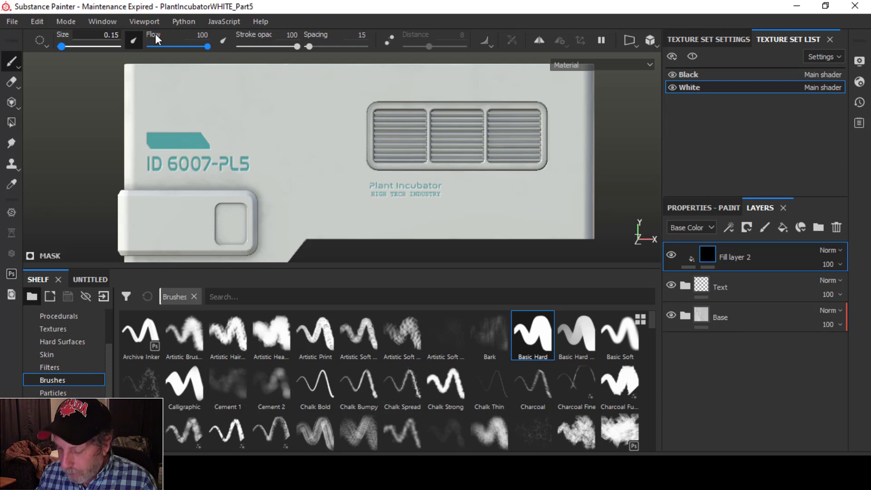
pyautogui.press('Return')
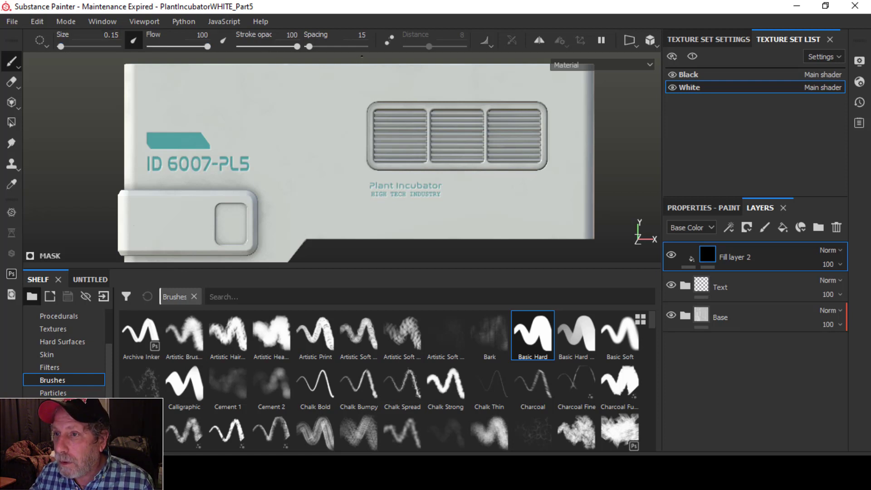
pyautogui.click(361, 56)
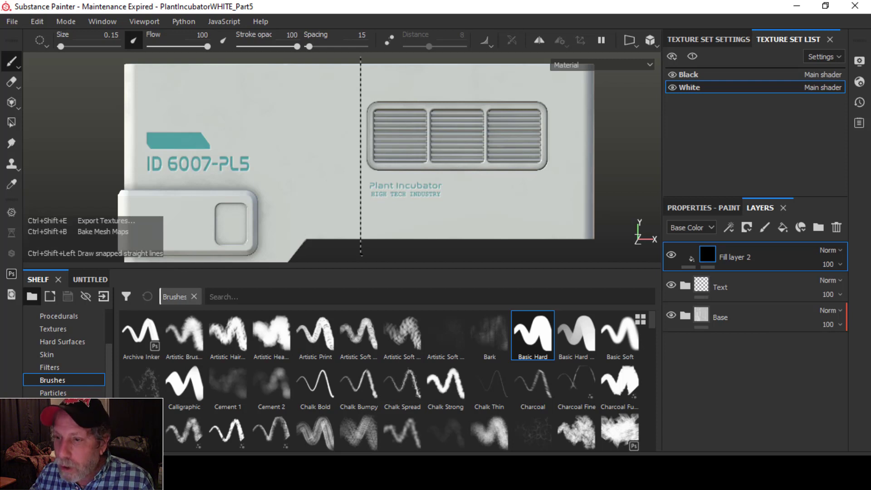
pyautogui.keyDown('ctrl'); pyautogui.keyDown('shift'); pyautogui.click(362, 256); pyautogui.keyUp('shift'); pyautogui.keyUp('ctrl')
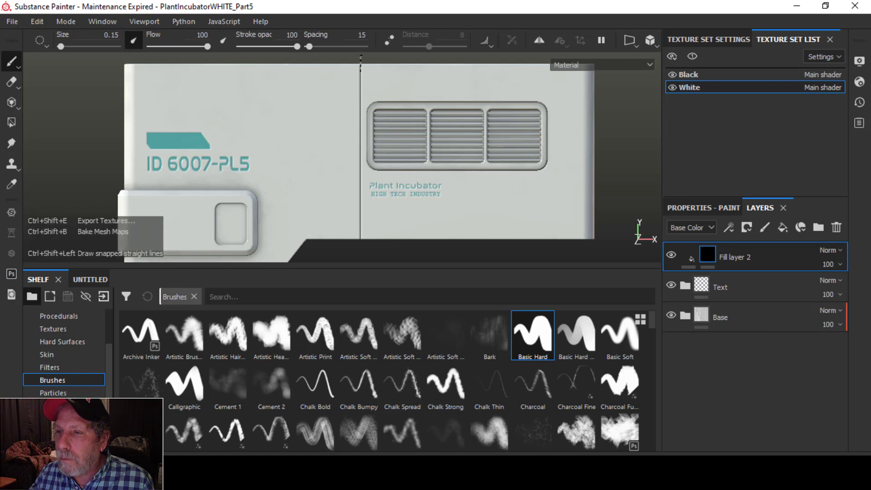
# - Paint a straight vertical seam along the corner between the vent side and the adjoining end face with the rectangular recess
pyautogui.keyDown('alt'); pyautogui.moveTo(522, 184); pyautogui.dragTo(471, 172, button='middle'); pyautogui.keyUp('alt')
pyautogui.moveTo(472, 172)
pyautogui.keyDown('alt'); pyautogui.mouseDown()
pyautogui.moveTo(435, 184)
pyautogui.moveTo(375, 172)
pyautogui.moveTo(529, 178)
pyautogui.moveTo(466, 178)
pyautogui.mouseUp(); pyautogui.keyUp('alt')
pyautogui.keyDown('alt'); pyautogui.moveTo(467, 179); pyautogui.dragTo(477, 185, button='middle'); pyautogui.keyUp('alt')
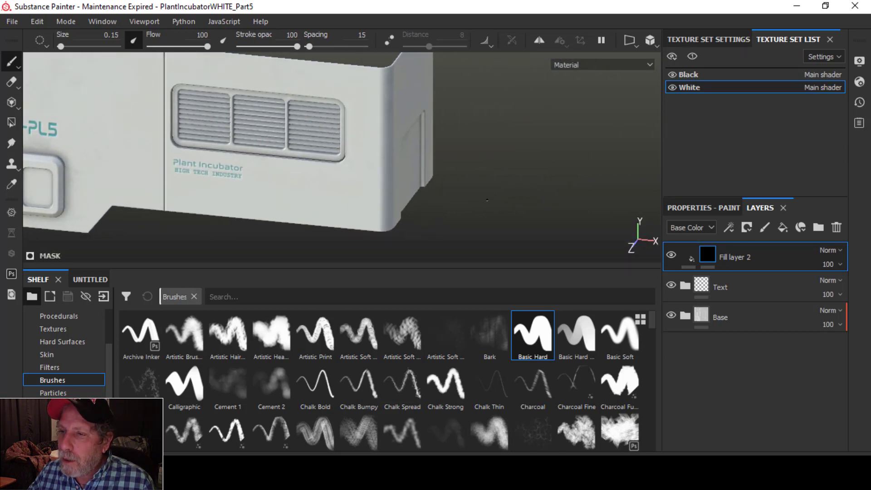
pyautogui.keyDown('alt'); pyautogui.moveTo(477, 186); pyautogui.dragTo(437, 186); pyautogui.keyUp('alt')
pyautogui.moveTo(438, 186)
pyautogui.keyDown('alt'); pyautogui.mouseDown(button='middle')
pyautogui.moveTo(459, 195)
pyautogui.moveTo(463, 187)
pyautogui.moveTo(439, 177)
pyautogui.mouseUp(button='middle'); pyautogui.keyUp('alt')
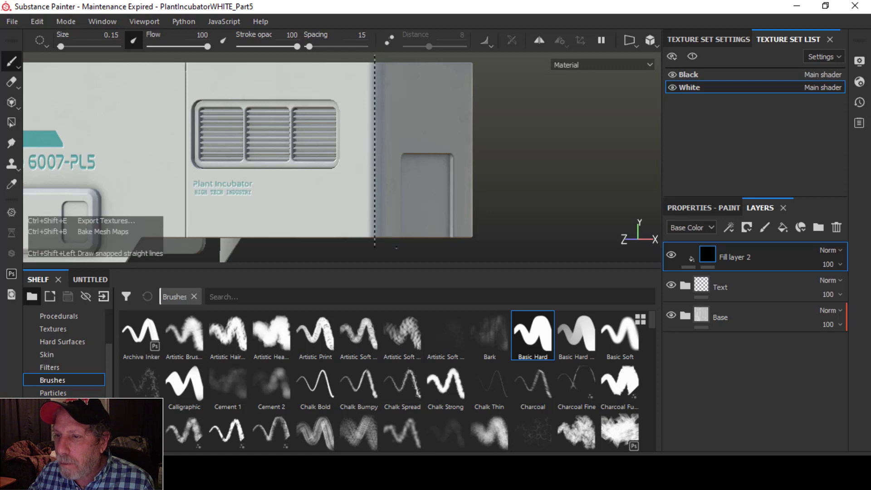
pyautogui.keyDown('shift'); pyautogui.click(375, 250); pyautogui.keyUp('shift')
pyautogui.hotkey('ctrl', 'z')
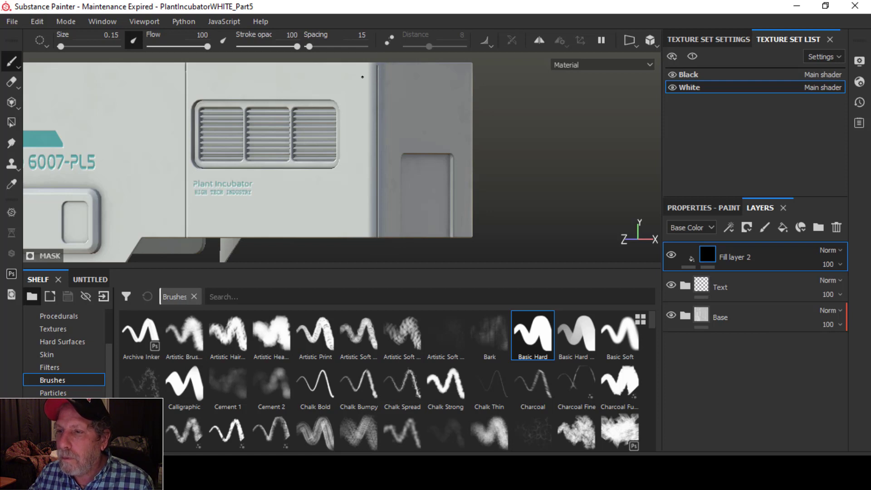
# - Paint a matching straight vertical seam down the other corner of the recessed end face, where it meets the opposite side
pyautogui.scroll(3, 418, 78)
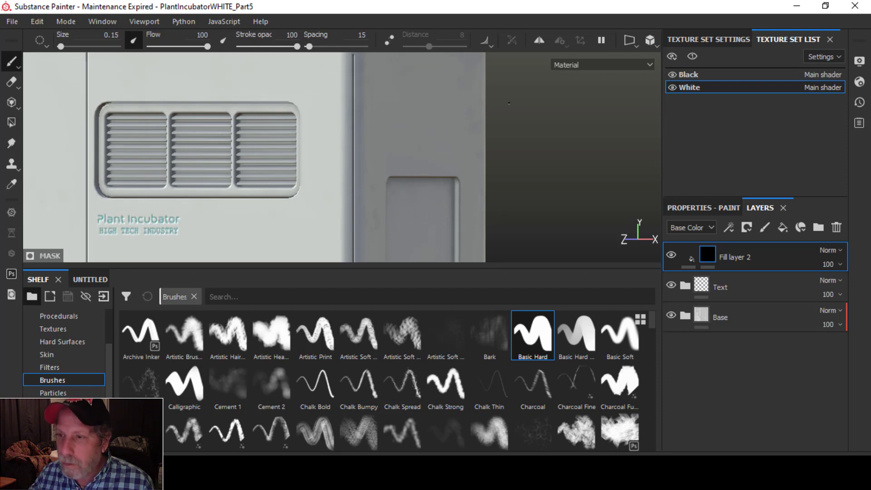
pyautogui.moveTo(509, 108); pyautogui.dragTo(539, 166, button='middle')
pyautogui.scroll(-1, 453, 135)
pyautogui.scroll(3, 453, 134)
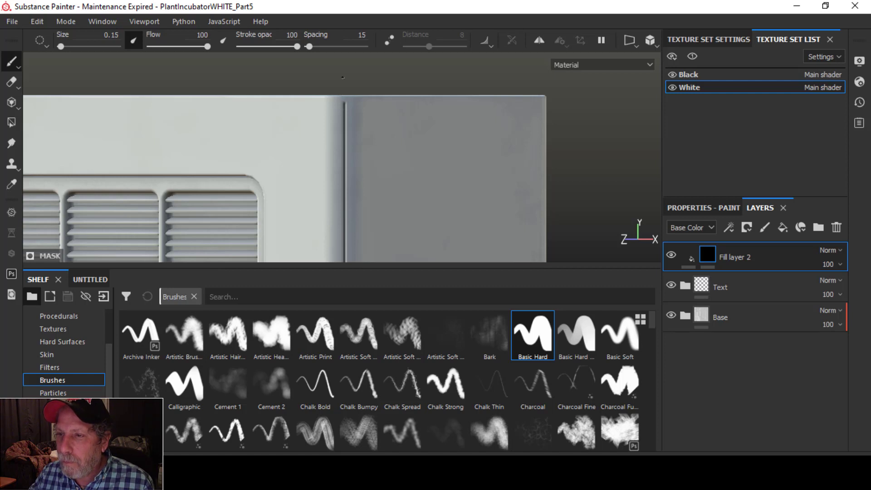
pyautogui.scroll(-4, 499, 136)
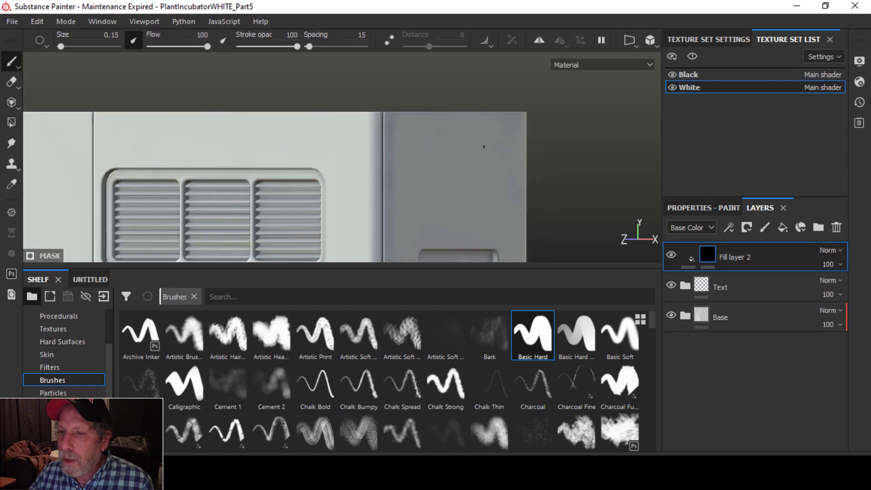
pyautogui.scroll(-3, 483, 146)
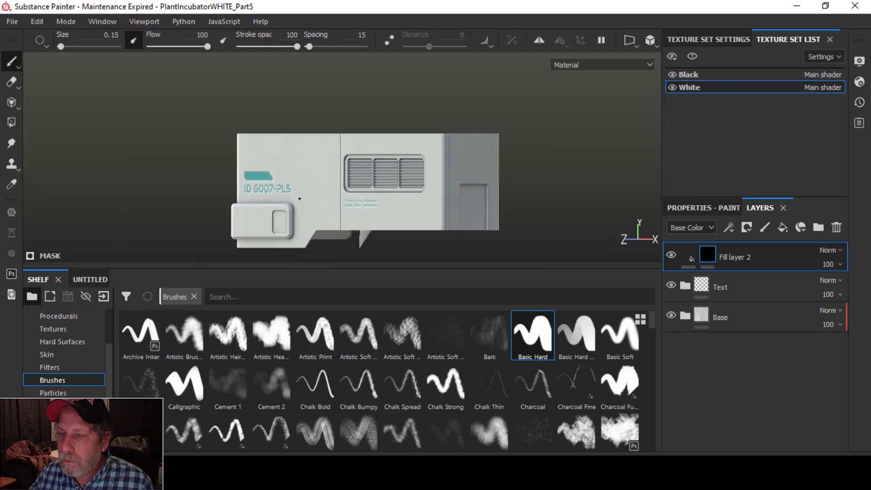
pyautogui.keyDown('alt'); pyautogui.moveTo(467, 190); pyautogui.dragTo(400, 165); pyautogui.keyUp('alt')
pyautogui.keyDown('alt'); pyautogui.moveTo(458, 164); pyautogui.dragTo(418, 136, button='middle'); pyautogui.keyUp('alt')
pyautogui.scroll(5, 388, 152)
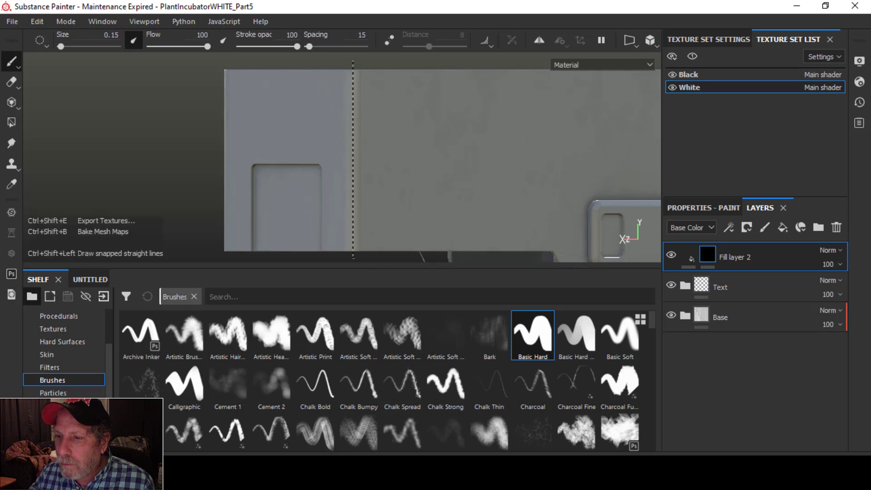
pyautogui.keyDown('ctrl'); pyautogui.keyDown('shift'); pyautogui.click(353, 256); pyautogui.keyUp('shift'); pyautogui.keyUp('ctrl')
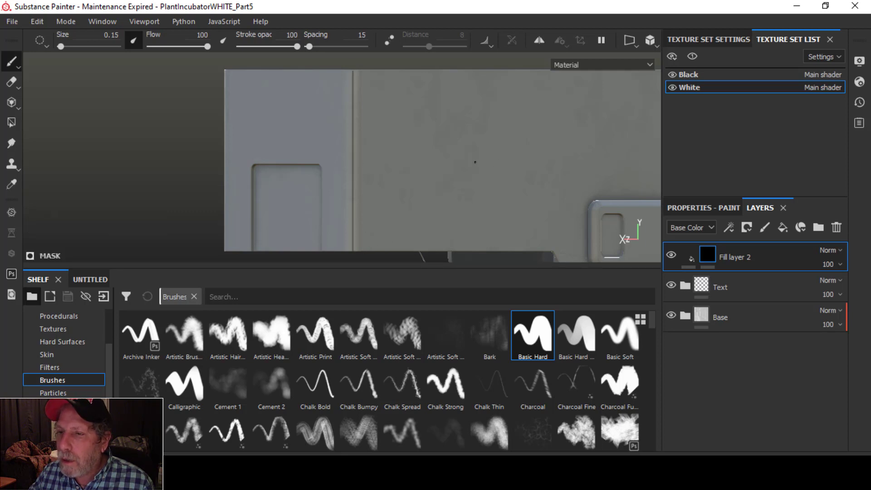
# - Try painting a straight vertical seam down the corner that the raised band wraps around, and undo it
pyautogui.keyDown('alt'); pyautogui.moveTo(475, 162); pyautogui.dragTo(418, 156); pyautogui.keyUp('alt')
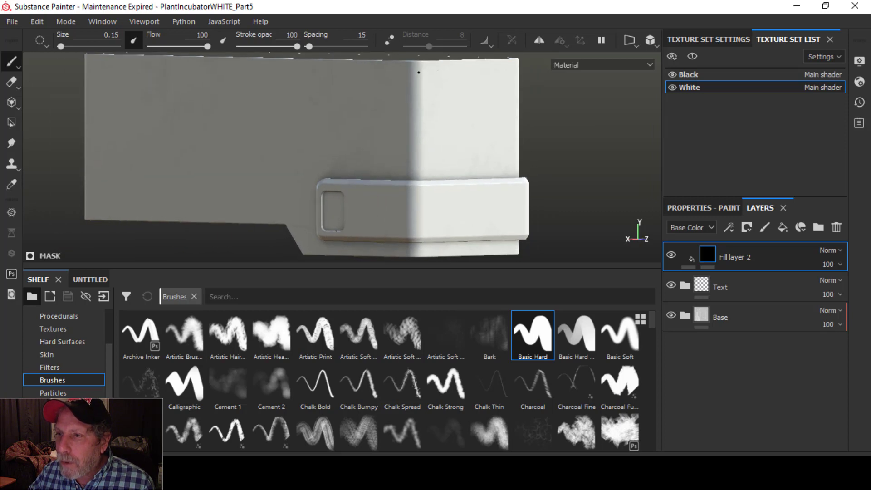
pyautogui.hotkey('ctrl', 'shift')
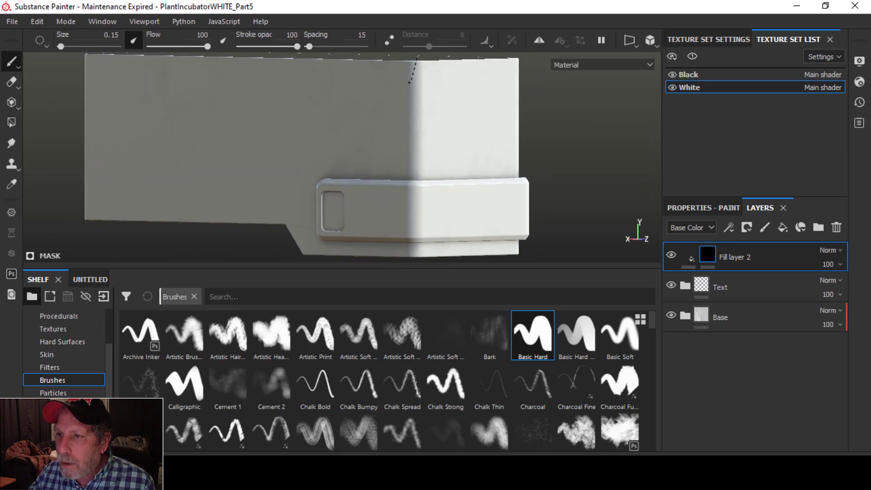
pyautogui.keyDown('ctrl'); pyautogui.keyDown('shift'); pyautogui.click(418, 259); pyautogui.keyUp('shift'); pyautogui.keyUp('ctrl')
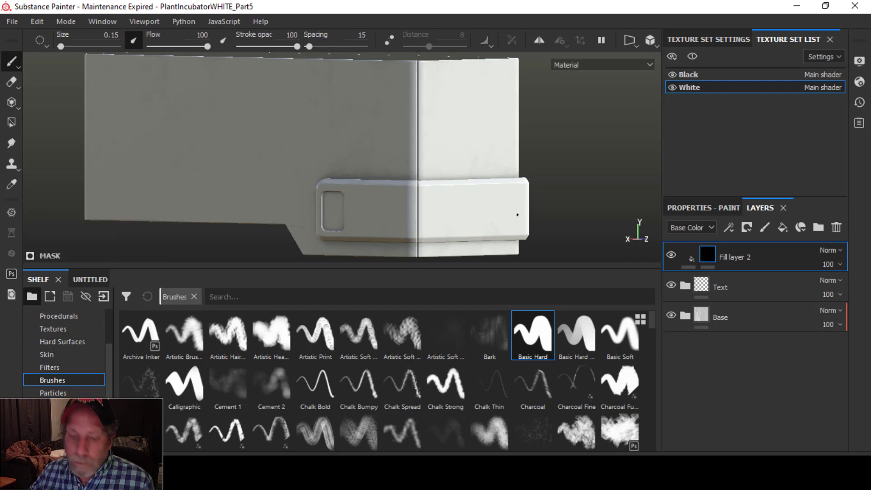
pyautogui.hotkey('ctrl', 'z')
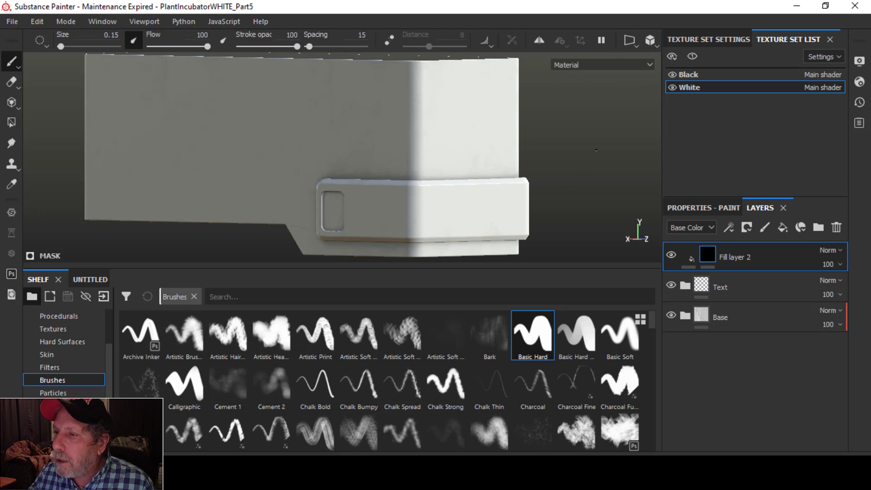
# - Orbit to the banded corner beside the ID lettering and switch the viewport to the split 3D and 2D view
pyautogui.keyDown('alt'); pyautogui.moveTo(577, 146); pyautogui.dragTo(485, 158); pyautogui.keyUp('alt')
pyautogui.keyDown('alt'); pyautogui.moveTo(485, 158); pyautogui.dragTo(455, 138, button='middle'); pyautogui.keyUp('alt')
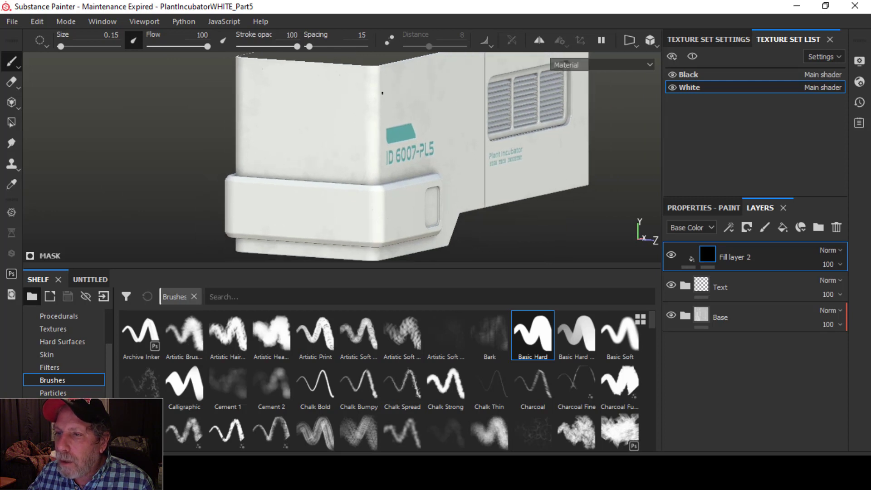
pyautogui.keyDown('alt'); pyautogui.moveTo(470, 171); pyautogui.dragTo(484, 211, button='middle'); pyautogui.keyUp('alt')
pyautogui.moveTo(484, 211)
pyautogui.keyDown('alt'); pyautogui.mouseDown()
pyautogui.moveTo(474, 198)
pyautogui.moveTo(480, 210)
pyautogui.mouseUp(); pyautogui.keyUp('alt')
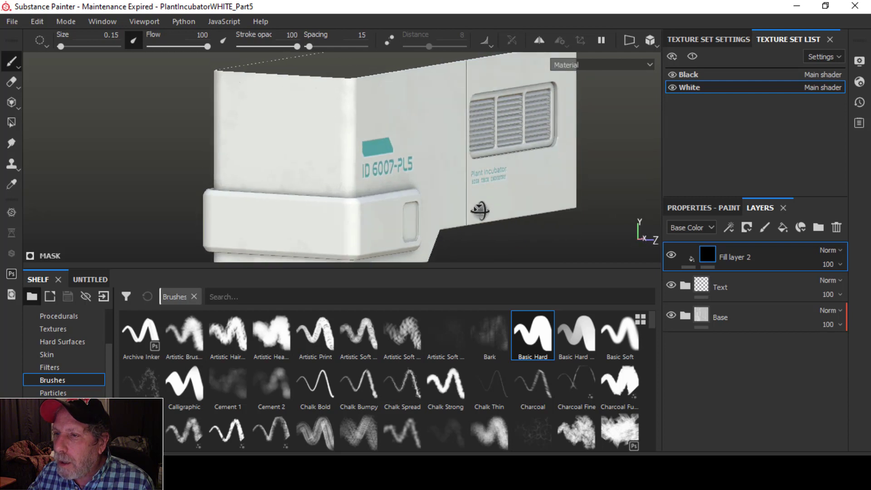
pyautogui.click(638, 44)
pyautogui.click(646, 60)
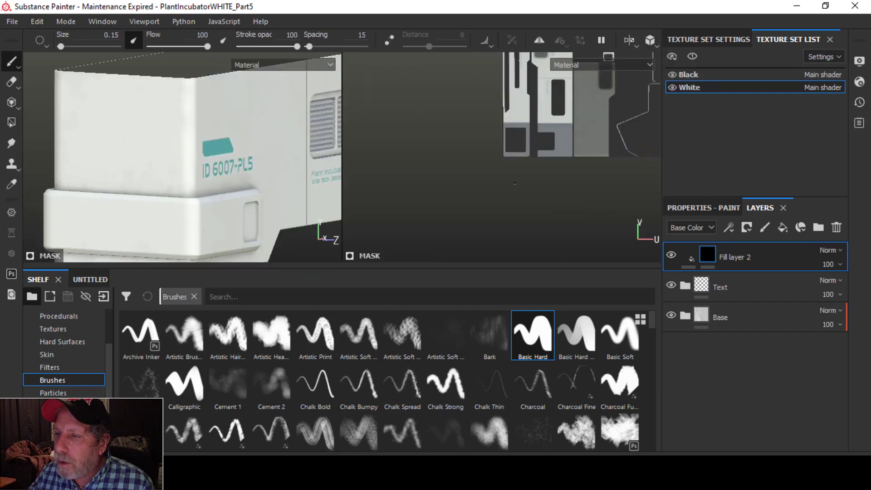
# - Paint a straight seam in the UV view along the banded corner beside the ID lettering, spanning the full width of its island
pyautogui.moveTo(467, 147)
pyautogui.keyDown('alt'); pyautogui.mouseDown(button='middle')
pyautogui.moveTo(459, 168)
pyautogui.moveTo(465, 152)
pyautogui.mouseUp(button='middle'); pyautogui.keyUp('alt')
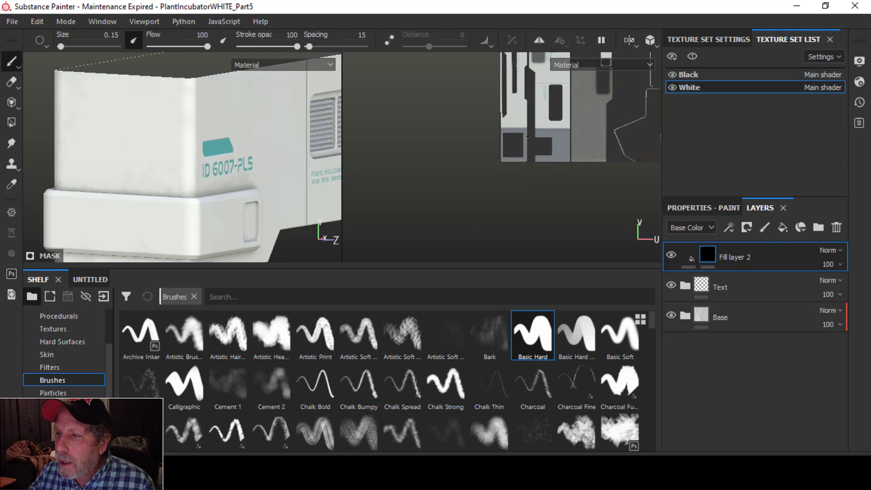
pyautogui.keyDown('alt'); pyautogui.moveTo(526, 135); pyautogui.dragTo(444, 201, button='middle'); pyautogui.keyUp('alt')
pyautogui.scroll(1, 454, 199)
pyautogui.scroll(6, 454, 198)
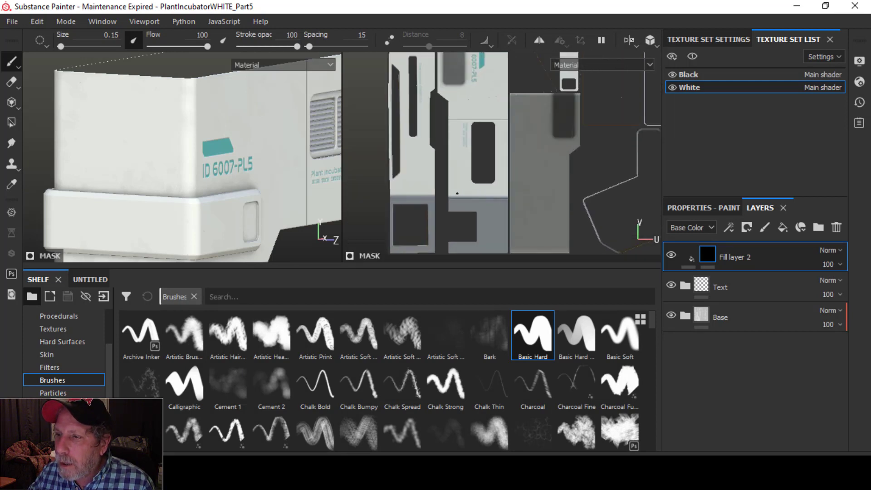
pyautogui.scroll(-2, 491, 188)
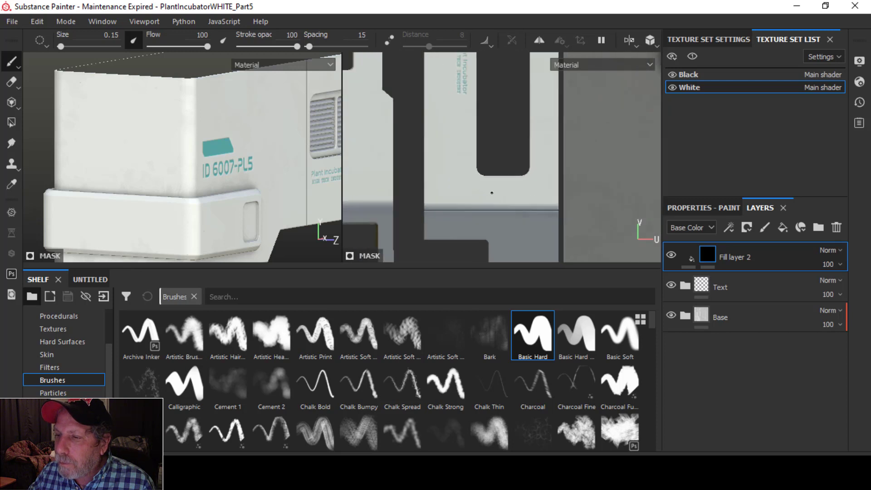
pyautogui.keyDown('alt'); pyautogui.moveTo(454, 179); pyautogui.dragTo(499, 236, button='middle'); pyautogui.keyUp('alt')
pyautogui.keyDown('alt'); pyautogui.moveTo(522, 162); pyautogui.dragTo(519, 193, button='middle'); pyautogui.keyUp('alt')
pyautogui.scroll(2, 533, 187)
pyautogui.scroll(2, 533, 186)
pyautogui.keyDown('alt'); pyautogui.moveTo(546, 154); pyautogui.dragTo(627, 193, button='middle'); pyautogui.keyUp('alt')
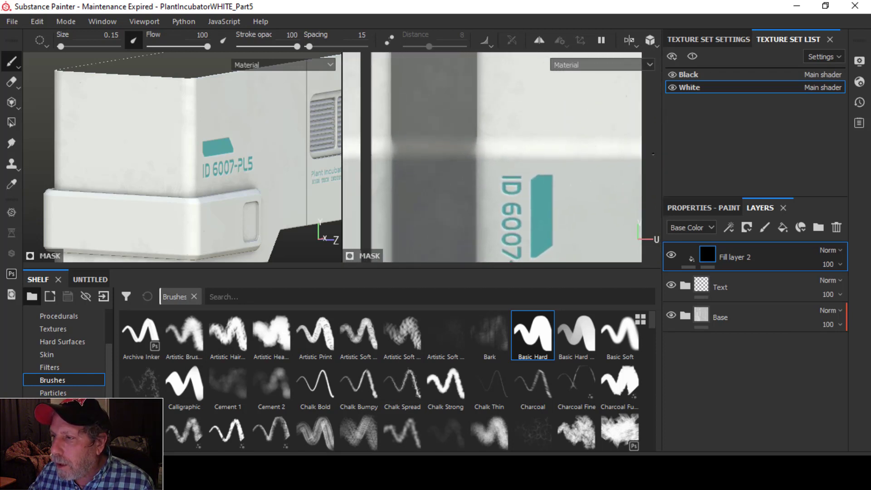
pyautogui.click(647, 148)
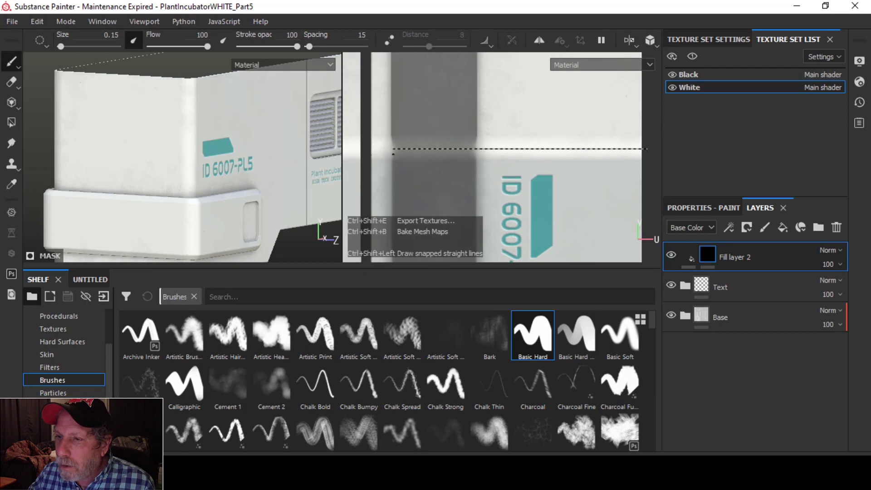
pyautogui.keyDown('ctrl'); pyautogui.keyDown('shift'); pyautogui.click(367, 150); pyautogui.keyUp('shift'); pyautogui.keyUp('ctrl')
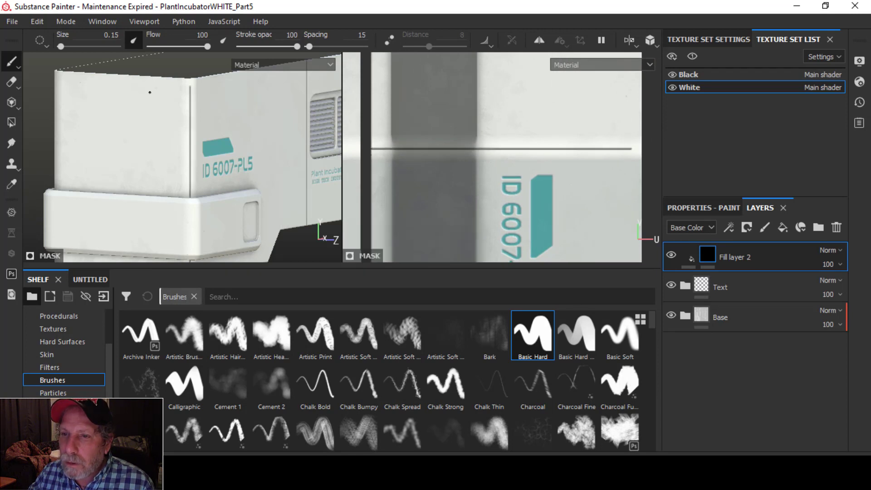
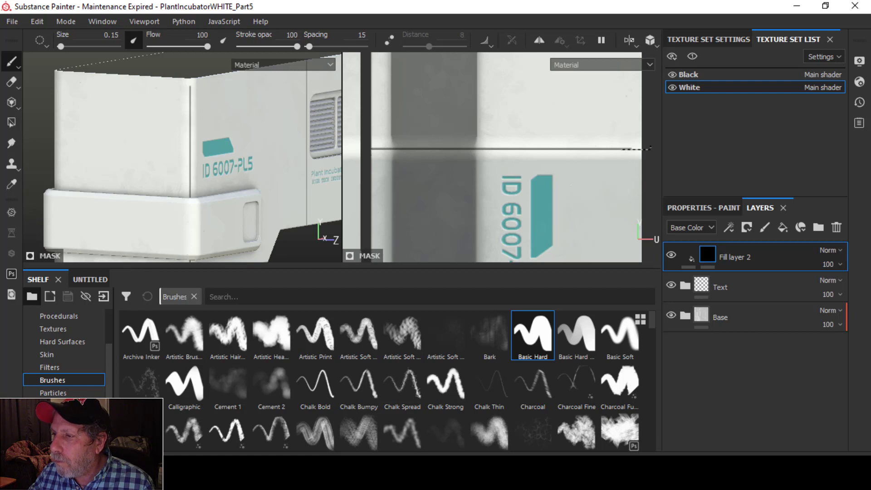
pyautogui.scroll(5, 622, 145)
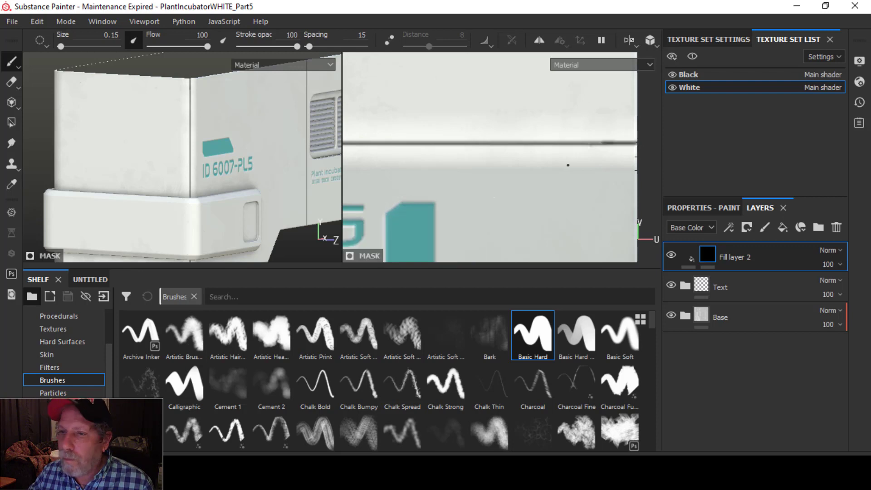
pyautogui.scroll(2, 283, 169)
pyautogui.scroll(-4, 283, 169)
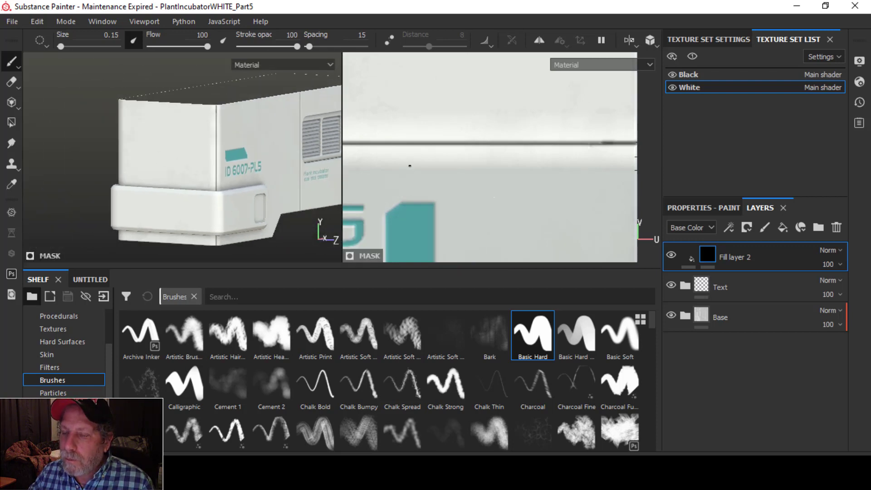
# - Paint a straight seam in the UV view just inside the upper border of the same island, marking the banded end's other corner
pyautogui.moveTo(402, 163)
pyautogui.keyDown('alt'); pyautogui.mouseDown()
pyautogui.moveTo(422, 159)
pyautogui.moveTo(400, 148)
pyautogui.moveTo(399, 155)
pyautogui.mouseUp(); pyautogui.keyUp('alt')
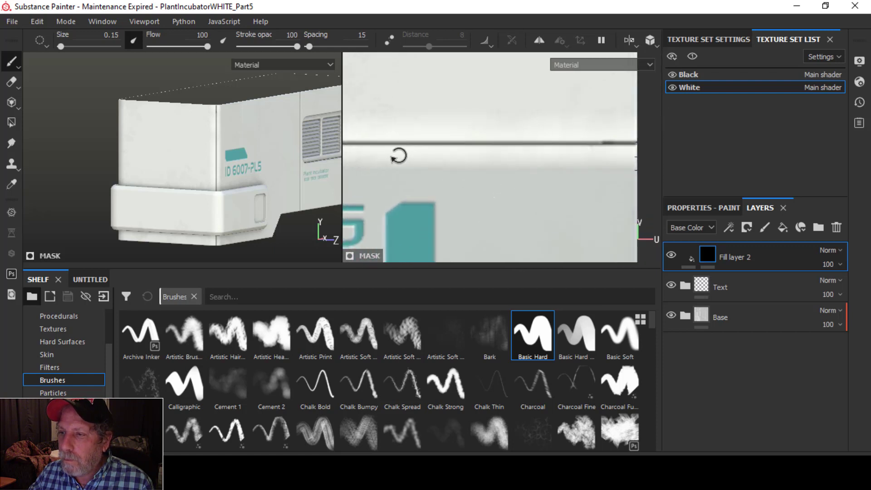
pyautogui.keyDown('alt'); pyautogui.moveTo(451, 155); pyautogui.dragTo(468, 199, button='middle'); pyautogui.keyUp('alt')
pyautogui.scroll(-3, 470, 195)
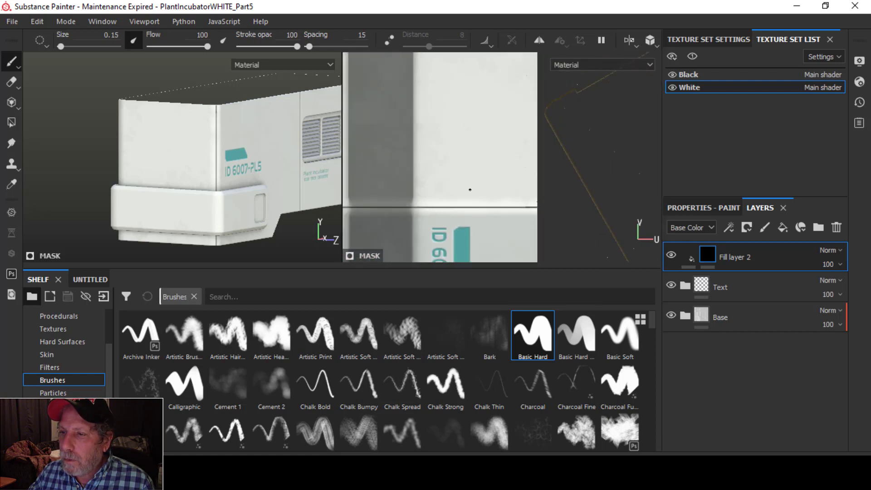
pyautogui.scroll(-3, 476, 130)
pyautogui.keyDown('alt'); pyautogui.moveTo(477, 141); pyautogui.dragTo(494, 201, button='middle'); pyautogui.keyUp('alt')
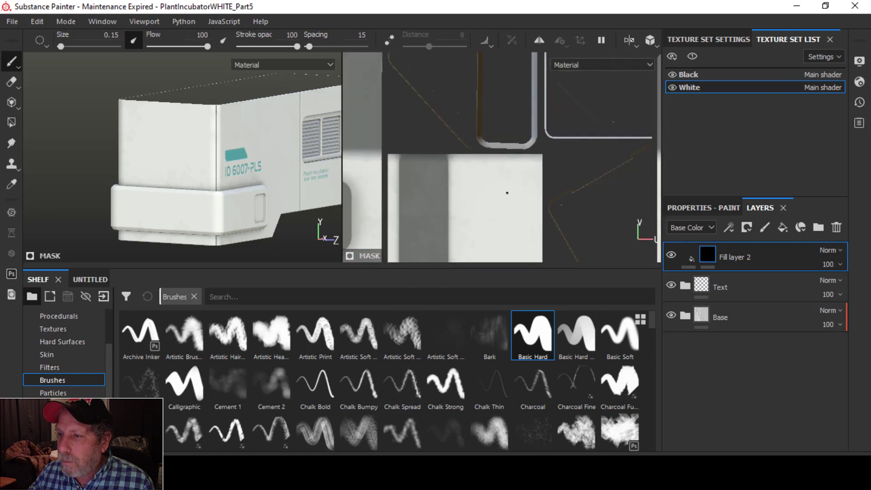
pyautogui.scroll(2, 506, 190)
pyautogui.scroll(3, 494, 178)
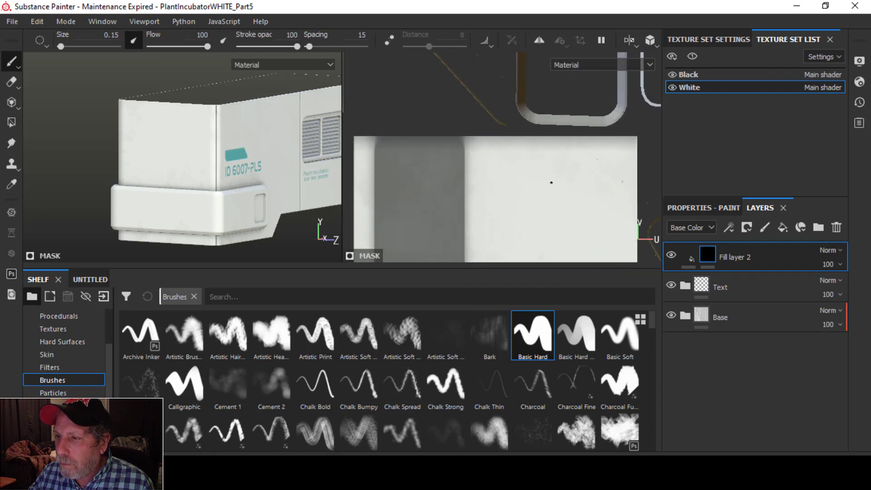
pyautogui.keyDown('alt'); pyautogui.moveTo(550, 183); pyautogui.dragTo(559, 185, button='middle'); pyautogui.keyUp('alt')
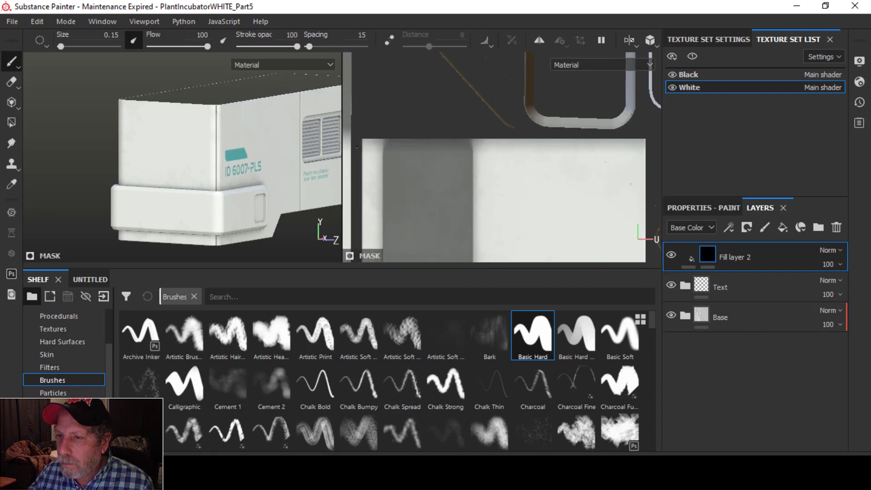
pyautogui.hotkey('ctrl', 'shift')
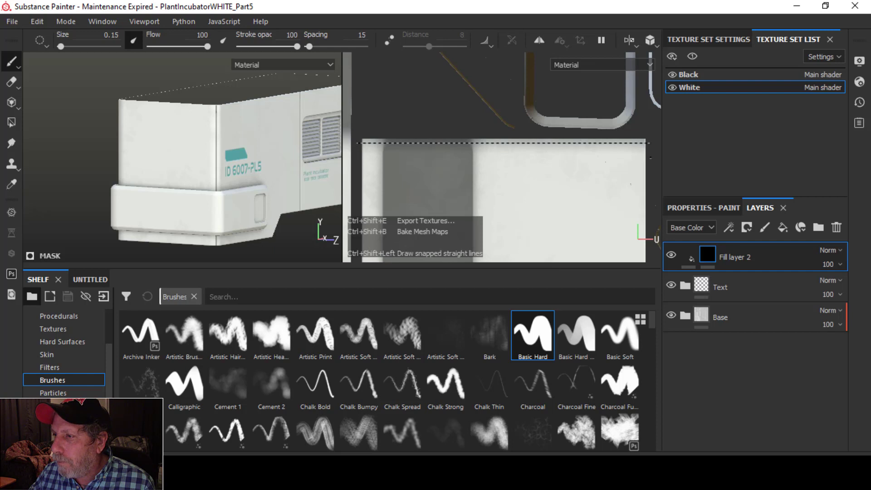
pyautogui.keyDown('ctrl'); pyautogui.keyDown('shift'); pyautogui.click(650, 157); pyautogui.keyUp('shift'); pyautogui.keyUp('ctrl')
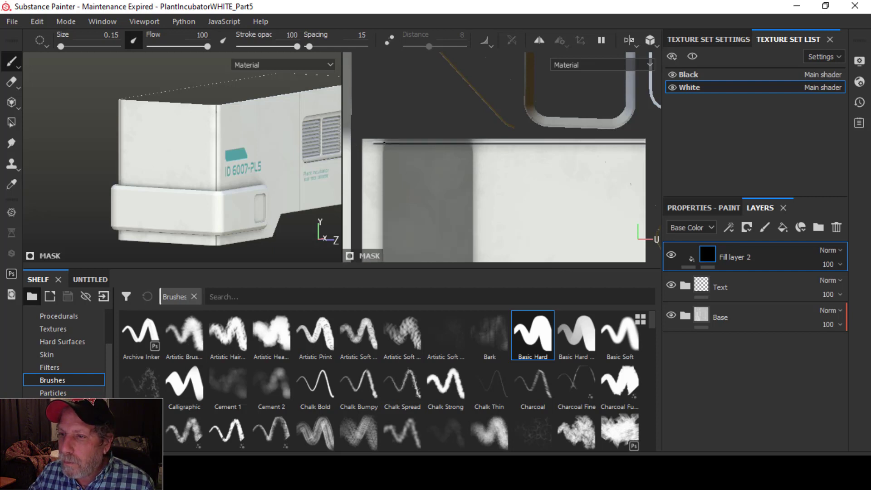
pyautogui.keyDown('alt'); pyautogui.moveTo(420, 175); pyautogui.dragTo(465, 174, button='middle'); pyautogui.keyUp('alt')
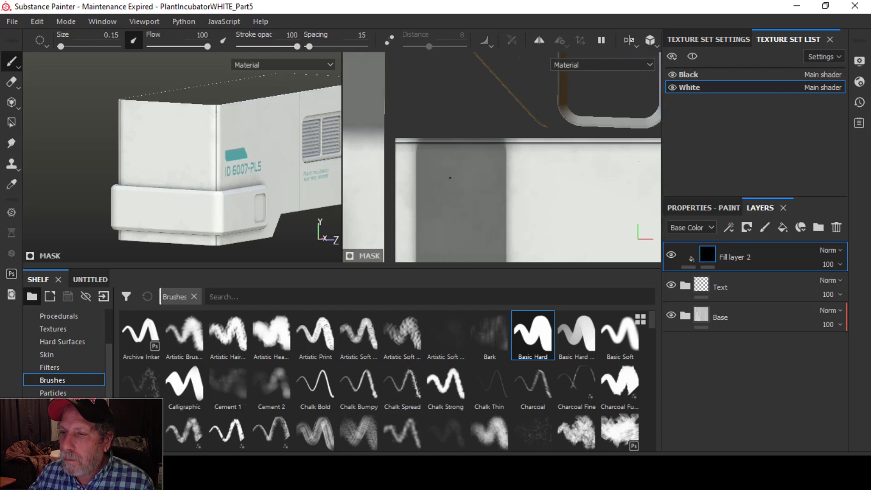
pyautogui.scroll(2, 431, 181)
pyautogui.scroll(-2, 135, 182)
# - Switch the viewport to 3D only and paint a straight vertical seam down one corner of the end face with the raised rounded pad
pyautogui.keyDown('alt'); pyautogui.moveTo(135, 182); pyautogui.dragTo(247, 161); pyautogui.keyUp('alt')
pyautogui.keyDown('alt'); pyautogui.moveTo(230, 161); pyautogui.dragTo(265, 111, button='middle'); pyautogui.keyUp('alt')
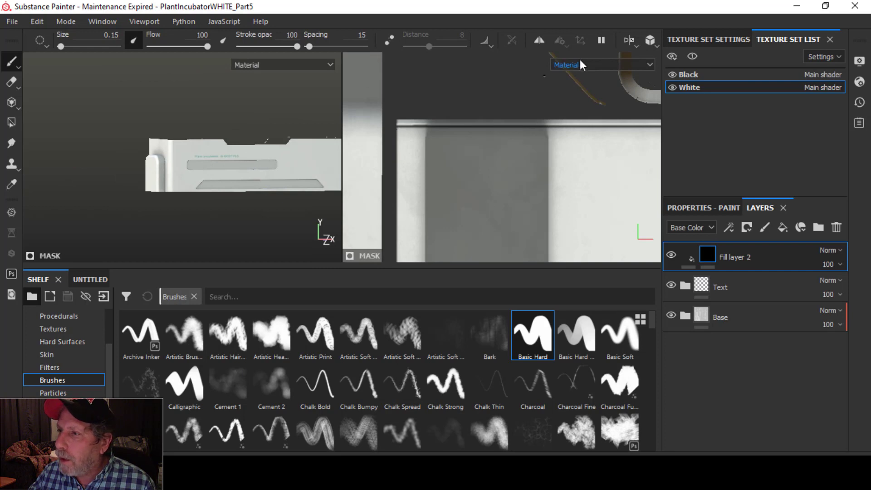
pyautogui.click(636, 39)
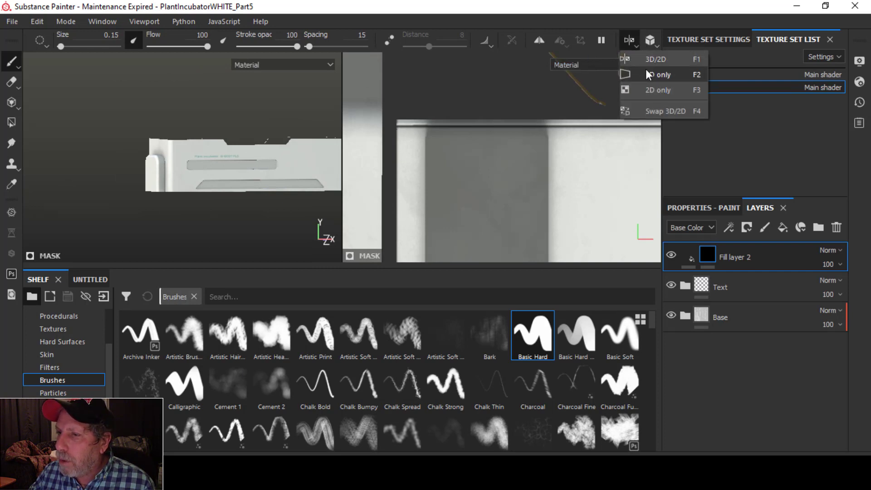
pyautogui.click(646, 69)
pyautogui.scroll(-2, 371, 181)
pyautogui.scroll(6, 372, 180)
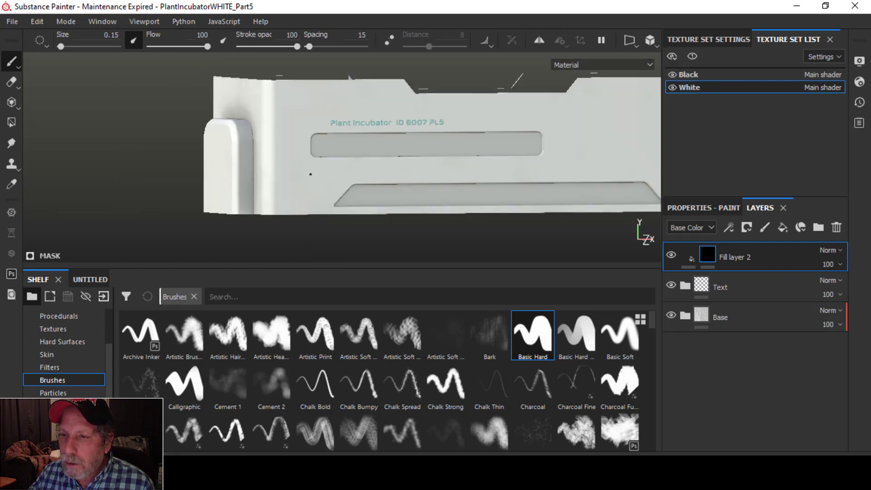
pyautogui.keyDown('alt'); pyautogui.moveTo(309, 172); pyautogui.dragTo(383, 175); pyautogui.keyUp('alt')
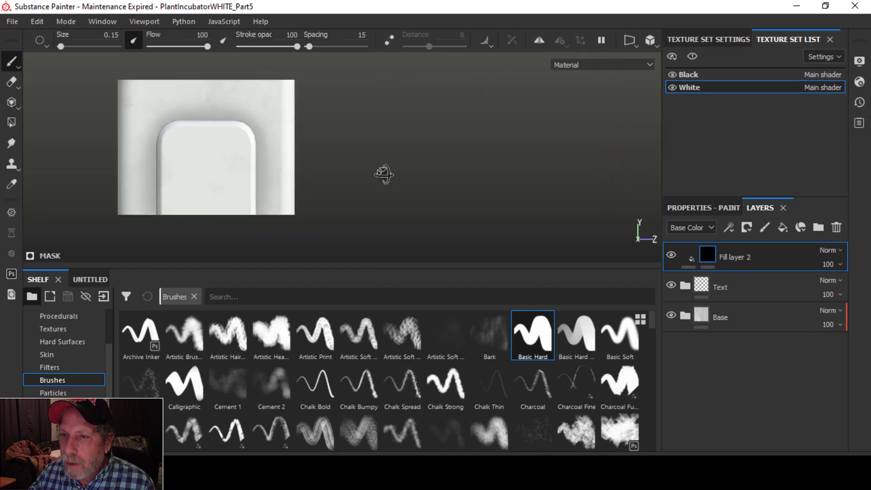
pyautogui.keyDown('alt'); pyautogui.moveTo(365, 178); pyautogui.dragTo(507, 184, button='middle'); pyautogui.keyUp('alt')
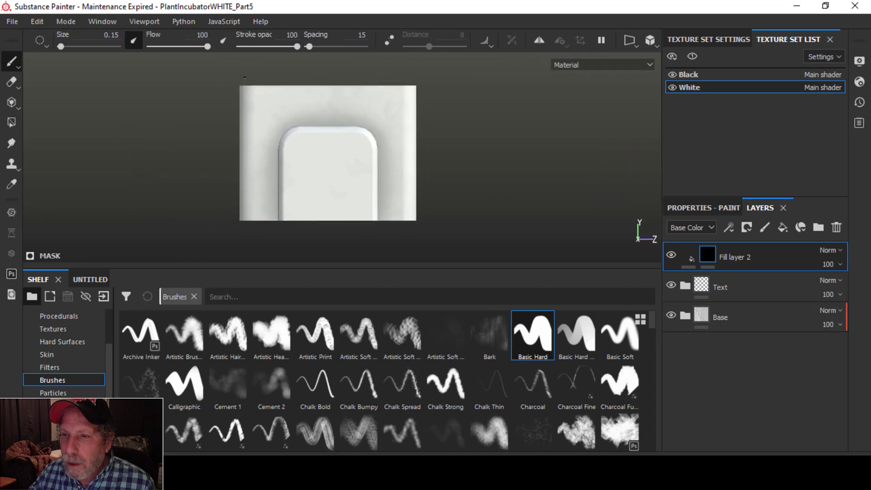
pyautogui.keyDown('ctrl'); pyautogui.keyDown('shift'); pyautogui.click(245, 221); pyautogui.keyUp('shift'); pyautogui.keyUp('ctrl')
# - Extend the new seam beside the raised pad straight up to the part's upper edge
pyautogui.keyDown('alt'); pyautogui.moveTo(233, 168); pyautogui.dragTo(349, 182); pyautogui.keyUp('alt')
pyautogui.hotkey('alt', 'shift')
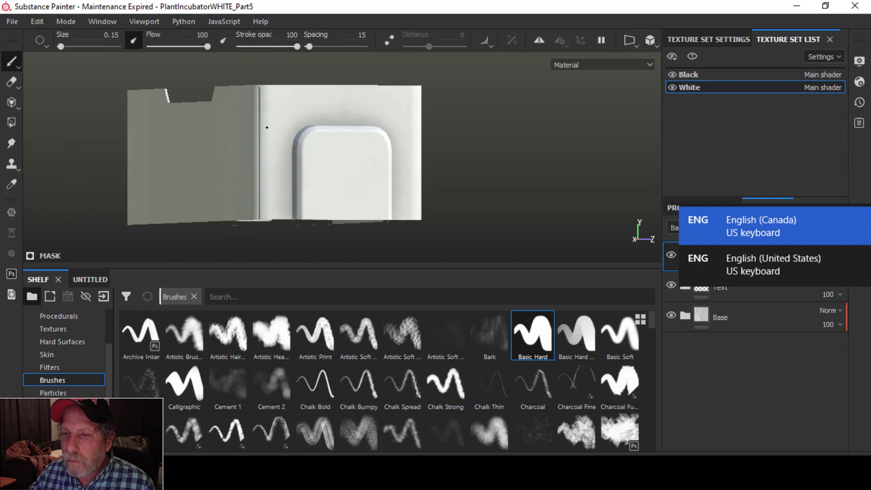
pyautogui.scroll(-4, 349, 183)
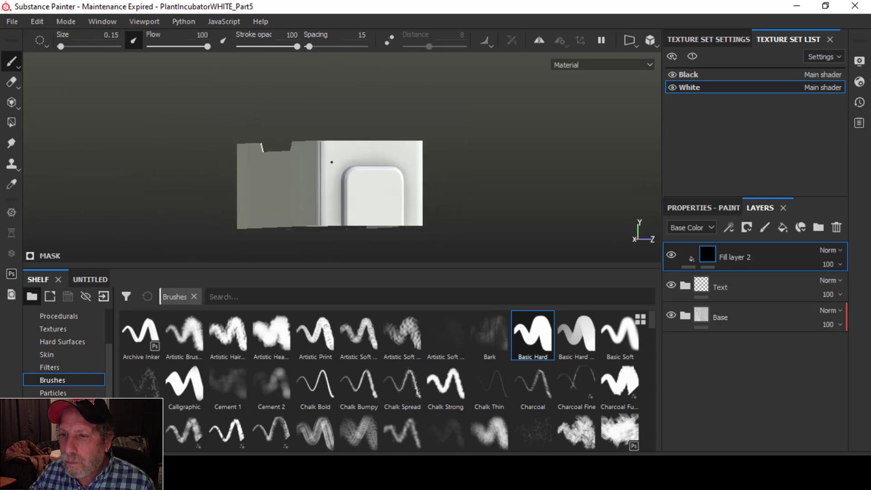
pyautogui.scroll(7, 326, 163)
pyautogui.scroll(4, 327, 165)
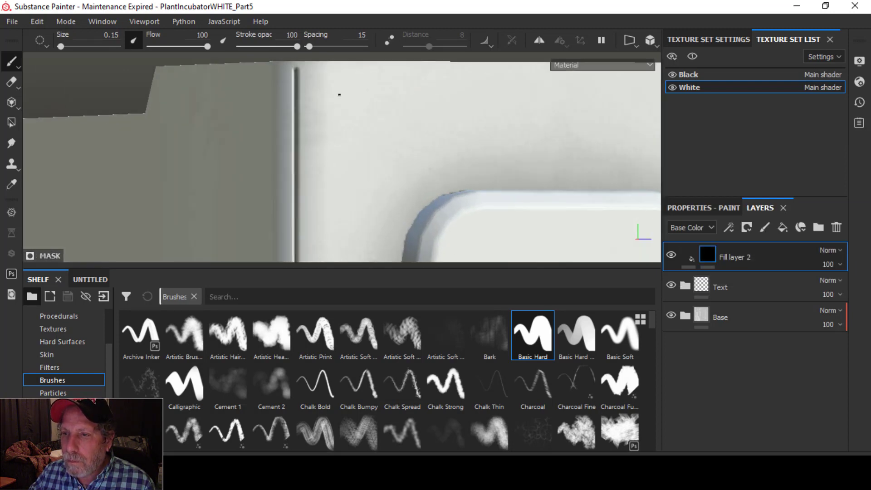
pyautogui.keyDown('alt'); pyautogui.moveTo(339, 94); pyautogui.dragTo(338, 123, button='middle'); pyautogui.keyUp('alt')
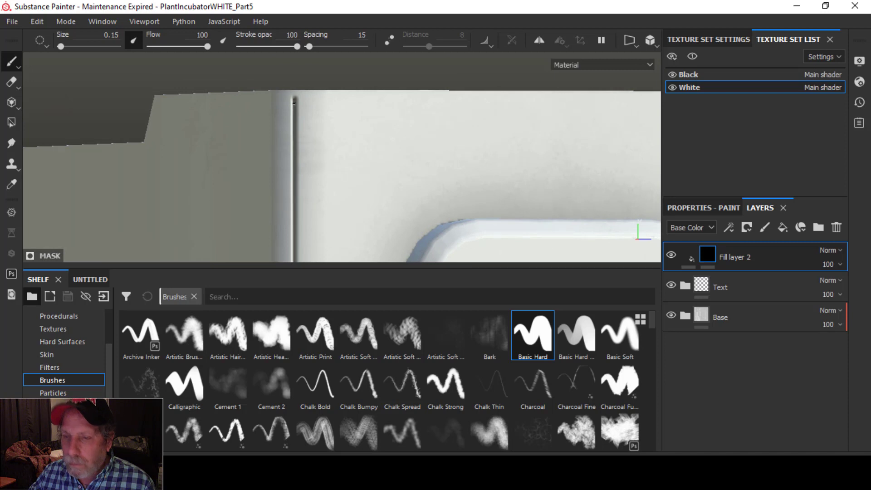
pyautogui.press('ctrl')
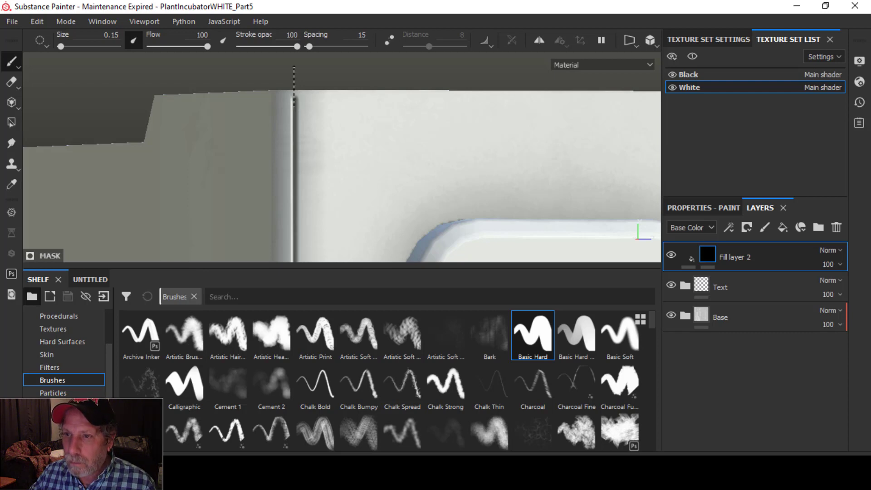
pyautogui.scroll(2, 403, 122)
pyautogui.scroll(-2, 441, 143)
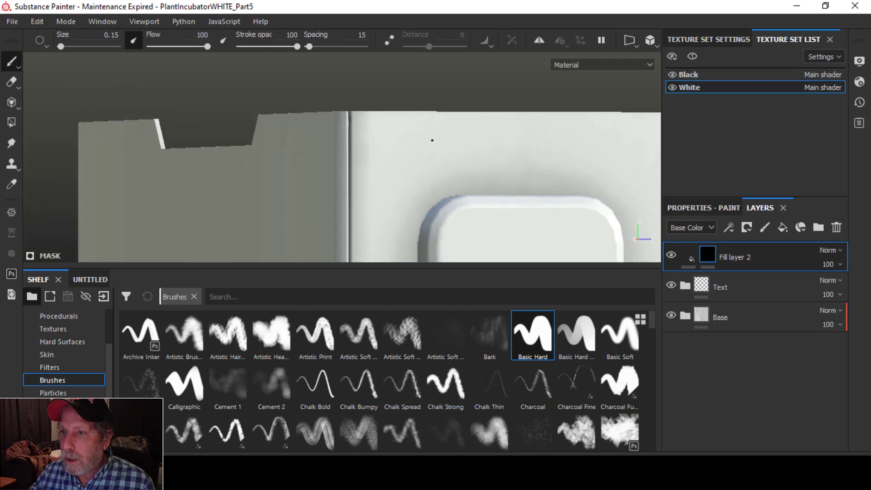
# - Paint a matching straight vertical seam down the other corner of the raised-pad end face, beside the side with the Plant Incubator lettering
pyautogui.scroll(-2, 520, 159)
pyautogui.keyDown('alt'); pyautogui.moveTo(573, 169); pyautogui.dragTo(484, 171); pyautogui.keyUp('alt')
pyautogui.keyDown('alt'); pyautogui.moveTo(484, 171); pyautogui.dragTo(327, 100, button='middle'); pyautogui.keyUp('alt')
pyautogui.keyDown('alt'); pyautogui.moveTo(362, 137); pyautogui.dragTo(358, 177, button='middle'); pyautogui.keyUp('alt')
pyautogui.scroll(-2, 356, 136)
pyautogui.keyDown('alt'); pyautogui.moveTo(358, 177); pyautogui.dragTo(360, 176); pyautogui.keyUp('alt')
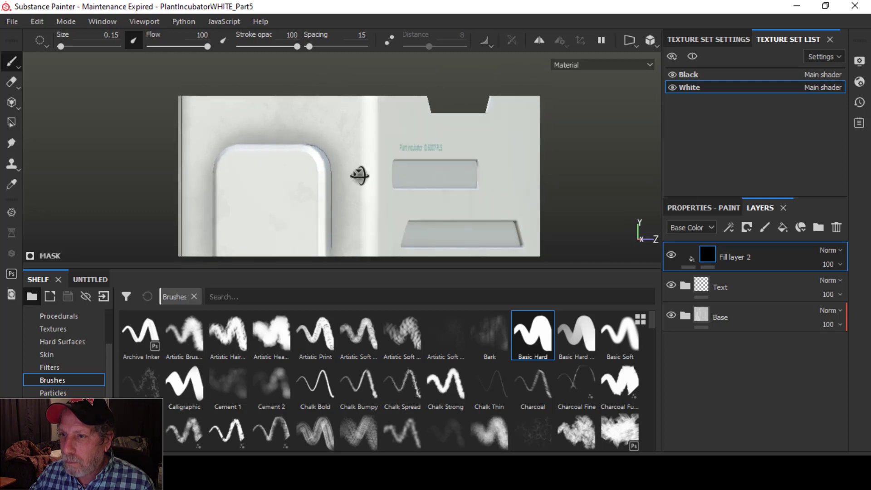
pyautogui.keyDown('alt'); pyautogui.moveTo(389, 186); pyautogui.dragTo(369, 159, button='middle'); pyautogui.keyUp('alt')
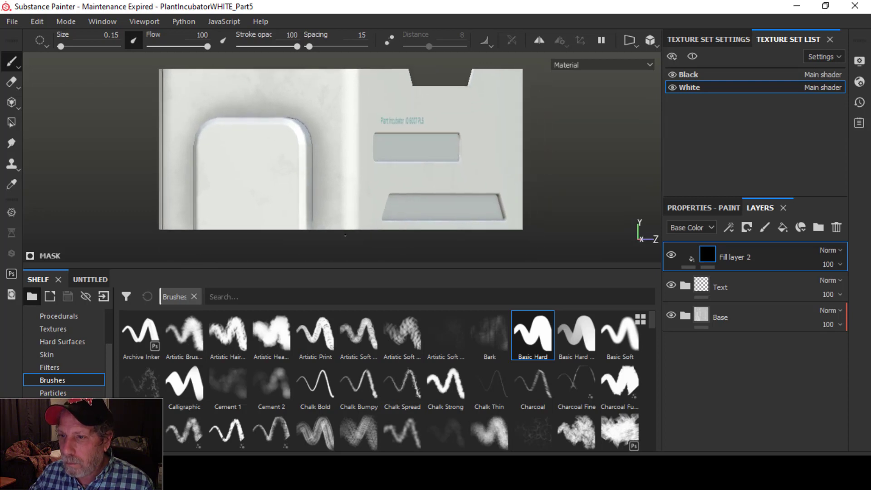
pyautogui.keyDown('ctrl'); pyautogui.keyDown('shift'); pyautogui.click(356, 63); pyautogui.keyUp('shift'); pyautogui.keyUp('ctrl')
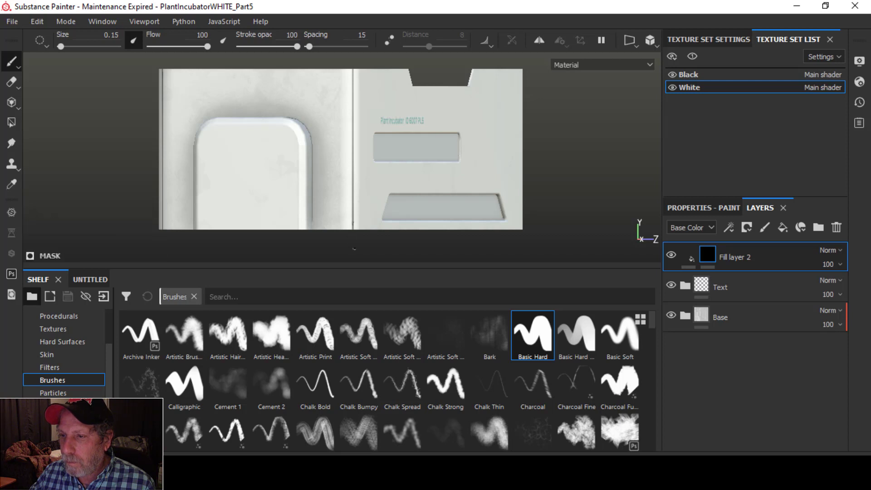
# - Examine the side with the Plant Incubator lettering and its corner with the square-recessed end face for seams
pyautogui.keyDown('alt'); pyautogui.moveTo(505, 229); pyautogui.dragTo(394, 226); pyautogui.keyUp('alt')
pyautogui.scroll(-4, 394, 226)
pyautogui.keyDown('alt'); pyautogui.moveTo(459, 215); pyautogui.dragTo(370, 216, button='middle'); pyautogui.keyUp('alt')
pyautogui.keyDown('alt'); pyautogui.moveTo(369, 216); pyautogui.dragTo(315, 201); pyautogui.keyUp('alt')
pyautogui.keyDown('alt'); pyautogui.moveTo(447, 202); pyautogui.dragTo(513, 196, button='middle'); pyautogui.keyUp('alt')
pyautogui.keyDown('alt'); pyautogui.moveTo(513, 196); pyautogui.dragTo(403, 172); pyautogui.keyUp('alt')
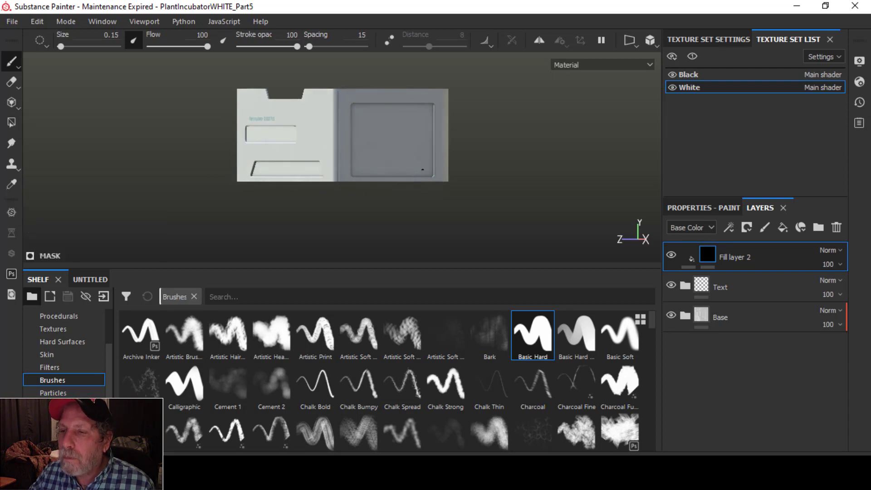
pyautogui.keyDown('alt'); pyautogui.moveTo(407, 141); pyautogui.dragTo(412, 173, button='middle'); pyautogui.keyUp('alt')
pyautogui.scroll(-2, 404, 165)
pyautogui.scroll(4, 396, 160)
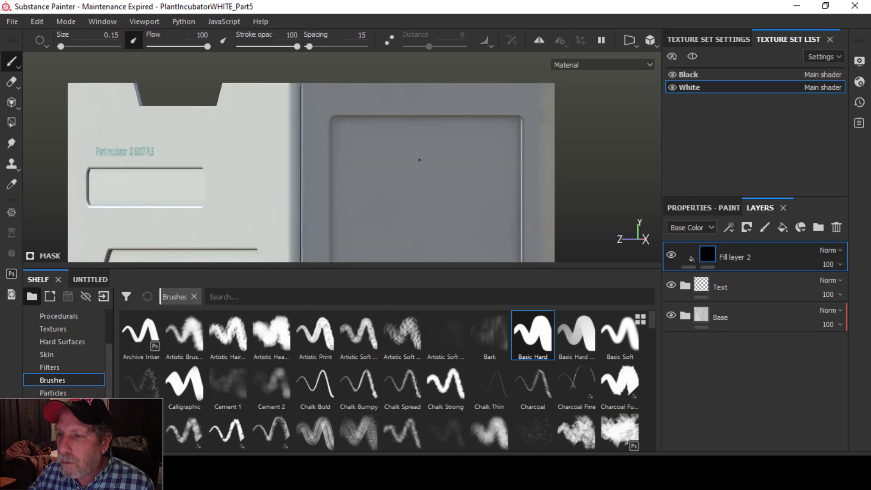
# - Try painting a straight vertical seam down the corner between the square-recessed end face and the plain notched side, and undo it
pyautogui.keyDown('alt'); pyautogui.moveTo(501, 175); pyautogui.dragTo(372, 158); pyautogui.keyUp('alt')
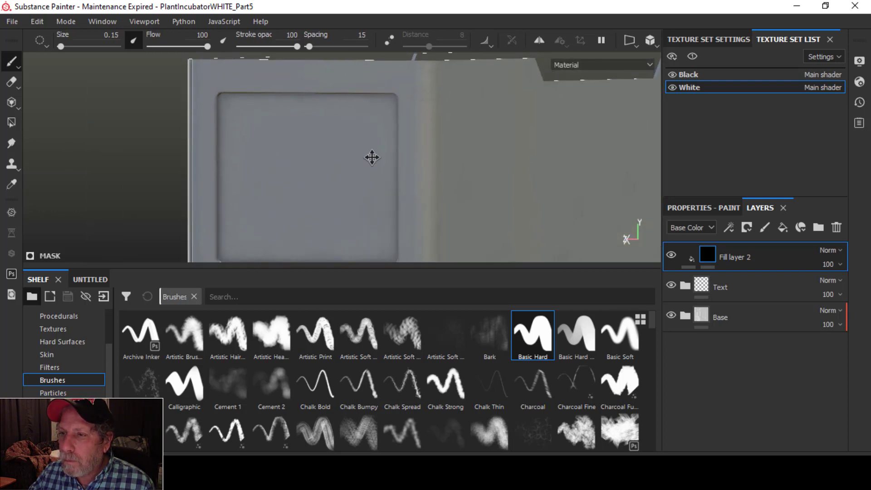
pyautogui.scroll(-2, 373, 169)
pyautogui.keyDown('alt'); pyautogui.moveTo(408, 174); pyautogui.dragTo(398, 167, button='middle'); pyautogui.keyUp('alt')
pyautogui.keyDown('alt'); pyautogui.moveTo(399, 167); pyautogui.dragTo(395, 168); pyautogui.keyUp('alt')
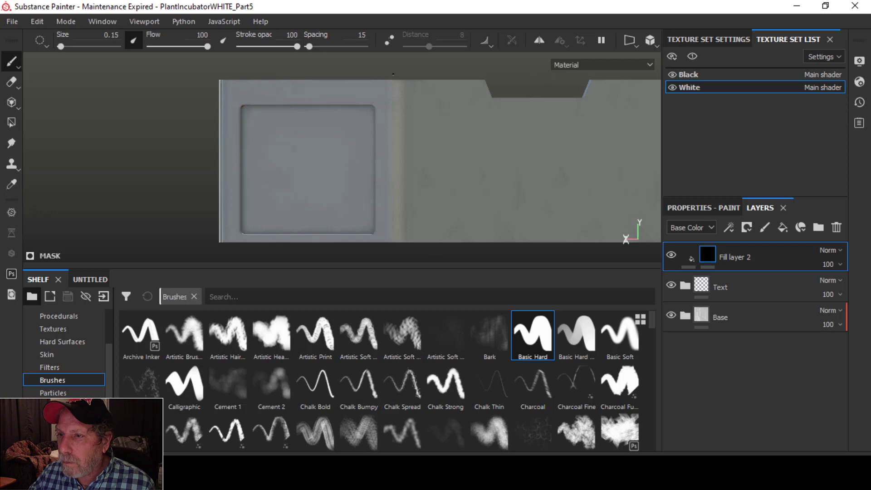
pyautogui.click(393, 85)
pyautogui.keyDown('ctrl'); pyautogui.keyDown('shift'); pyautogui.click(395, 248); pyautogui.keyUp('shift'); pyautogui.keyUp('ctrl')
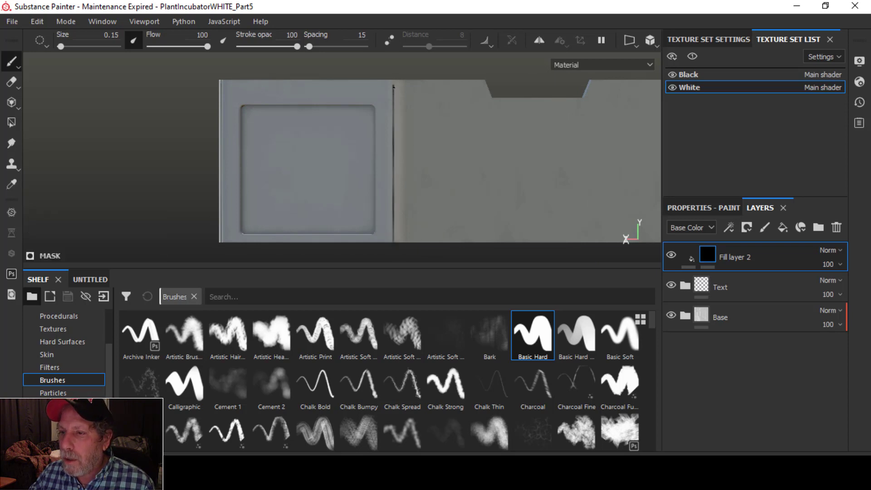
pyautogui.hotkey('ctrl', 'z')
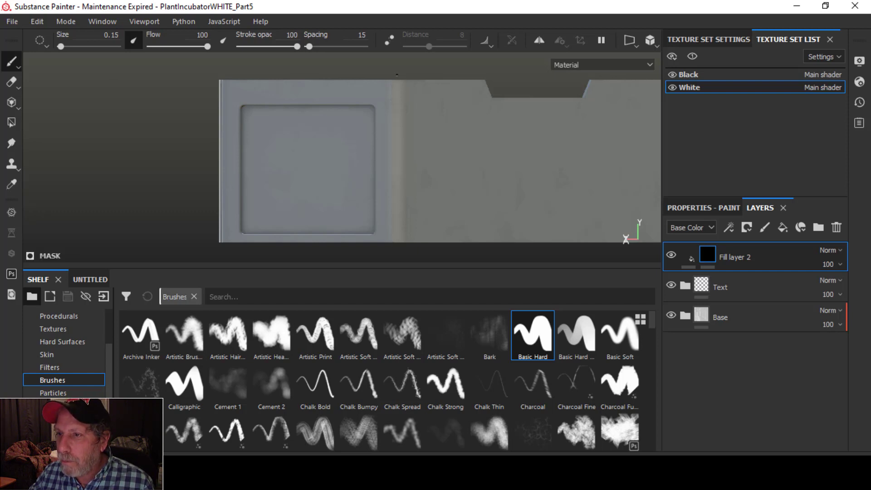
# - Repaint the vertical seam closer to the plain notched side on that corner, and extend it to the part's upper edge
pyautogui.keyDown('ctrl'); pyautogui.keyDown('shift'); pyautogui.click(400, 254); pyautogui.keyUp('shift'); pyautogui.keyUp('ctrl')
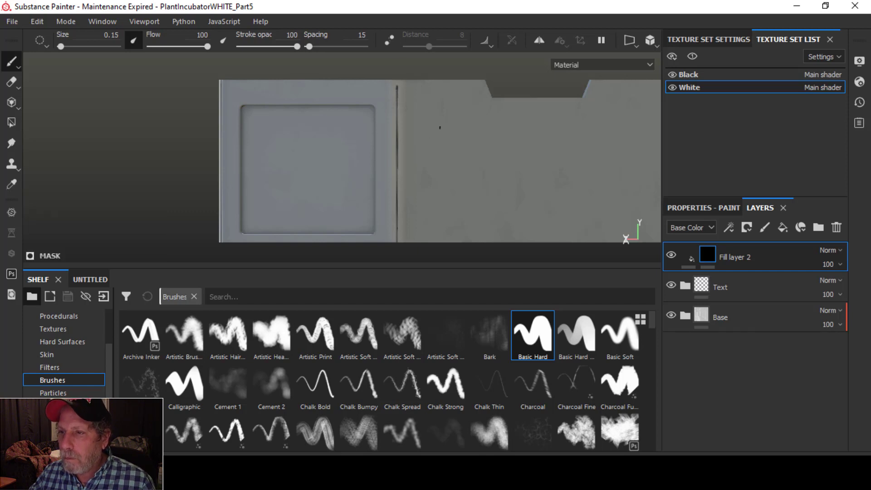
pyautogui.scroll(2, 442, 127)
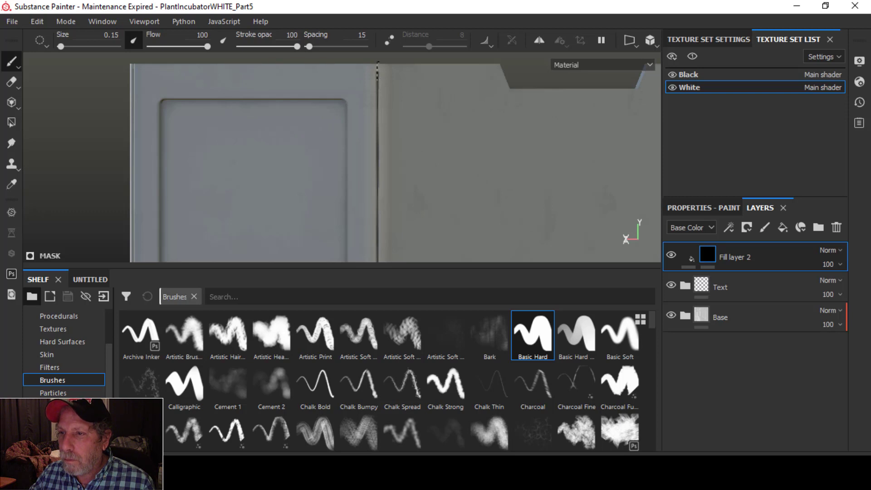
pyautogui.scroll(2, 467, 167)
pyautogui.scroll(-2, 465, 168)
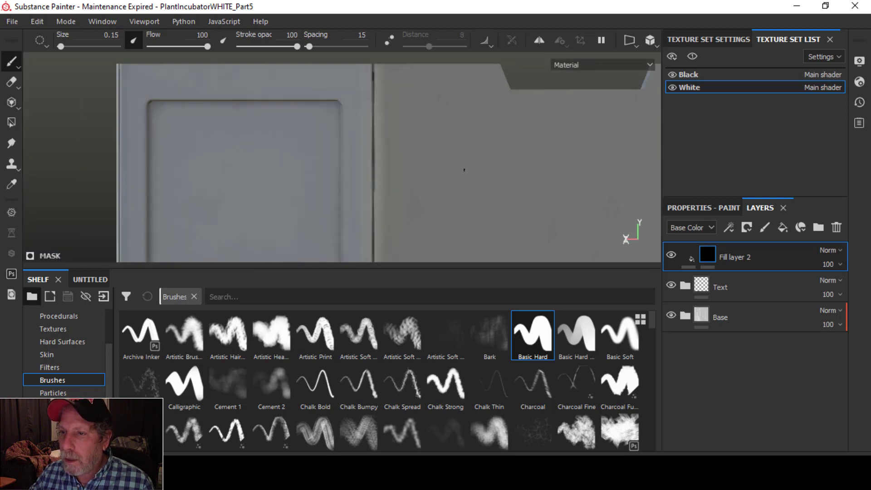
# - Inspect the lower housing from several sides, hide the side panels and frame the whole model
pyautogui.scroll(-5, 464, 168)
pyautogui.keyDown('alt'); pyautogui.moveTo(379, 169); pyautogui.dragTo(454, 181); pyautogui.keyUp('alt')
pyautogui.keyDown('alt'); pyautogui.moveTo(323, 196); pyautogui.dragTo(412, 195, button='middle'); pyautogui.keyUp('alt')
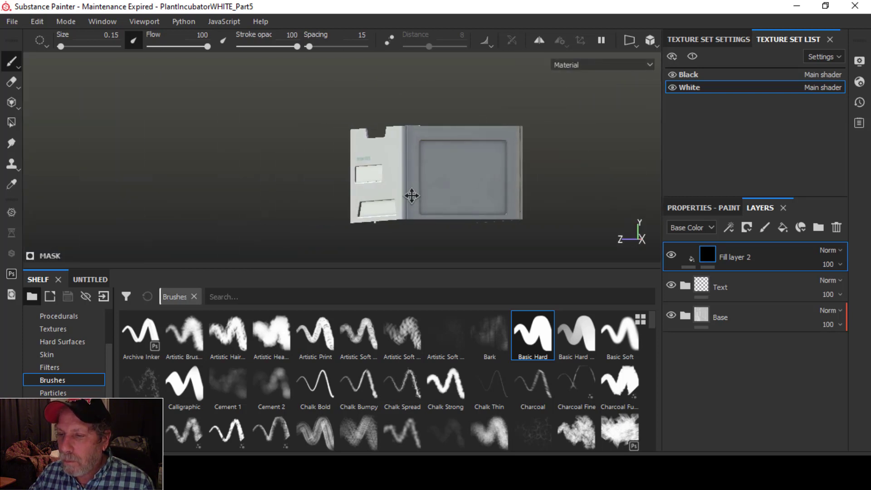
pyautogui.moveTo(411, 195)
pyautogui.keyDown('alt'); pyautogui.mouseDown()
pyautogui.moveTo(333, 204)
pyautogui.moveTo(446, 193)
pyautogui.moveTo(402, 198)
pyautogui.mouseUp(); pyautogui.keyUp('alt')
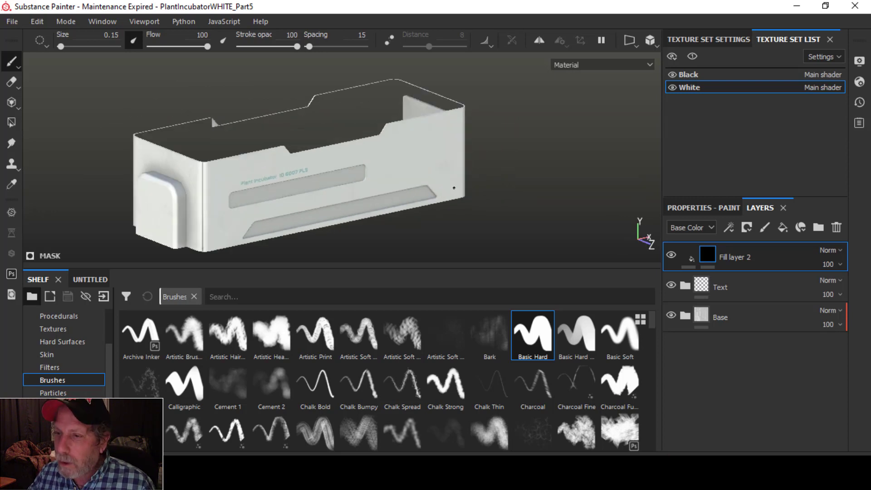
pyautogui.scroll(-4, 448, 187)
pyautogui.press('Tab')
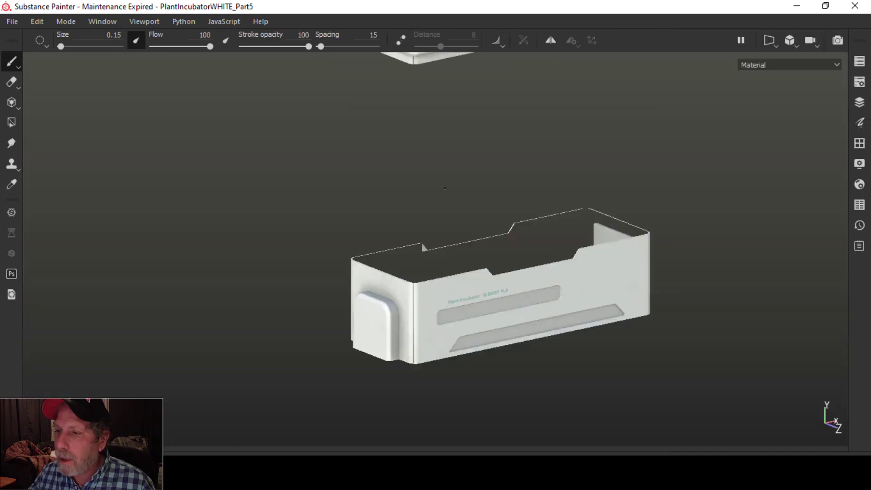
pyautogui.press('f')
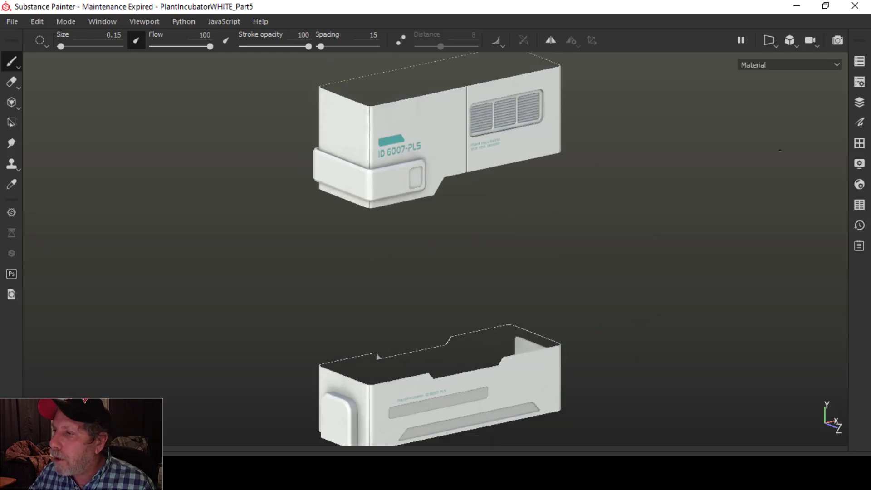
# - Enable temporal anti-aliasing and activate a color profile using orange_blue in the display settings
pyautogui.click(858, 168)
pyautogui.scroll(-10, 681, 320)
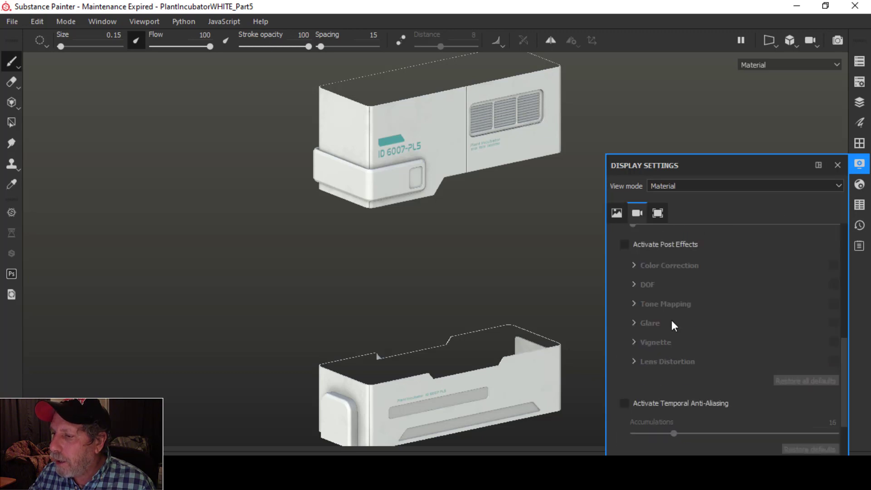
pyautogui.scroll(-3, 660, 322)
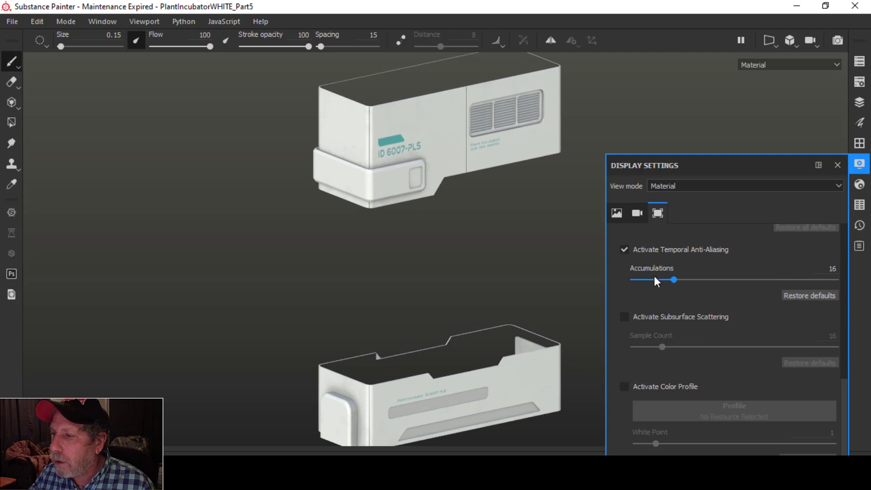
pyautogui.click(628, 386)
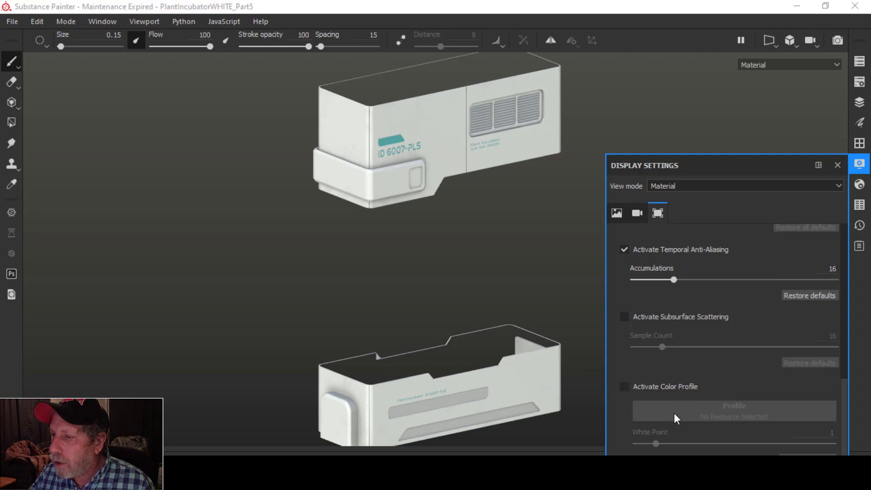
pyautogui.click(626, 388)
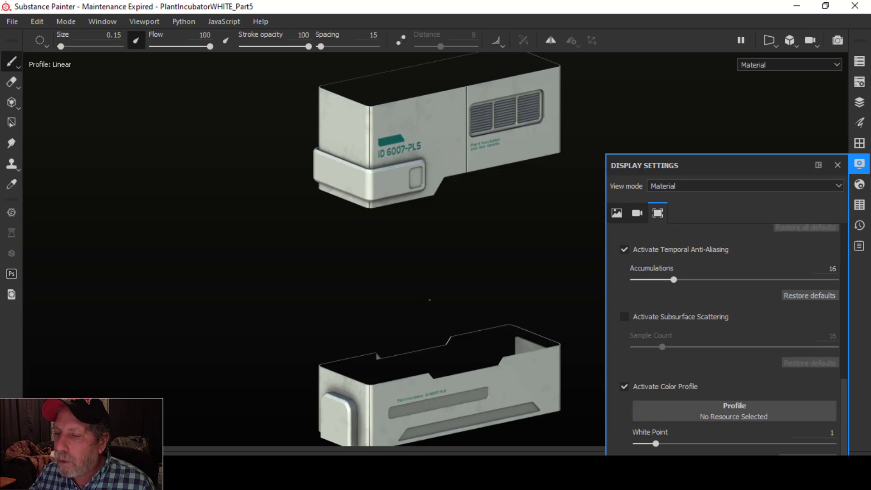
pyautogui.click(634, 414)
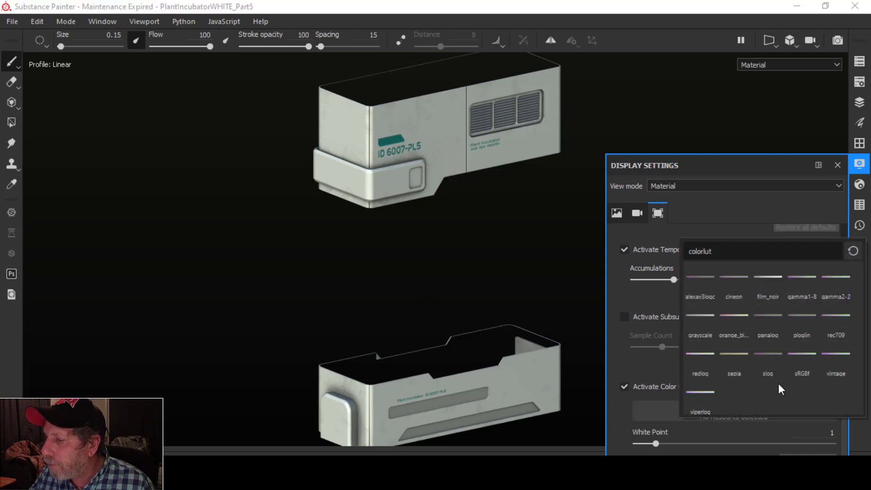
pyautogui.click(736, 320)
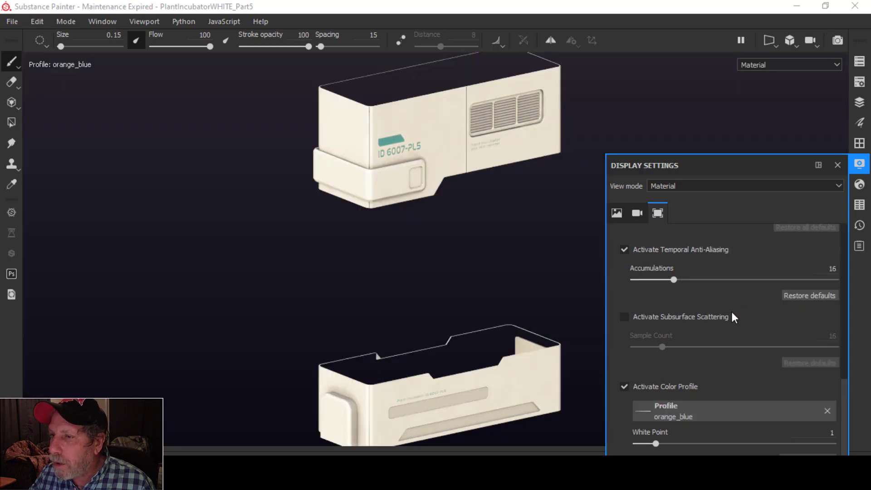
pyautogui.click(860, 165)
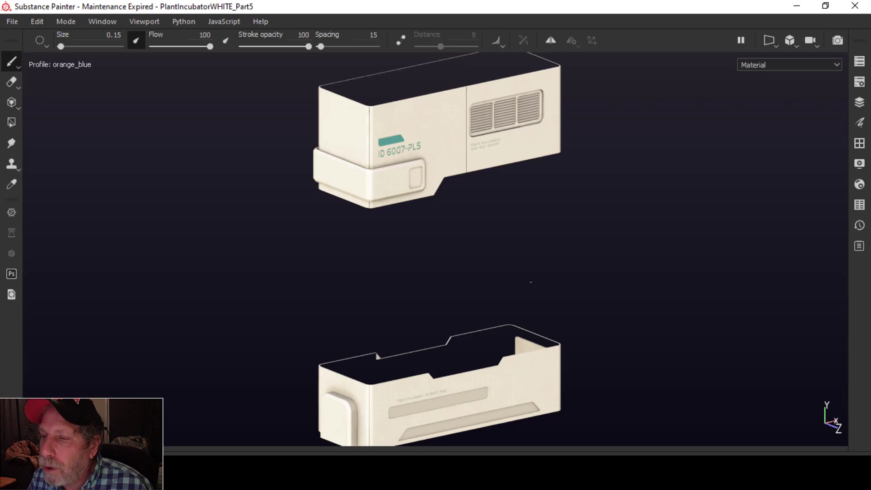
# - Examine the model with the color profile from slightly different angles under rotated environment lighting
pyautogui.keyDown('shift'); pyautogui.moveTo(532, 278); pyautogui.dragTo(509, 273, button='right'); pyautogui.keyUp('shift')
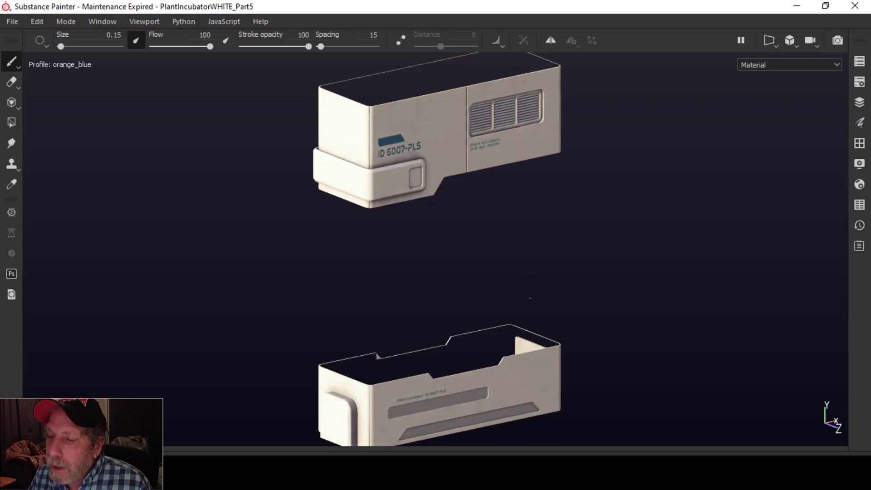
pyautogui.scroll(2, 526, 292)
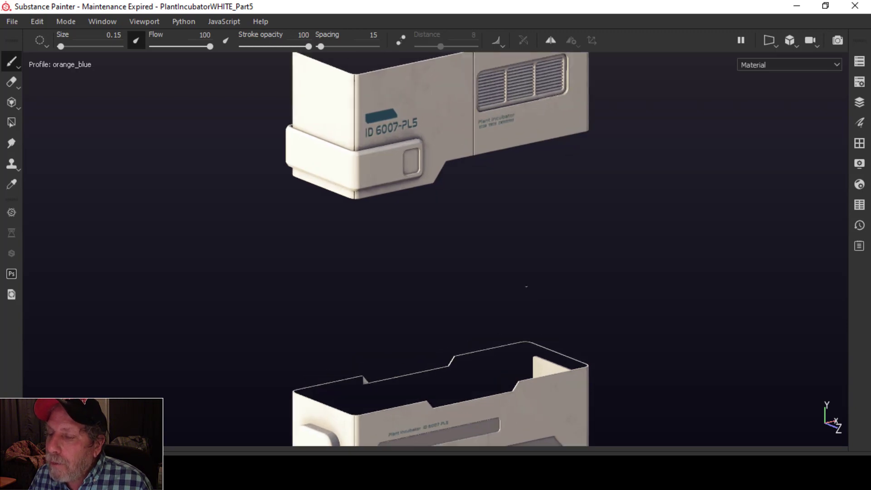
pyautogui.moveTo(499, 235)
pyautogui.keyDown('alt'); pyautogui.mouseDown()
pyautogui.moveTo(492, 248)
pyautogui.moveTo(511, 236)
pyautogui.mouseUp(); pyautogui.keyUp('alt')
pyautogui.keyDown('alt'); pyautogui.moveTo(529, 233); pyautogui.dragTo(515, 255, button='middle'); pyautogui.keyUp('alt')
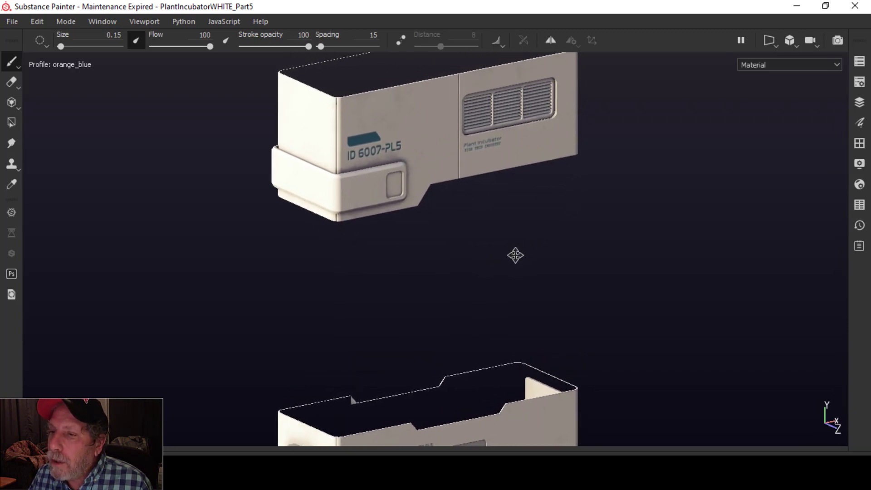
pyautogui.keyDown('alt'); pyautogui.moveTo(515, 255); pyautogui.dragTo(497, 249); pyautogui.keyUp('alt')
pyautogui.keyDown('alt'); pyautogui.moveTo(497, 249); pyautogui.dragTo(545, 349, button='middle'); pyautogui.keyUp('alt')
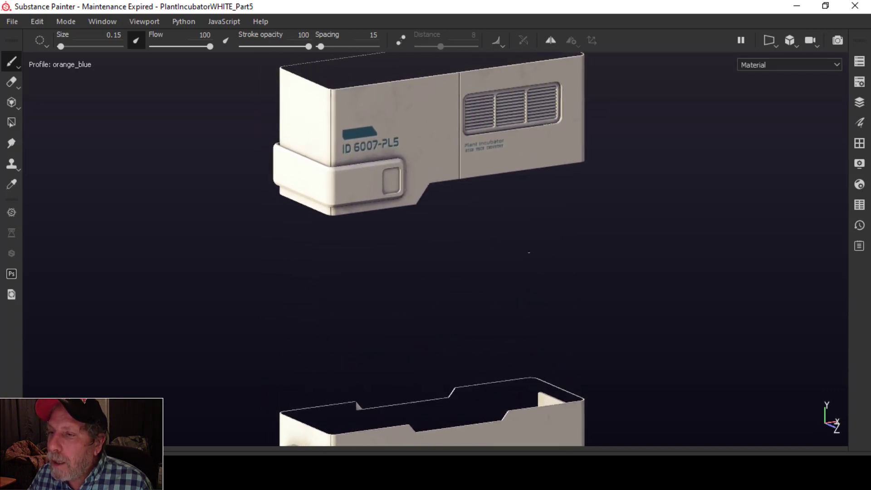
pyautogui.keyDown('alt'); pyautogui.moveTo(528, 252); pyautogui.dragTo(469, 254); pyautogui.keyUp('alt')
pyautogui.keyDown('alt'); pyautogui.moveTo(481, 270); pyautogui.dragTo(506, 209, button='middle'); pyautogui.keyUp('alt')
pyautogui.keyDown('alt'); pyautogui.moveTo(489, 235); pyautogui.dragTo(451, 245); pyautogui.keyUp('alt')
pyautogui.keyDown('alt'); pyautogui.moveTo(472, 228); pyautogui.dragTo(471, 276, button='middle'); pyautogui.keyUp('alt')
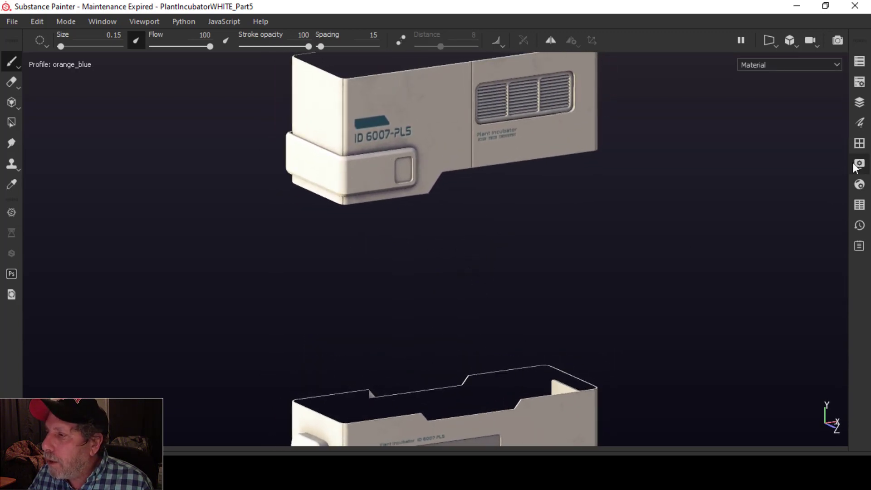
# - Disable temporal anti-aliasing and the color profile in the display settings
pyautogui.click(858, 164)
pyautogui.click(624, 250)
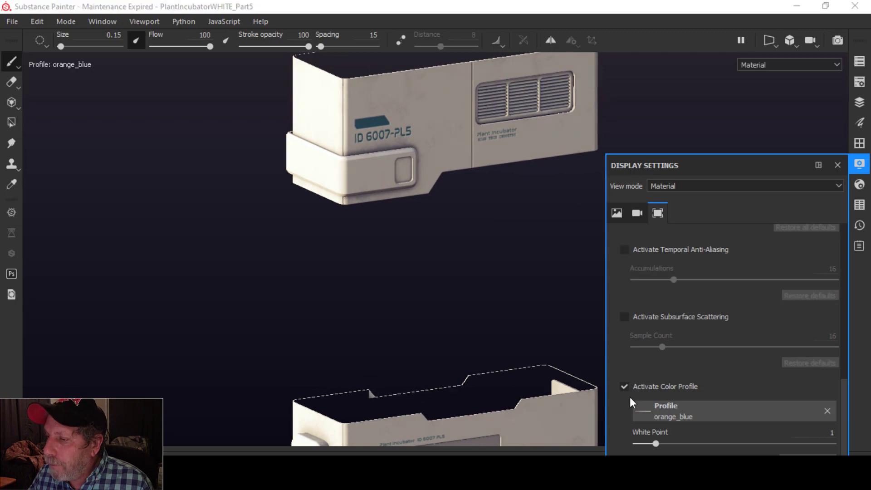
pyautogui.click(624, 386)
pyautogui.click(859, 165)
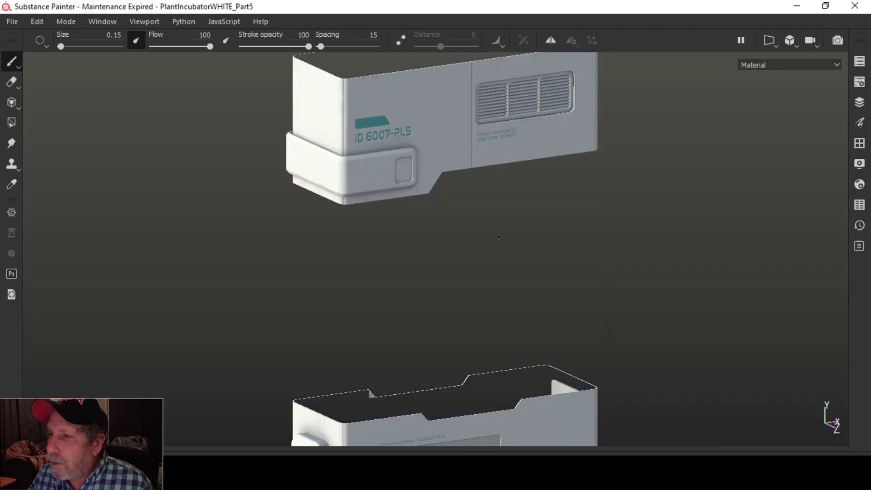
# - Bring back the side panels and rename the black-masked fill layer Lines
pyautogui.press('Tab')
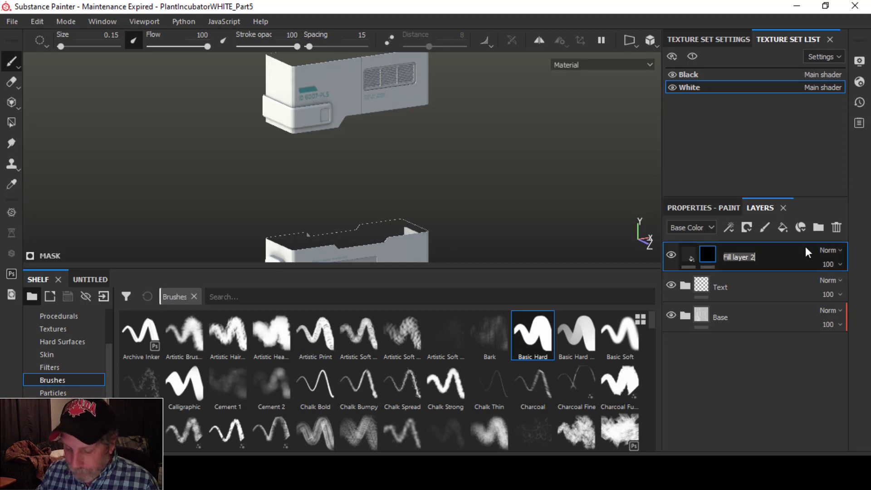
pyautogui.write('Lines')
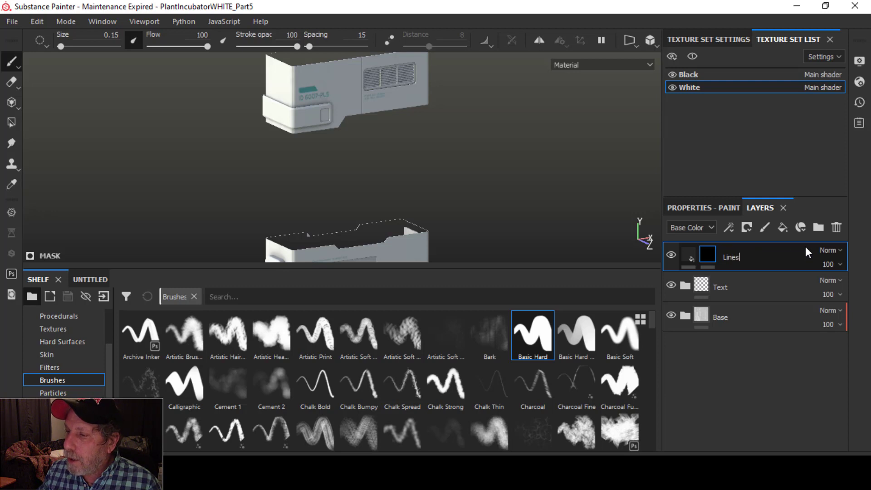
pyautogui.press('Return')
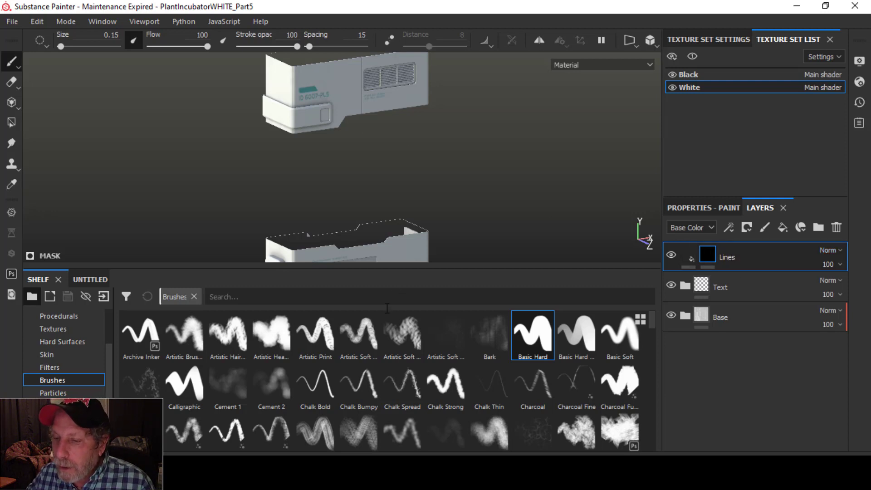
# - Switch to the IrfanView reference image, examine the incubator's upper housing details, and return to Substance Painter
pyautogui.click(373, 472)
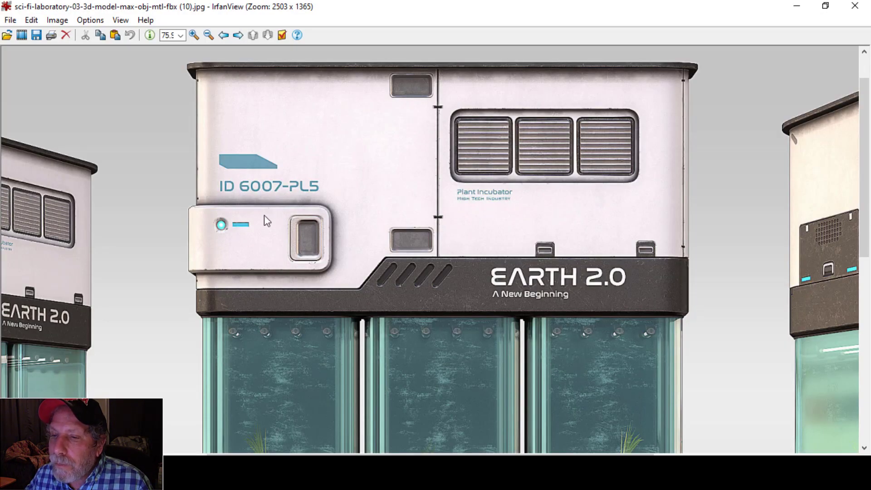
pyautogui.moveTo(268, 454); pyautogui.dragTo(72, 454)
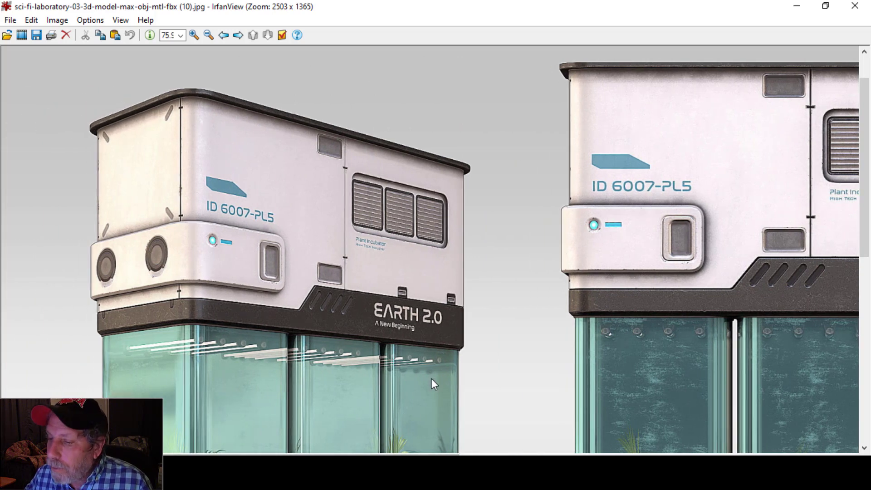
pyautogui.hotkey('alt', 'Tab')
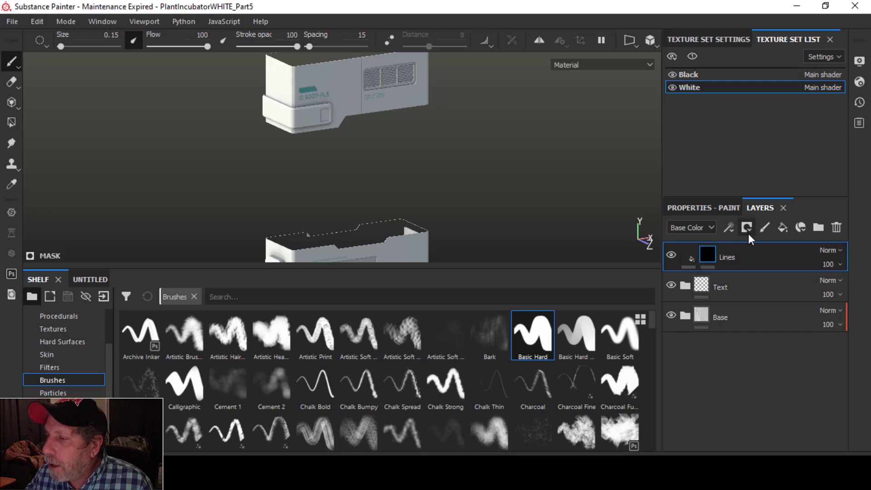
# - Add a new fill layer above Lines and give it a black mask
pyautogui.click(780, 231)
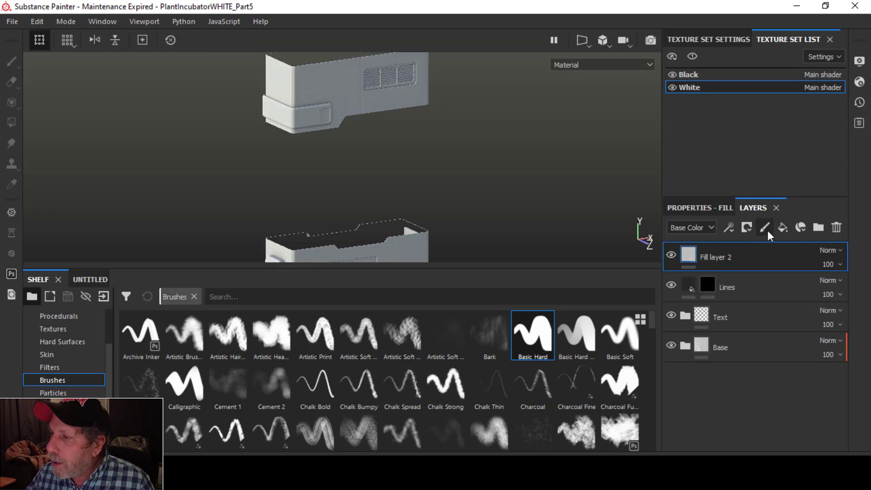
pyautogui.click(747, 227)
pyautogui.click(762, 257)
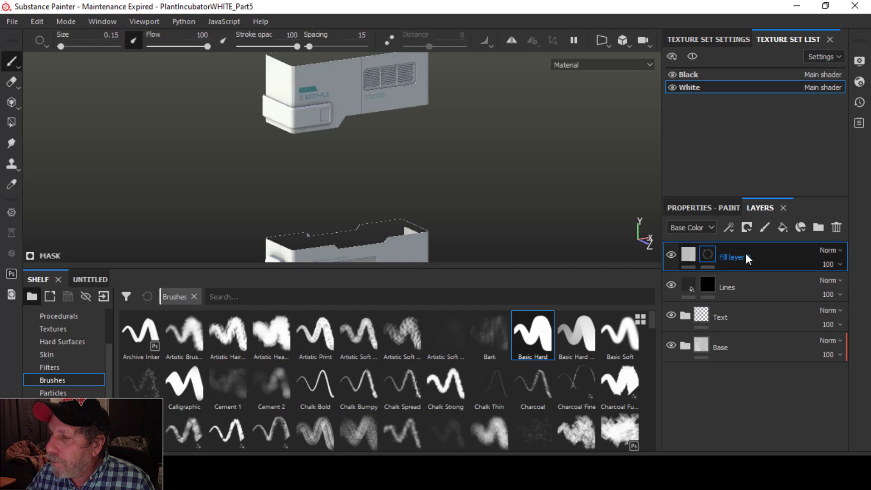
# - Limit the new fill layer's material channels to color and height
pyautogui.click(693, 255)
pyautogui.click(702, 209)
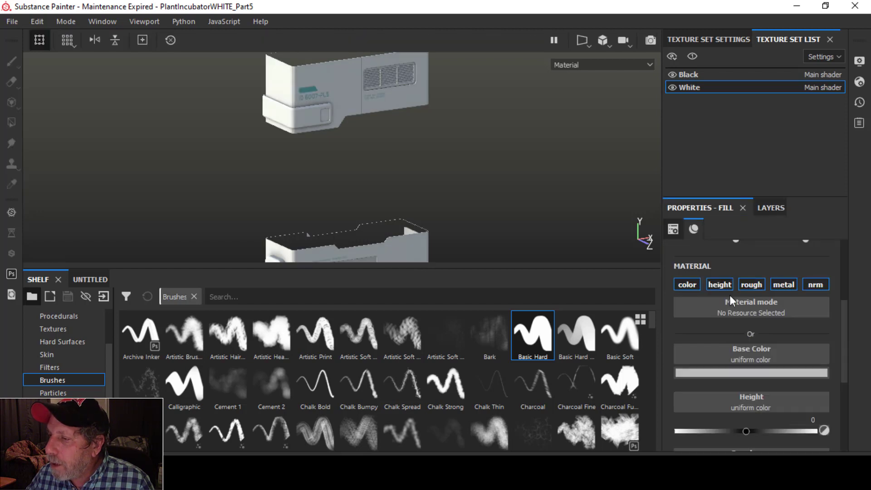
pyautogui.click(720, 284)
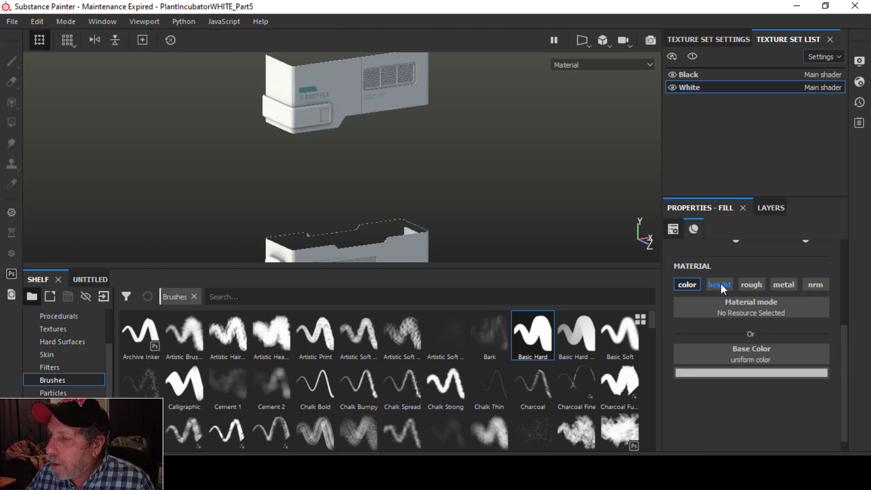
pyautogui.click(720, 284)
# - Set the fill layer's base color to a near-black grey and its height to -0.1261
pyautogui.click(732, 374)
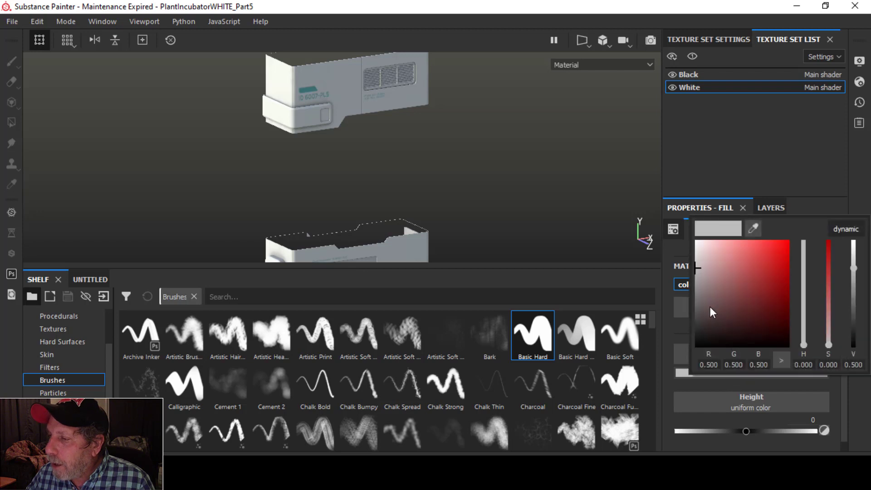
pyautogui.moveTo(711, 307); pyautogui.dragTo(691, 329)
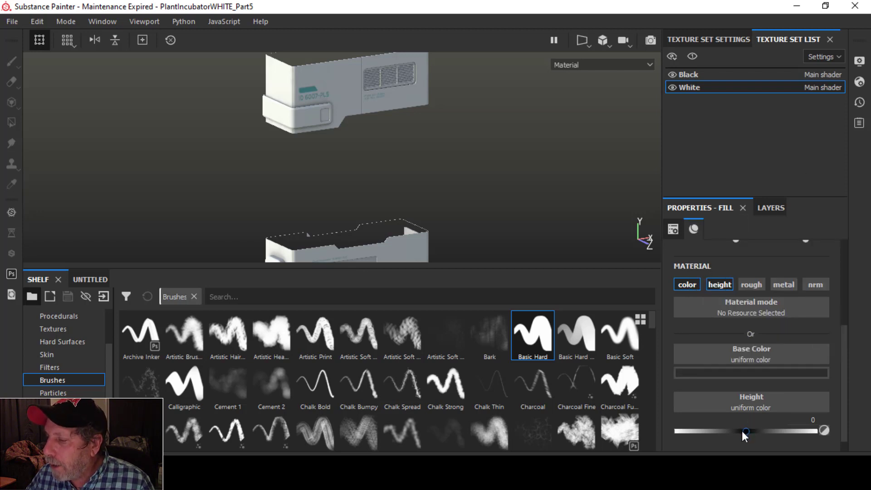
pyautogui.moveTo(742, 431); pyautogui.dragTo(737, 433)
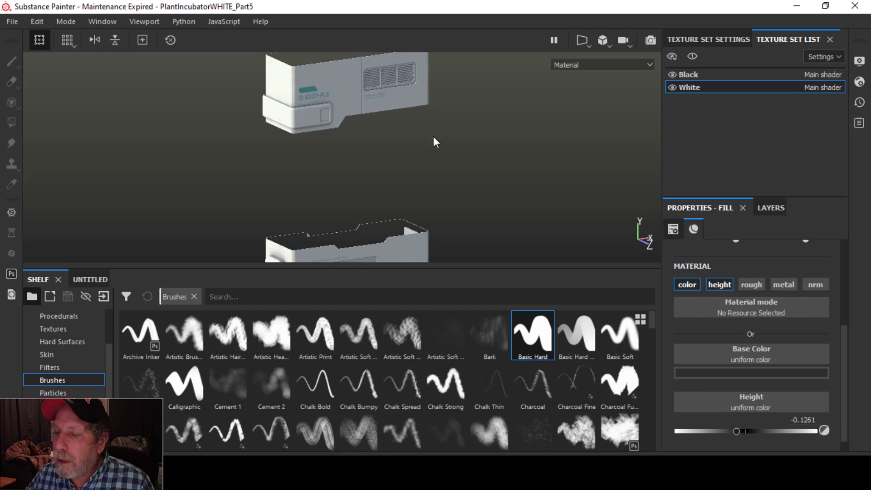
# - Examine the front face of the upper housing around its vertical seam and compare it with the IrfanView reference image
pyautogui.moveTo(346, 150)
pyautogui.keyDown('alt'); pyautogui.mouseDown(button='middle')
pyautogui.moveTo(390, 145)
pyautogui.moveTo(349, 159)
pyautogui.mouseUp(button='middle'); pyautogui.keyUp('alt')
pyautogui.keyDown('alt'); pyautogui.keyDown('shift'); pyautogui.moveTo(427, 171); pyautogui.dragTo(362, 155); pyautogui.keyUp('shift'); pyautogui.keyUp('alt')
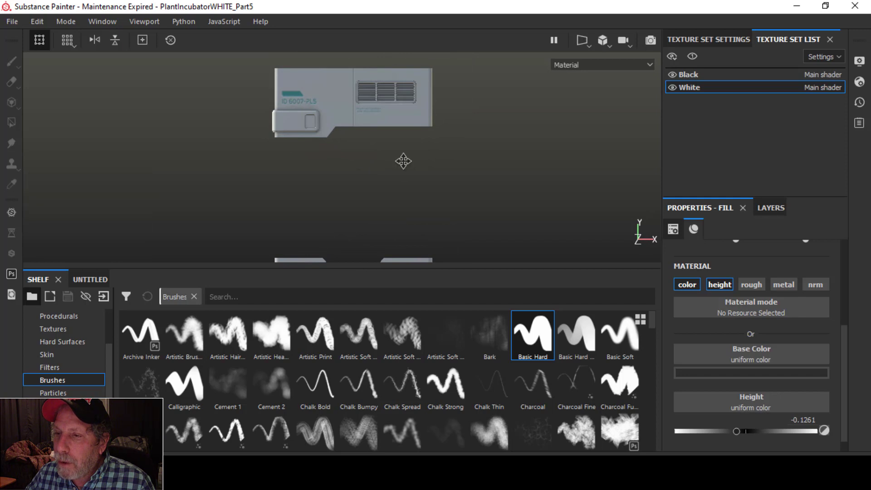
pyautogui.keyDown('alt'); pyautogui.moveTo(403, 161); pyautogui.dragTo(415, 198, button='middle'); pyautogui.keyUp('alt')
pyautogui.scroll(-2, 429, 173)
pyautogui.scroll(6, 432, 171)
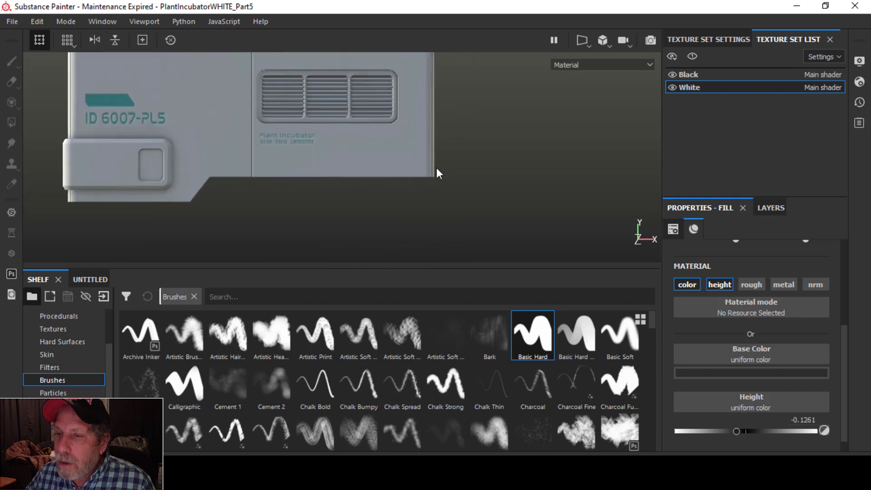
pyautogui.keyDown('shift'); pyautogui.moveTo(437, 170); pyautogui.dragTo(362, 172, button='right'); pyautogui.keyUp('shift')
pyautogui.keyDown('alt'); pyautogui.moveTo(350, 170); pyautogui.dragTo(426, 218, button='middle'); pyautogui.keyUp('alt')
pyautogui.scroll(1, 401, 195)
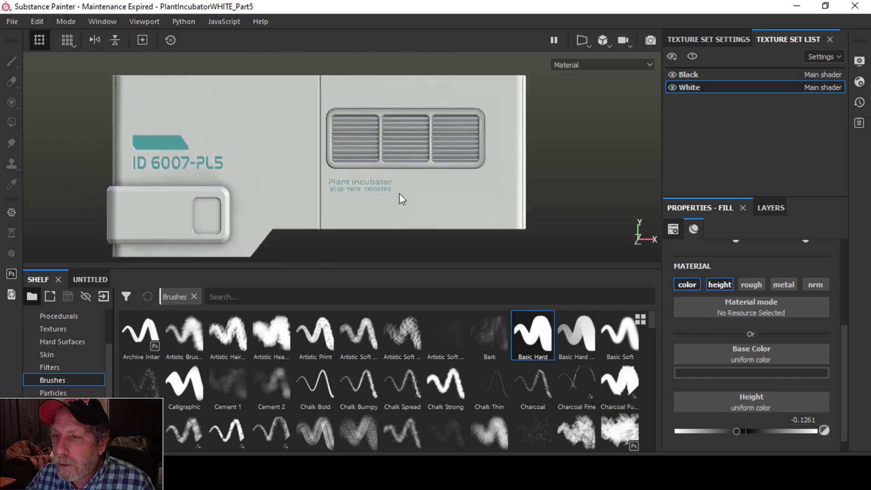
pyautogui.scroll(2, 395, 193)
pyautogui.keyDown('alt'); pyautogui.moveTo(387, 186); pyautogui.dragTo(438, 216, button='middle'); pyautogui.keyUp('alt')
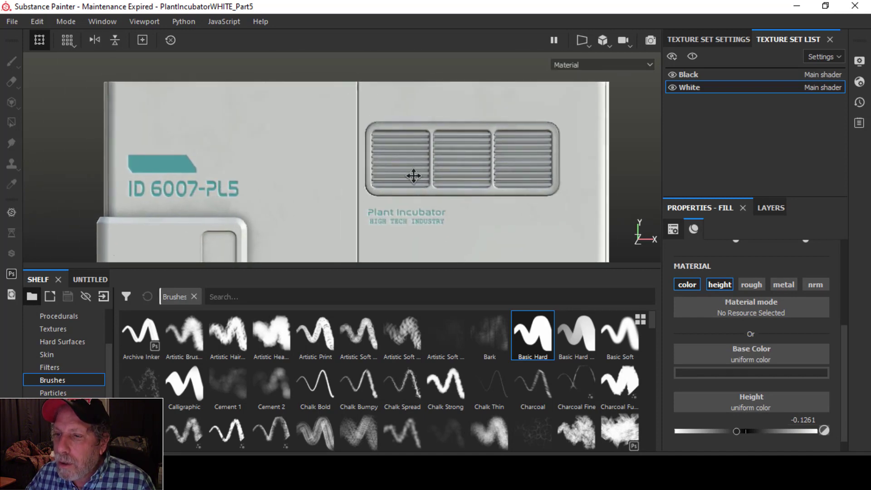
pyautogui.keyDown('alt'); pyautogui.moveTo(413, 175); pyautogui.dragTo(410, 158, button='middle'); pyautogui.keyUp('alt')
pyautogui.click(393, 465)
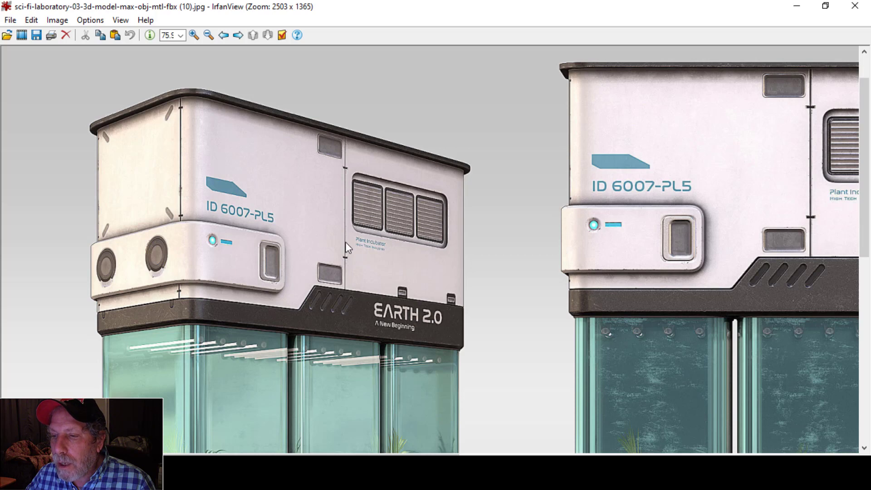
pyautogui.hotkey('alt', 'Tab')
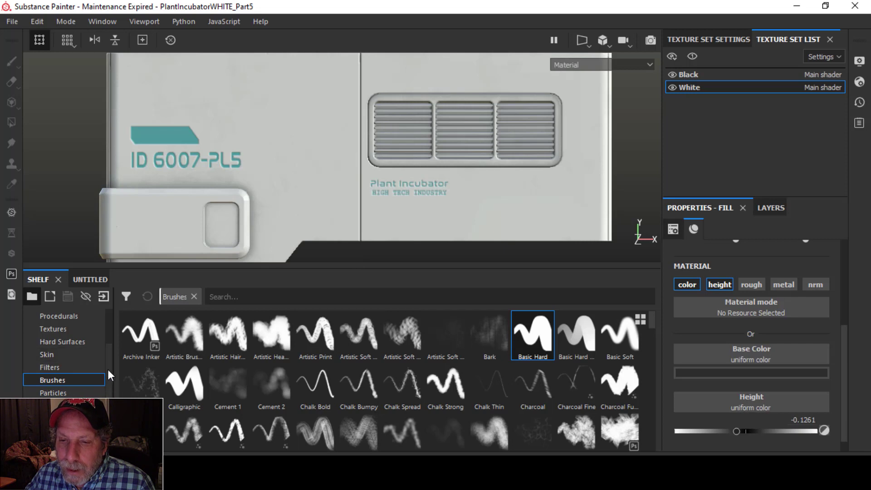
# - Search the shelf's alphas for "sq" and choose the plain solid square alpha
pyautogui.scroll(3, 104, 349)
pyautogui.click(59, 341)
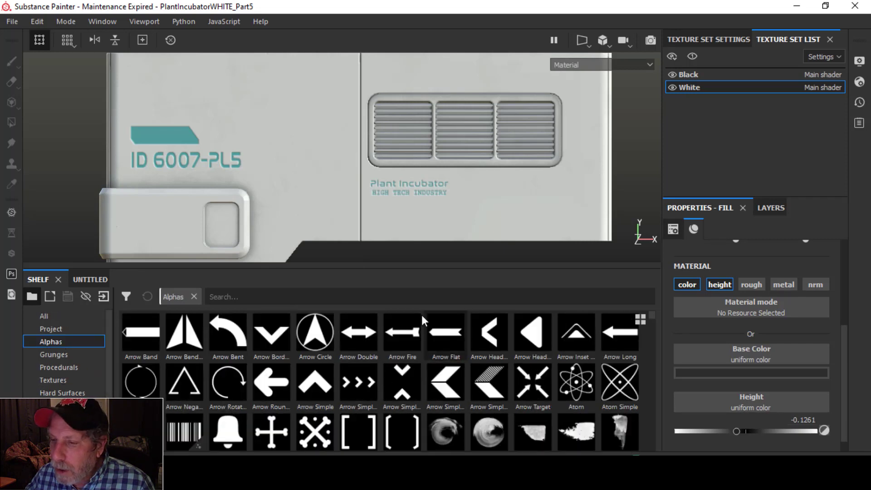
pyautogui.click(372, 292)
pyautogui.write('a')
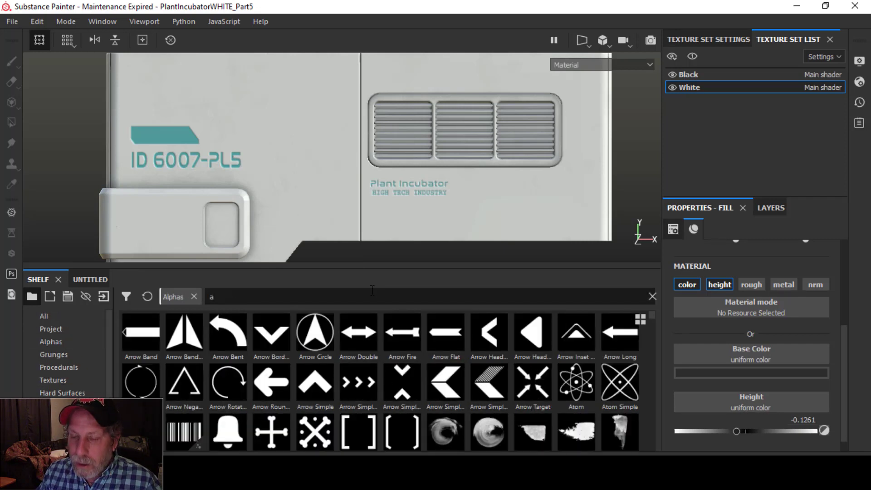
pyautogui.press('BackSpace')
pyautogui.write('sq')
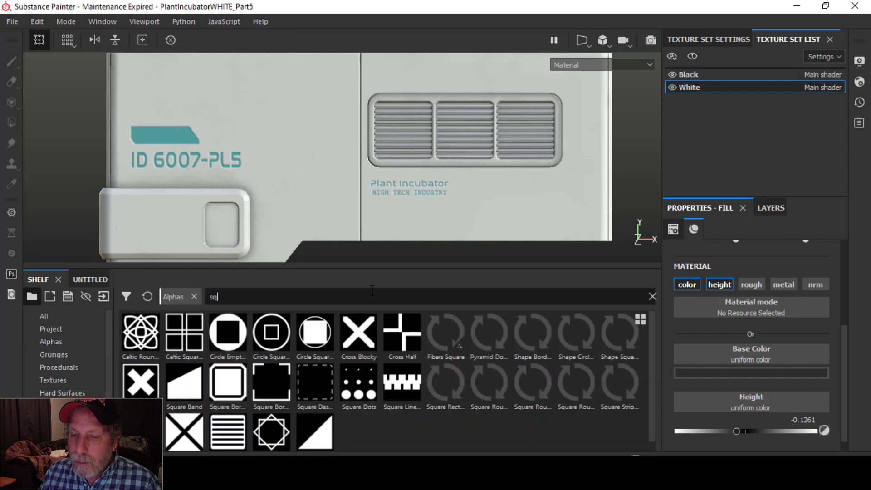
pyautogui.click(446, 385)
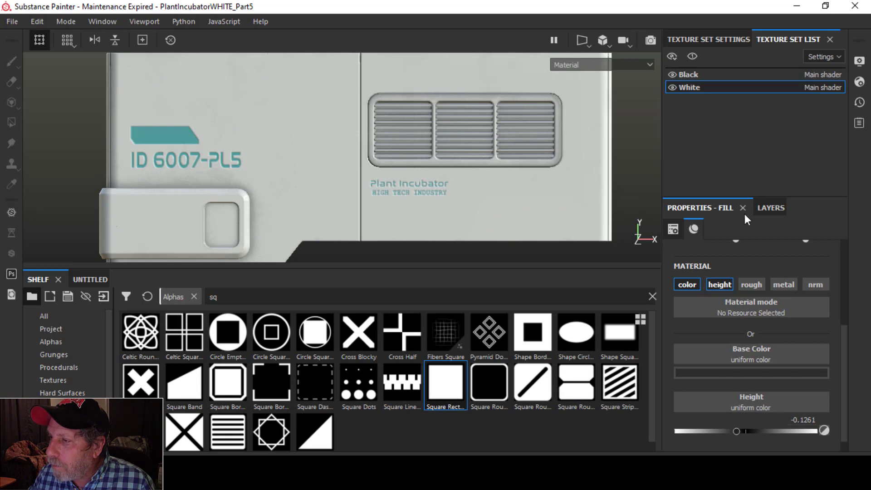
# - Activate the paint brush on Fill layer 2's mask and look through its alpha and stencil settings
pyautogui.click(760, 205)
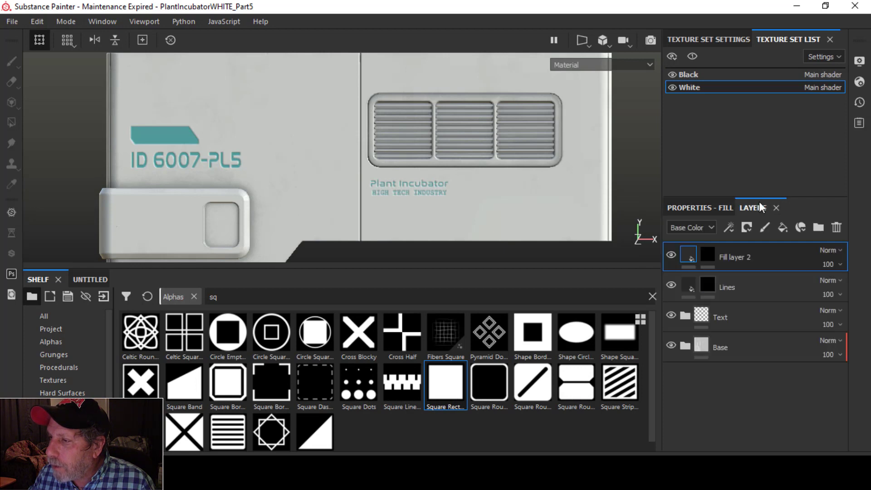
pyautogui.click(704, 211)
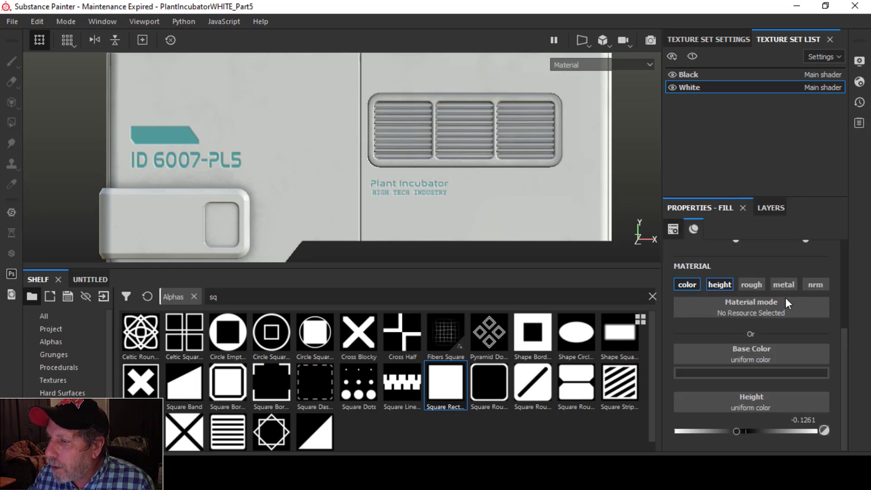
pyautogui.click(763, 207)
pyautogui.press('1')
pyautogui.click(701, 207)
pyautogui.scroll(-3, 763, 388)
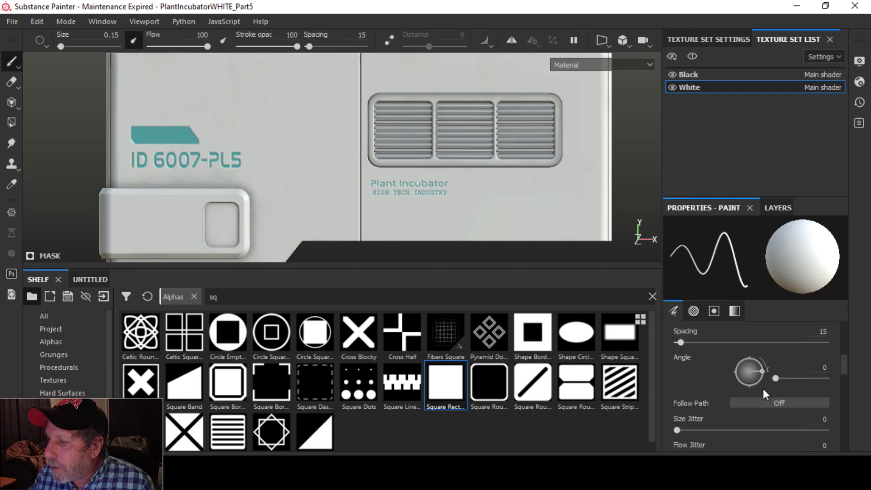
pyautogui.scroll(-10, 762, 385)
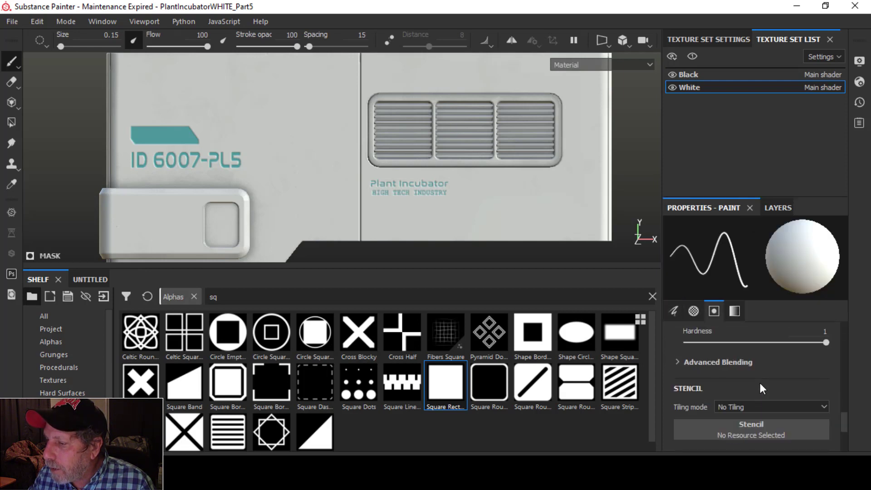
pyautogui.scroll(1, 760, 382)
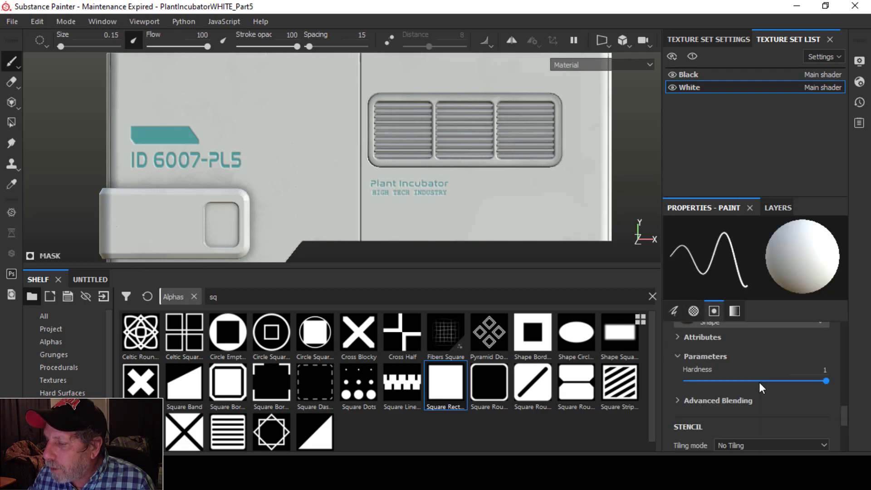
pyautogui.scroll(-3, 758, 382)
pyautogui.scroll(2, 759, 382)
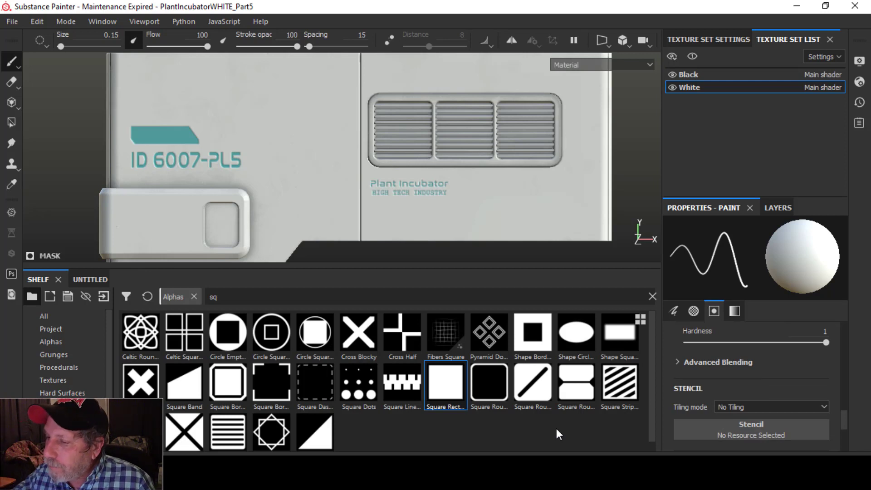
# - Assign the squeezable square shape alpha to the brush, with hardness 1 and squeeze 0.181
pyautogui.click(628, 331)
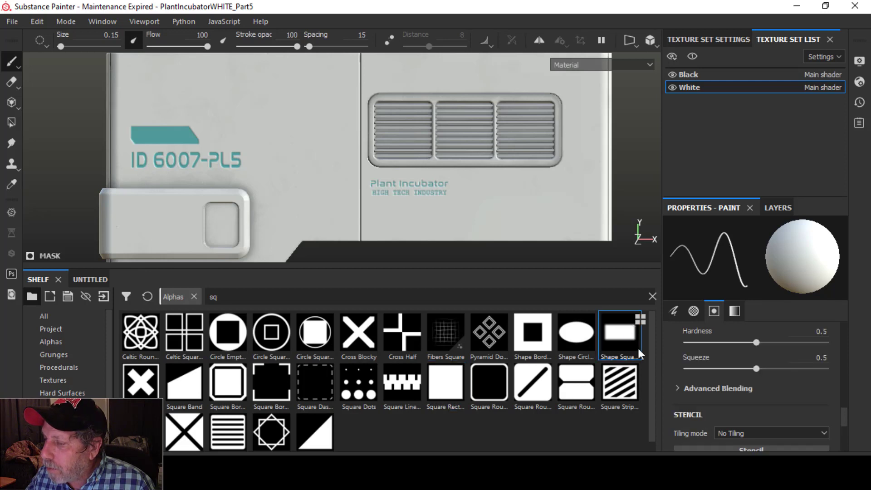
pyautogui.moveTo(758, 341); pyautogui.dragTo(825, 343)
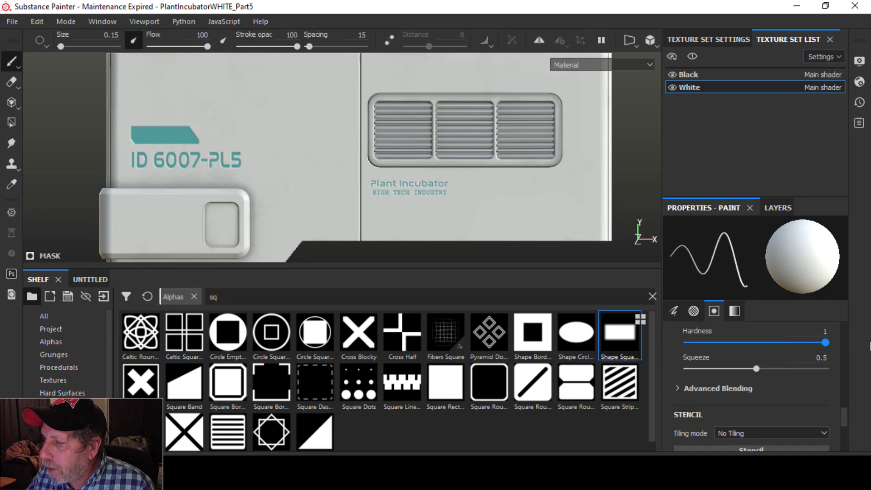
pyautogui.moveTo(755, 369); pyautogui.dragTo(711, 368)
# - Try stamping a bar across the housing's vertical seam at brush size 25.72, and undo the stamp
pyautogui.scroll(-2, 372, 226)
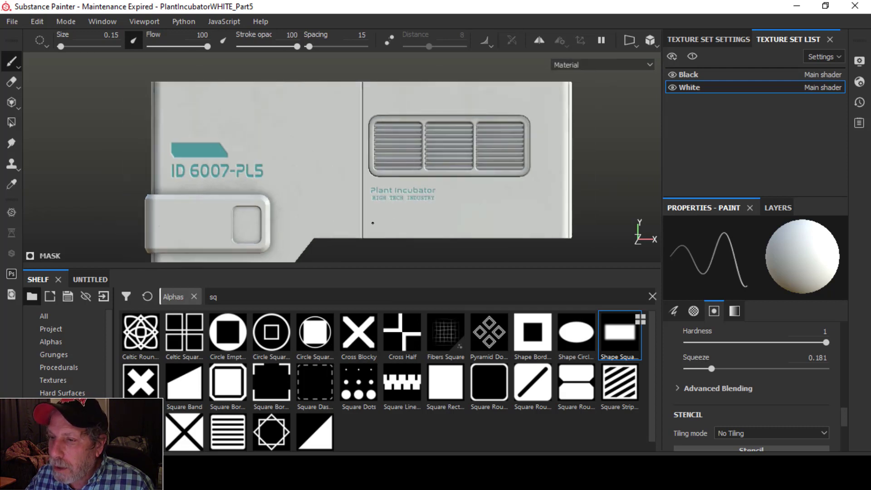
pyautogui.keyDown('ctrl'); pyautogui.moveTo(371, 226); pyautogui.dragTo(390, 221, button='right'); pyautogui.keyUp('ctrl')
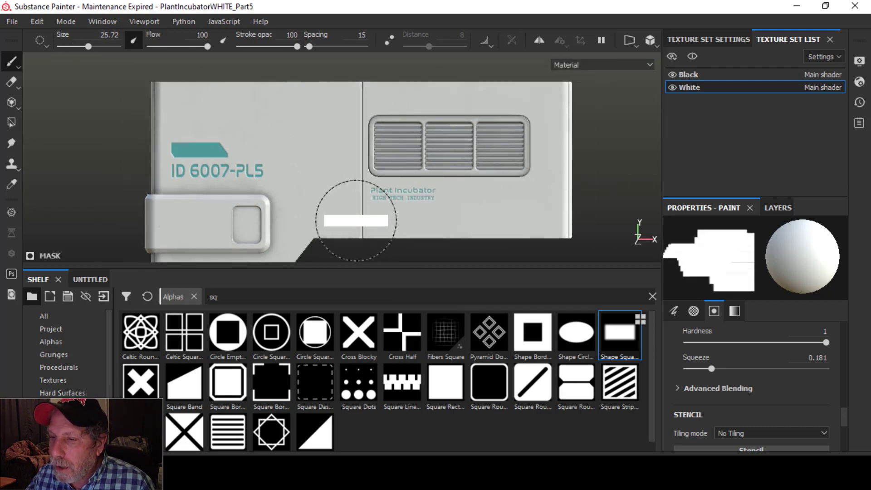
pyautogui.click(364, 214)
pyautogui.scroll(-2, 428, 227)
pyautogui.scroll(3, 428, 229)
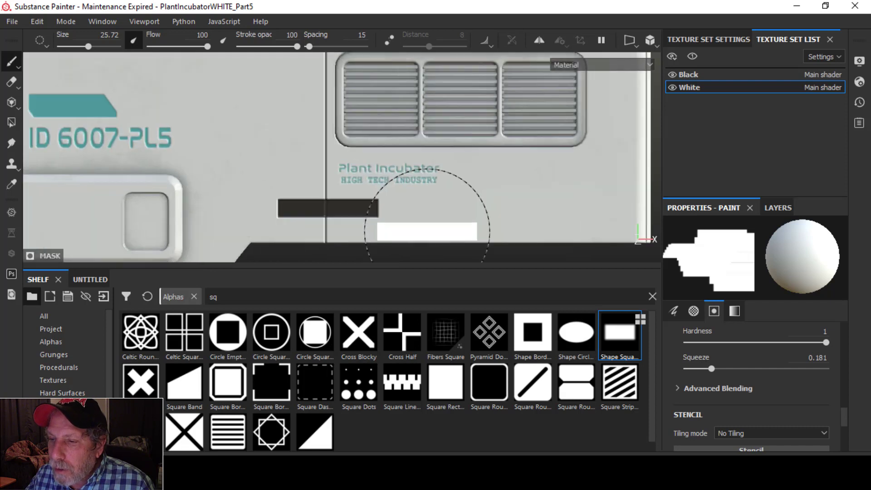
pyautogui.hotkey('ctrl', 'z')
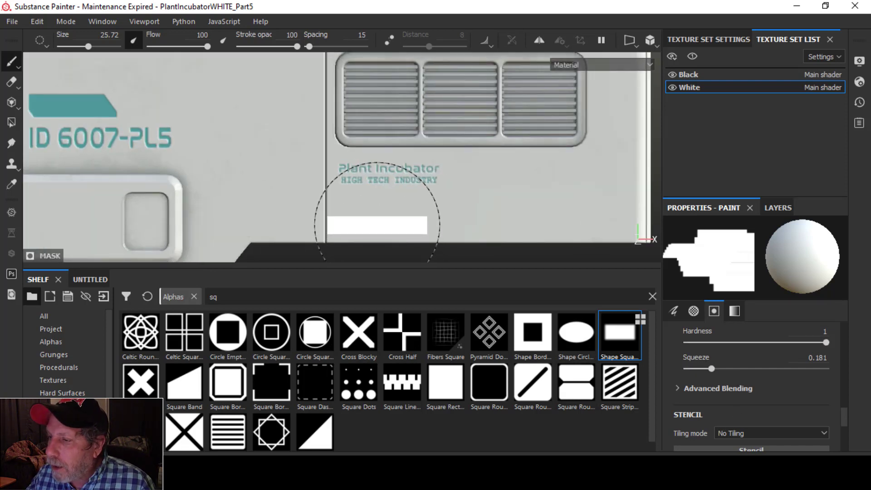
# - Check the small seam marks in the IrfanView reference, and set the brush's squeeze to 0.38 and size to 2.49
pyautogui.moveTo(712, 368); pyautogui.dragTo(720, 368)
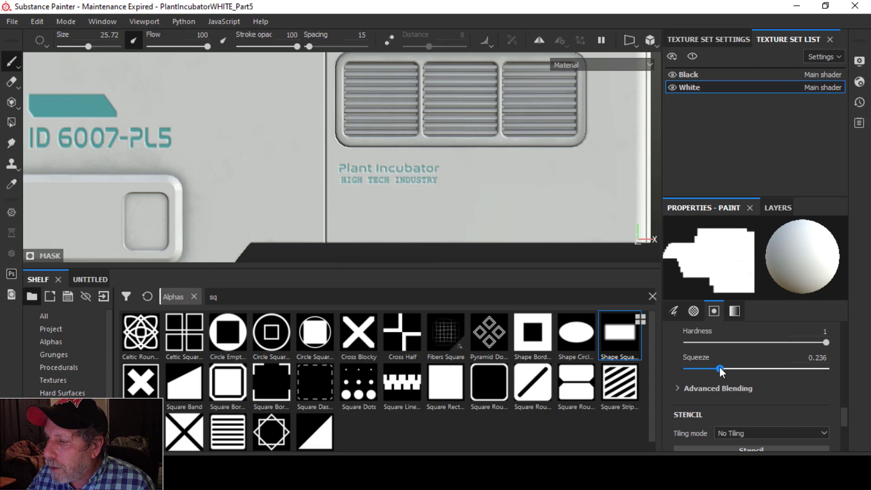
pyautogui.keyDown('ctrl'); pyautogui.moveTo(324, 198); pyautogui.dragTo(324, 198, button='right'); pyautogui.keyUp('ctrl')
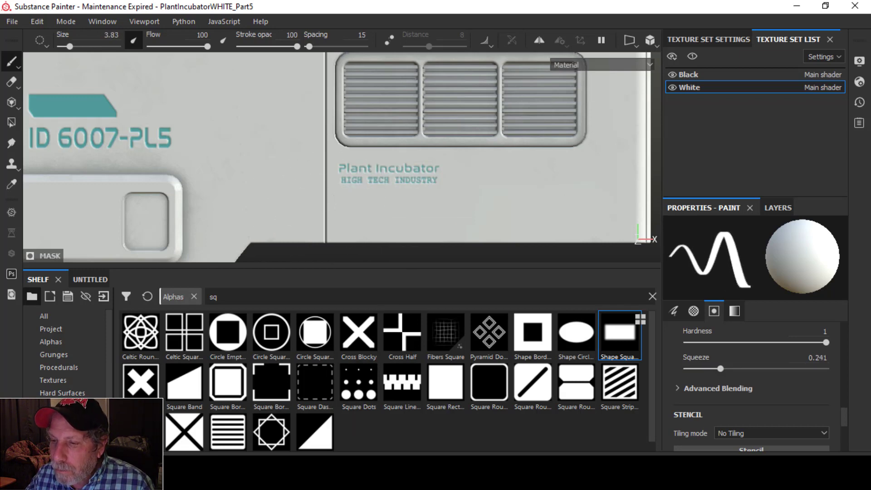
pyautogui.click(327, 463)
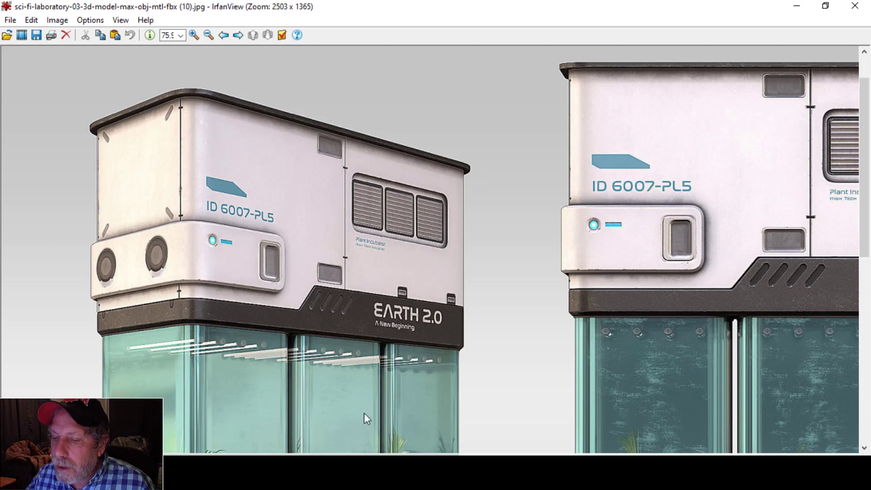
pyautogui.hotkey('alt', 'Tab')
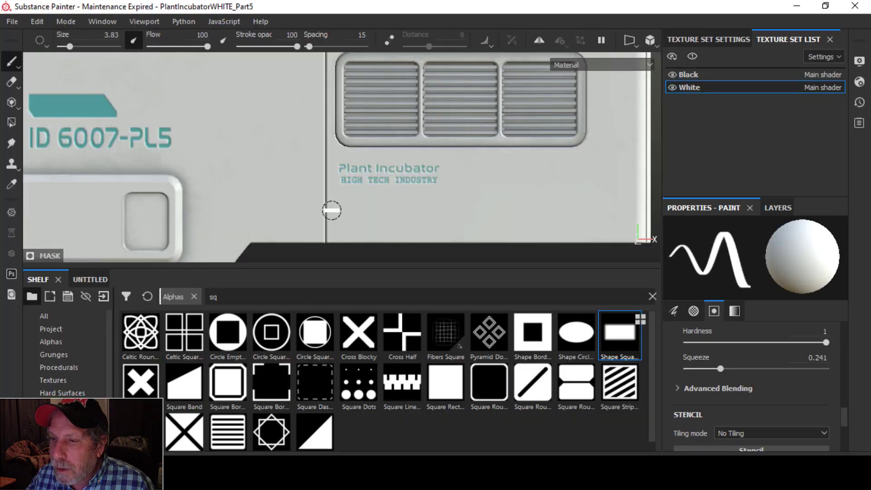
pyautogui.keyDown('ctrl'); pyautogui.moveTo(325, 210); pyautogui.dragTo(325, 210, button='right'); pyautogui.keyUp('ctrl')
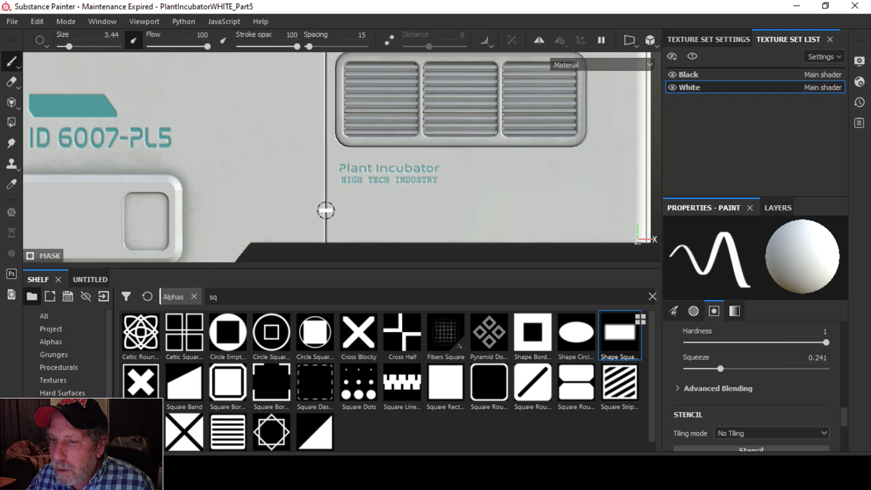
pyautogui.scroll(2, 339, 218)
pyautogui.scroll(2, 339, 218)
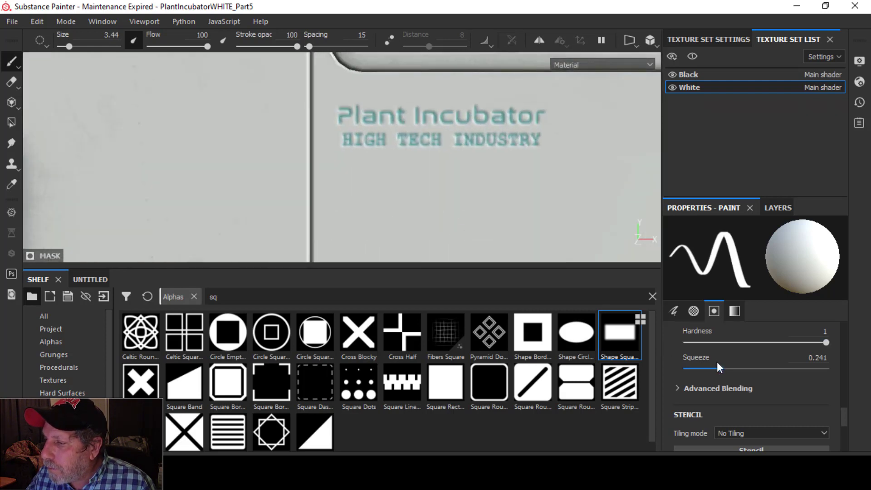
pyautogui.moveTo(720, 370); pyautogui.dragTo(740, 368)
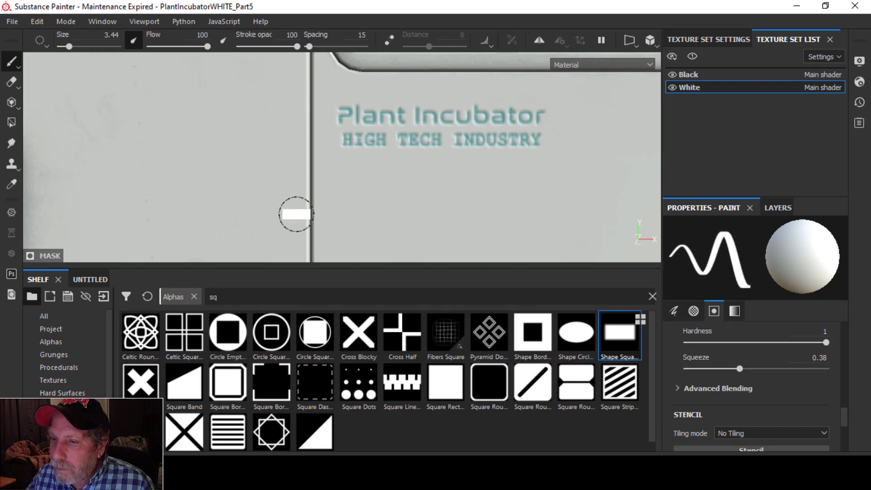
pyautogui.keyDown('ctrl'); pyautogui.moveTo(295, 214); pyautogui.dragTo(307, 214, button='right'); pyautogui.keyUp('ctrl')
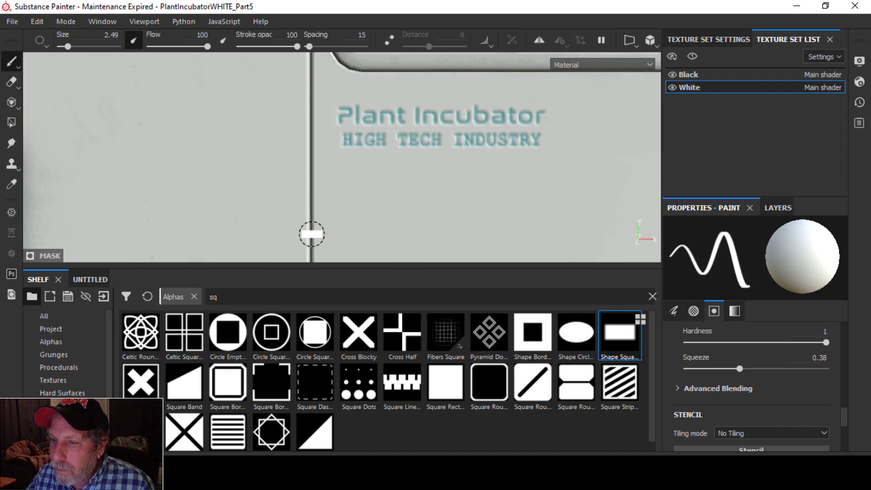
# - Stamp a small dark bar across the vertical seam near the vent's upper corner and compare it with the IrfanView reference
pyautogui.scroll(-2, 399, 170)
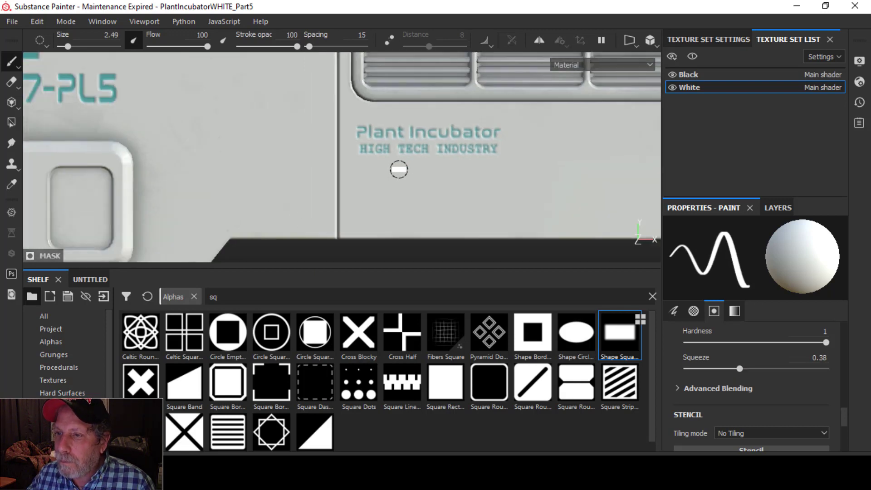
pyautogui.scroll(-3, 399, 170)
pyautogui.moveTo(396, 142); pyautogui.dragTo(403, 244, button='middle')
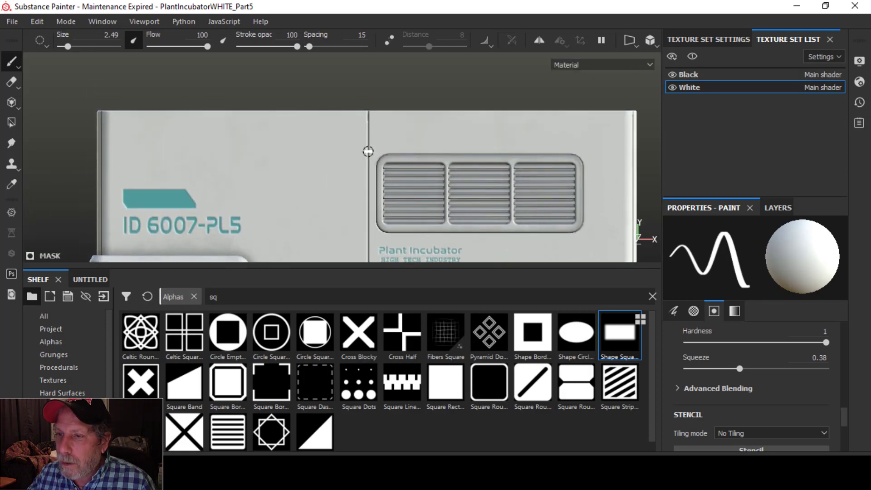
pyautogui.scroll(-2, 389, 149)
pyautogui.scroll(5, 422, 171)
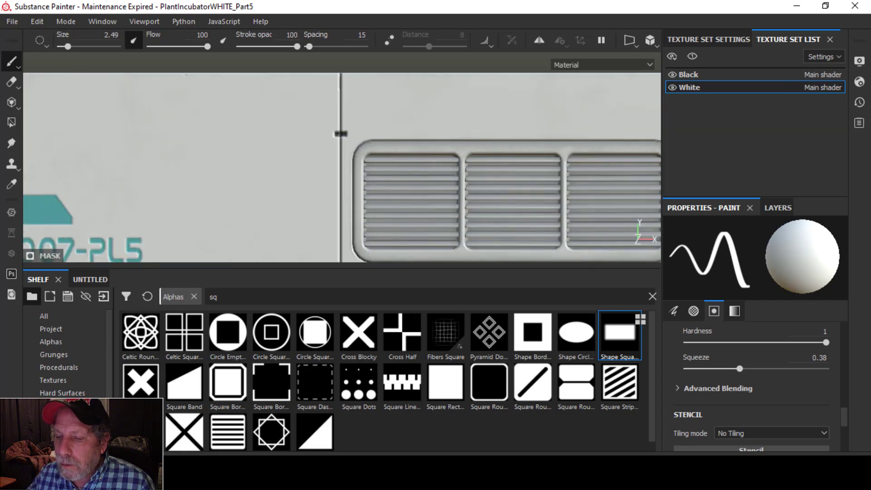
pyautogui.hotkey('alt', 'Tab')
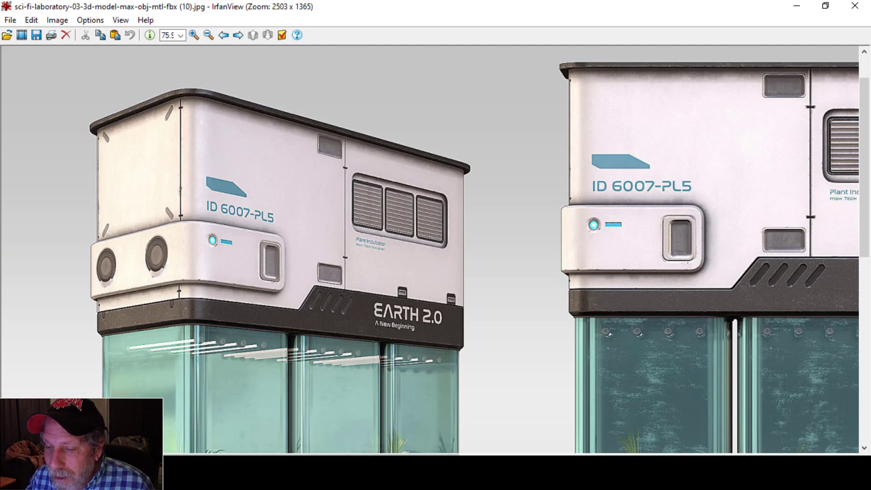
pyautogui.hotkey('alt', 'Tab')
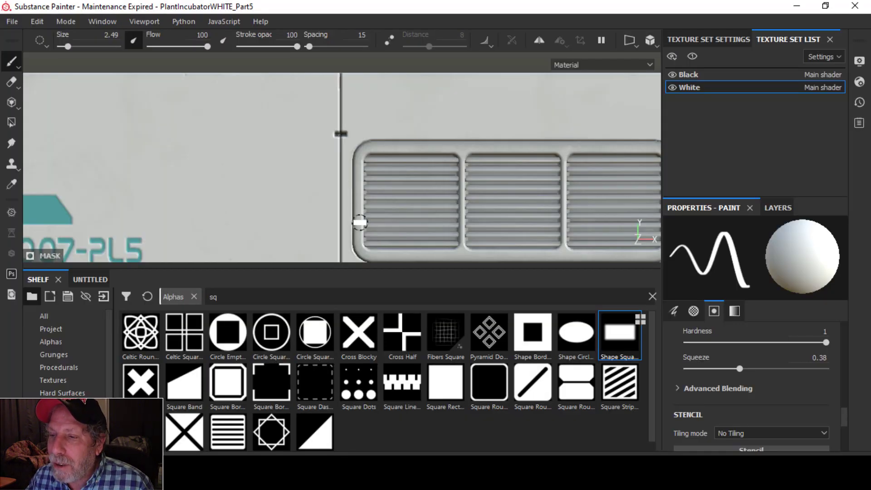
# - Stamp a second dark bar on the front wall's vertical seam, below the Plant Incubator lettering, and compare its placement with the IrfanView reference
pyautogui.keyDown('alt'); pyautogui.moveTo(358, 219); pyautogui.dragTo(363, 133, button='middle'); pyautogui.keyUp('alt')
pyautogui.scroll(-2, 383, 169)
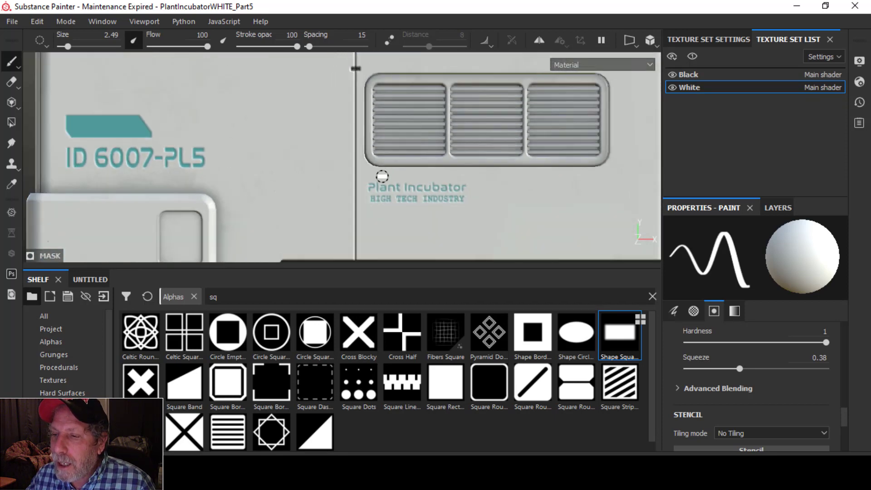
pyautogui.keyDown('alt'); pyautogui.moveTo(404, 209); pyautogui.dragTo(402, 181, button='middle'); pyautogui.keyUp('alt')
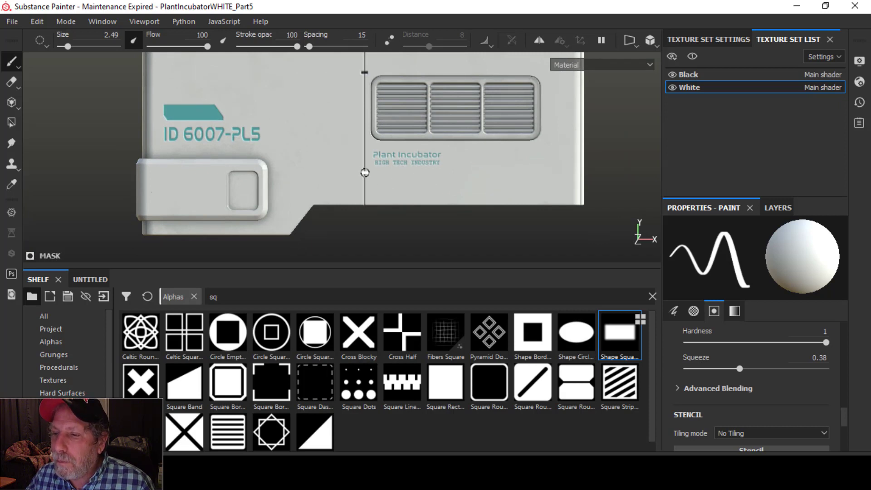
pyautogui.keyDown('alt'); pyautogui.moveTo(406, 176); pyautogui.dragTo(453, 184); pyautogui.keyUp('alt')
pyautogui.keyDown('alt'); pyautogui.moveTo(452, 184); pyautogui.dragTo(456, 171, button='middle'); pyautogui.keyUp('alt')
pyautogui.click(373, 464)
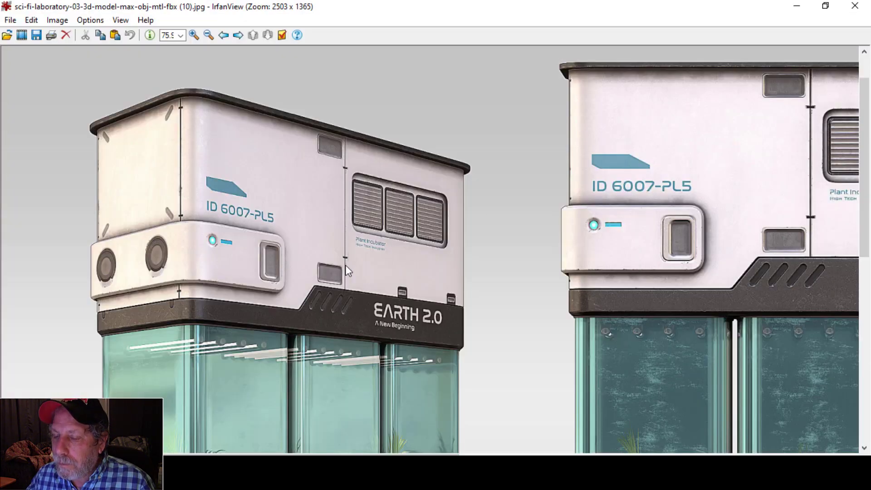
pyautogui.click(394, 463)
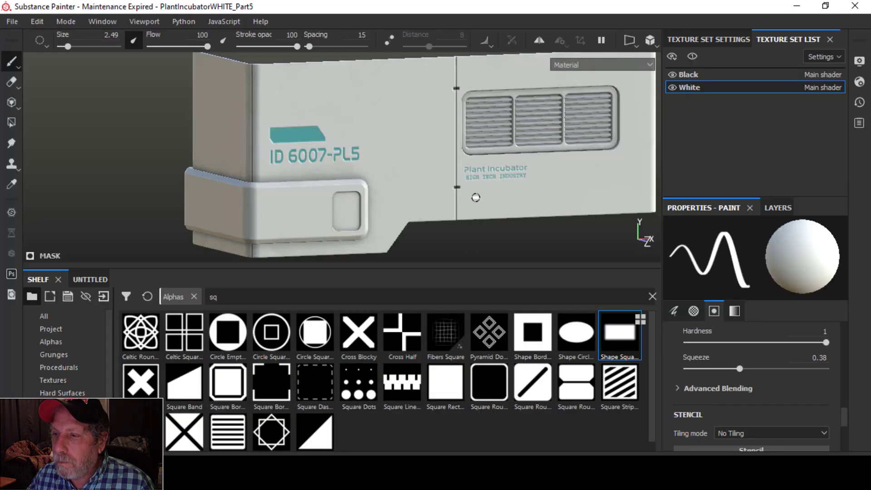
# - Check the IrfanView reference, and stamp dark bars on the corner seam beside the ID lettering, above the protruding panel and near the top edge
pyautogui.click(442, 464)
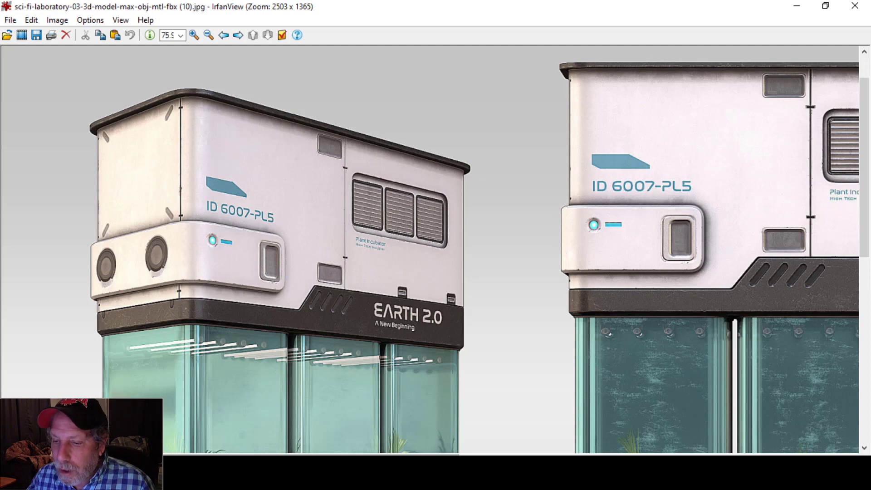
pyautogui.click(279, 463)
pyautogui.moveTo(253, 194)
pyautogui.keyDown('alt'); pyautogui.mouseDown()
pyautogui.moveTo(309, 175)
pyautogui.moveTo(331, 184)
pyautogui.moveTo(248, 194)
pyautogui.moveTo(343, 194)
pyautogui.mouseUp(); pyautogui.keyUp('alt')
pyautogui.scroll(5, 343, 194)
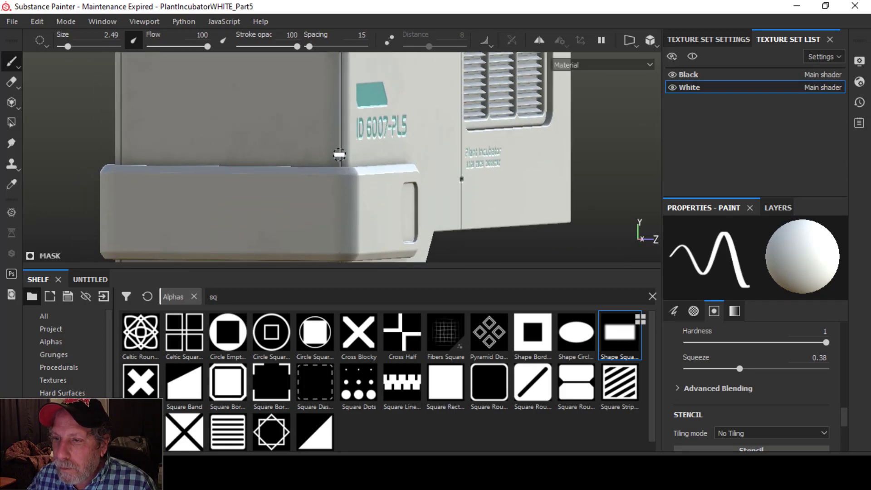
pyautogui.click(339, 154)
pyautogui.moveTo(372, 208)
pyautogui.keyDown('alt'); pyautogui.mouseDown(button='middle')
pyautogui.moveTo(368, 173)
pyautogui.moveTo(381, 243)
pyautogui.moveTo(360, 227)
pyautogui.mouseUp(button='middle'); pyautogui.keyUp('alt')
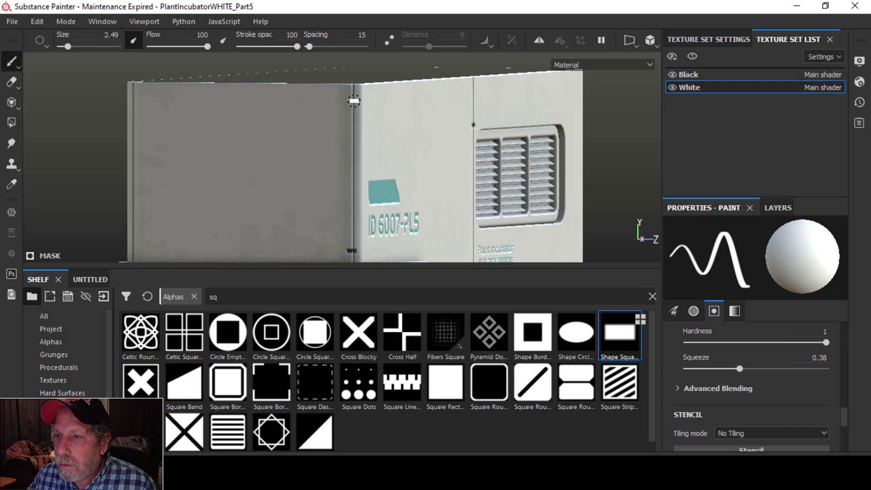
# - Stamp dark bars near the top of the end wall's far corner seam and below the protruding panel on both of its seams
pyautogui.keyDown('alt'); pyautogui.moveTo(263, 147); pyautogui.dragTo(363, 145); pyautogui.keyUp('alt')
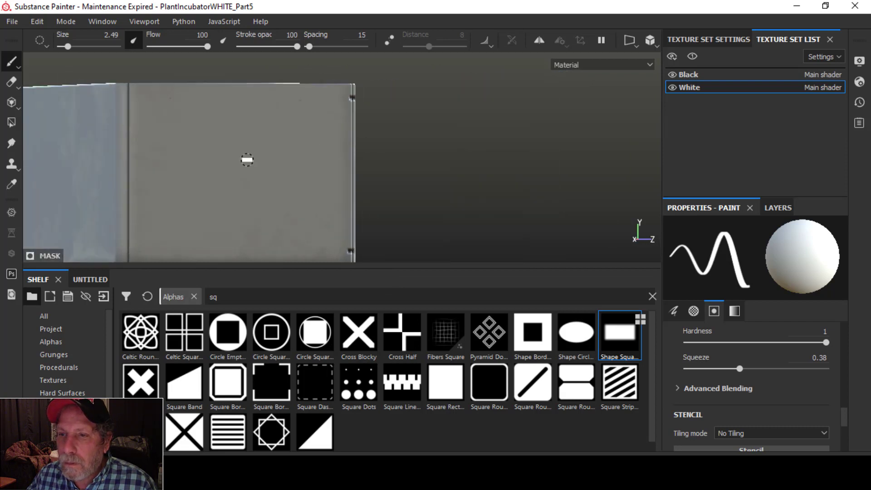
pyautogui.keyDown('alt'); pyautogui.moveTo(247, 159); pyautogui.dragTo(290, 166, button='middle'); pyautogui.keyUp('alt')
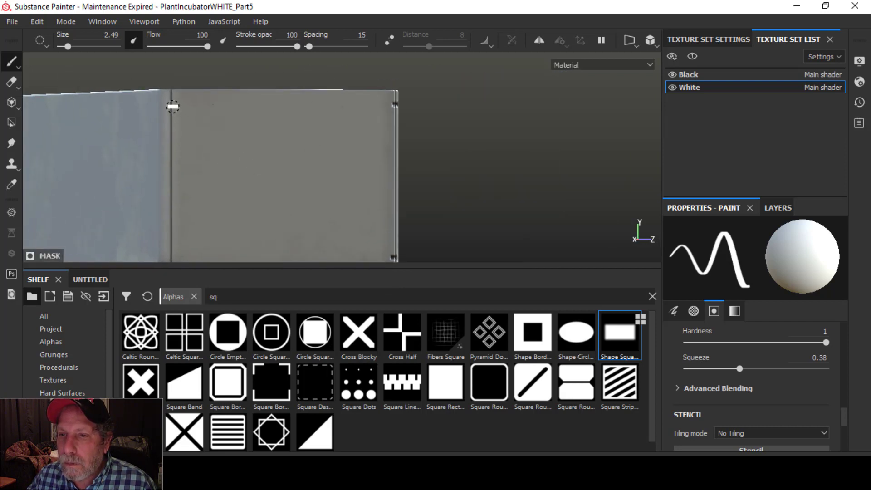
pyautogui.keyDown('alt'); pyautogui.moveTo(278, 208); pyautogui.dragTo(271, 132, button='middle'); pyautogui.keyUp('alt')
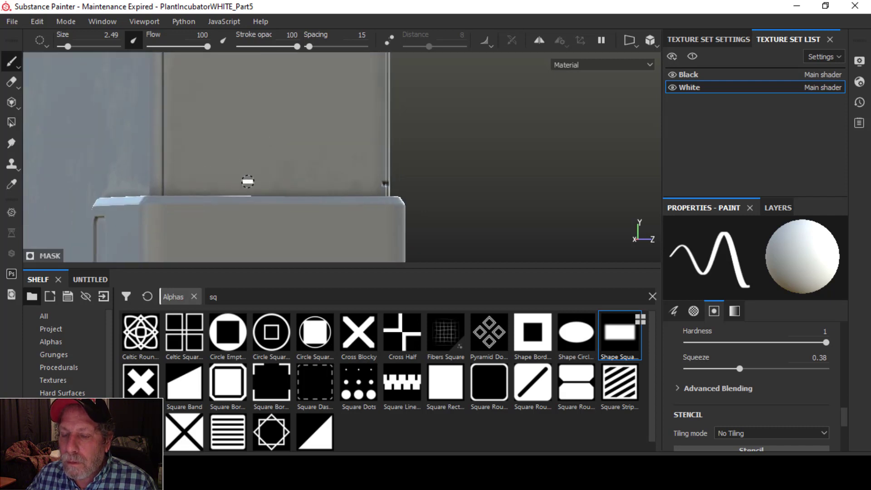
pyautogui.moveTo(247, 181)
pyautogui.keyDown('alt'); pyautogui.mouseDown(button='middle')
pyautogui.moveTo(231, 117)
pyautogui.moveTo(230, 154)
pyautogui.mouseUp(button='middle'); pyautogui.keyUp('alt')
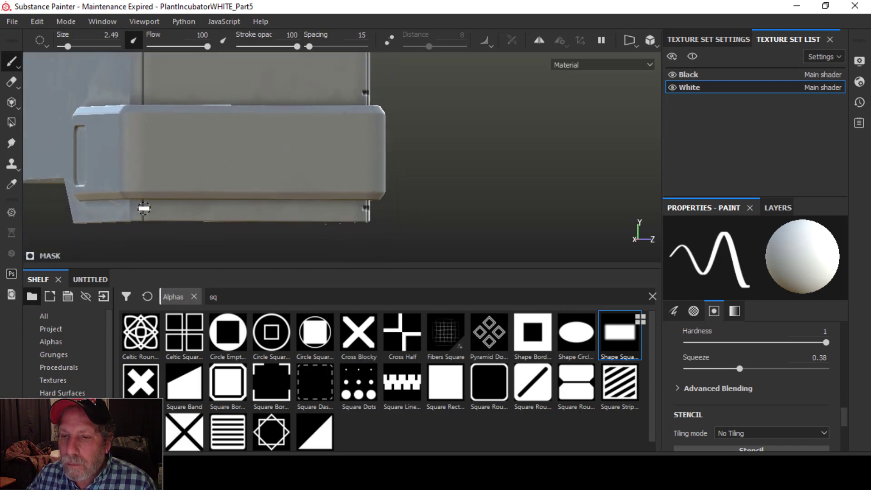
pyautogui.keyDown('alt'); pyautogui.moveTo(403, 188); pyautogui.dragTo(330, 197); pyautogui.keyUp('alt')
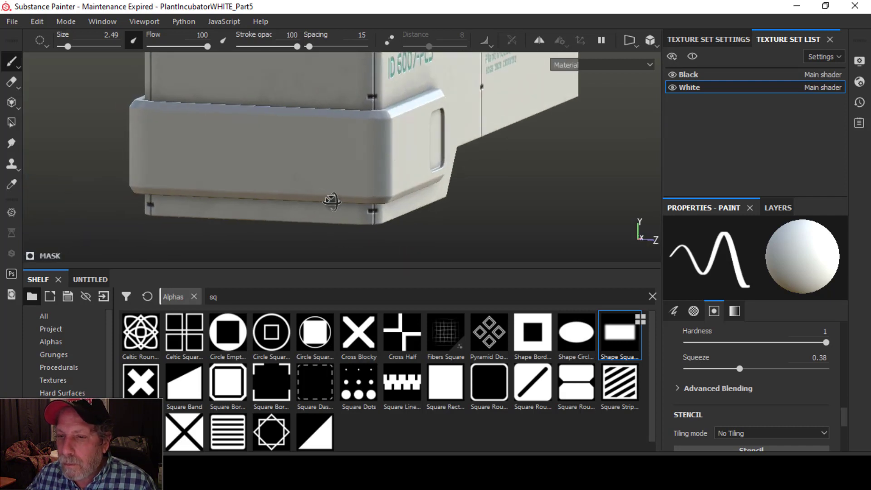
# - Recheck the IrfanView reference, and stamp a dark bar on the end wall's far seam just above the protruding panel
pyautogui.hotkey('alt', 'Tab')
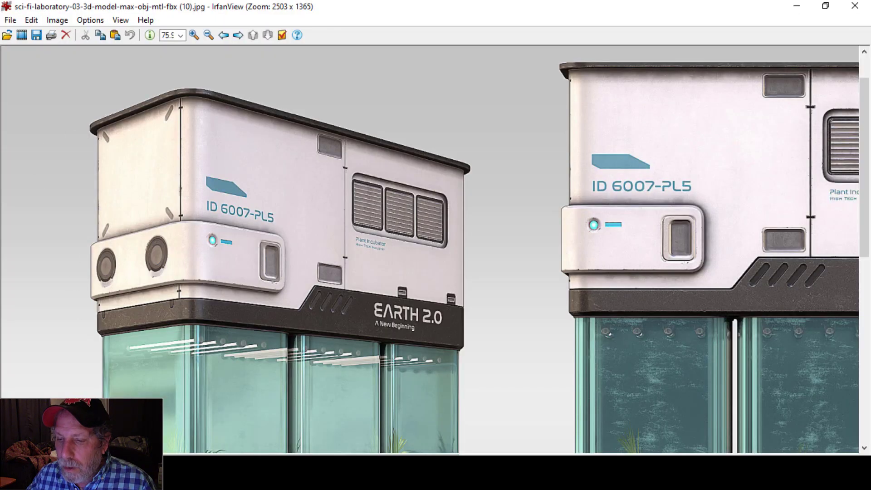
pyautogui.hotkey('alt', 'Tab')
pyautogui.keyDown('alt'); pyautogui.moveTo(143, 176); pyautogui.dragTo(182, 155); pyautogui.keyUp('alt')
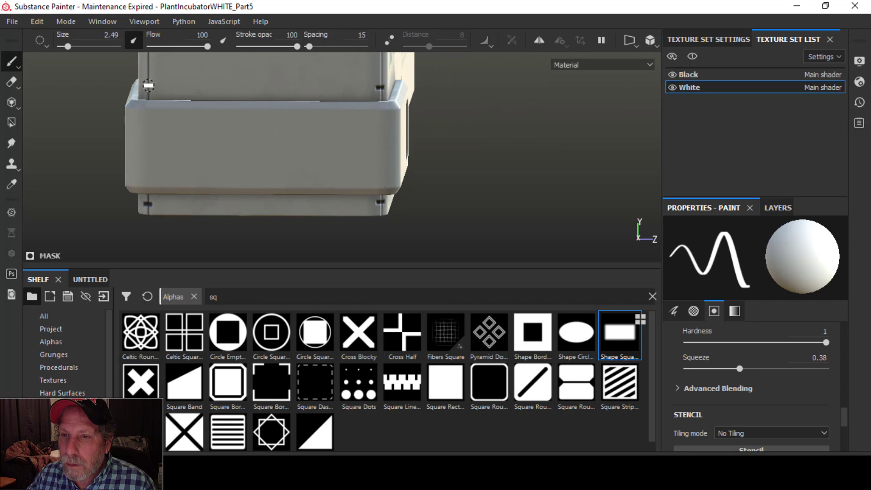
# - Stamp dark bars near both ends of the corner seam beside the recessed-panel end wall, and check that end in the IrfanView reference
pyautogui.moveTo(389, 148)
pyautogui.keyDown('alt'); pyautogui.mouseDown()
pyautogui.moveTo(405, 159)
pyautogui.moveTo(408, 152)
pyautogui.moveTo(411, 182)
pyautogui.moveTo(414, 173)
pyautogui.moveTo(535, 188)
pyautogui.moveTo(462, 186)
pyautogui.moveTo(432, 139)
pyautogui.mouseUp(); pyautogui.keyUp('alt')
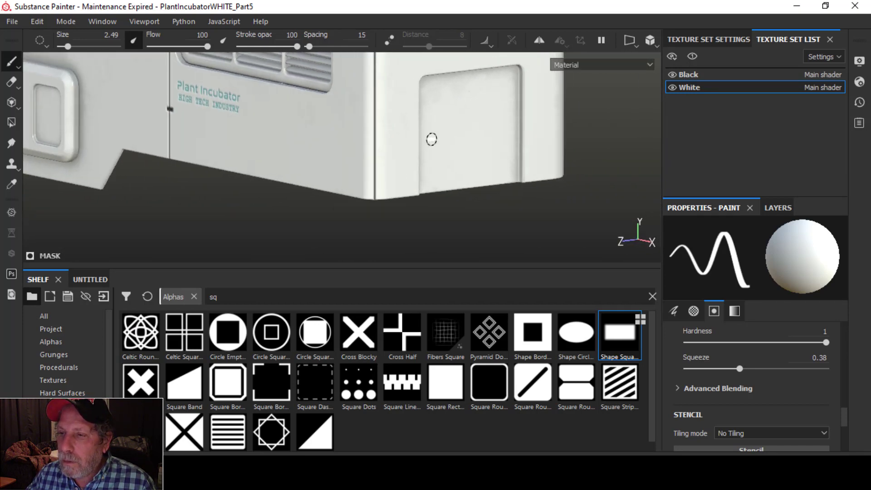
pyautogui.keyDown('alt'); pyautogui.moveTo(431, 139); pyautogui.dragTo(449, 193, button='middle'); pyautogui.keyUp('alt')
pyautogui.scroll(-2, 449, 192)
pyautogui.keyDown('alt'); pyautogui.moveTo(438, 145); pyautogui.dragTo(455, 182, button='middle'); pyautogui.keyUp('alt')
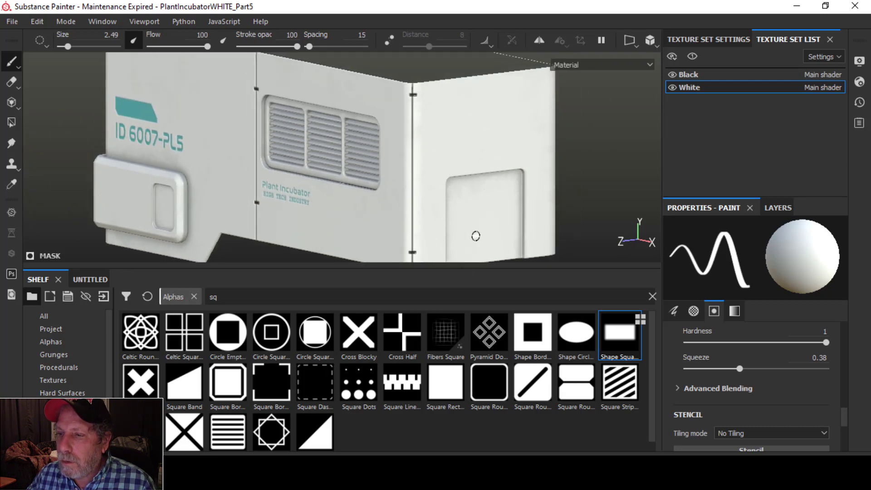
pyautogui.click(345, 465)
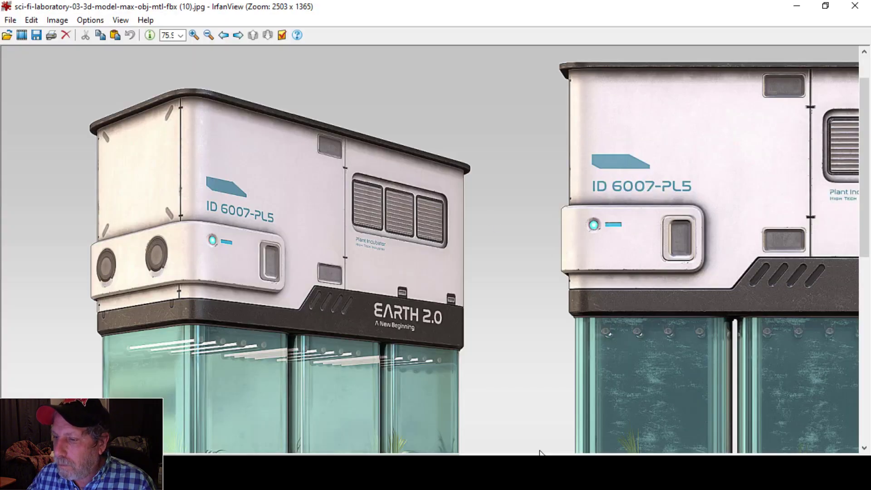
pyautogui.moveTo(446, 455); pyautogui.dragTo(791, 434)
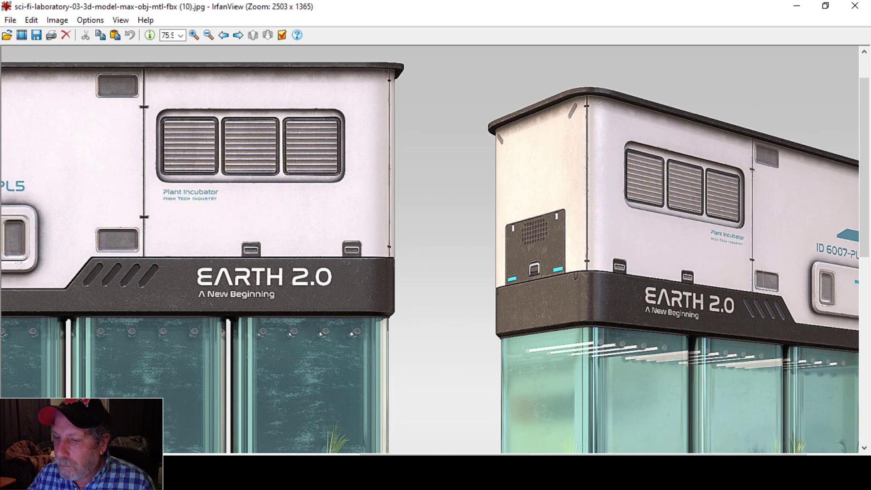
pyautogui.click(376, 465)
# - Stamp dark bars near both ends of the recessed-panel end wall's other corner seam, undoing and restamping the upper bar
pyautogui.keyDown('alt'); pyautogui.moveTo(423, 224); pyautogui.dragTo(471, 145); pyautogui.keyUp('alt')
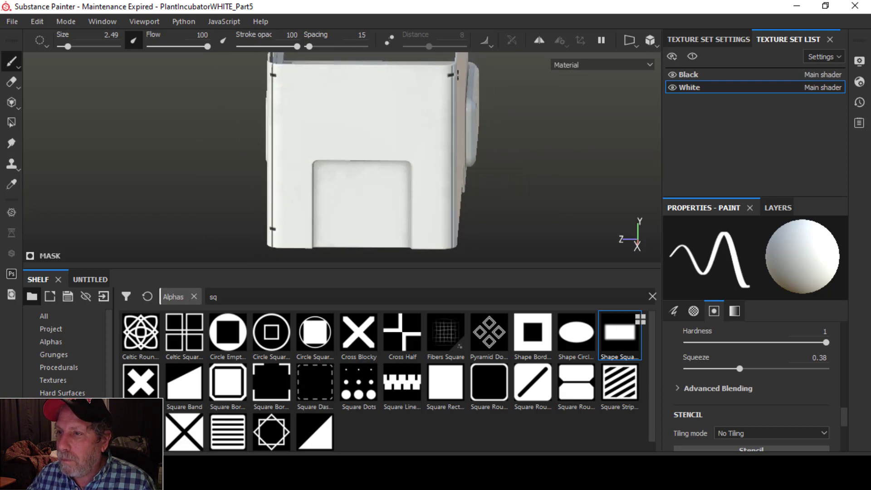
pyautogui.keyDown('alt'); pyautogui.moveTo(505, 197); pyautogui.dragTo(469, 77); pyautogui.keyUp('alt')
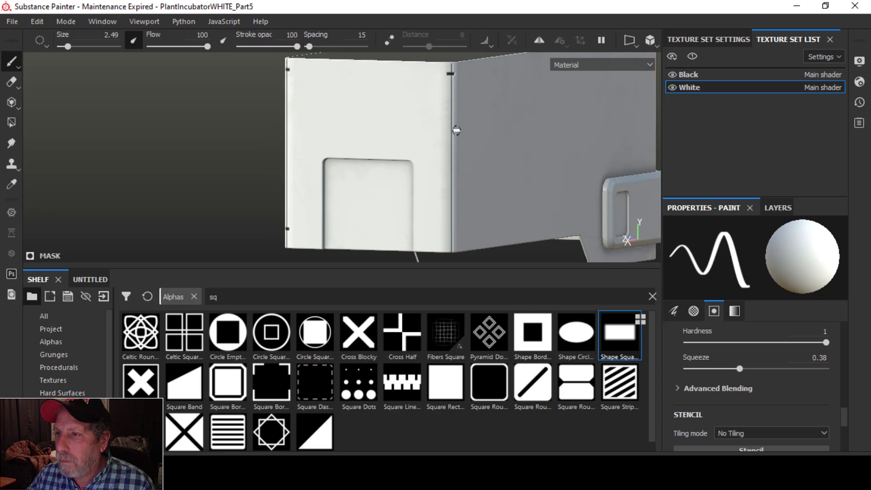
pyautogui.hotkey('ctrl', 'z')
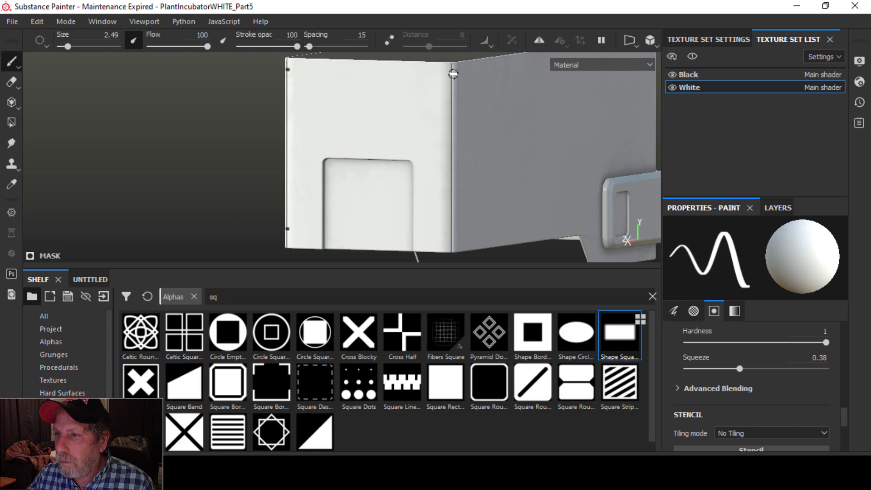
pyautogui.click(451, 73)
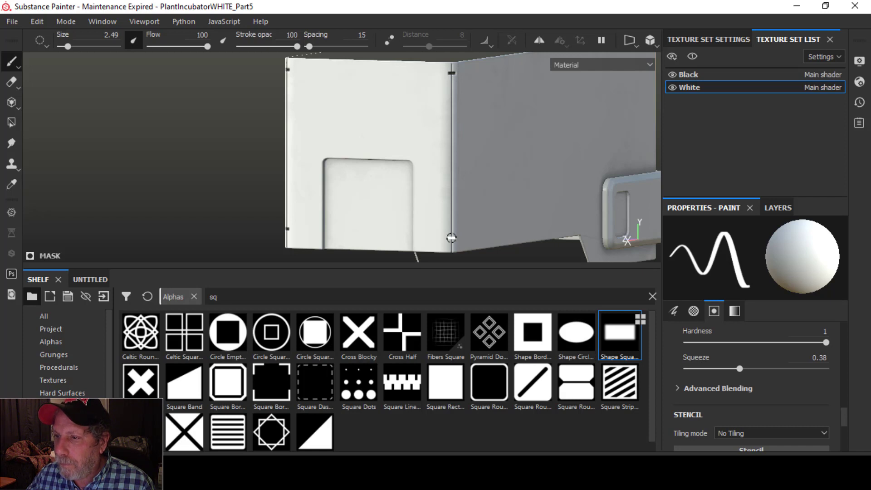
pyautogui.scroll(-6, 490, 223)
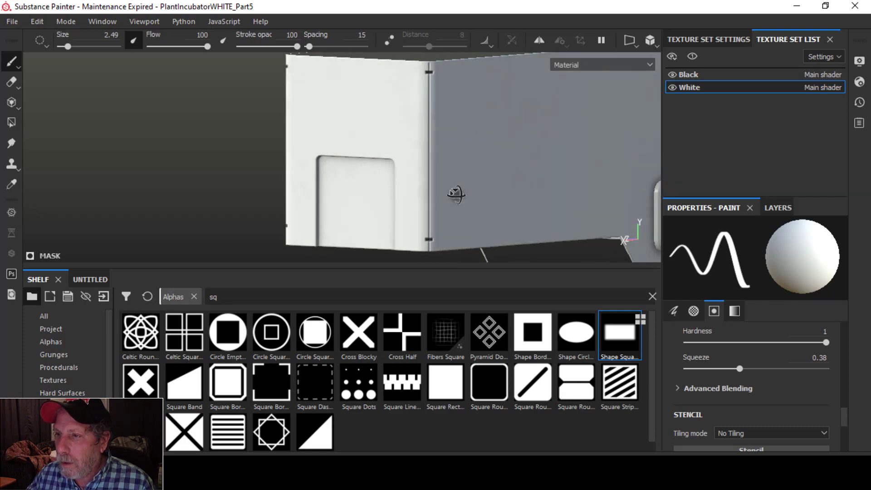
# - Examine the finished upper housing and the lower housing, and compare the lower housing's corner details with the IrfanView reference
pyautogui.keyDown('alt'); pyautogui.moveTo(485, 171); pyautogui.dragTo(556, 174); pyautogui.keyUp('alt')
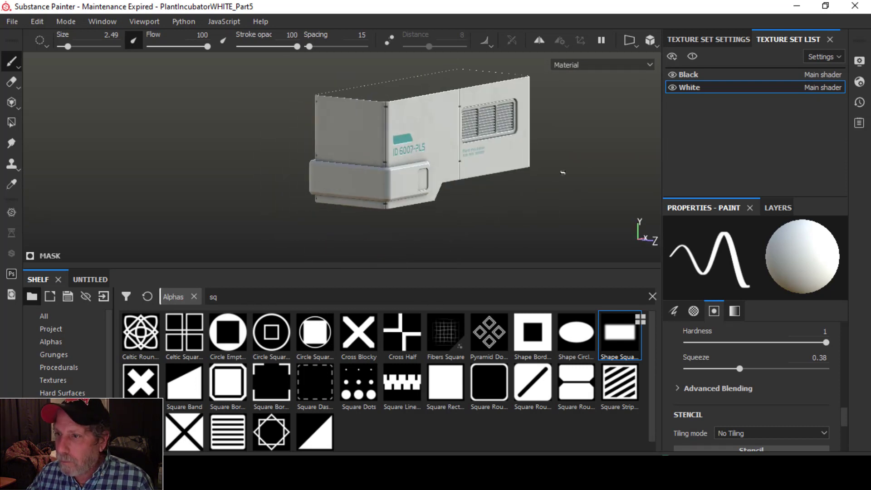
pyautogui.keyDown('alt'); pyautogui.keyDown('shift'); pyautogui.moveTo(515, 200); pyautogui.dragTo(492, 199); pyautogui.keyUp('shift'); pyautogui.keyUp('alt')
pyautogui.keyDown('alt'); pyautogui.moveTo(467, 186); pyautogui.dragTo(445, 160, button='middle'); pyautogui.keyUp('alt')
pyautogui.keyDown('alt'); pyautogui.moveTo(445, 160); pyautogui.dragTo(443, 226); pyautogui.keyUp('alt')
pyautogui.keyDown('alt'); pyautogui.moveTo(460, 203); pyautogui.dragTo(431, 110, button='middle'); pyautogui.keyUp('alt')
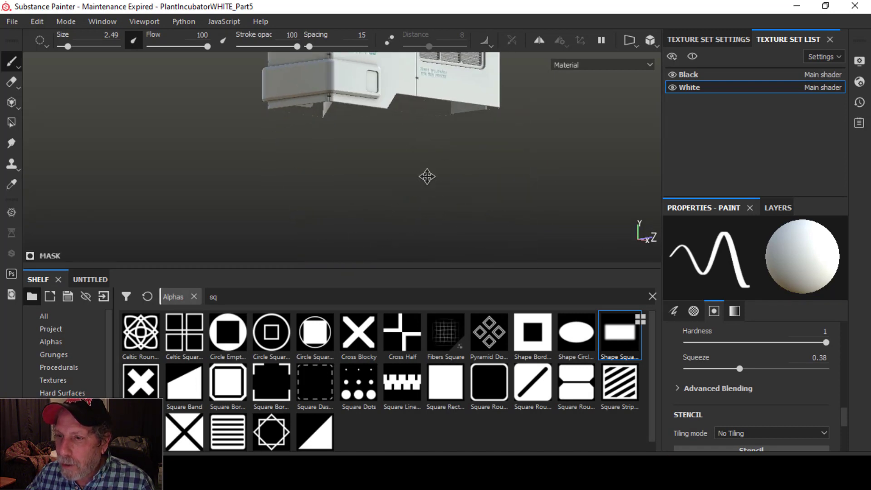
pyautogui.keyDown('alt'); pyautogui.moveTo(427, 177); pyautogui.dragTo(447, 214, button='middle'); pyautogui.keyUp('alt')
pyautogui.keyDown('alt'); pyautogui.moveTo(417, 210); pyautogui.dragTo(412, 238); pyautogui.keyUp('alt')
pyautogui.keyDown('alt'); pyautogui.moveTo(442, 204); pyautogui.dragTo(399, 95, button='middle'); pyautogui.keyUp('alt')
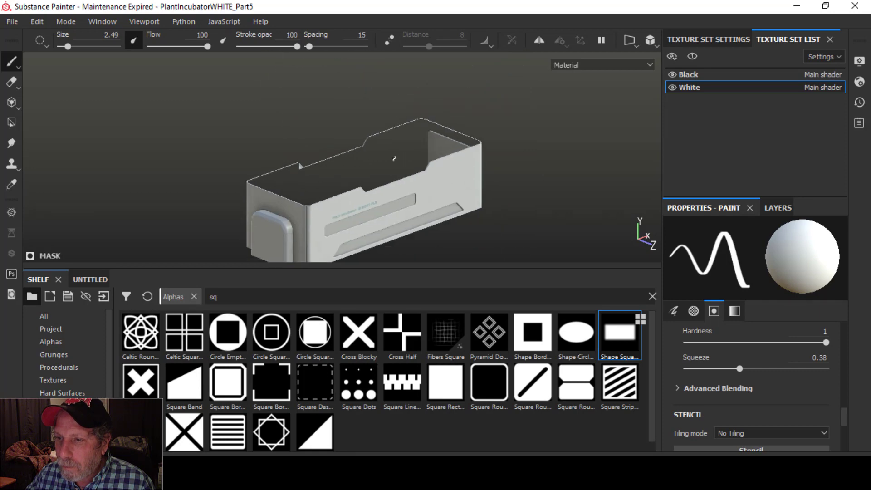
pyautogui.keyDown('alt'); pyautogui.moveTo(365, 192); pyautogui.dragTo(381, 146, button='middle'); pyautogui.keyUp('alt')
pyautogui.keyDown('alt'); pyautogui.moveTo(362, 168); pyautogui.dragTo(357, 184, button='right'); pyautogui.keyUp('alt')
pyautogui.keyDown('alt'); pyautogui.moveTo(358, 184); pyautogui.dragTo(398, 171); pyautogui.keyUp('alt')
pyautogui.hotkey('alt', 'Tab')
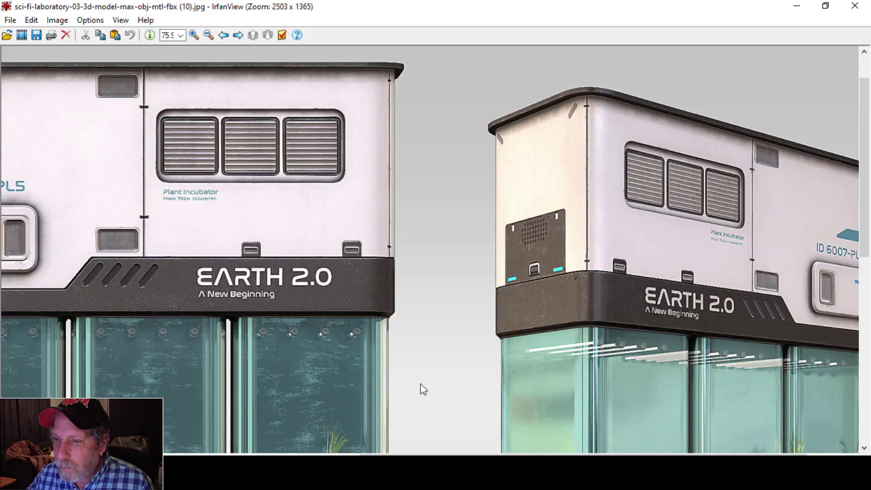
pyautogui.moveTo(860, 254); pyautogui.dragTo(860, 413)
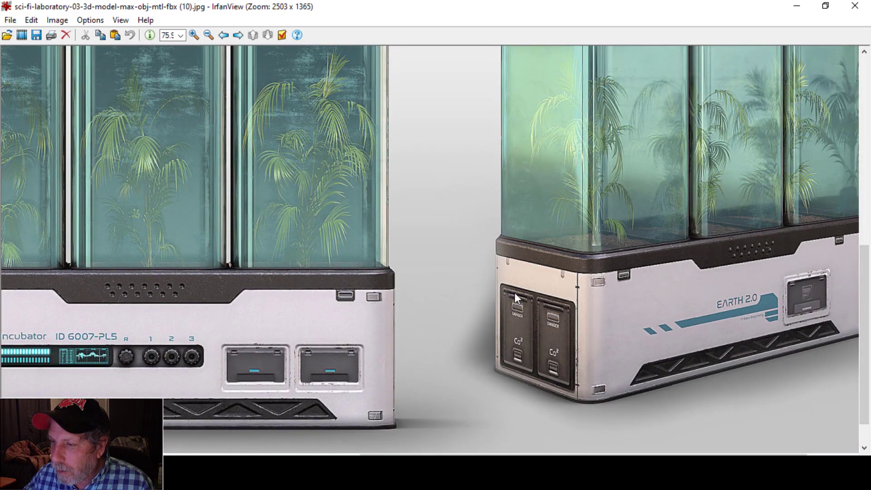
pyautogui.hotkey('alt', 'Tab')
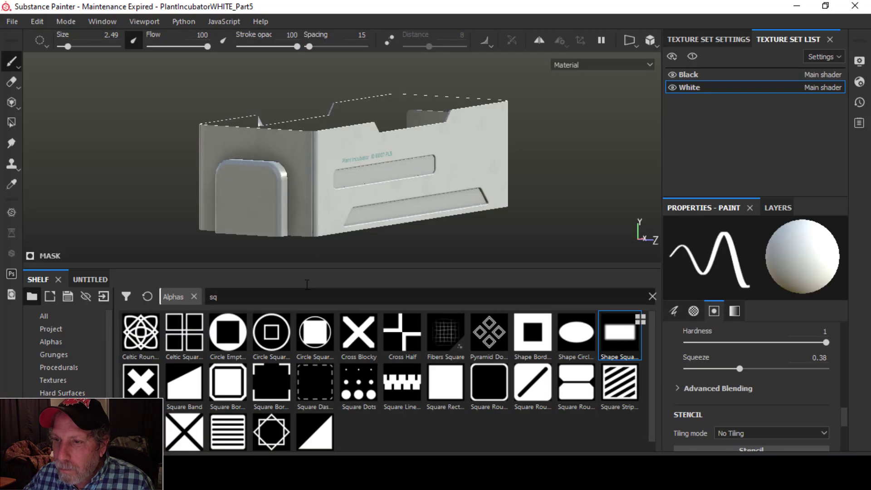
# - Stamp dark bars near the top and bottom of both corner seams on the lower housing's end wall with the raised rounded panel
pyautogui.scroll(2, 316, 189)
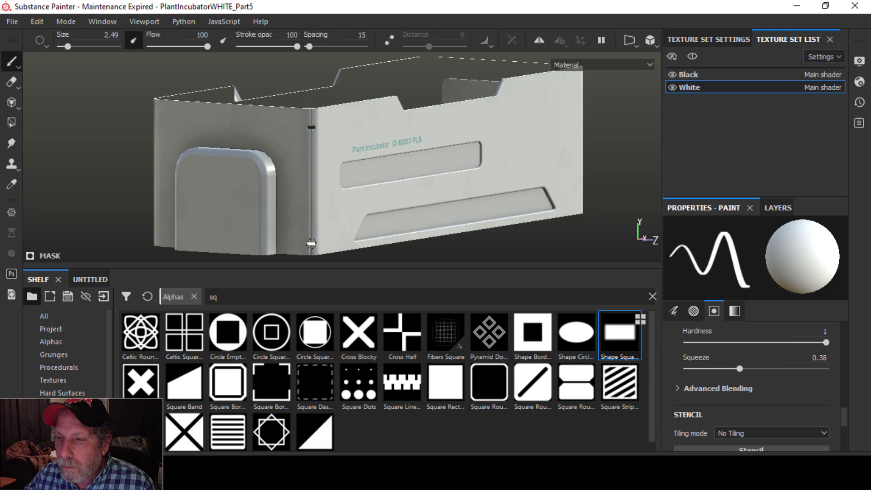
pyautogui.keyDown('alt'); pyautogui.keyDown('shift'); pyautogui.moveTo(283, 213); pyautogui.dragTo(374, 207); pyautogui.keyUp('shift'); pyautogui.keyUp('alt')
pyautogui.keyDown('alt'); pyautogui.moveTo(249, 198); pyautogui.dragTo(380, 177, button='middle'); pyautogui.keyUp('alt')
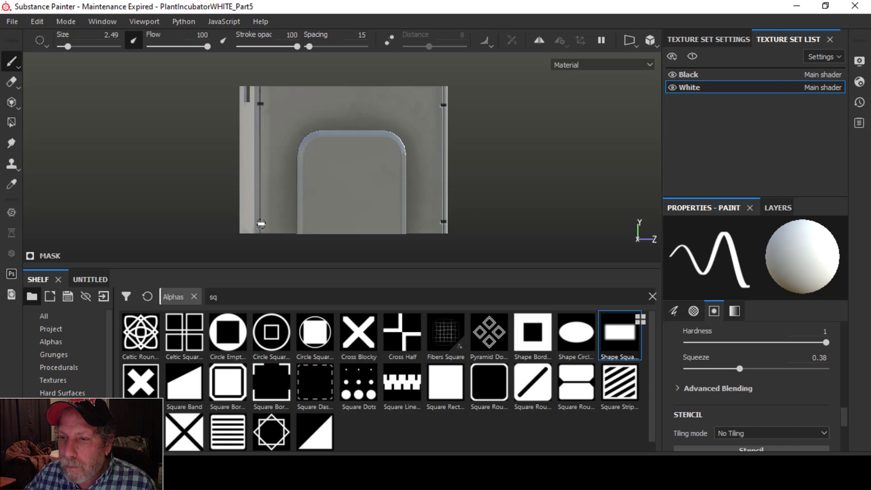
# - Stamp dark bars across the two corner seams of the lower housing's opposite end wall, beside the large recessed square panel
pyautogui.keyDown('alt'); pyautogui.moveTo(431, 192); pyautogui.dragTo(469, 192); pyautogui.keyUp('alt')
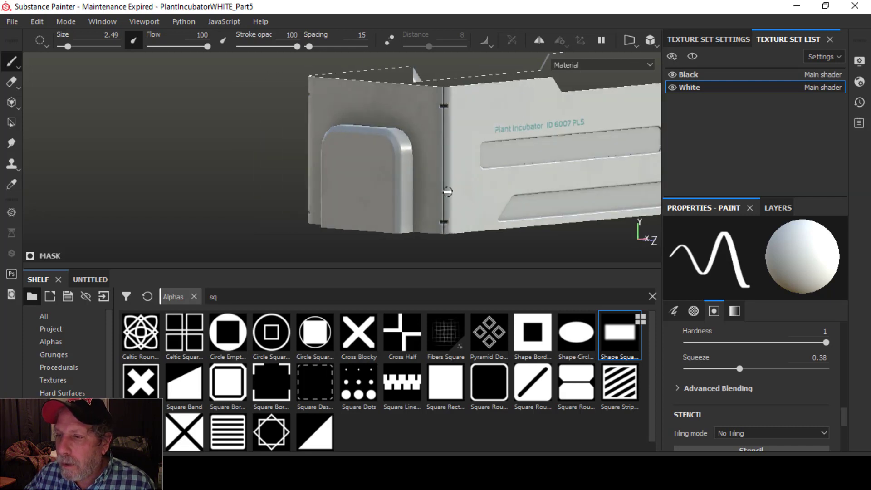
pyautogui.keyDown('alt'); pyautogui.moveTo(449, 192); pyautogui.dragTo(276, 192, button='middle'); pyautogui.keyUp('alt')
pyautogui.keyDown('alt'); pyautogui.moveTo(276, 191); pyautogui.dragTo(464, 115); pyautogui.keyUp('alt')
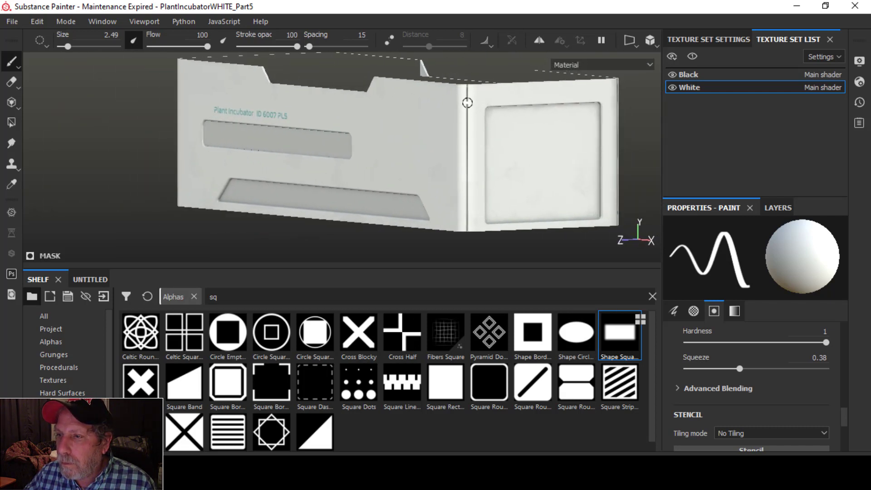
pyautogui.click(468, 100)
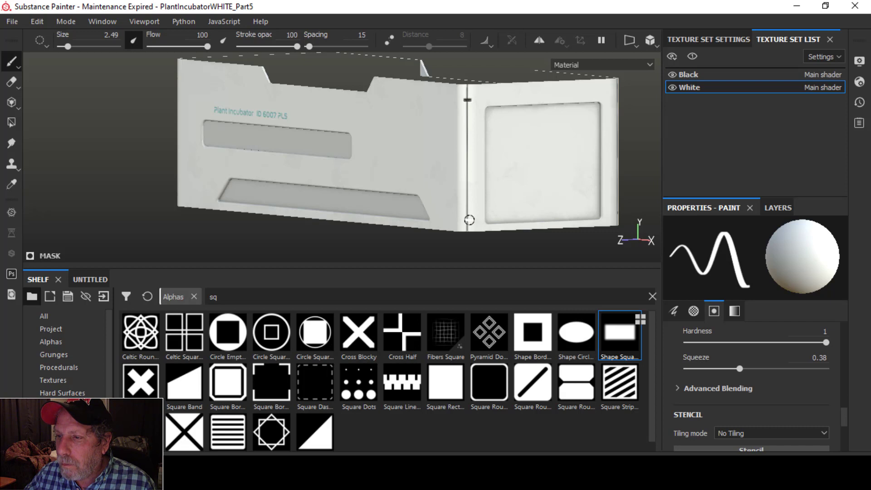
pyautogui.keyDown('alt'); pyautogui.moveTo(523, 192); pyautogui.dragTo(469, 168); pyautogui.keyUp('alt')
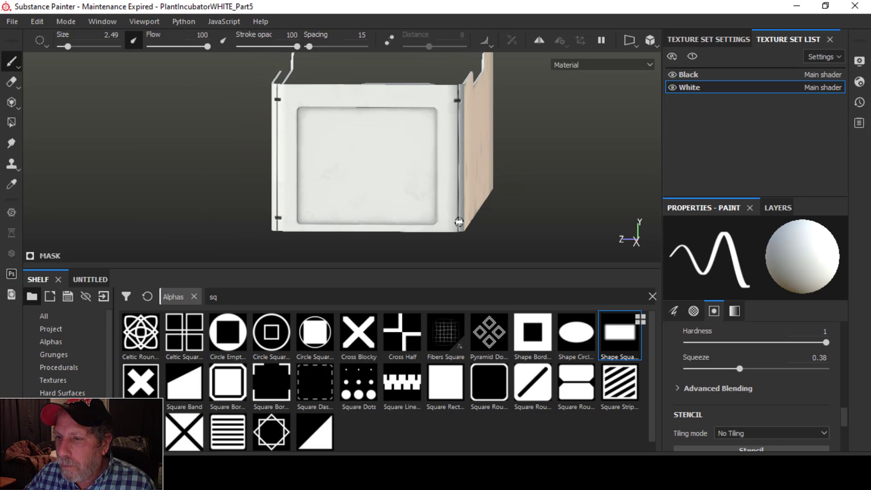
# - Examine the lower housing's marked corner and compare it with the lower base in the IrfanView reference image
pyautogui.keyDown('alt'); pyautogui.moveTo(488, 207); pyautogui.dragTo(420, 173); pyautogui.keyUp('alt')
pyautogui.scroll(-3, 402, 197)
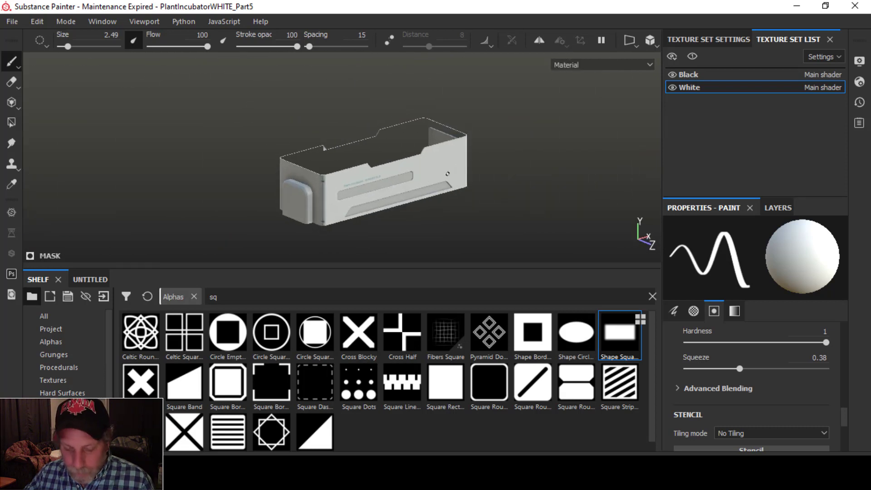
pyautogui.hotkey('alt', 'Tab')
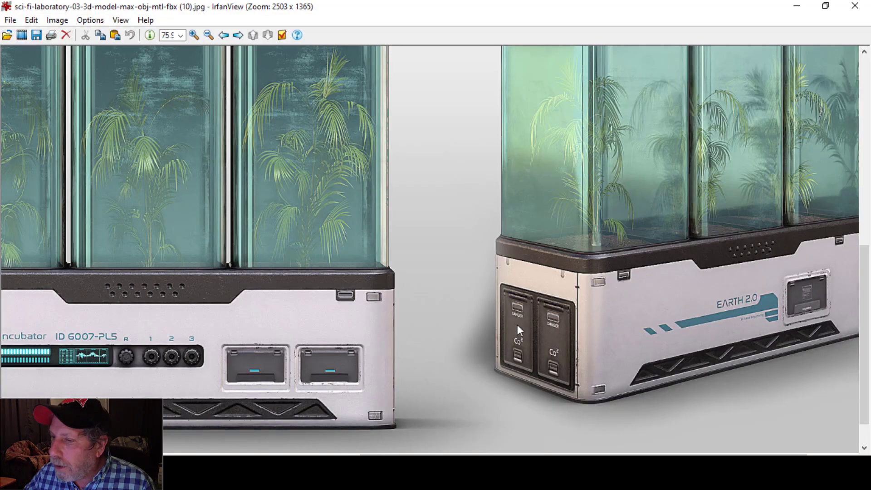
pyautogui.moveTo(401, 454)
pyautogui.mouseDown()
pyautogui.moveTo(80, 454)
pyautogui.moveTo(417, 451)
pyautogui.mouseUp()
pyautogui.hotkey('alt', 'Tab')
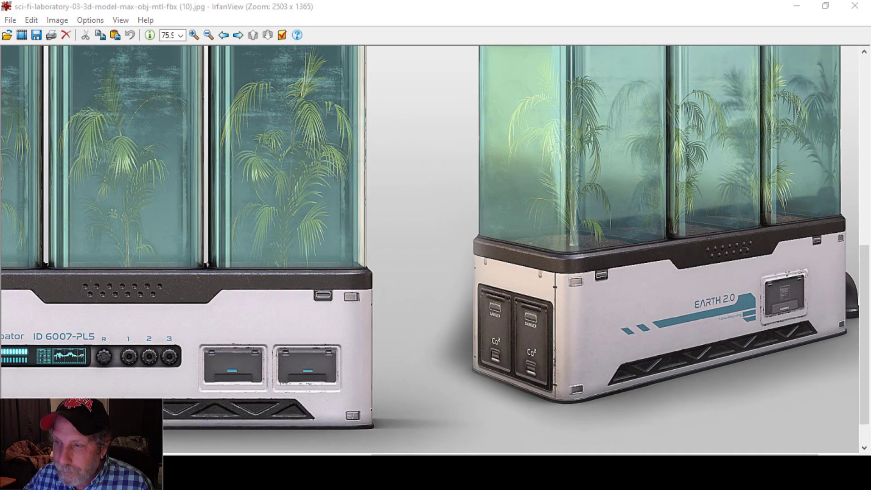
pyautogui.scroll(-1, 410, 140)
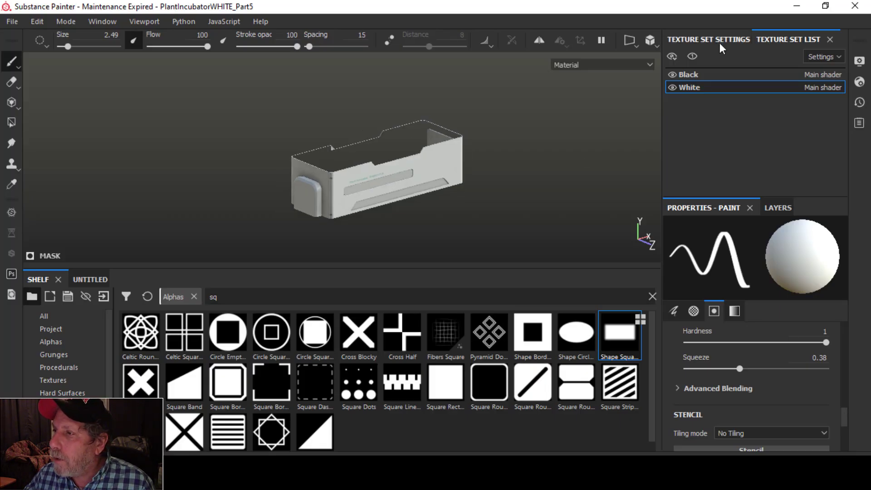
# - Preview both white housings in an enlarged viewport with temporal anti-aliasing and the orange_blue color profile activated
pyautogui.press('Tab')
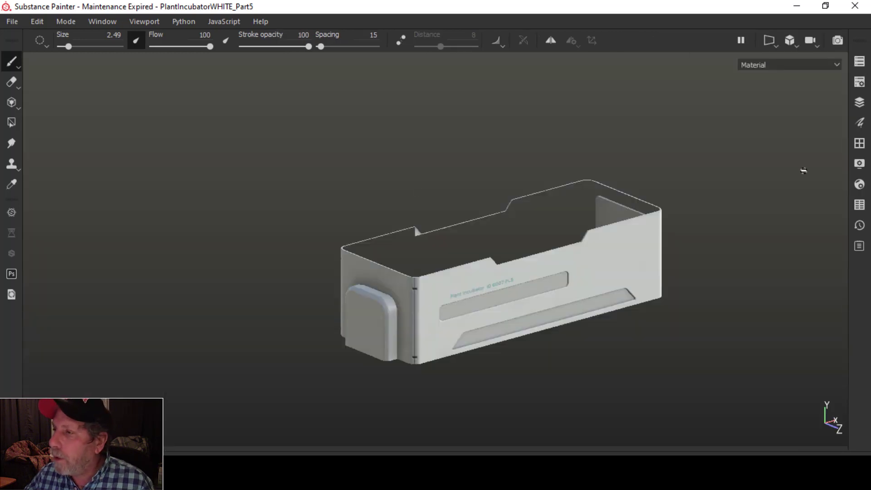
pyautogui.press('f')
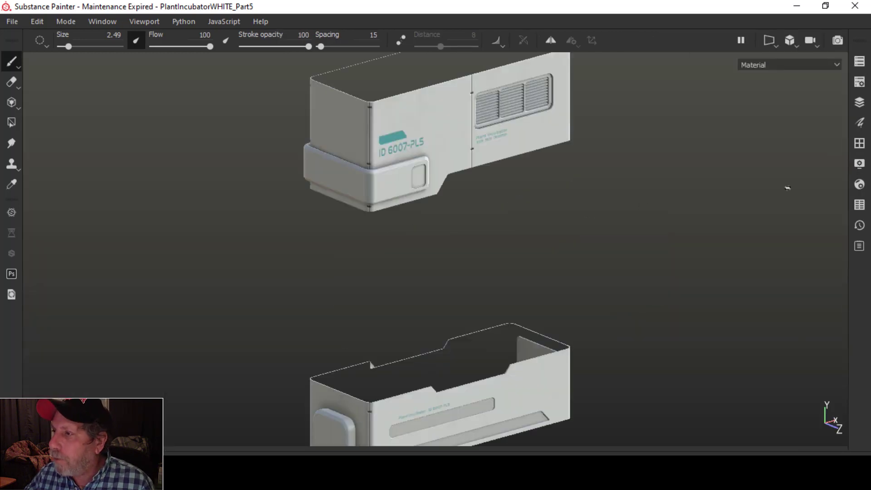
pyautogui.click(859, 163)
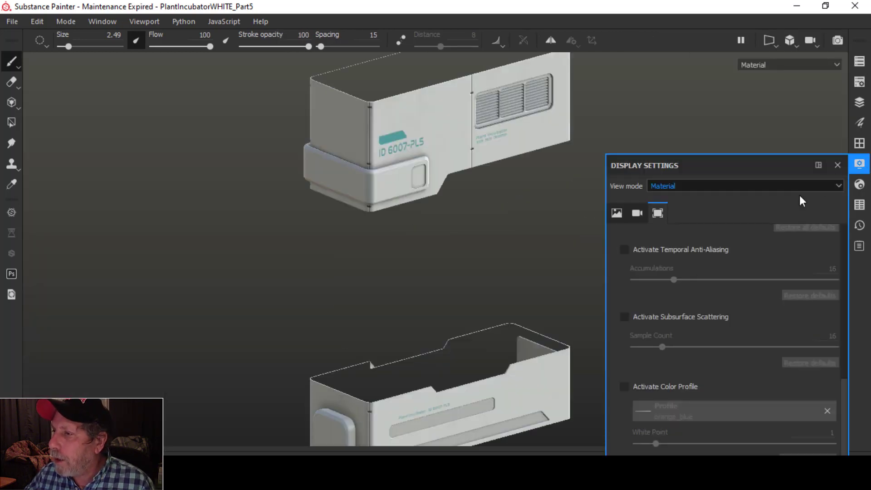
pyautogui.click(623, 250)
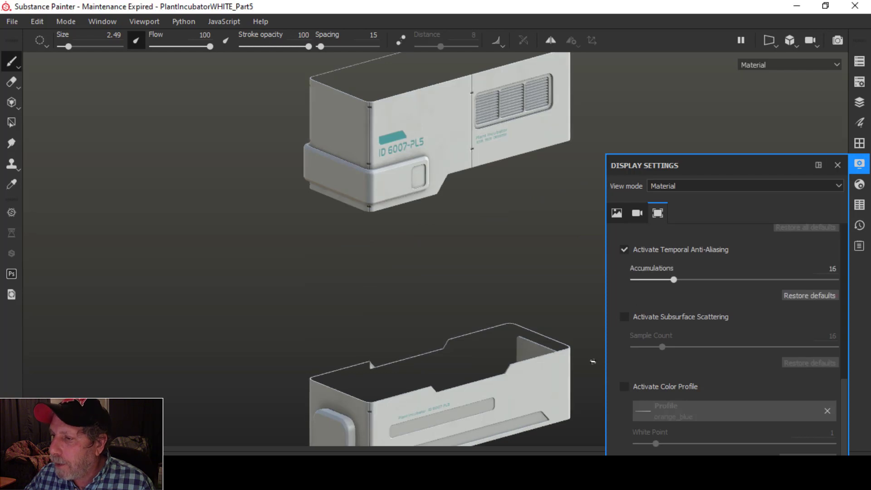
pyautogui.click(625, 386)
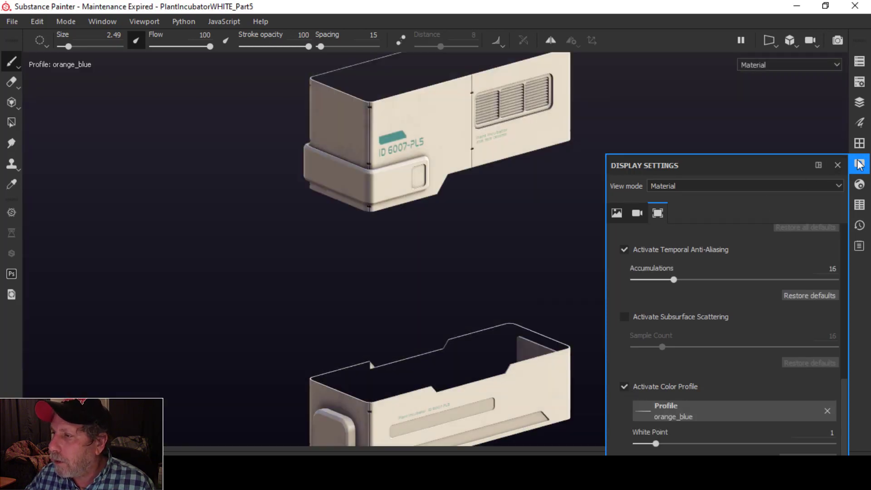
pyautogui.click(838, 164)
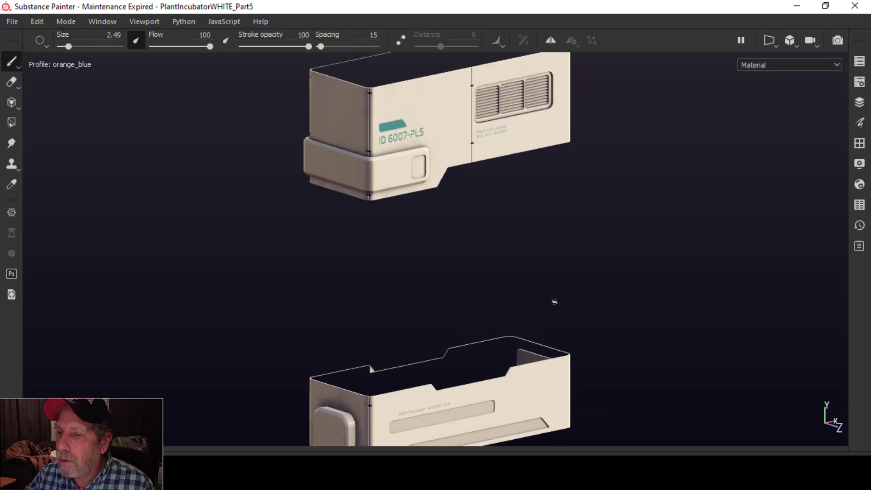
pyautogui.moveTo(554, 301)
pyautogui.mouseDown(button='middle')
pyautogui.moveTo(554, 268)
pyautogui.moveTo(554, 310)
pyautogui.mouseUp(button='middle')
pyautogui.moveTo(534, 257); pyautogui.dragTo(538, 258, button='middle')
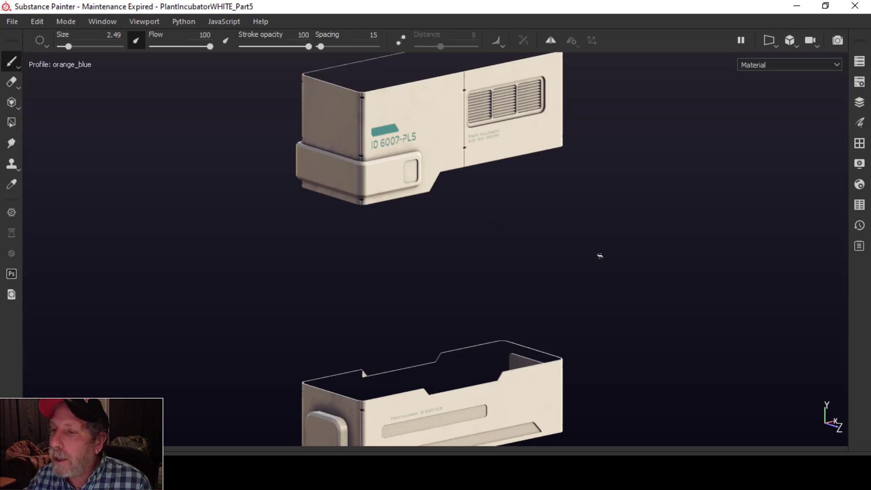
pyautogui.keyDown('alt'); pyautogui.moveTo(576, 284); pyautogui.dragTo(538, 276); pyautogui.keyUp('alt')
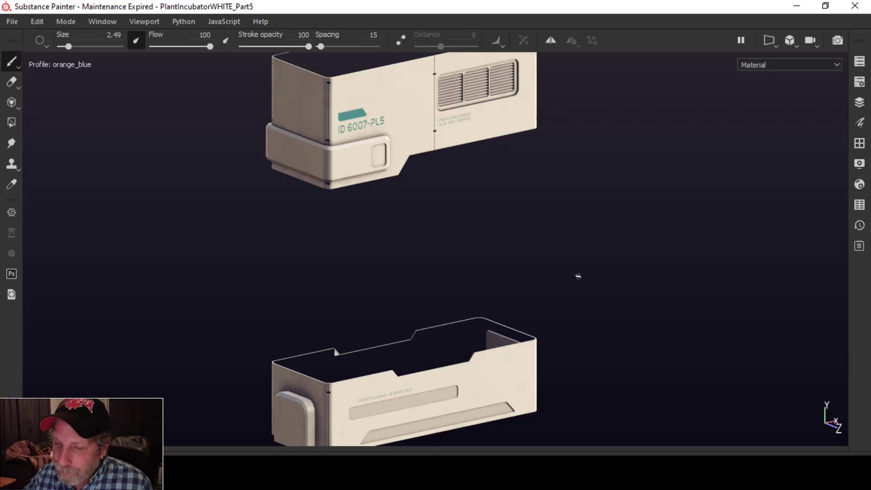
# - Study the upper housing's labels, vents and latch details in the IrfanView reference and compare them with the painted model
pyautogui.hotkey('alt', 'Tab')
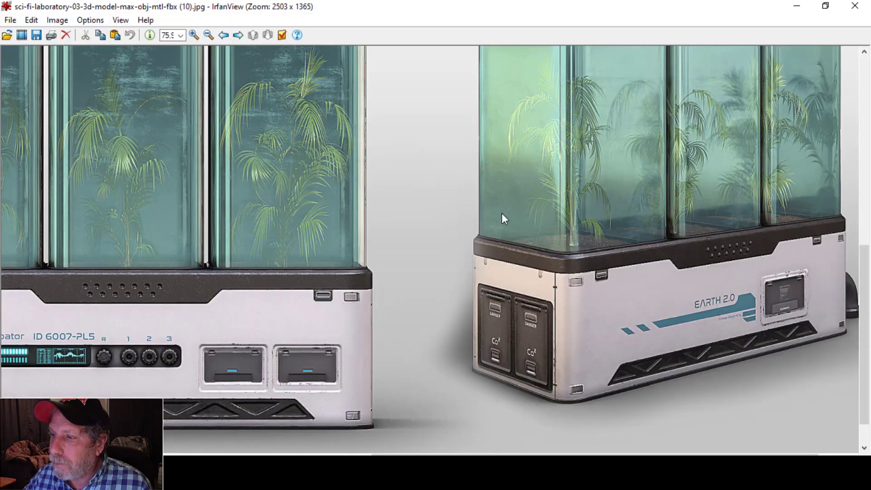
pyautogui.moveTo(868, 288); pyautogui.dragTo(868, 270)
pyautogui.moveTo(863, 175); pyautogui.dragTo(863, 154)
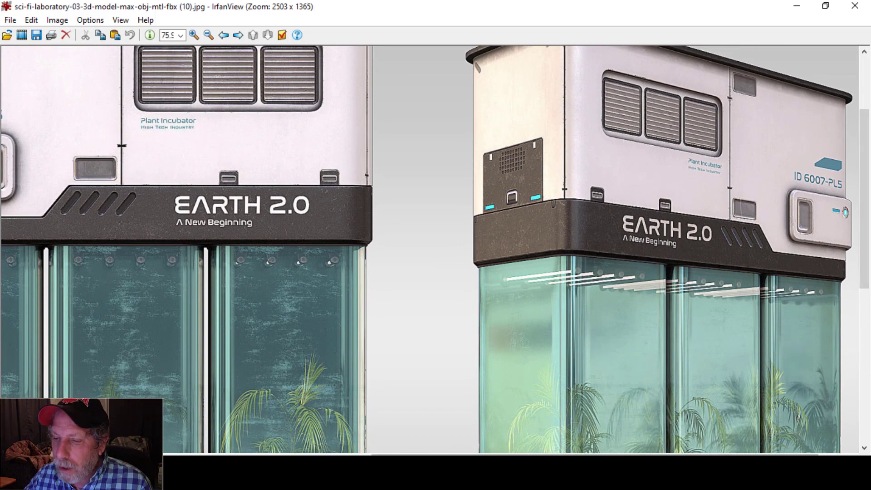
pyautogui.moveTo(402, 454); pyautogui.dragTo(251, 445)
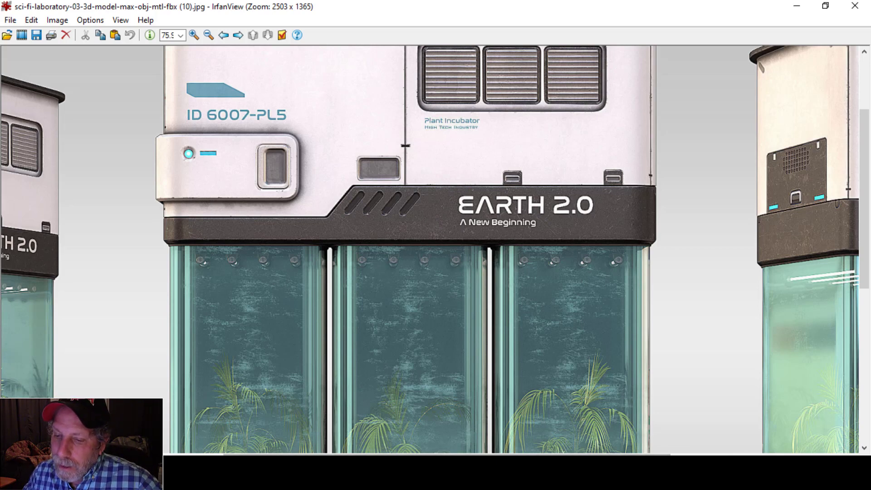
pyautogui.click(306, 472)
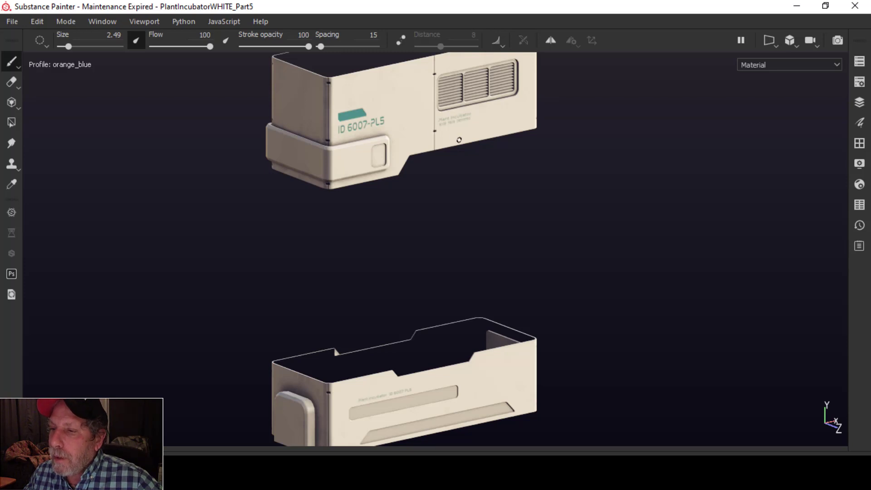
pyautogui.scroll(-2, 431, 133)
pyautogui.scroll(6, 426, 131)
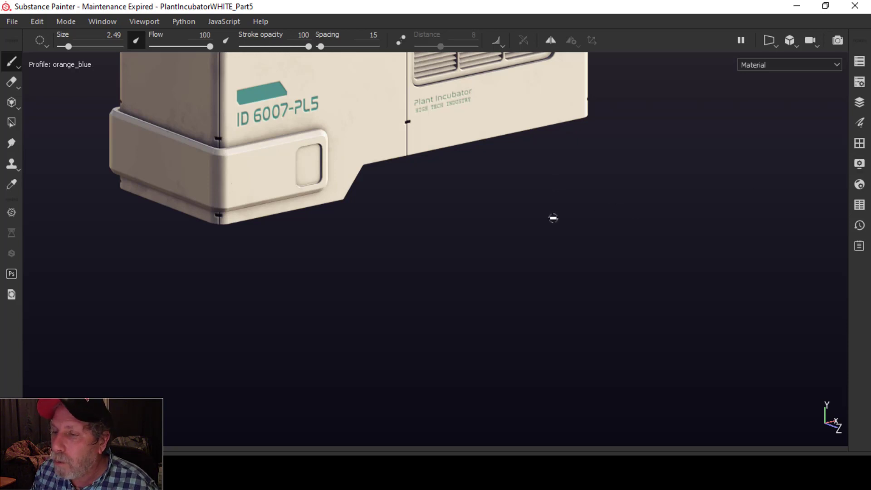
# - Restore the full workspace layout and deactivate temporal anti-aliasing and the color profile in the display settings
pyautogui.press('Tab')
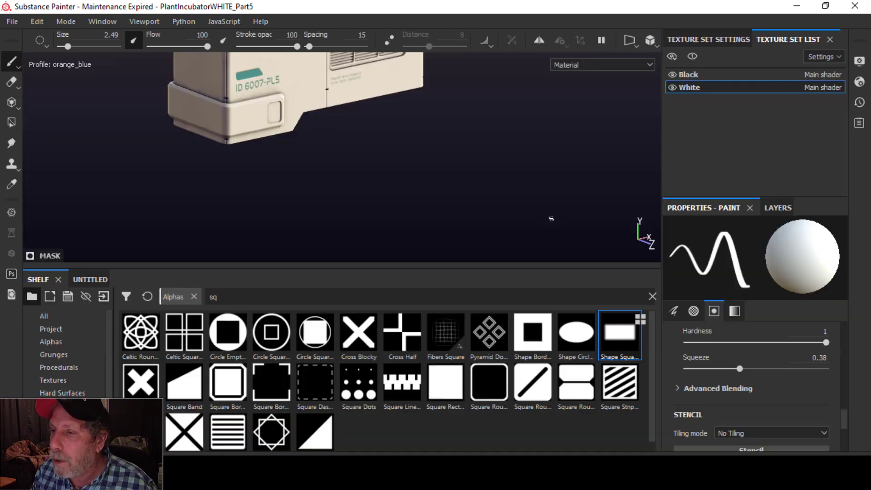
pyautogui.click(859, 82)
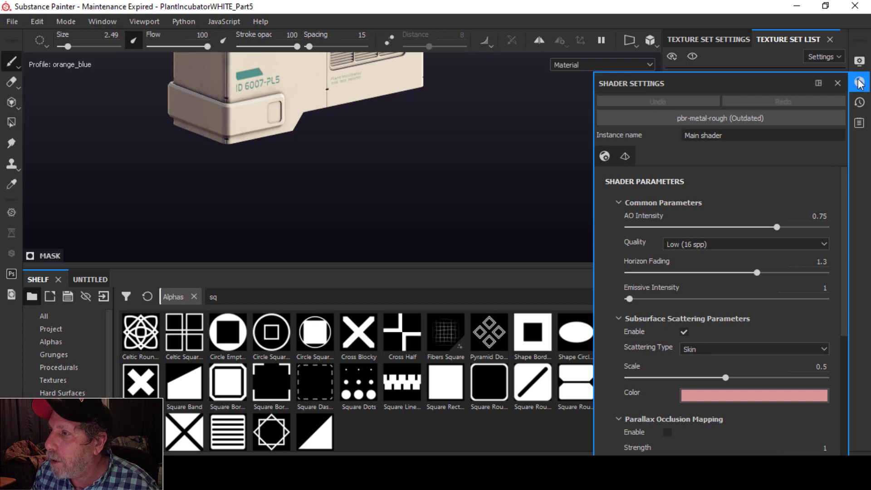
pyautogui.click(859, 60)
pyautogui.click(623, 148)
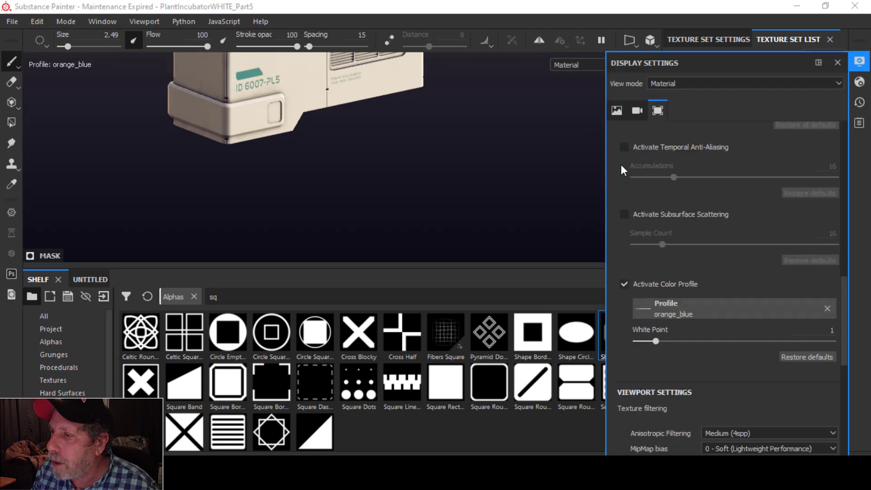
pyautogui.click(624, 284)
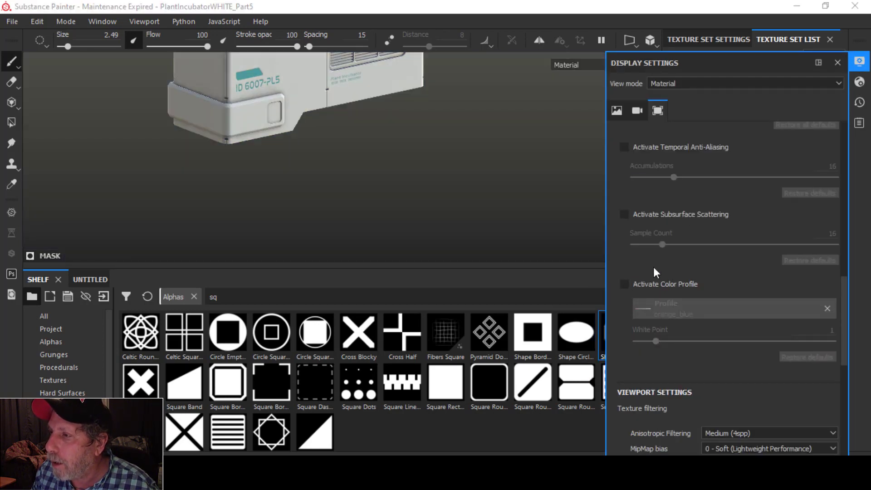
pyautogui.click(859, 60)
# - Check what the dark bars' fill layer contributes on the upper housing's vented side by switching its color channel off and on
pyautogui.keyDown('alt'); pyautogui.keyDown('shift'); pyautogui.moveTo(489, 210); pyautogui.dragTo(416, 208); pyautogui.keyUp('shift'); pyautogui.keyUp('alt')
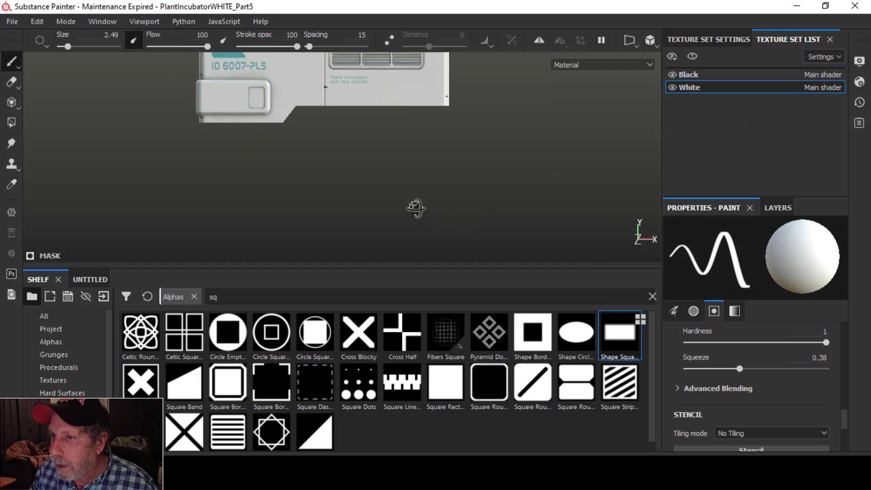
pyautogui.keyDown('alt'); pyautogui.moveTo(385, 165); pyautogui.dragTo(405, 242, button='middle'); pyautogui.keyUp('alt')
pyautogui.scroll(-1, 397, 206)
pyautogui.scroll(5, 398, 206)
pyautogui.scroll(1, 358, 224)
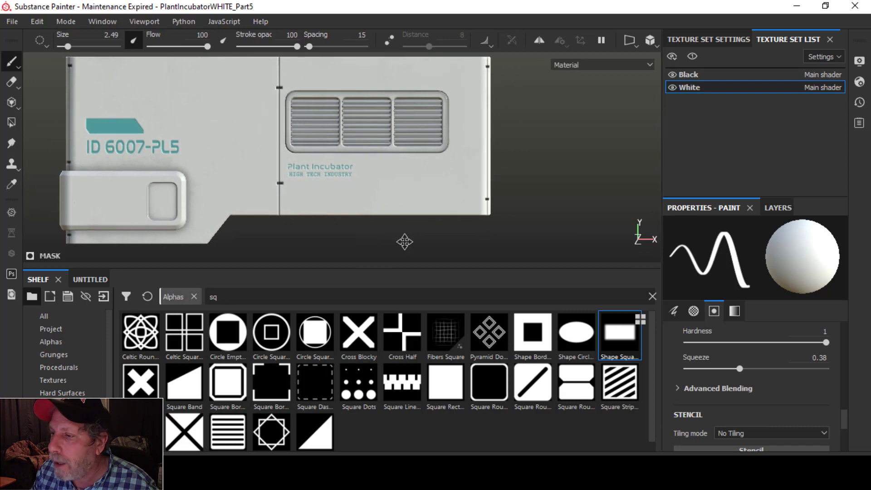
pyautogui.click(783, 208)
pyautogui.click(686, 257)
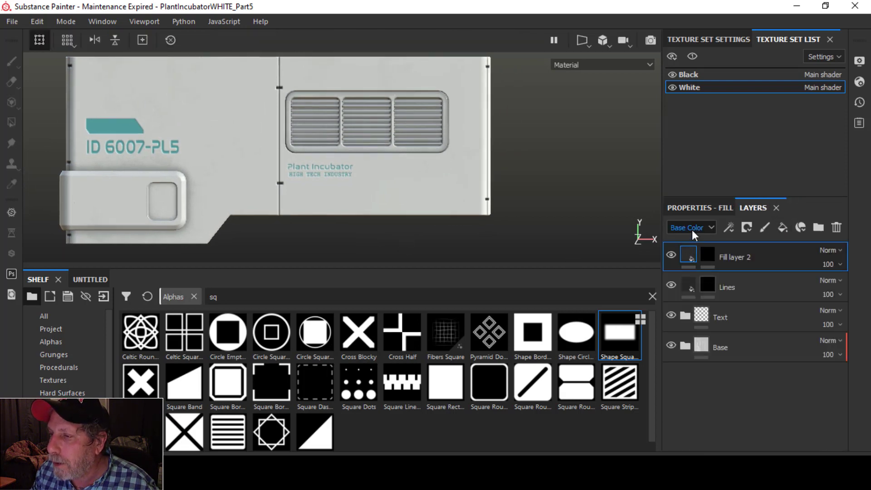
pyautogui.click(698, 206)
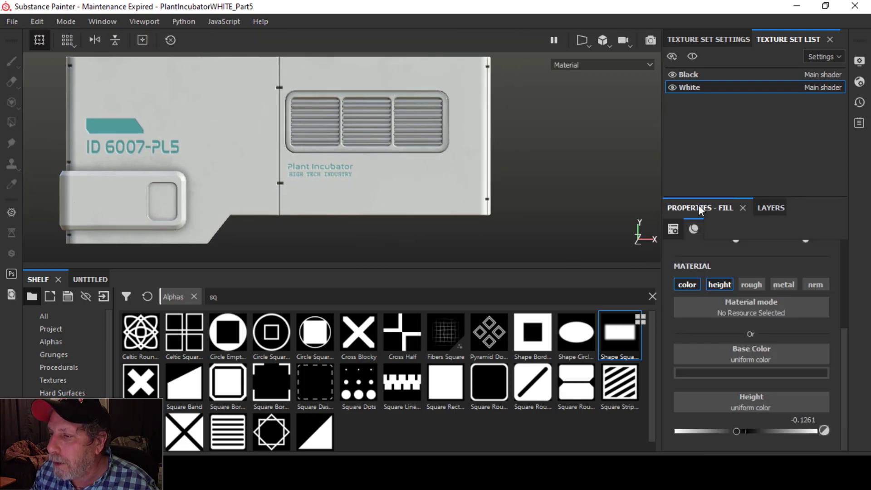
pyautogui.click(685, 284)
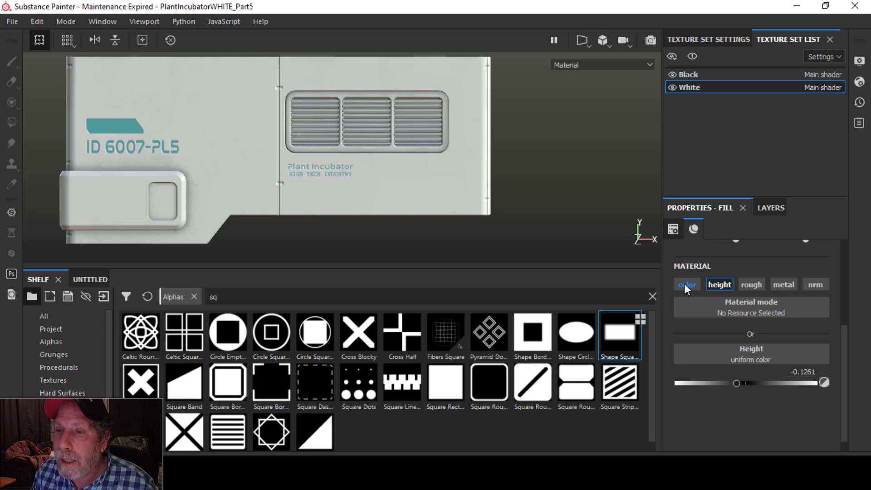
pyautogui.click(684, 284)
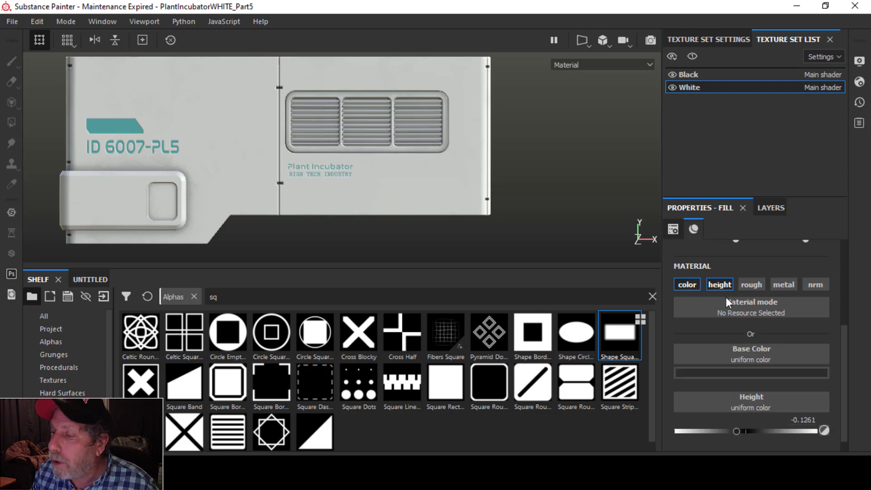
# - Rename the fill layer holding the dark seam bars as BlackSquares
pyautogui.click(770, 207)
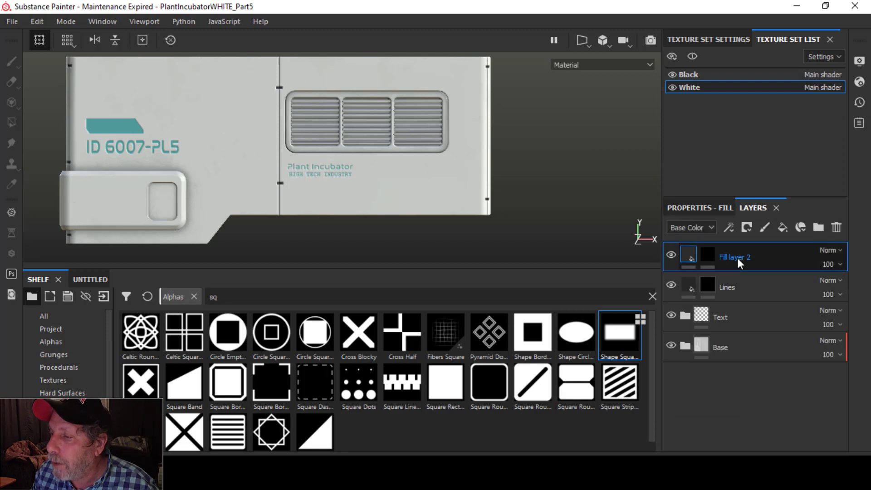
pyautogui.write('Black')
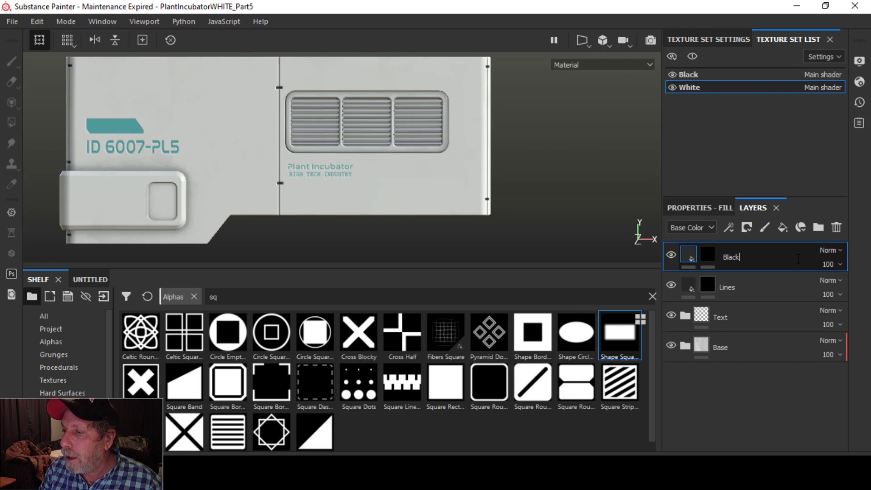
pyautogui.write('Squares')
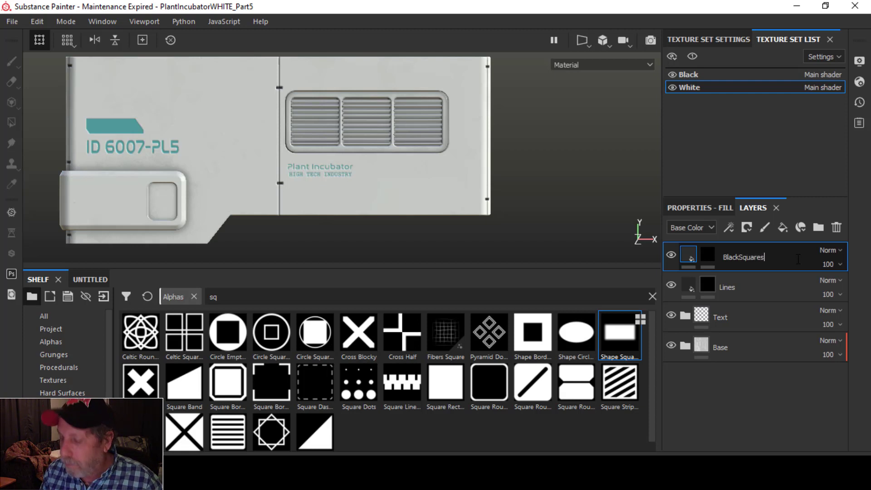
pyautogui.press('Return')
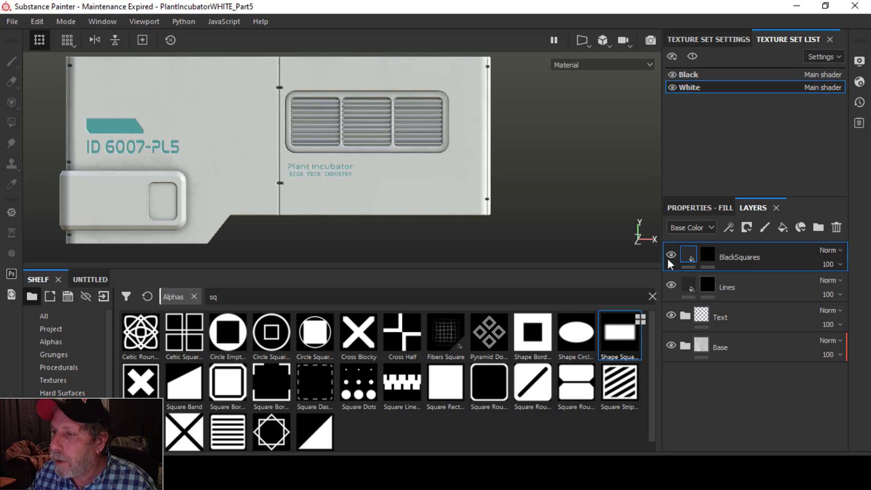
# - Add a new fill layer above BlackSquares and give it a black mask
pyautogui.click(781, 227)
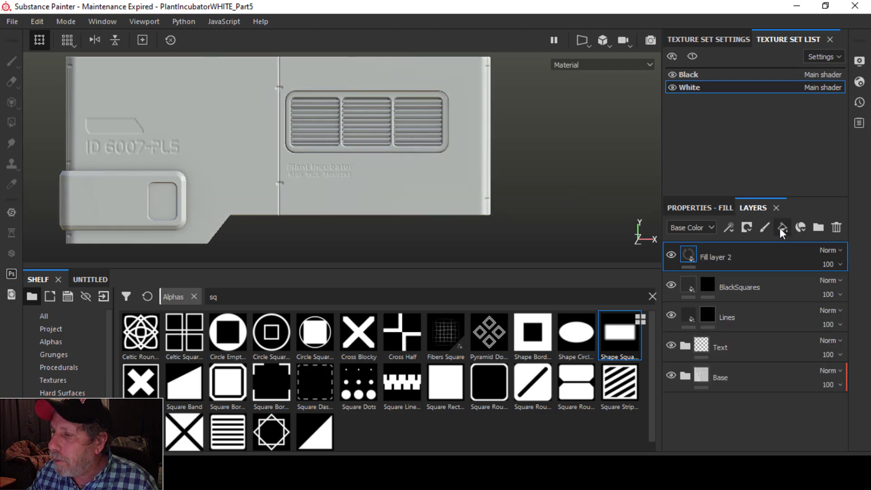
pyautogui.click(747, 227)
pyautogui.click(767, 245)
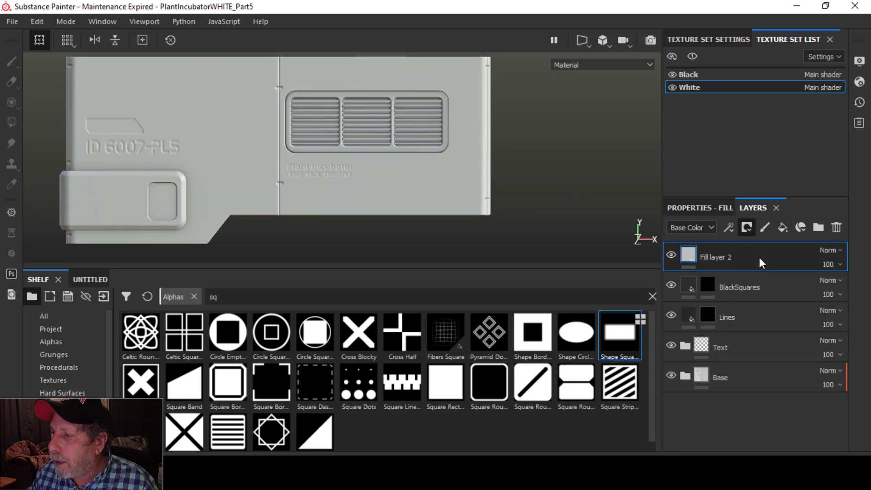
# - Limit the new fill layer's material to the color and height channels and set its base color to dark grey
pyautogui.click(690, 255)
pyautogui.click(703, 207)
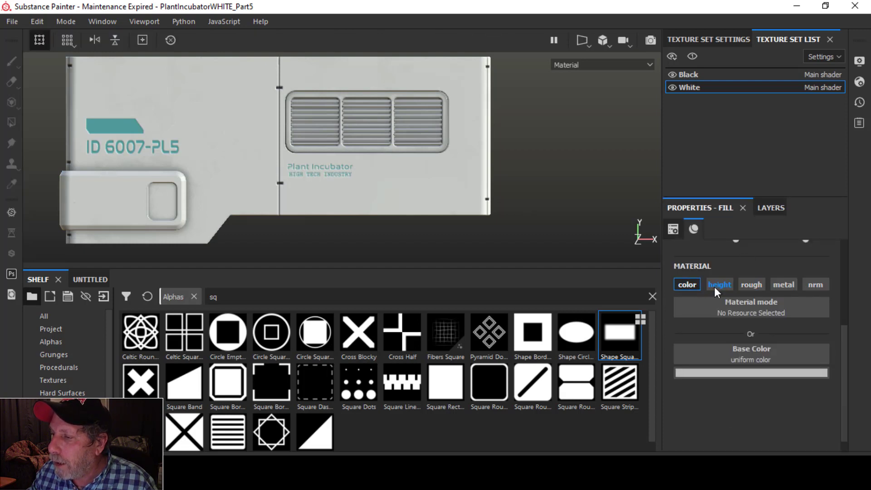
pyautogui.click(739, 372)
pyautogui.moveTo(702, 290); pyautogui.dragTo(690, 326)
pyautogui.click(805, 190)
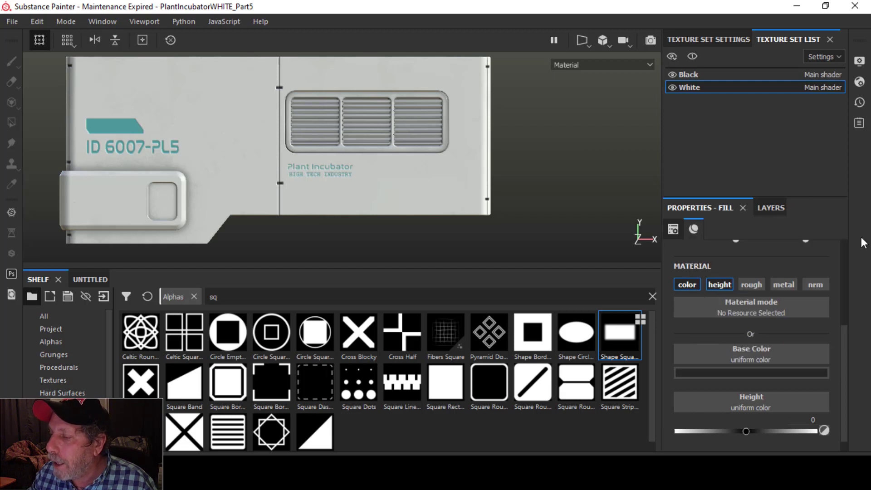
# - Set the new fill layer's height to -0.1892 and examine the dark tabs above the EARTH 2.0 band in the reference image
pyautogui.moveTo(745, 432); pyautogui.dragTo(732, 433)
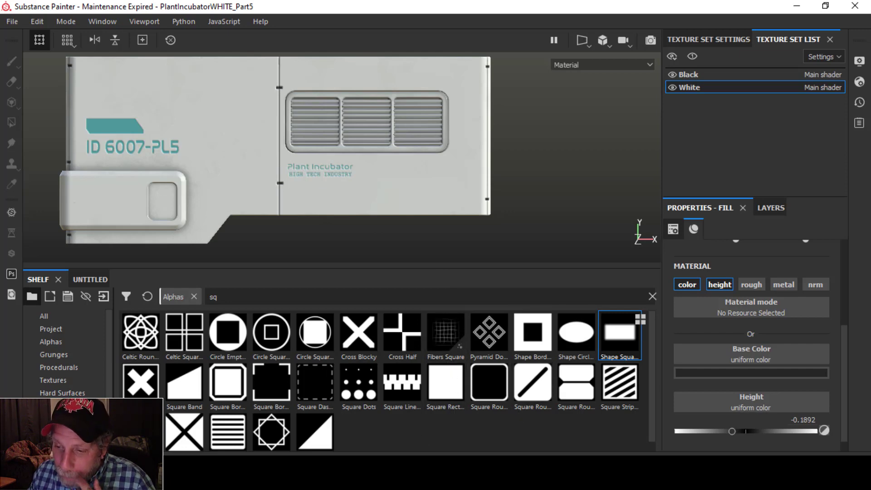
pyautogui.hotkey('alt', 'Tab')
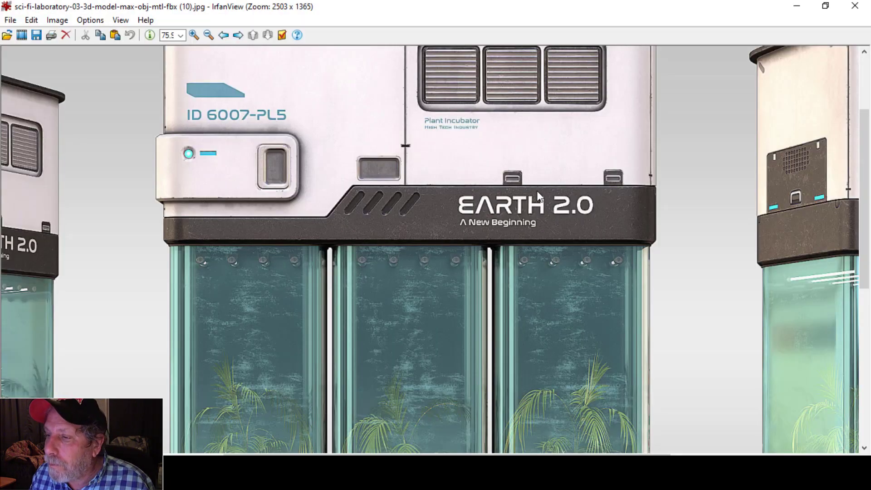
pyautogui.scroll(1, 539, 190)
pyautogui.scroll(-1, 499, 173)
pyautogui.click(194, 35)
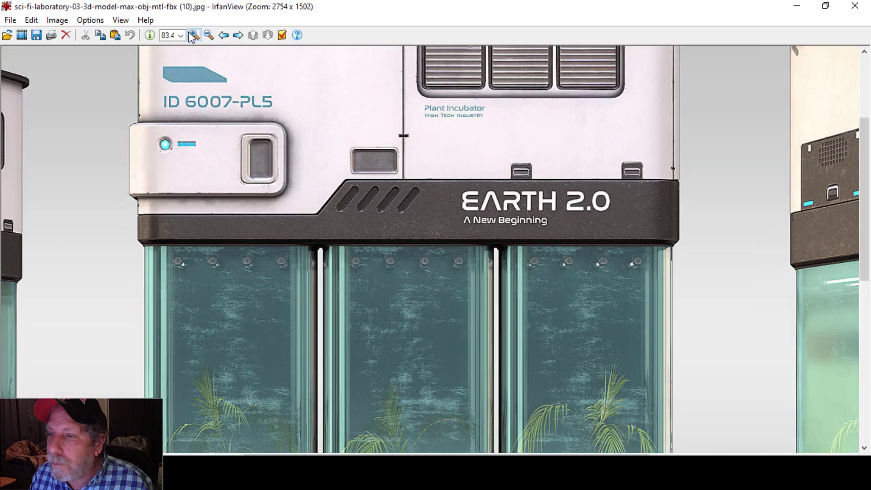
pyautogui.click(194, 36)
pyautogui.click(194, 36)
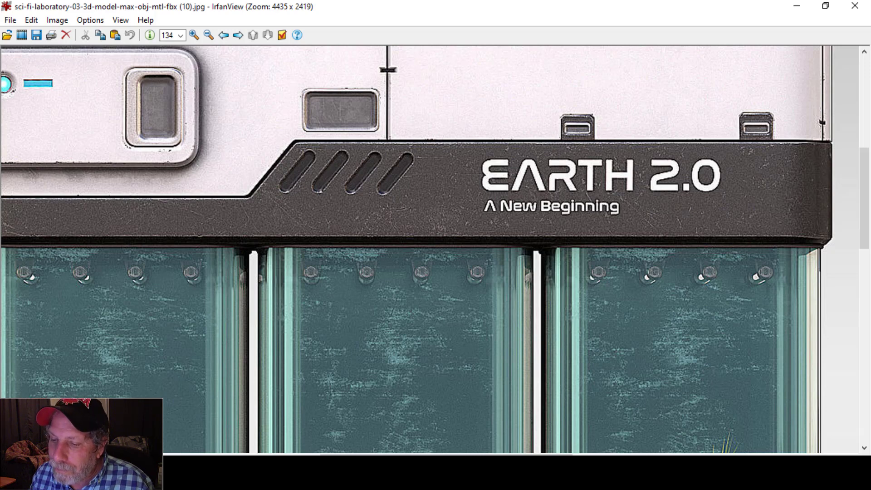
pyautogui.hotkey('alt', 'Tab')
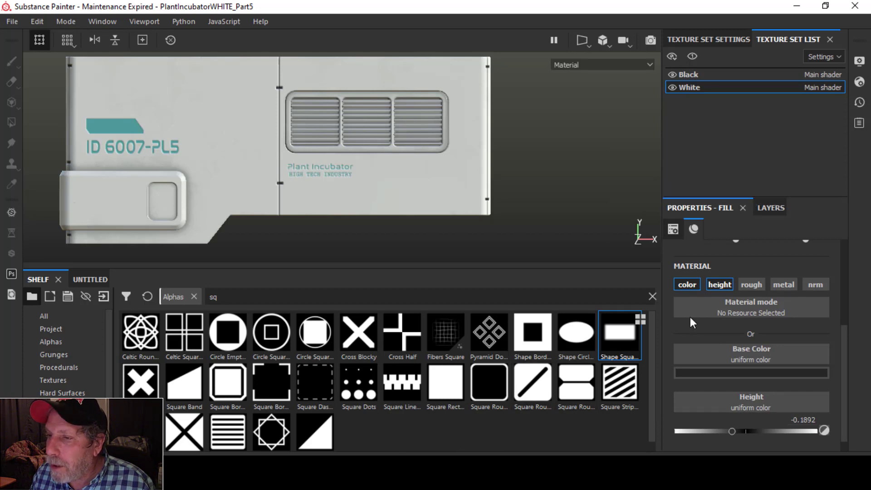
# - Select the black mask of Fill layer 2 for painting and open its brush properties
pyautogui.click(771, 208)
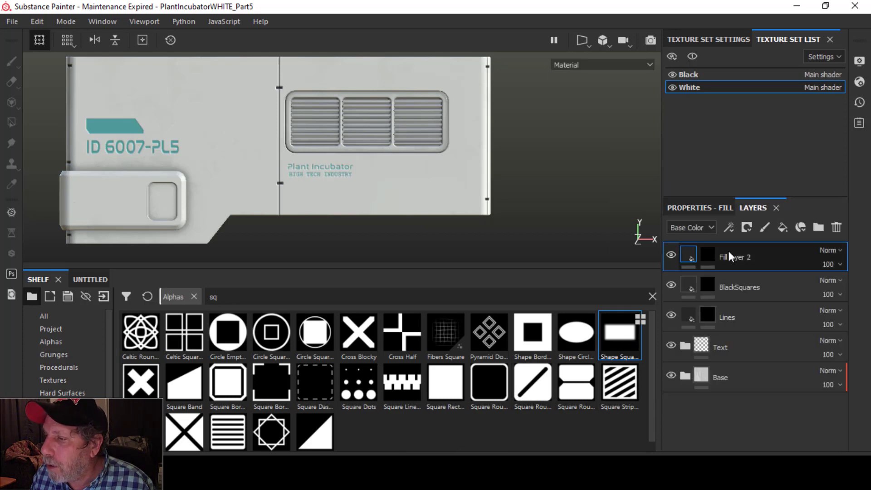
pyautogui.click(703, 256)
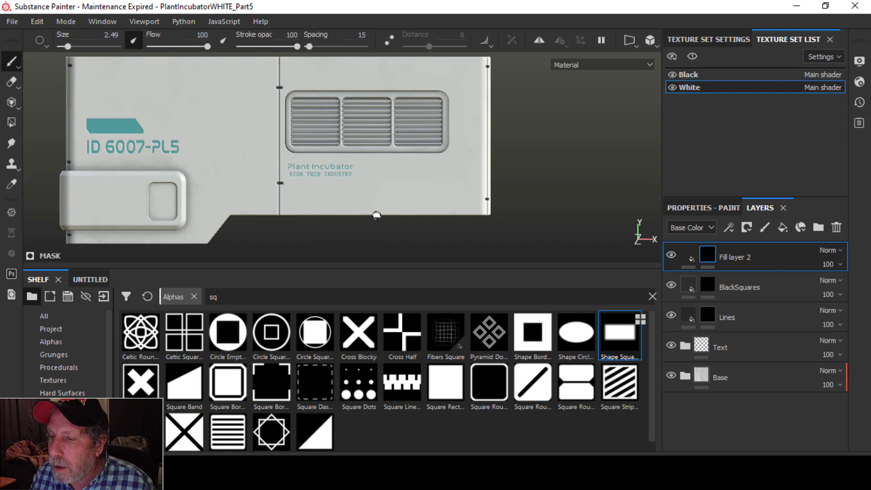
pyautogui.keyDown('ctrl'); pyautogui.moveTo(381, 213); pyautogui.dragTo(417, 213, button='right'); pyautogui.keyUp('ctrl')
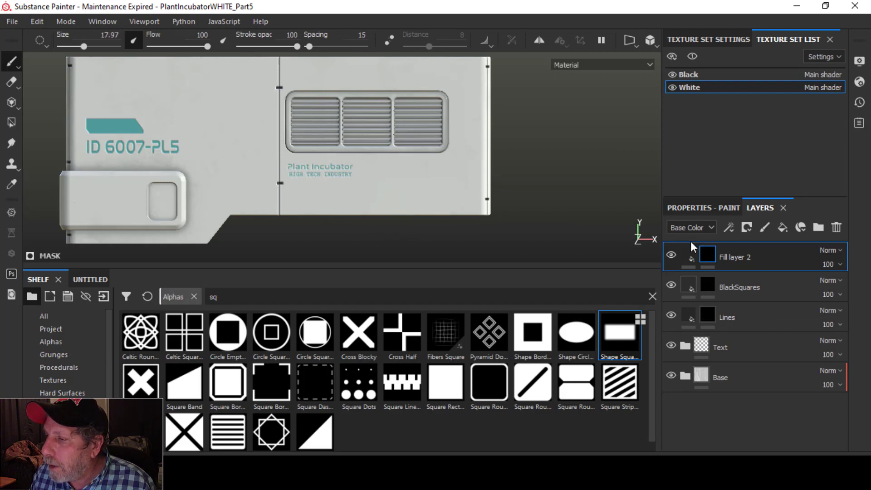
pyautogui.click(689, 254)
pyautogui.click(696, 211)
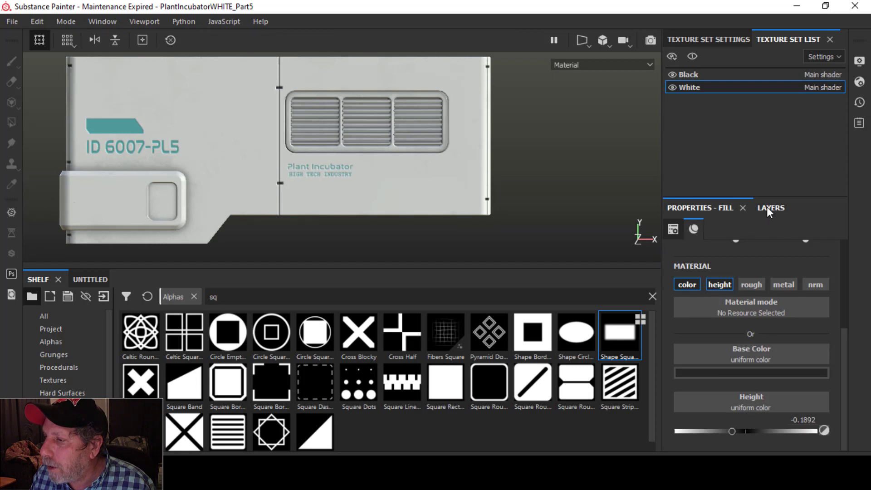
pyautogui.click(770, 207)
pyautogui.click(705, 254)
pyautogui.click(703, 207)
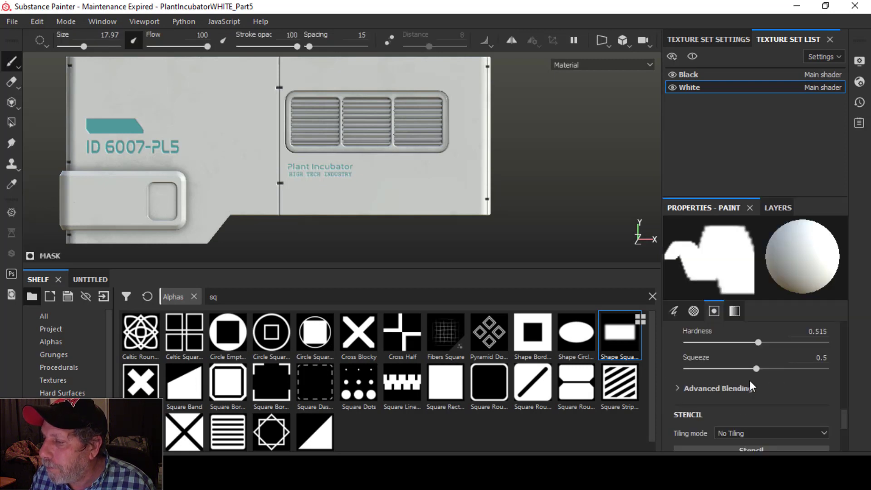
# - Try stamping a rectangle with hardness 1, squeeze 0.551 and brush size 12.53 on the lower edge below the vents
pyautogui.moveTo(755, 368)
pyautogui.mouseDown()
pyautogui.moveTo(706, 368)
pyautogui.moveTo(764, 368)
pyautogui.moveTo(817, 338)
pyautogui.moveTo(830, 341)
pyautogui.mouseUp()
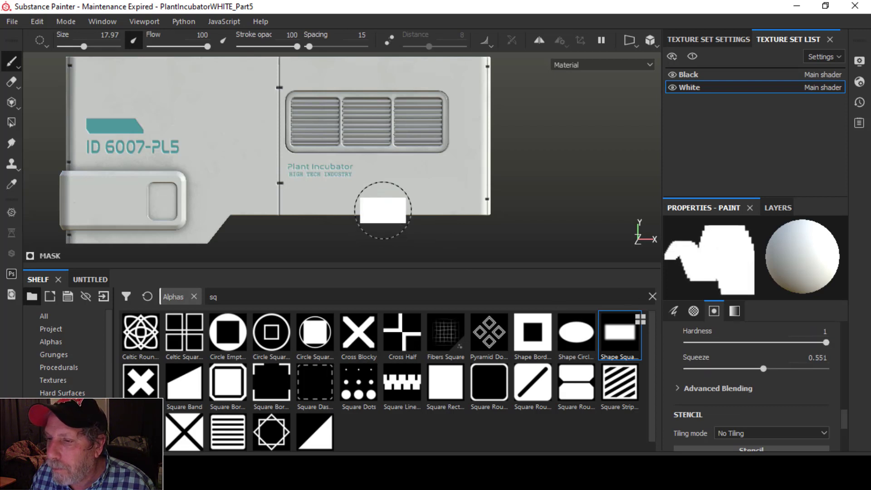
pyautogui.keyDown('ctrl'); pyautogui.moveTo(382, 210); pyautogui.dragTo(363, 210, button='right'); pyautogui.keyUp('ctrl')
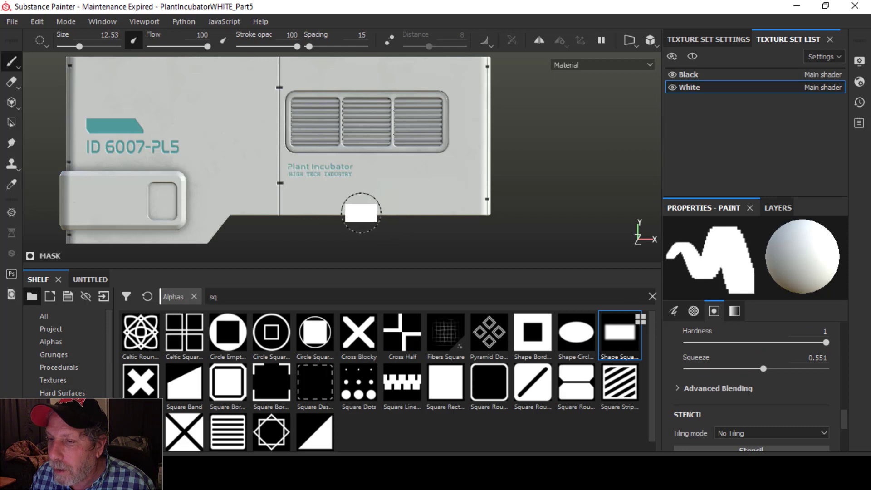
pyautogui.click(362, 213)
pyautogui.scroll(3, 443, 220)
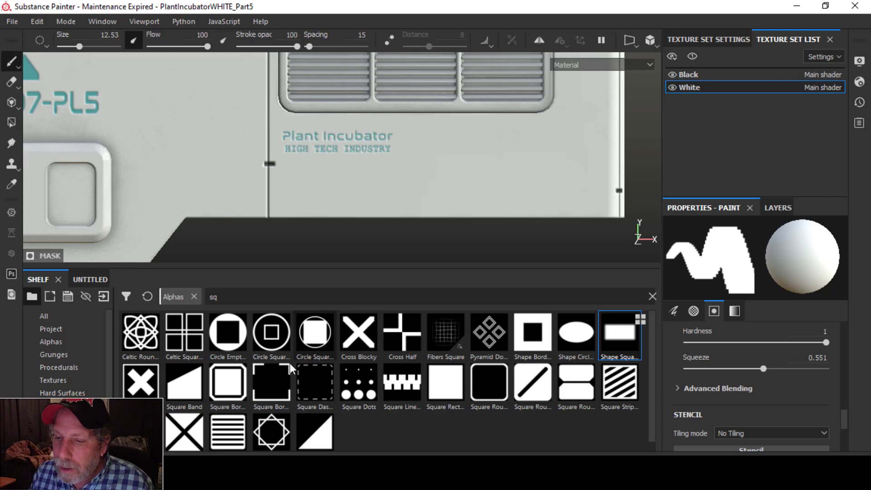
# - Switch the brush to the bordered rounded-square alpha and set its border width to 1 and square scale to 0.34
pyautogui.click(228, 383)
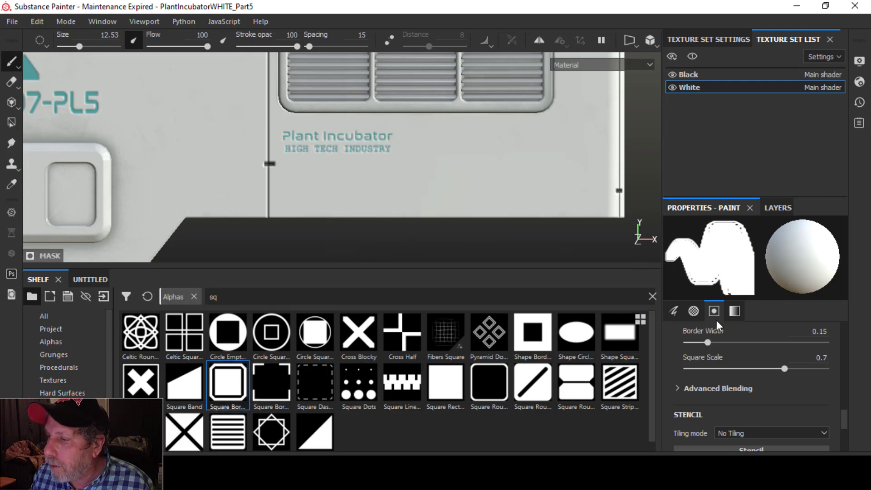
pyautogui.moveTo(784, 368); pyautogui.dragTo(839, 359)
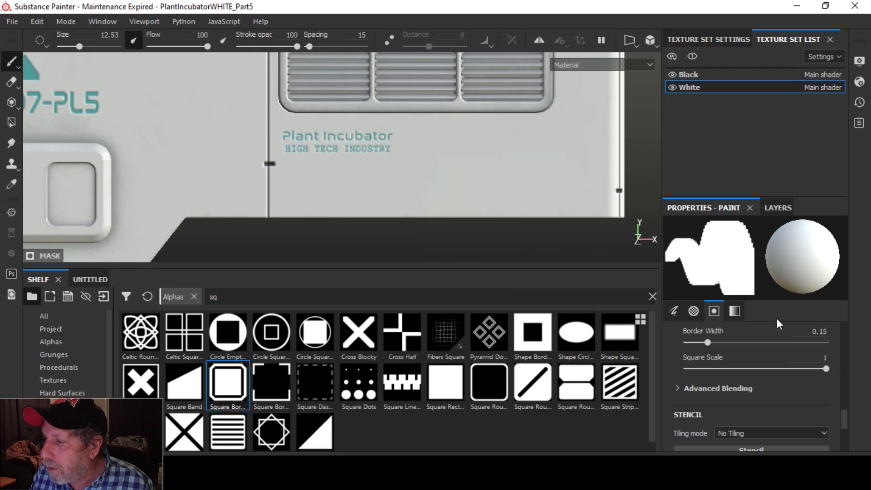
pyautogui.moveTo(823, 368); pyautogui.dragTo(780, 371)
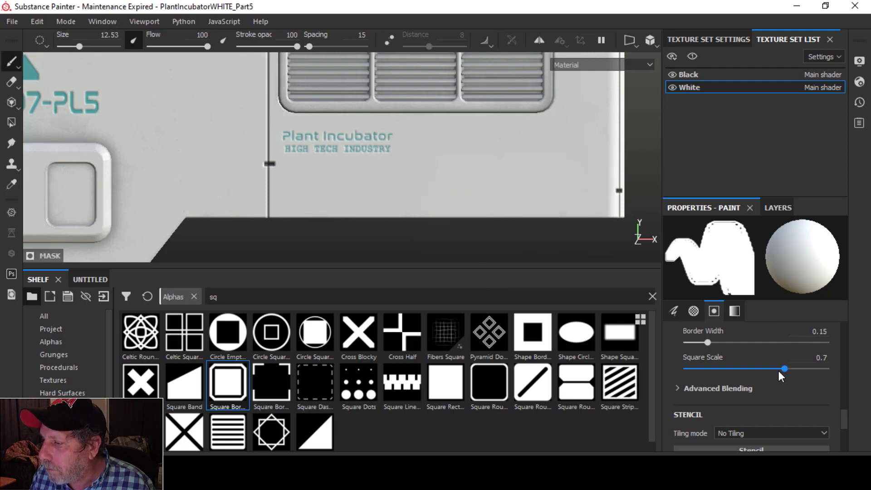
pyautogui.moveTo(707, 342); pyautogui.dragTo(846, 339)
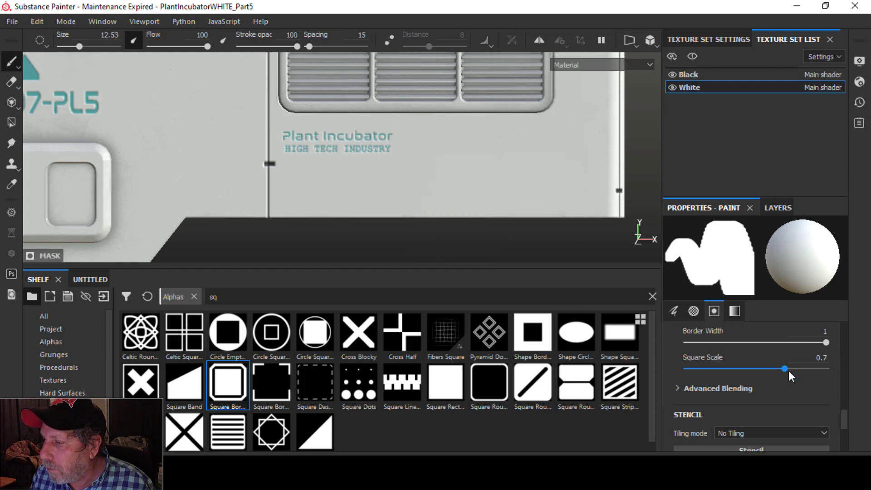
pyautogui.moveTo(788, 371); pyautogui.dragTo(768, 369)
pyautogui.moveTo(426, 218)
pyautogui.keyDown('ctrl'); pyautogui.mouseDown(button='right')
pyautogui.moveTo(418, 218)
pyautogui.moveTo(443, 218)
pyautogui.mouseUp(button='right'); pyautogui.keyUp('ctrl')
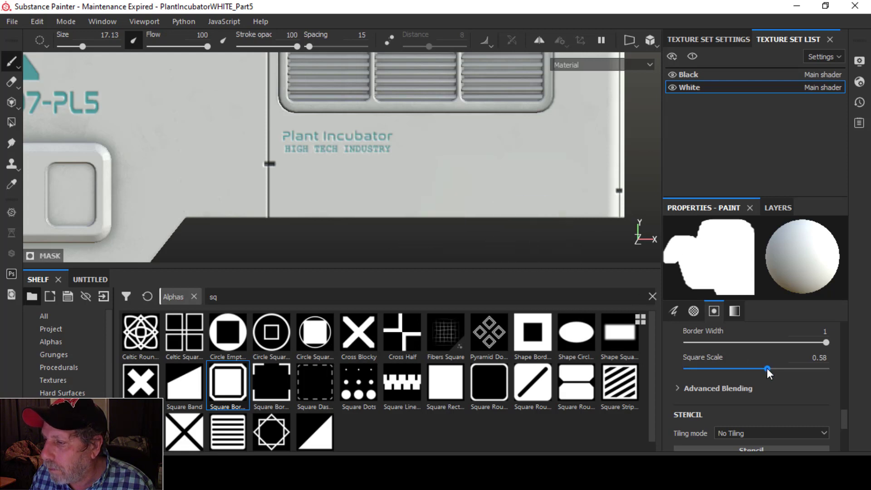
pyautogui.moveTo(766, 368); pyautogui.dragTo(736, 369)
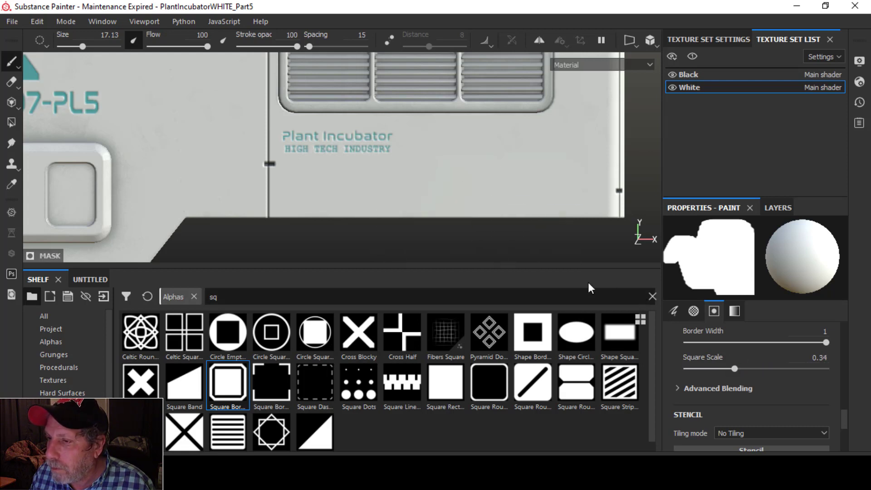
# - Try stamping a dark tab at brush size 6.15 on the lower edge below the vents and compare it with the reference image
pyautogui.keyDown('ctrl'); pyautogui.moveTo(446, 200); pyautogui.dragTo(435, 208, button='right'); pyautogui.keyUp('ctrl')
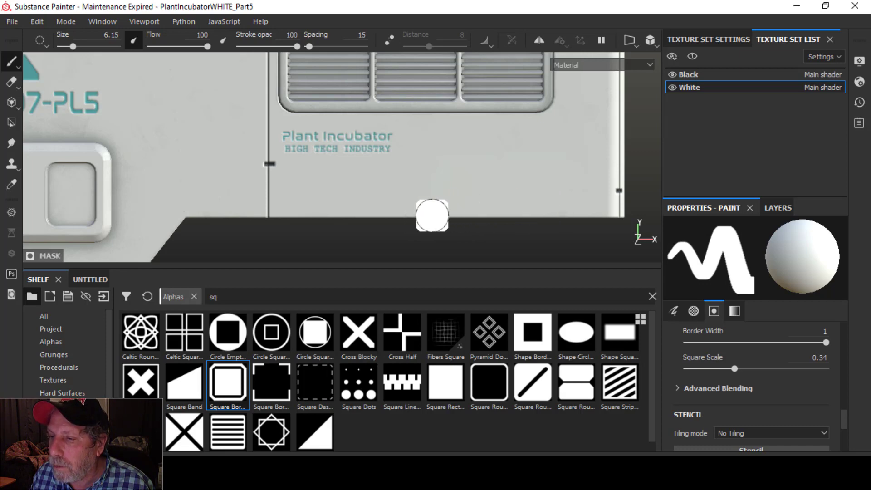
pyautogui.click(432, 216)
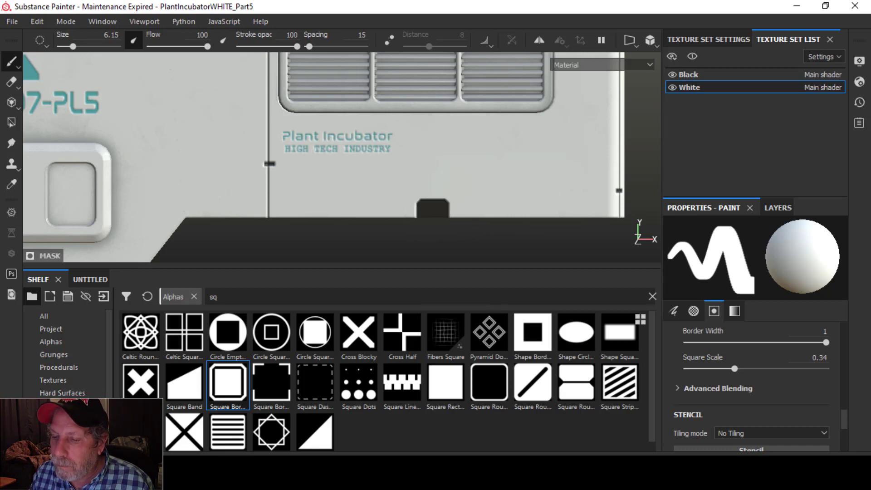
pyautogui.hotkey('alt', 'Tab')
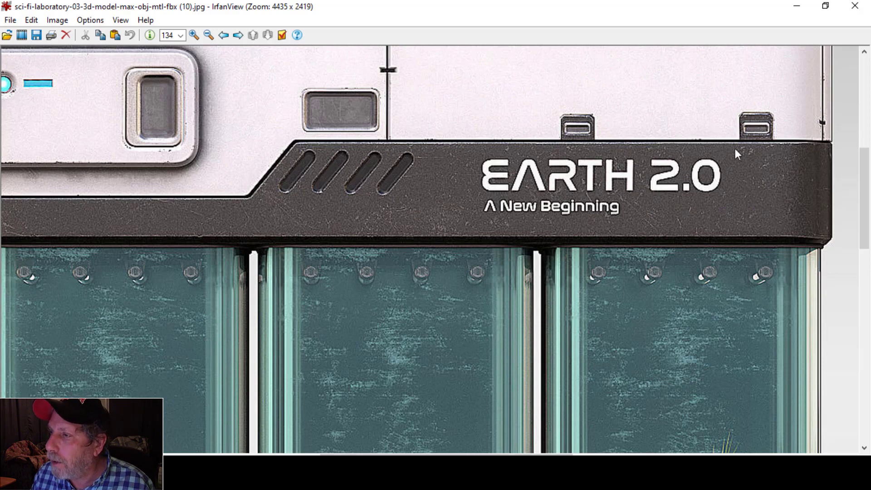
pyautogui.click(210, 37)
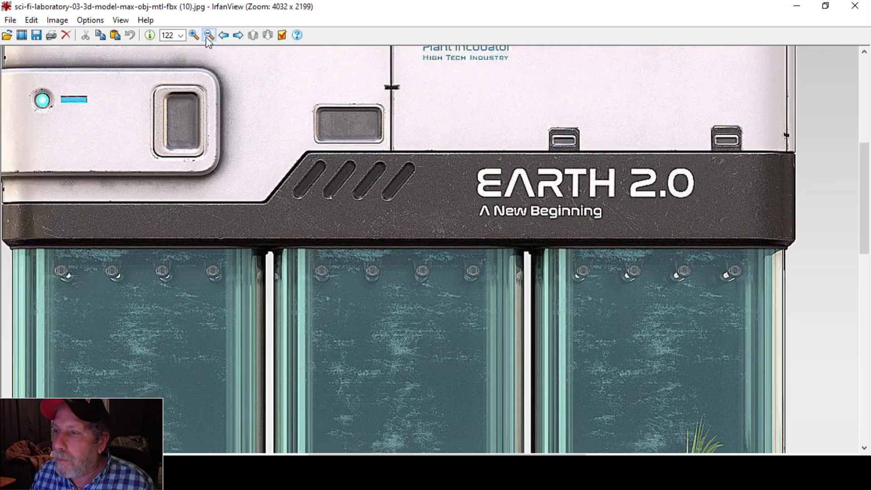
pyautogui.click(208, 37)
pyautogui.click(208, 38)
pyautogui.click(207, 37)
pyautogui.click(209, 37)
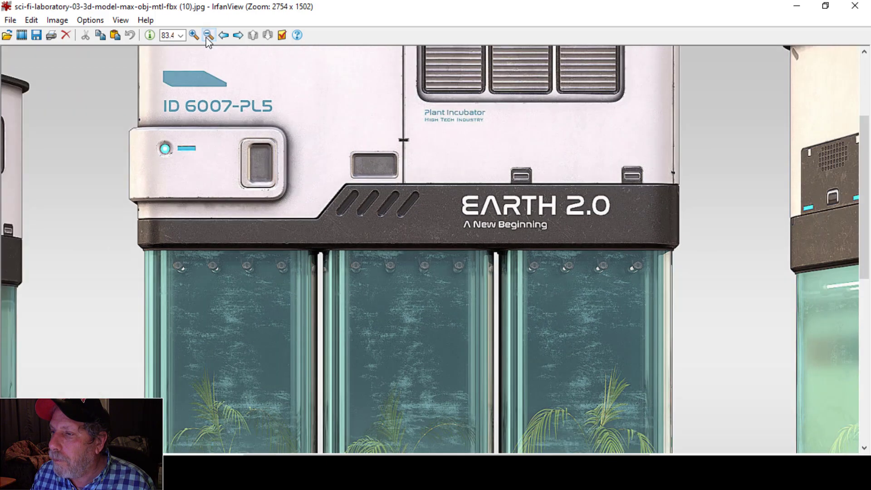
pyautogui.click(209, 37)
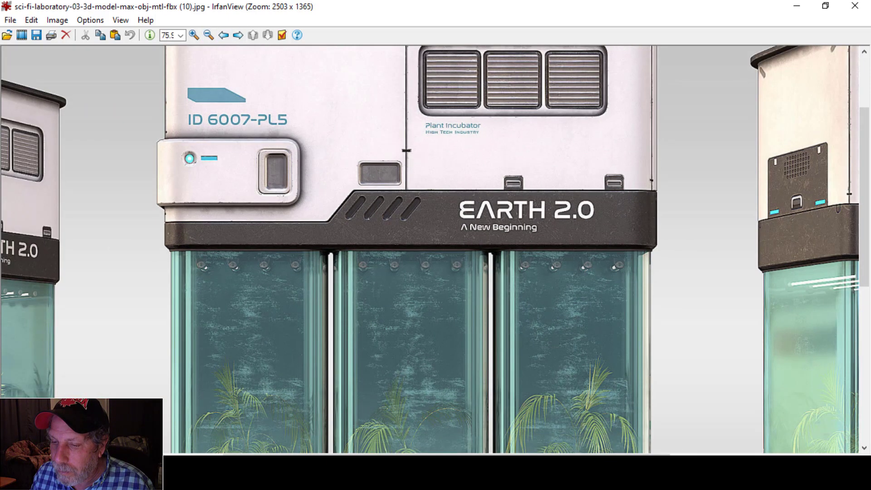
pyautogui.hotkey('alt', 'Tab')
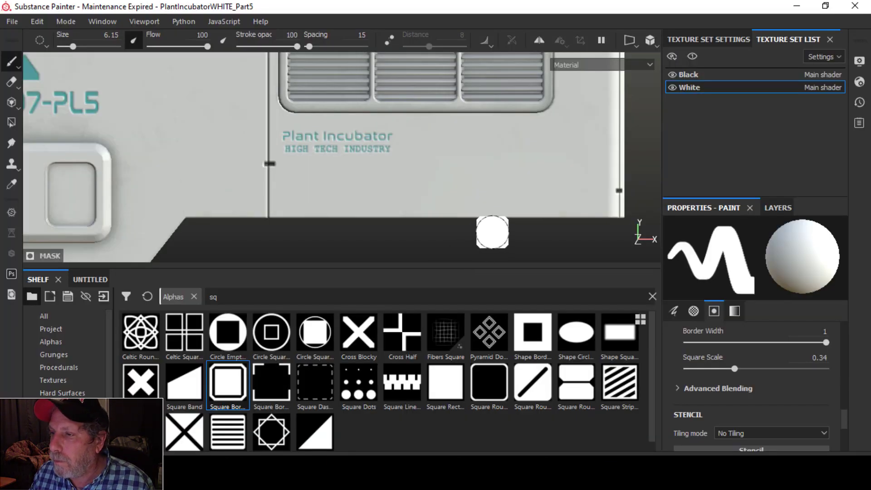
# - Stamp two dark tabs at brush size 4.85 along the lower edge below the vents, spaced as in the reference image
pyautogui.press('[')
pyautogui.press('[')
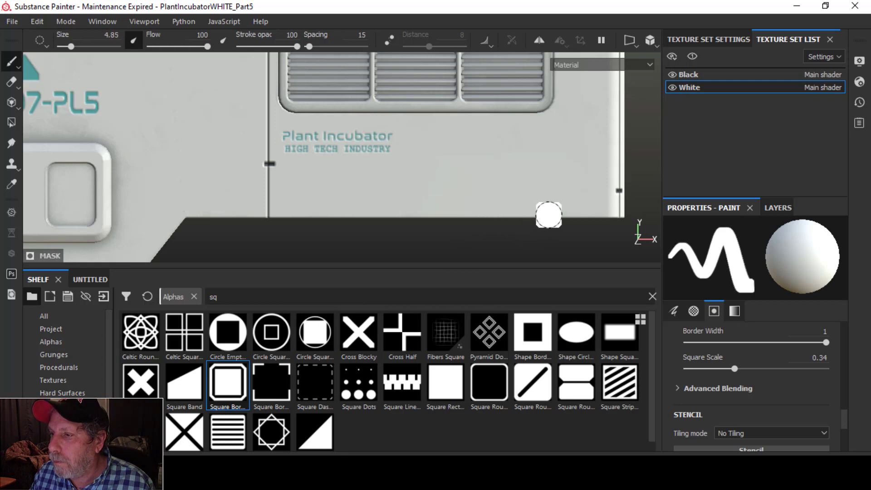
pyautogui.click(550, 213)
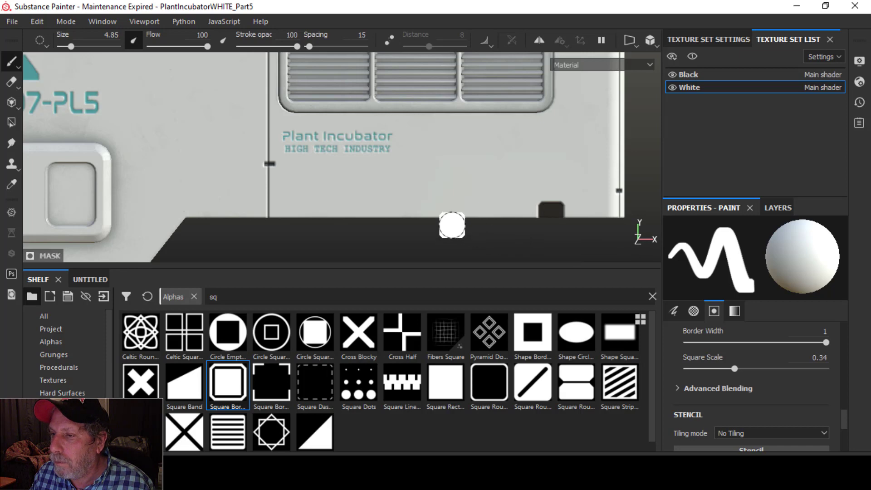
pyautogui.click(429, 213)
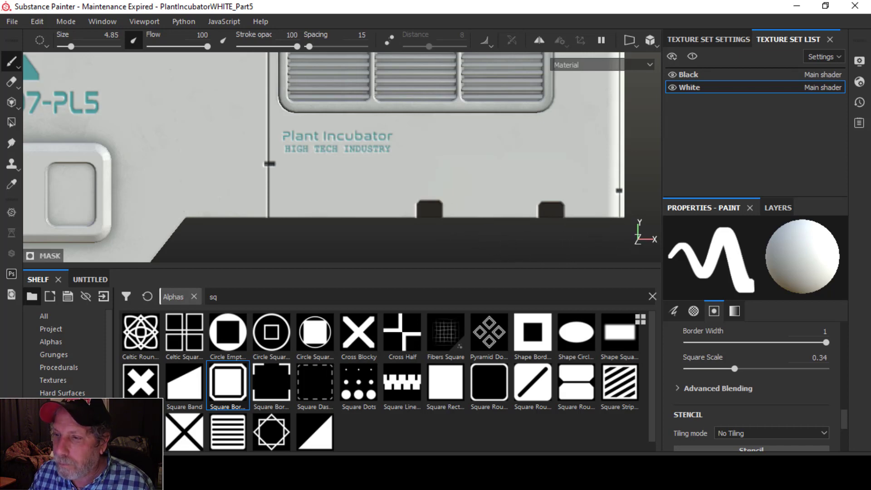
pyautogui.hotkey('alt', 'Tab')
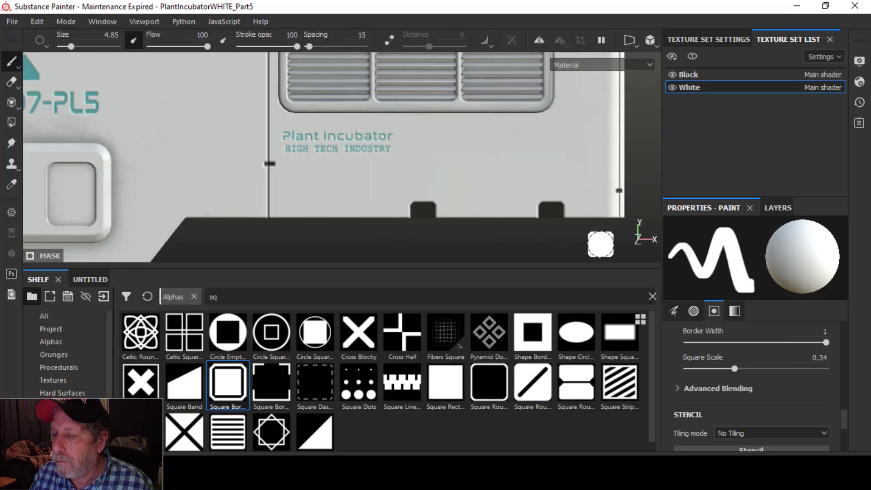
# - Inspect the two stamped tabs from an angle and examine the lower housing's tabs in the reference image
pyautogui.keyDown('alt'); pyautogui.moveTo(453, 232); pyautogui.dragTo(510, 233); pyautogui.keyUp('alt')
pyautogui.scroll(2, 509, 232)
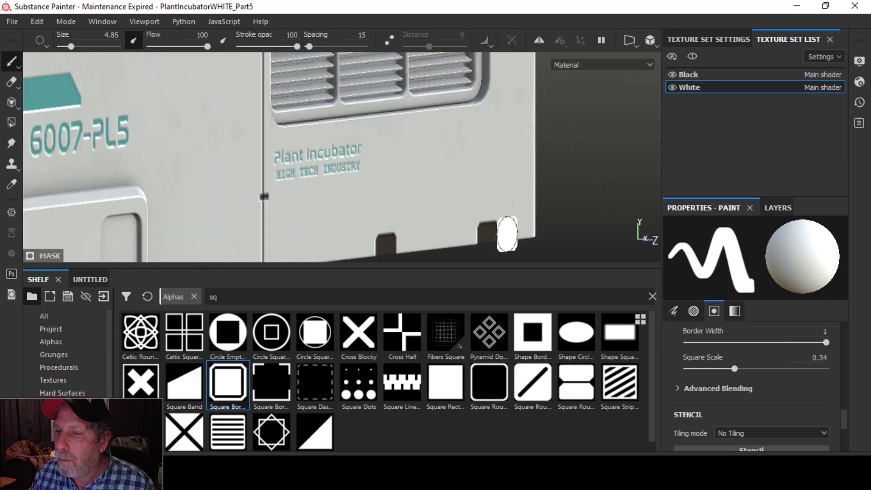
pyautogui.scroll(-3, 509, 231)
pyautogui.keyDown('alt'); pyautogui.moveTo(509, 231); pyautogui.dragTo(397, 225); pyautogui.keyUp('alt')
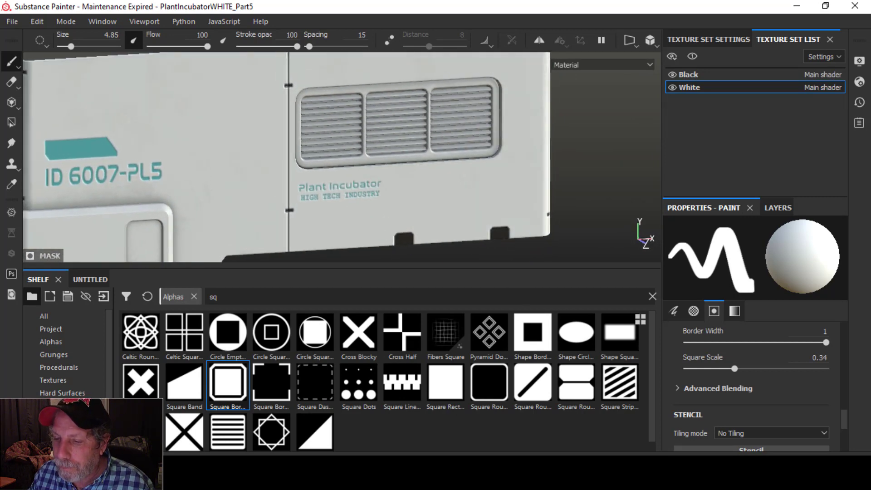
pyautogui.hotkey('alt', 'Tab')
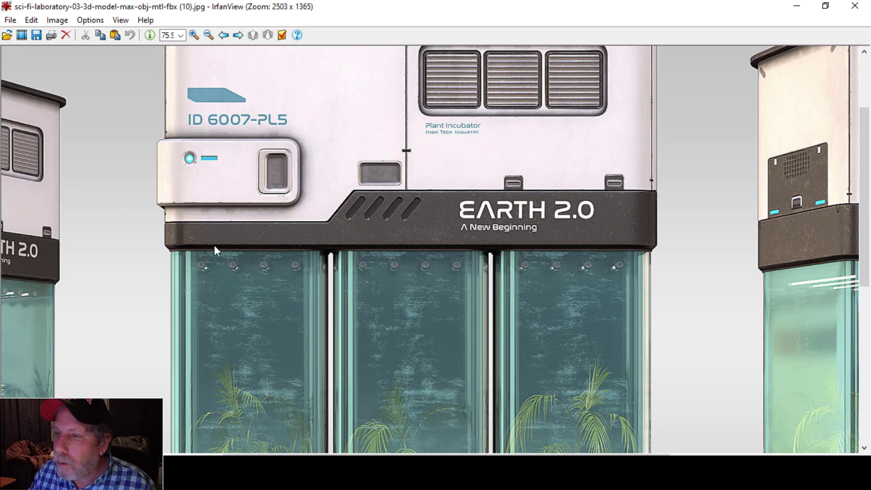
pyautogui.moveTo(863, 181); pyautogui.dragTo(864, 234)
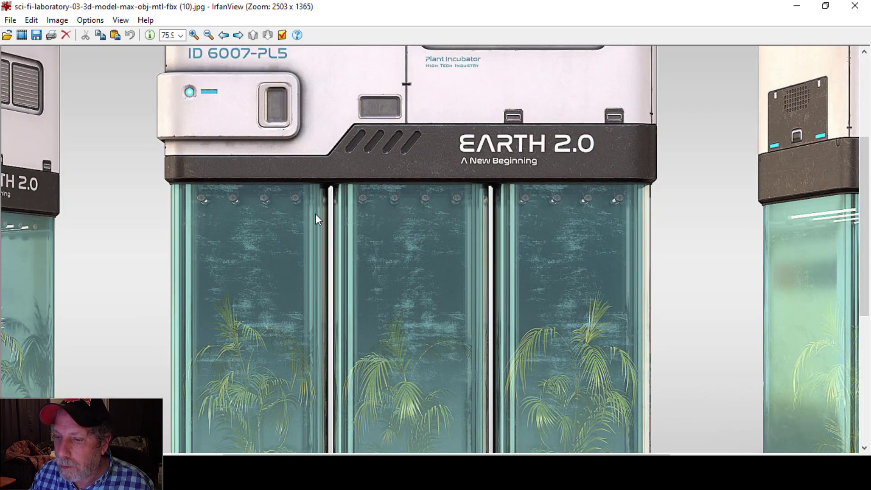
pyautogui.moveTo(370, 450); pyautogui.dragTo(305, 435)
pyautogui.moveTo(865, 200); pyautogui.dragTo(866, 278)
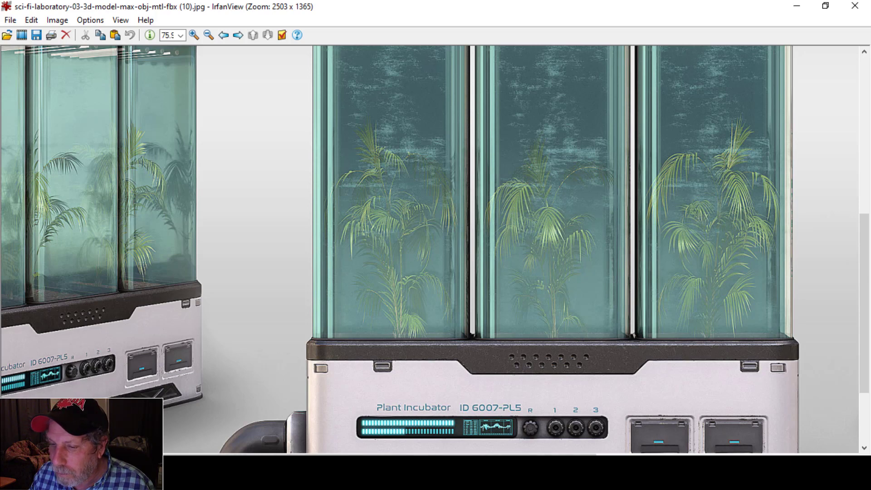
# - Switch back to Substance Painter and stamp two dark tabs along the lower housing's upper edge, one on each side of the central notch
pyautogui.hotkey('alt', 'Tab')
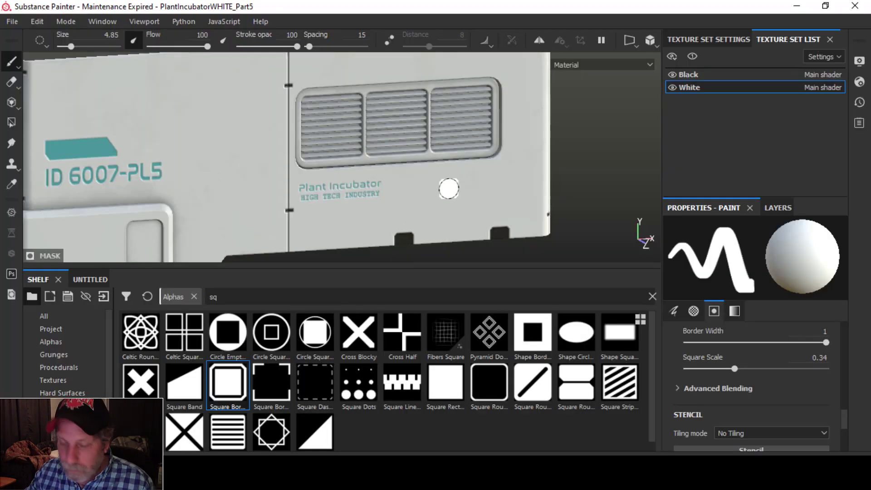
pyautogui.keyDown('alt'); pyautogui.moveTo(449, 188); pyautogui.dragTo(421, 196); pyautogui.keyUp('alt')
pyautogui.keyDown('alt'); pyautogui.moveTo(421, 196); pyautogui.dragTo(449, 144, button='middle'); pyautogui.keyUp('alt')
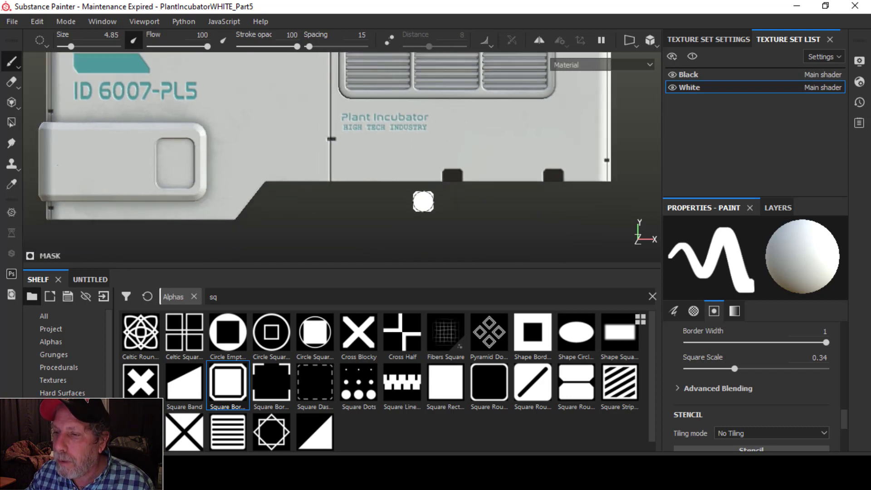
pyautogui.moveTo(404, 210)
pyautogui.keyDown('alt'); pyautogui.mouseDown()
pyautogui.moveTo(408, 163)
pyautogui.moveTo(417, 209)
pyautogui.moveTo(406, 215)
pyautogui.moveTo(383, 208)
pyautogui.moveTo(381, 171)
pyautogui.mouseUp(); pyautogui.keyUp('alt')
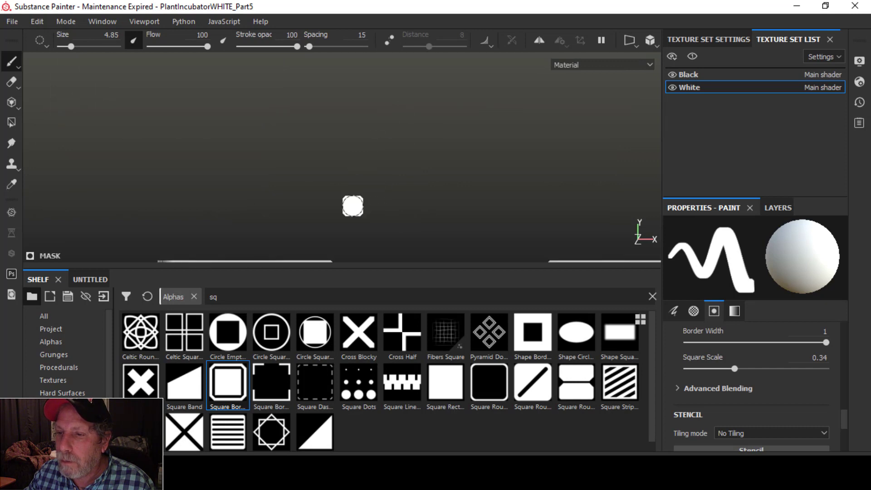
pyautogui.moveTo(352, 204)
pyautogui.keyDown('alt'); pyautogui.mouseDown()
pyautogui.moveTo(363, 162)
pyautogui.moveTo(313, 136)
pyautogui.mouseUp(); pyautogui.keyUp('alt')
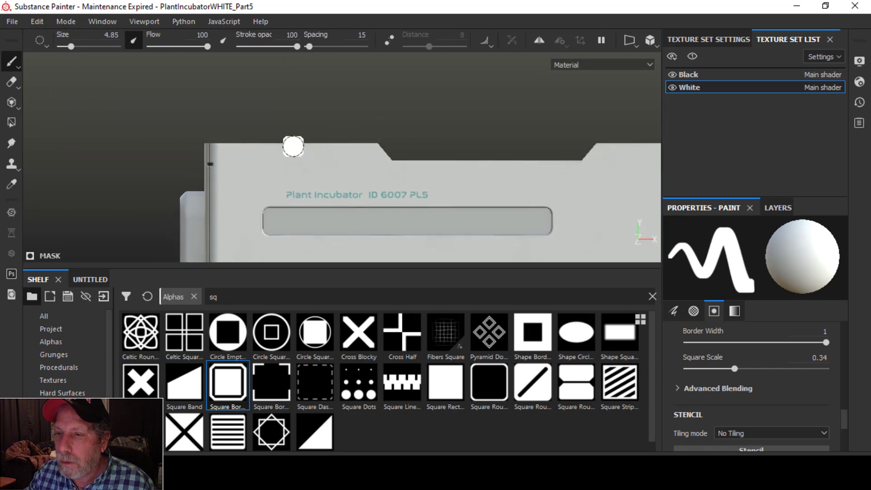
pyautogui.keyDown('alt'); pyautogui.moveTo(397, 116); pyautogui.dragTo(411, 109); pyautogui.keyUp('alt')
pyautogui.keyDown('alt'); pyautogui.moveTo(492, 153); pyautogui.dragTo(263, 164, button='middle'); pyautogui.keyUp('alt')
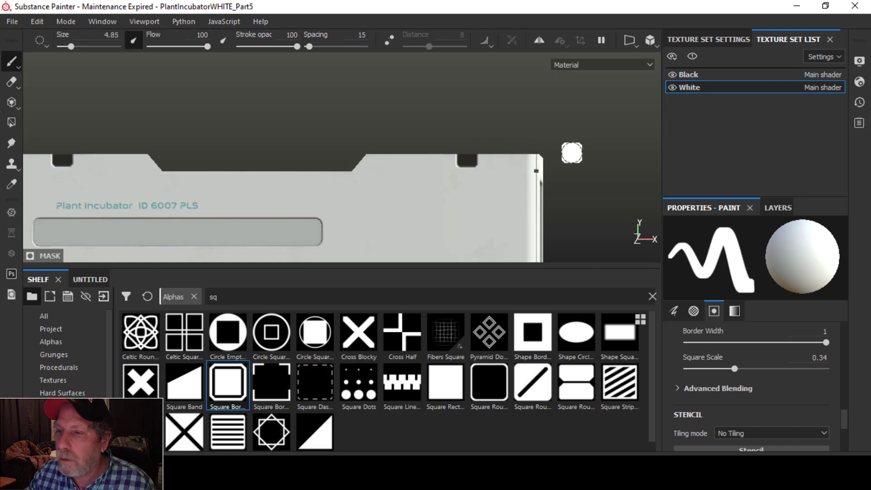
pyautogui.keyDown('alt'); pyautogui.moveTo(572, 152); pyautogui.dragTo(558, 164); pyautogui.keyUp('alt')
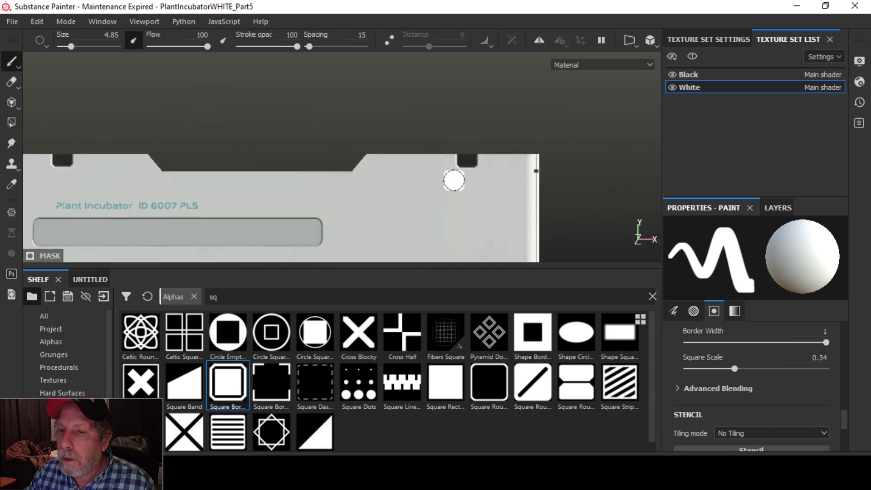
pyautogui.keyDown('alt'); pyautogui.moveTo(454, 180); pyautogui.dragTo(554, 166, button='middle'); pyautogui.keyUp('alt')
pyautogui.keyDown('alt'); pyautogui.moveTo(362, 167); pyautogui.dragTo(450, 185); pyautogui.keyUp('alt')
pyautogui.scroll(-3, 418, 189)
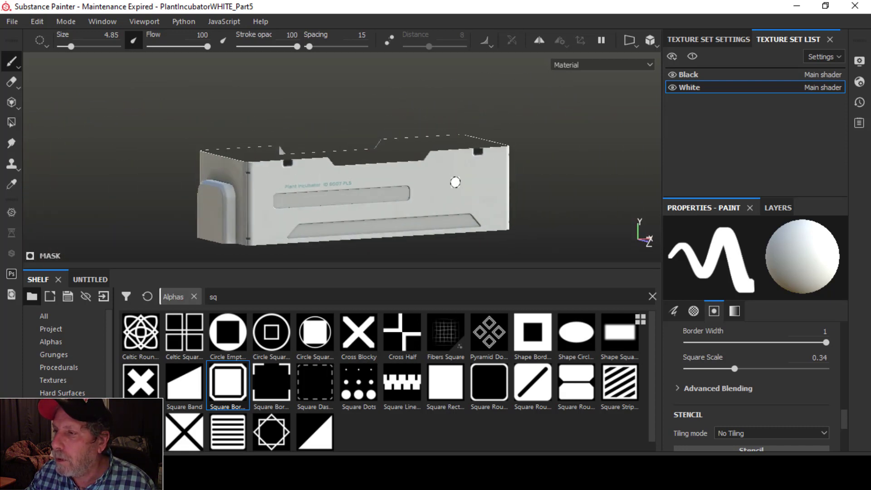
# - Select the fill content of Fill layer 2, enlarge the viewport and activate the orange_blue color profile
pyautogui.click(777, 207)
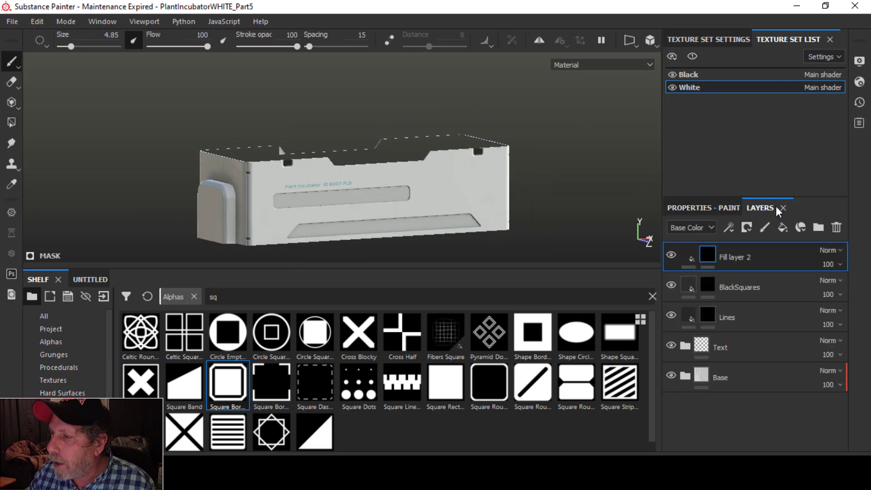
pyautogui.click(688, 256)
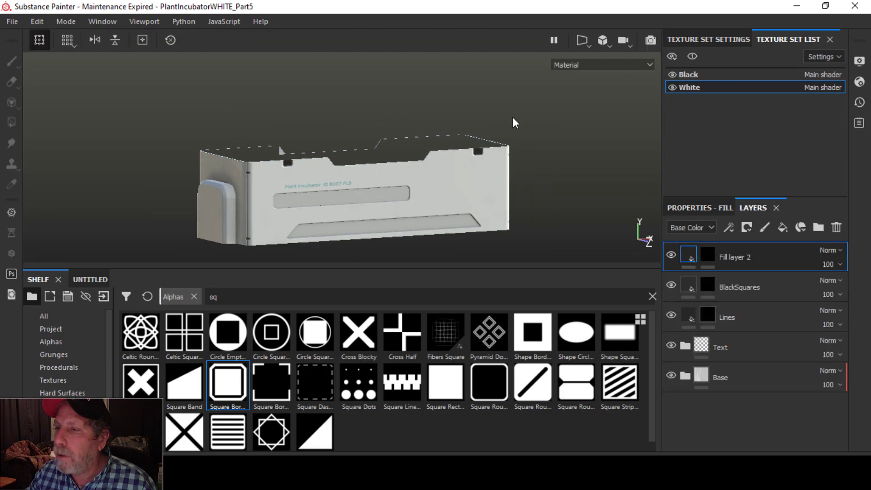
pyautogui.press('Tab')
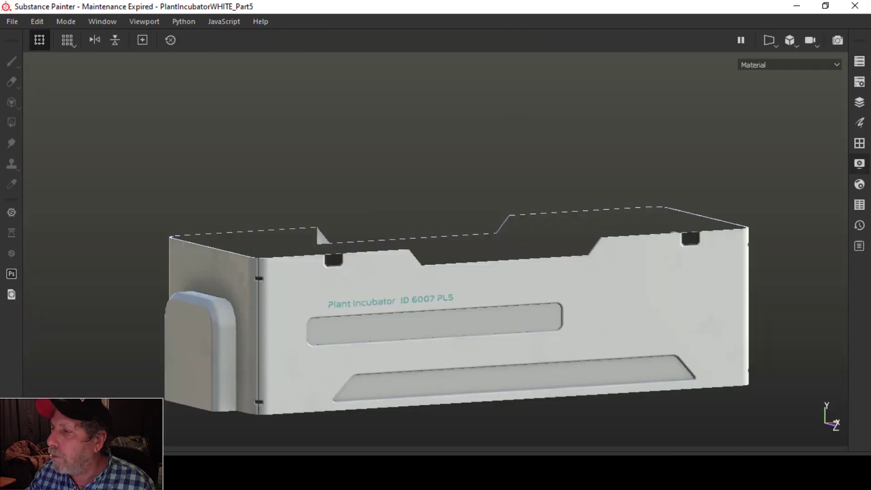
pyautogui.click(859, 164)
pyautogui.click(625, 250)
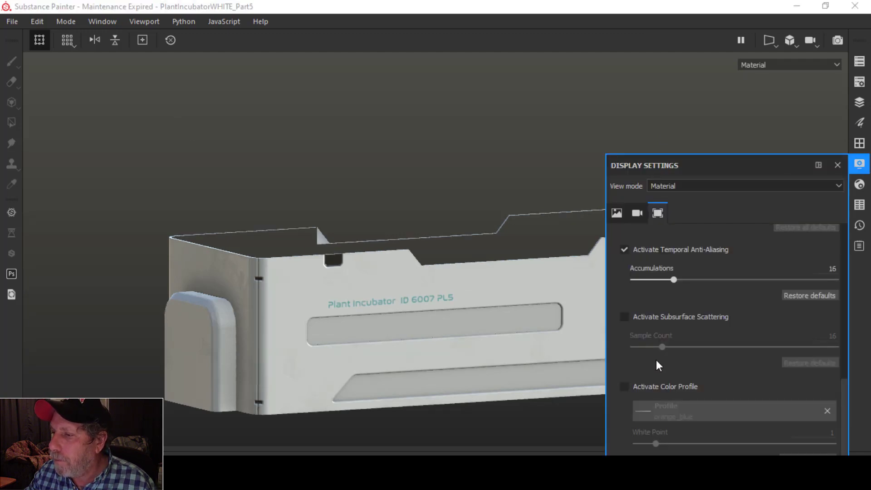
pyautogui.click(628, 387)
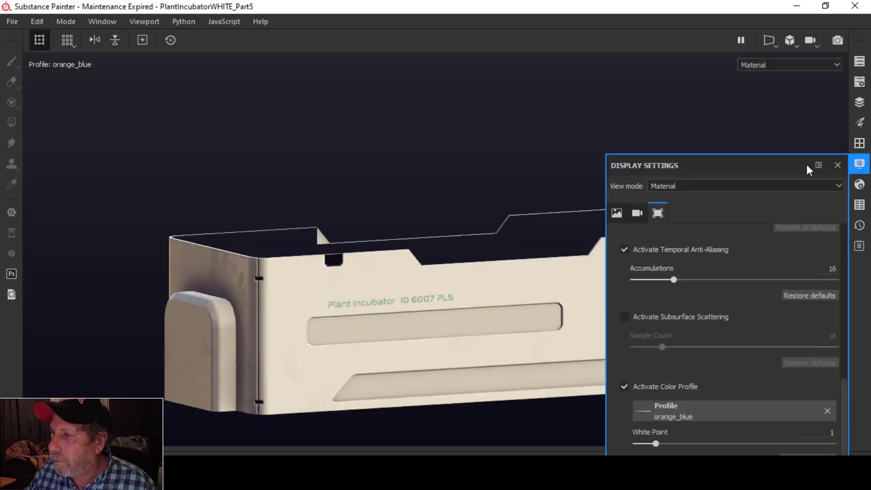
pyautogui.click(859, 163)
pyautogui.scroll(-3, 545, 208)
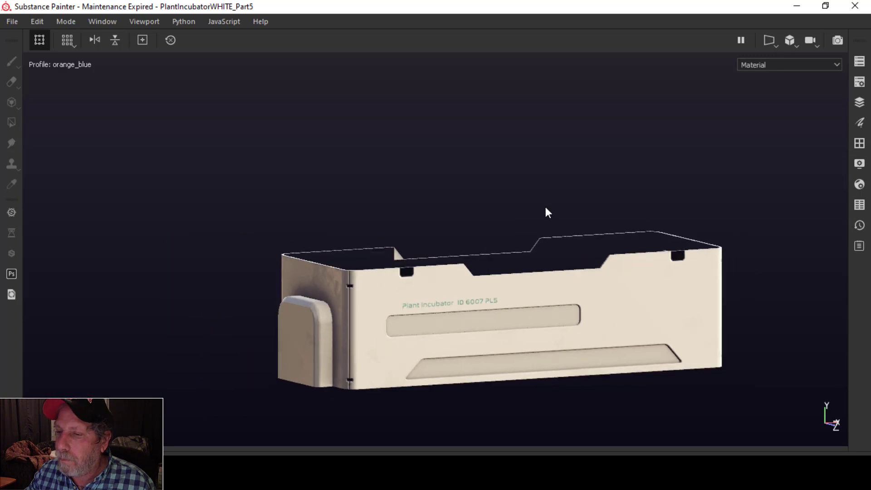
# - Frame both white housings and examine their tabs, seams and text from several angles
pyautogui.press('f')
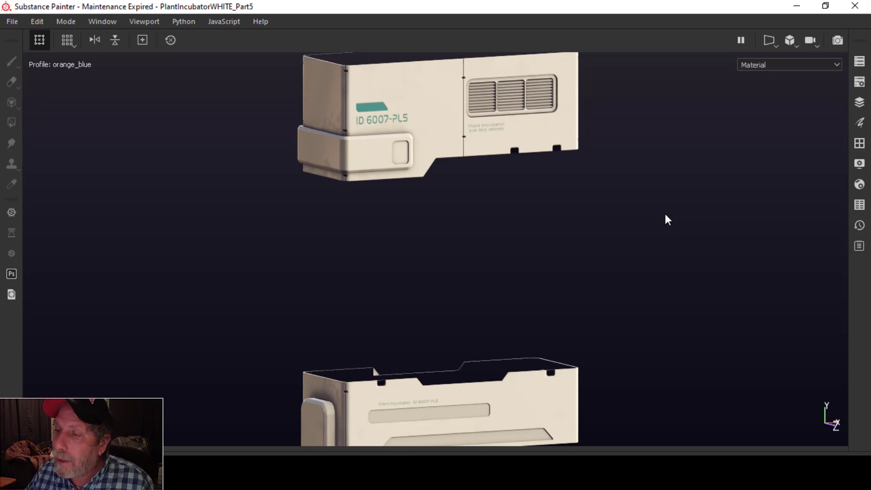
pyautogui.scroll(-1, 472, 175)
pyautogui.scroll(4, 472, 175)
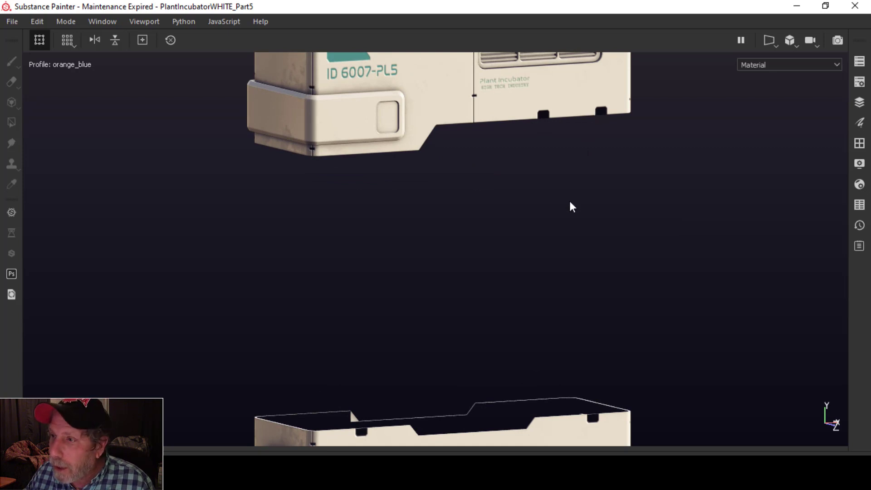
pyautogui.moveTo(571, 206); pyautogui.dragTo(524, 240, button='middle')
pyautogui.scroll(-1, 530, 254)
pyautogui.keyDown('alt'); pyautogui.moveTo(524, 241); pyautogui.dragTo(530, 233); pyautogui.keyUp('alt')
pyautogui.keyDown('alt'); pyautogui.moveTo(546, 238); pyautogui.dragTo(551, 246, button='middle'); pyautogui.keyUp('alt')
pyautogui.keyDown('alt'); pyautogui.moveTo(550, 247); pyautogui.dragTo(492, 222); pyautogui.keyUp('alt')
pyautogui.keyDown('alt'); pyautogui.moveTo(491, 221); pyautogui.dragTo(467, 237, button='middle'); pyautogui.keyUp('alt')
pyautogui.keyDown('alt'); pyautogui.moveTo(466, 238); pyautogui.dragTo(585, 267); pyautogui.keyUp('alt')
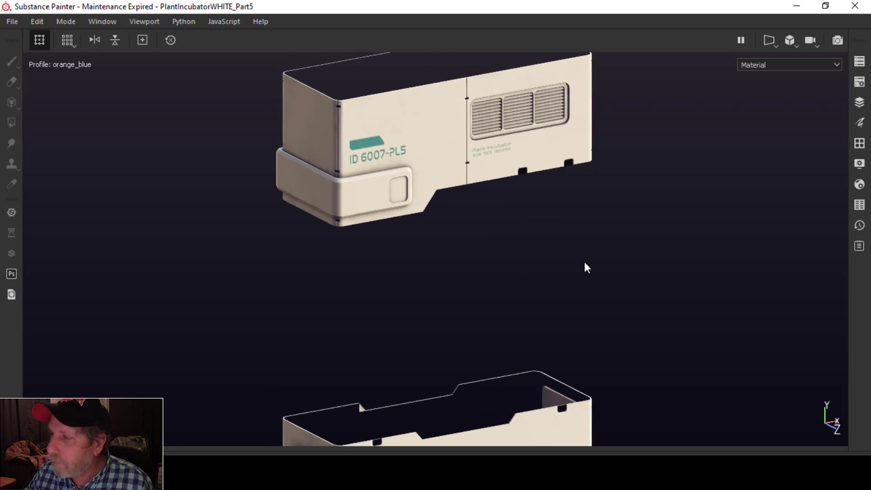
# - Deactivate the color profile in the display settings
pyautogui.click(859, 164)
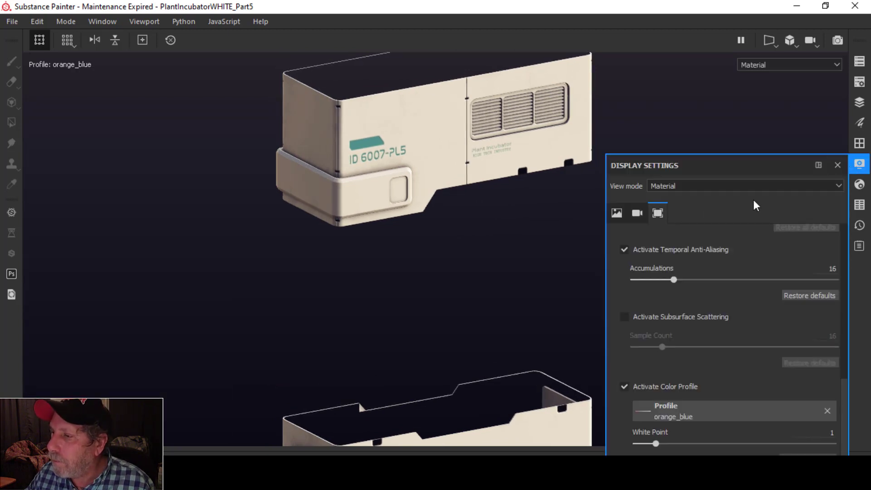
pyautogui.click(624, 387)
pyautogui.click(859, 163)
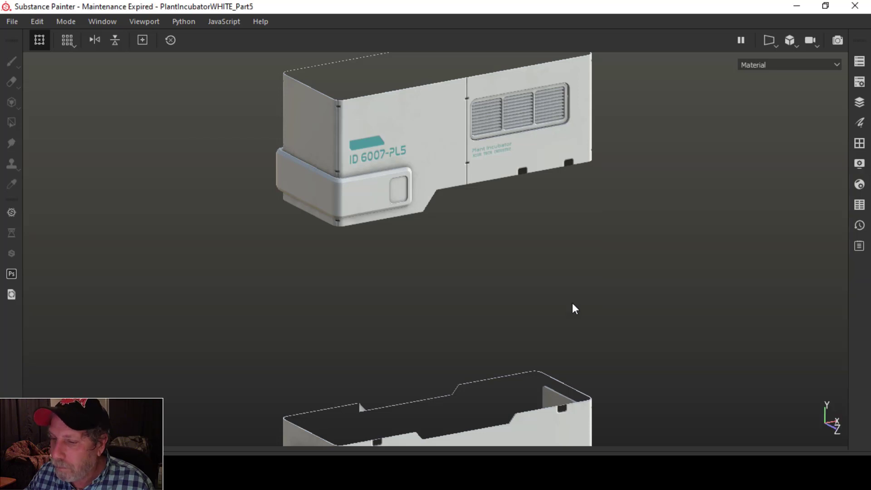
# - Restore the full workspace and rename Fill layer 2 as BlackCutouts
pyautogui.press('Tab')
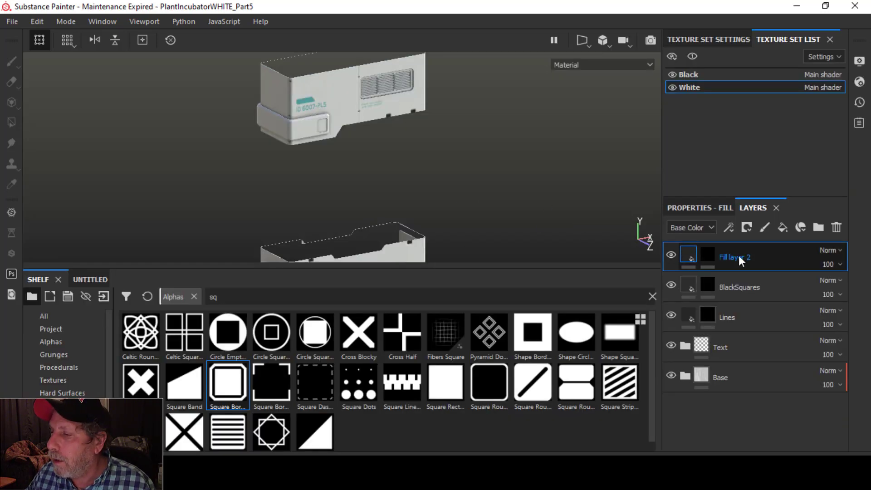
pyautogui.write('Blac')
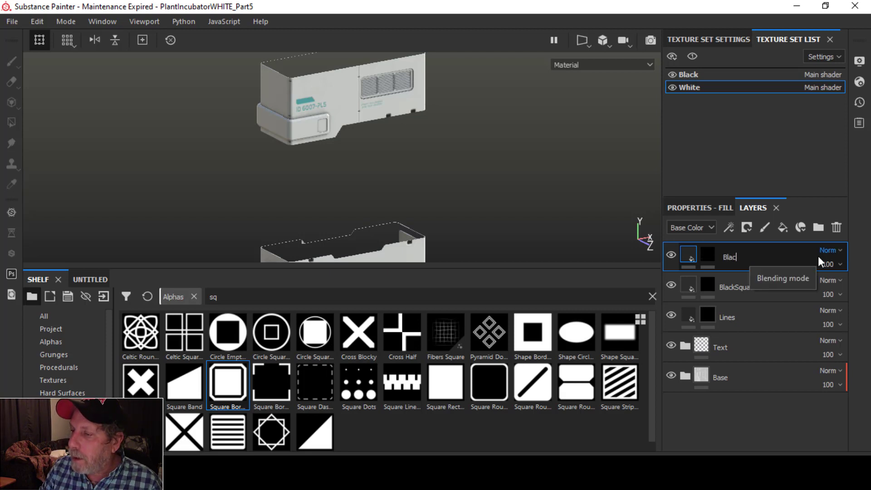
pyautogui.write('kCu')
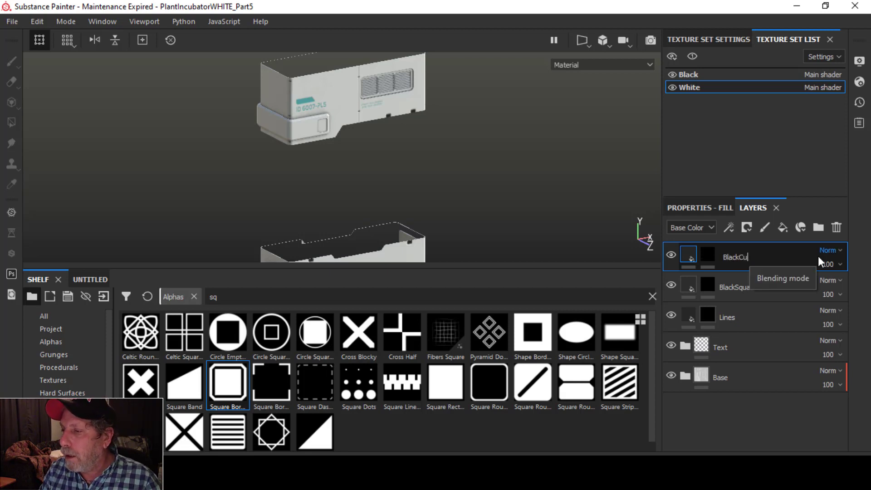
pyautogui.write('touts')
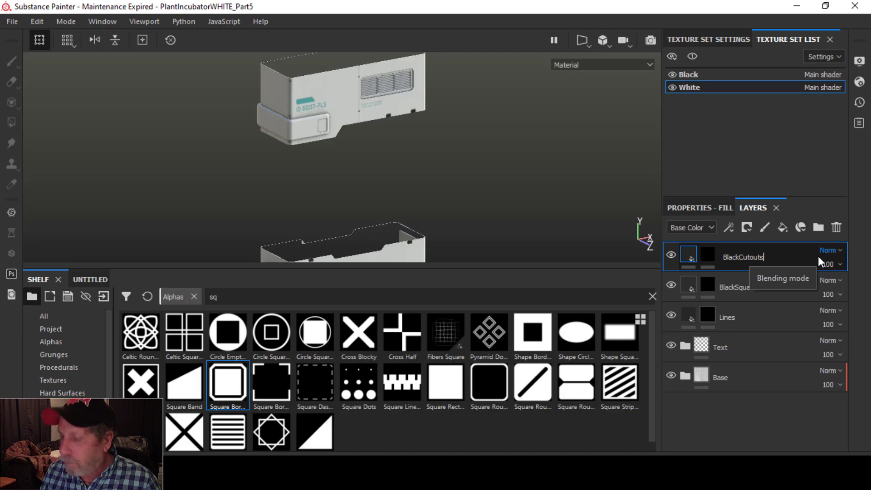
pyautogui.press('Return')
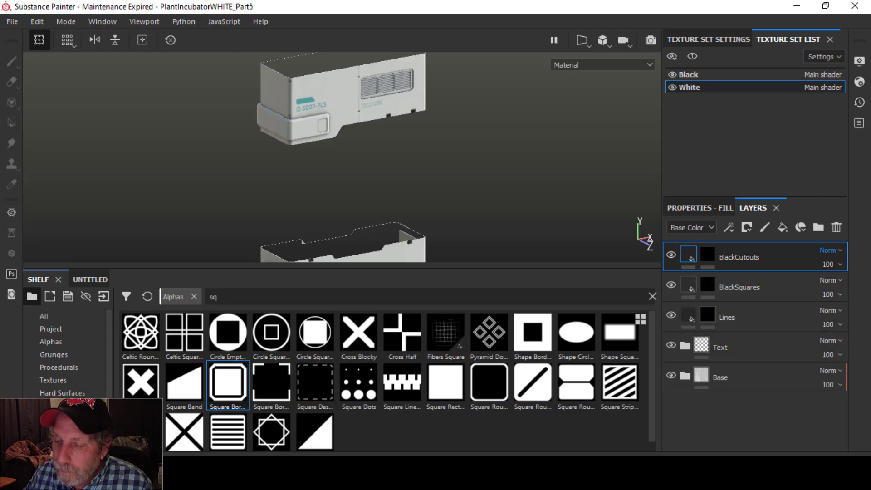
# - Switch to the reference image in IrfanView and examine the lower housing's tabs, corner squares and control panel details
pyautogui.hotkey('alt', 'Tab')
pyautogui.moveTo(869, 240); pyautogui.dragTo(866, 303)
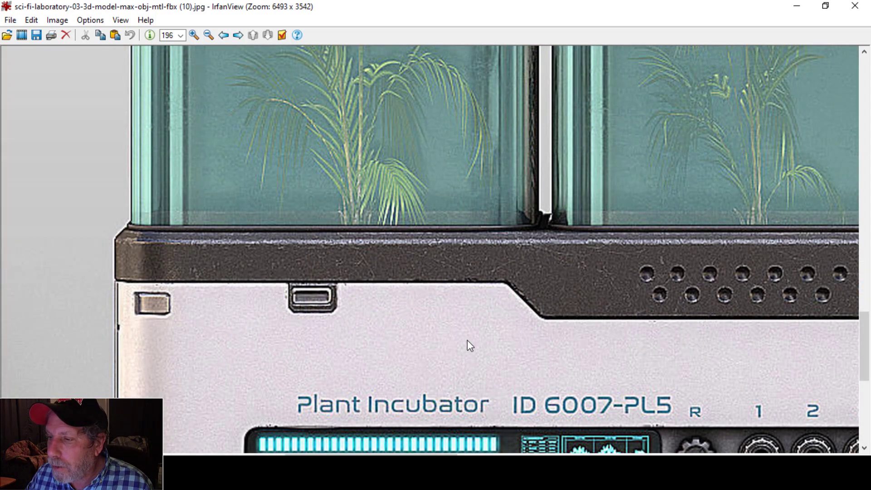
pyautogui.scroll(-2, 468, 346)
pyautogui.scroll(3, 499, 347)
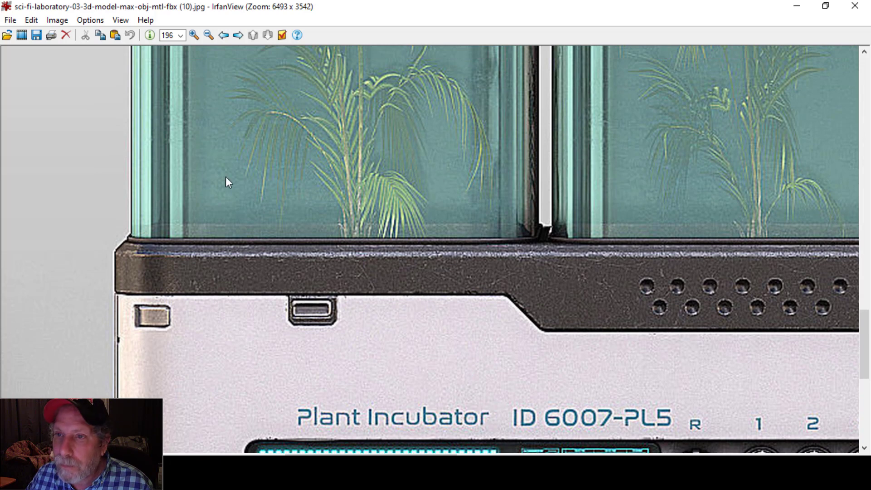
pyautogui.click(209, 35)
pyautogui.click(209, 35)
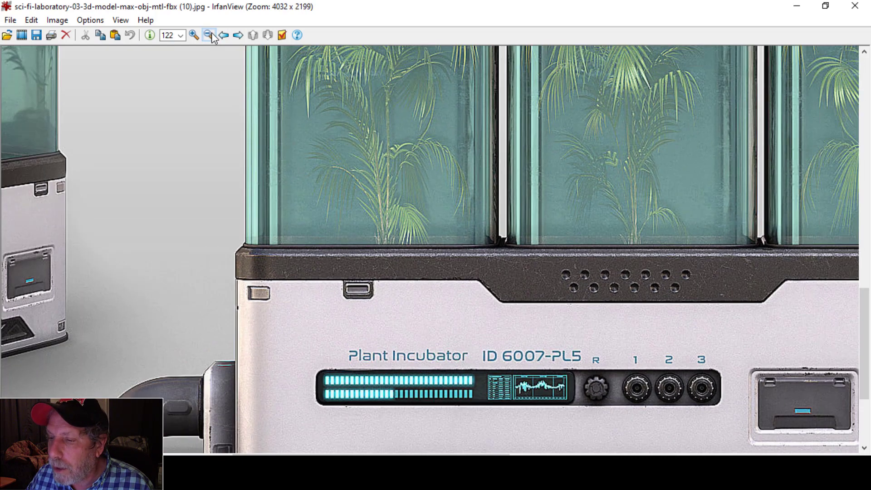
pyautogui.click(209, 35)
pyautogui.click(209, 35)
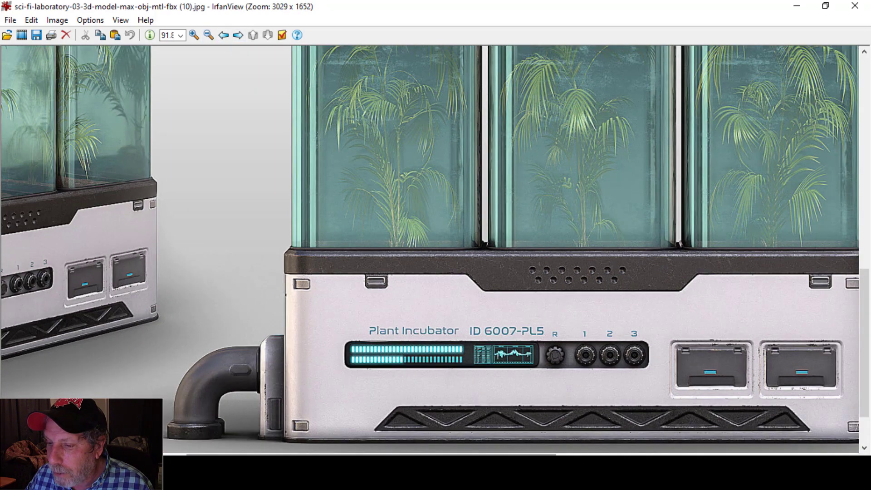
pyautogui.moveTo(371, 453); pyautogui.dragTo(312, 454)
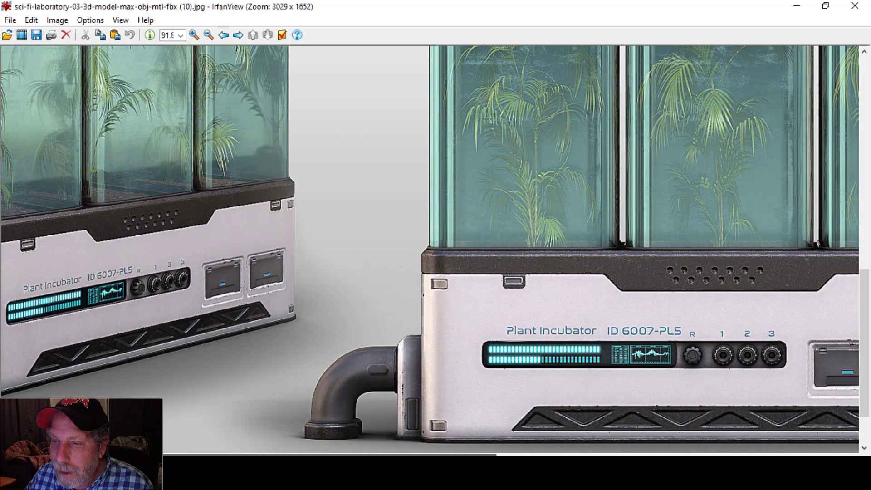
pyautogui.moveTo(471, 454); pyautogui.dragTo(502, 454)
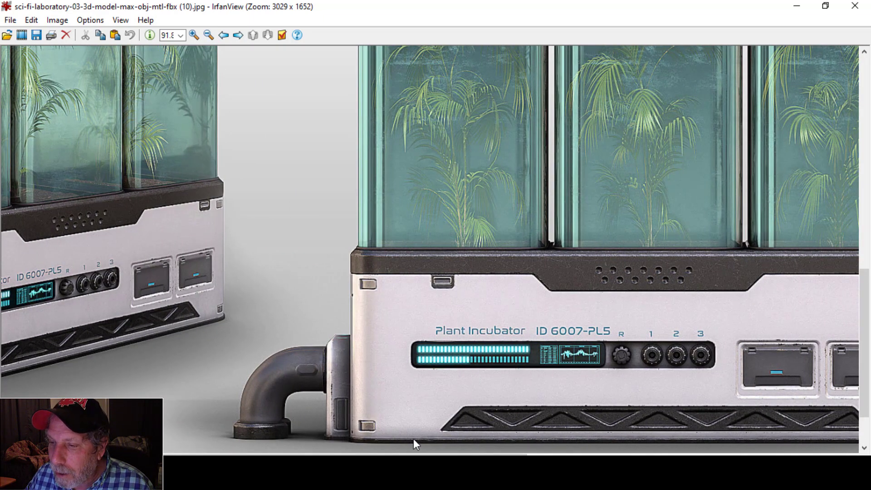
pyautogui.scroll(1, 381, 293)
pyautogui.scroll(-1, 371, 292)
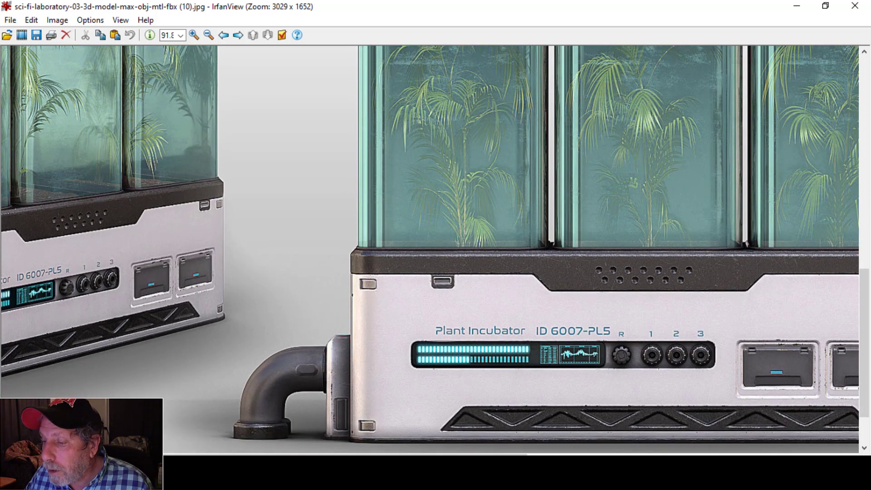
pyautogui.moveTo(496, 454); pyautogui.dragTo(668, 445)
# - Switch back to Substance Painter and set the BlackCutouts mask brush to the solid rectangle shape alpha
pyautogui.hotkey('alt', 'Tab')
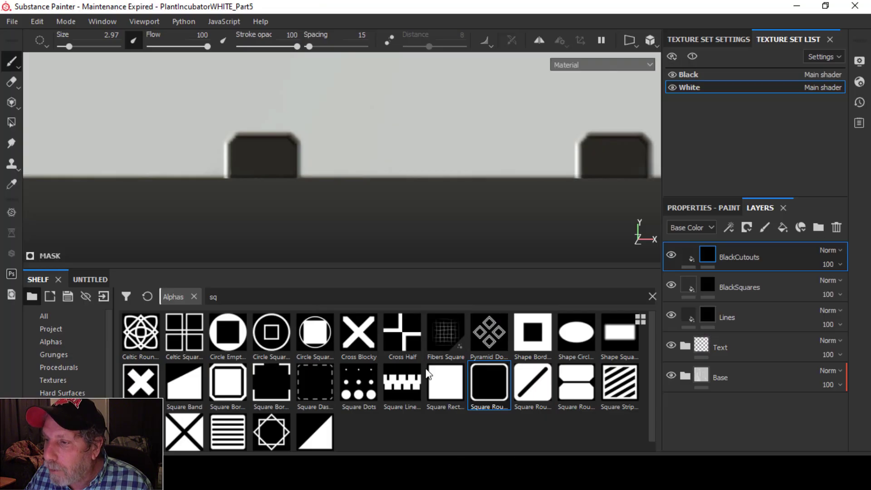
pyautogui.click(622, 335)
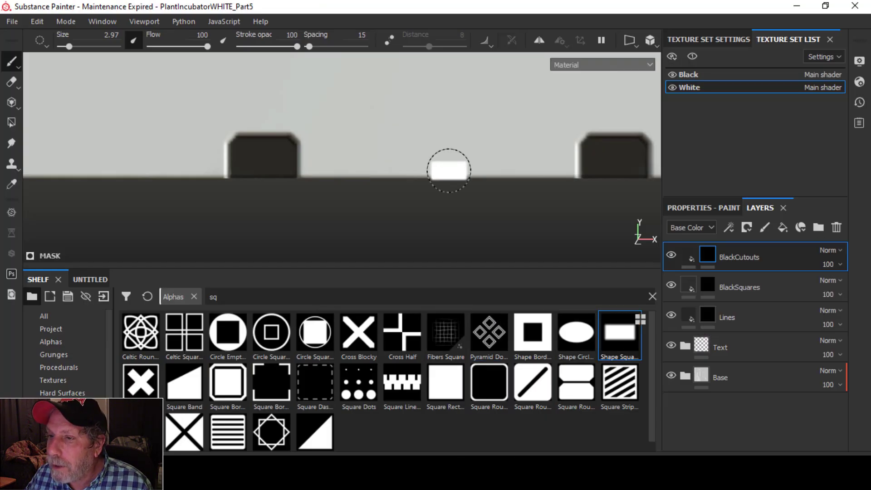
pyautogui.scroll(-5, 451, 173)
pyautogui.scroll(-5, 452, 173)
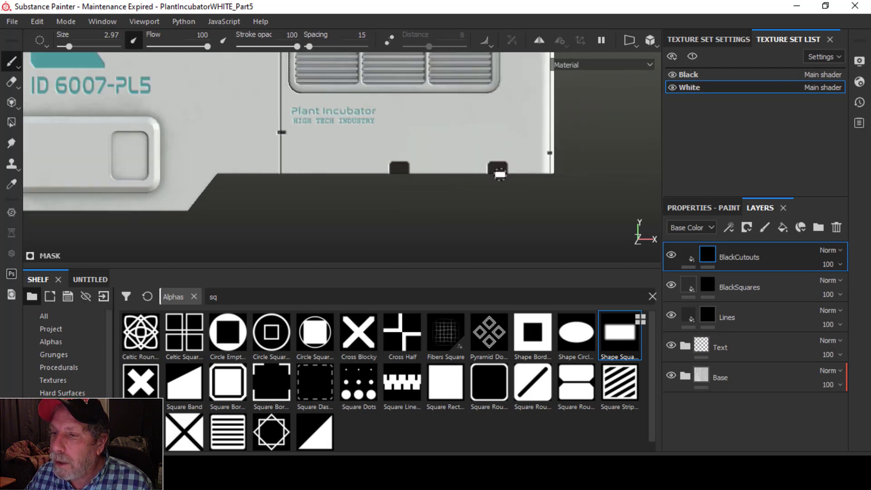
# - Switch to the reference image in IrfanView and examine the small rectangles at the lower housing's corners
pyautogui.moveTo(452, 194)
pyautogui.keyDown('alt'); pyautogui.mouseDown()
pyautogui.moveTo(449, 238)
pyautogui.moveTo(402, 217)
pyautogui.moveTo(412, 211)
pyautogui.moveTo(387, 224)
pyautogui.mouseUp(); pyautogui.keyUp('alt')
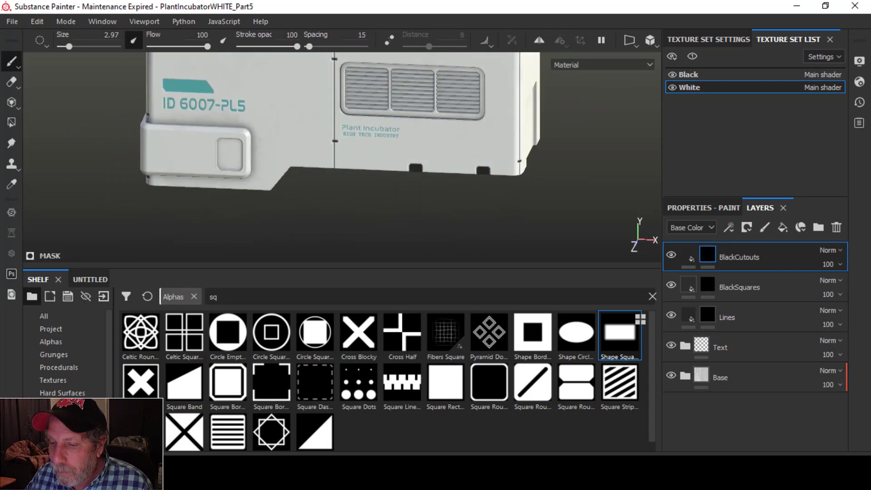
pyautogui.hotkey('alt', 'Tab')
pyautogui.moveTo(863, 313); pyautogui.dragTo(869, 156)
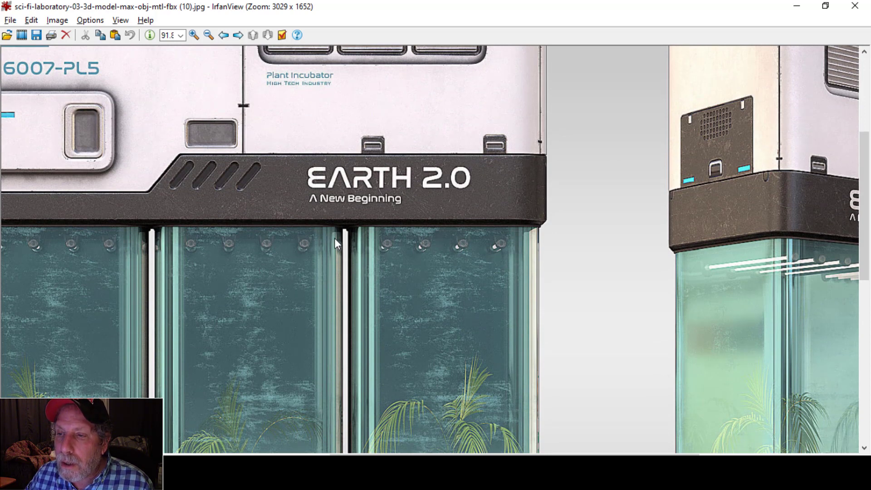
pyautogui.moveTo(452, 450); pyautogui.dragTo(350, 451)
pyautogui.moveTo(870, 253); pyautogui.dragTo(865, 407)
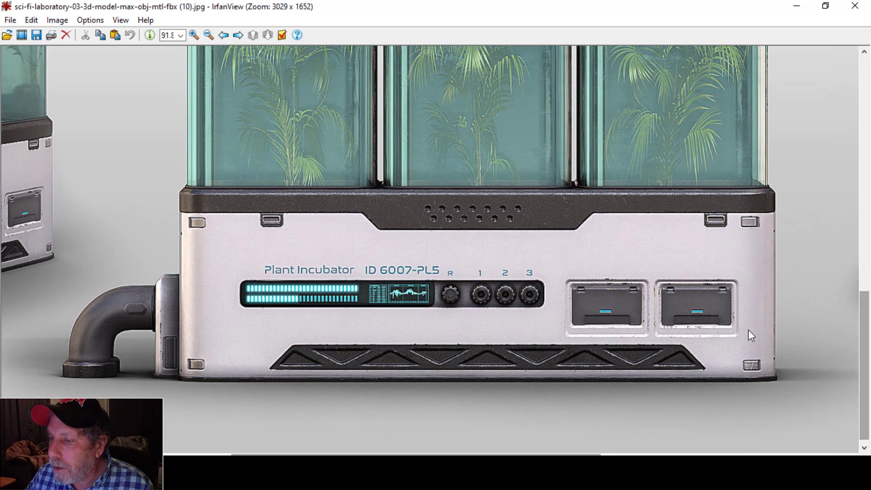
pyautogui.moveTo(415, 454); pyautogui.dragTo(212, 454)
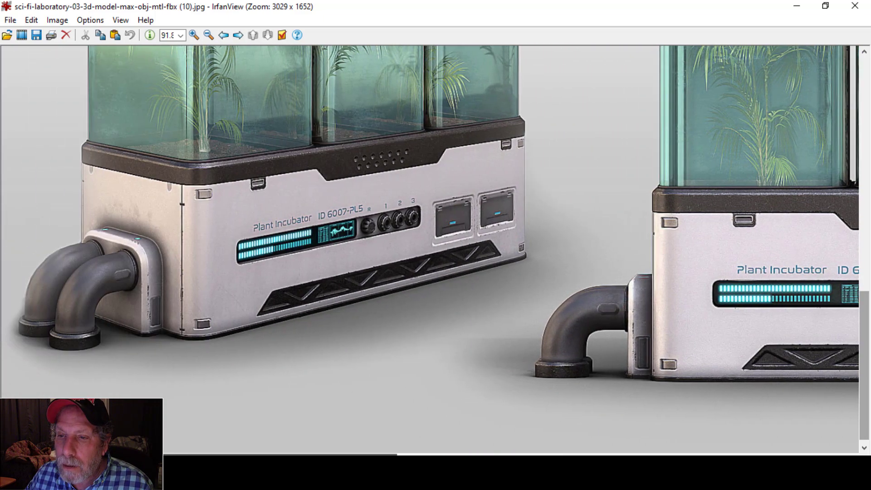
pyautogui.moveTo(356, 454); pyautogui.dragTo(484, 454)
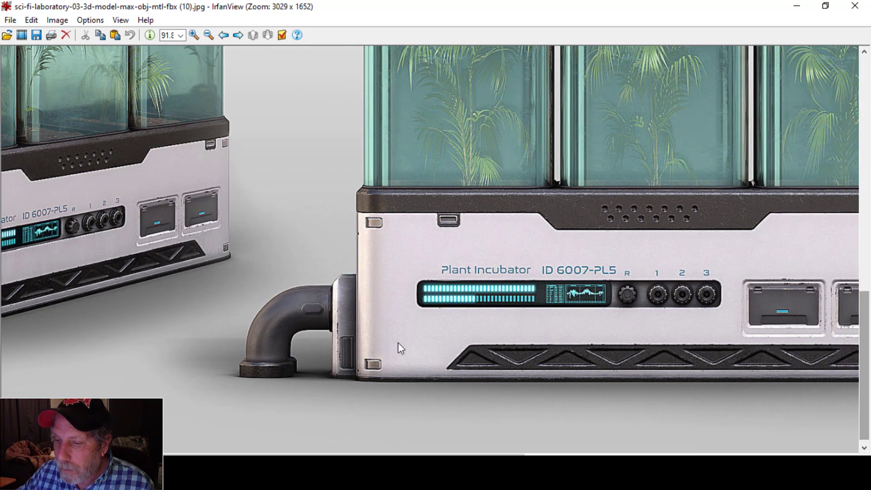
# - Switch back to Substance Painter and compare the lower housing's front face with the reference image
pyautogui.hotkey('alt', 'Tab')
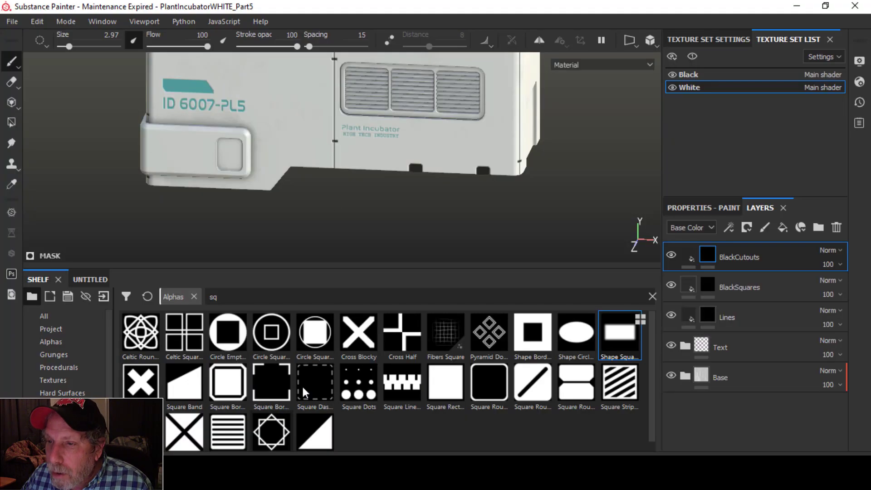
pyautogui.keyDown('alt'); pyautogui.keyDown('shift'); pyautogui.moveTo(315, 190); pyautogui.dragTo(352, 178); pyautogui.keyUp('shift'); pyautogui.keyUp('alt')
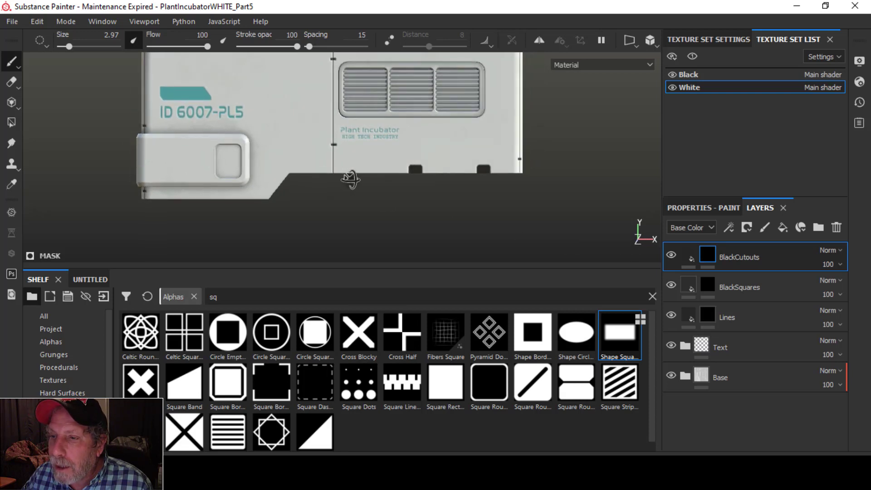
pyautogui.keyDown('alt'); pyautogui.moveTo(407, 225); pyautogui.dragTo(403, 119, button='middle'); pyautogui.keyUp('alt')
pyautogui.keyDown('alt'); pyautogui.moveTo(387, 168); pyautogui.dragTo(389, 123, button='middle'); pyautogui.keyUp('alt')
pyautogui.keyDown('alt'); pyautogui.moveTo(367, 218); pyautogui.dragTo(377, 170, button='middle'); pyautogui.keyUp('alt')
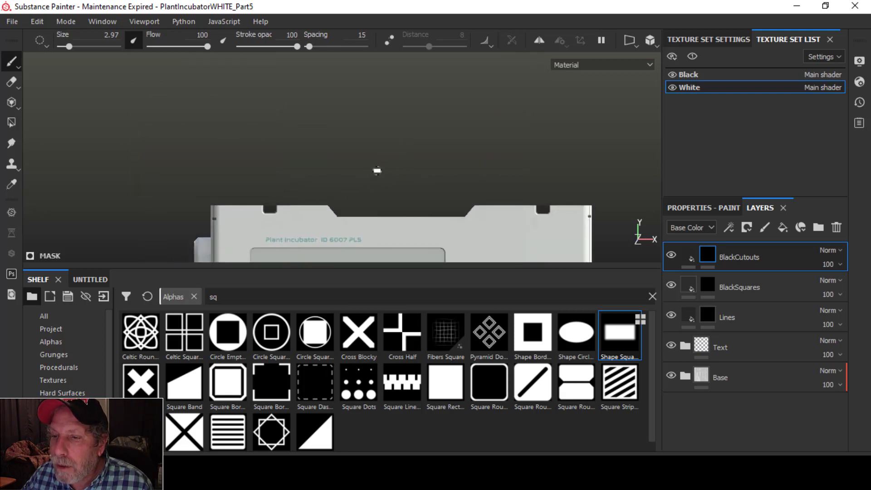
pyautogui.moveTo(341, 225)
pyautogui.keyDown('alt'); pyautogui.mouseDown(button='middle')
pyautogui.moveTo(372, 167)
pyautogui.moveTo(417, 159)
pyautogui.moveTo(413, 150)
pyautogui.mouseUp(button='middle'); pyautogui.keyUp('alt')
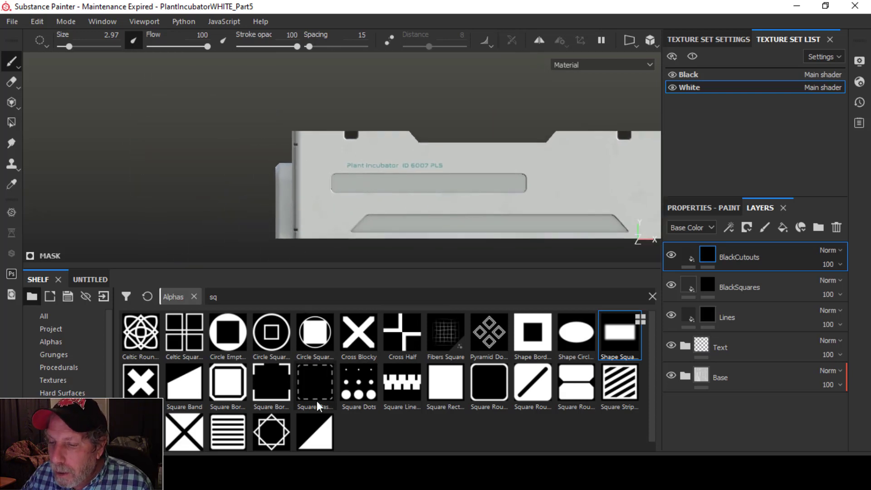
pyautogui.hotkey('alt', 'Tab')
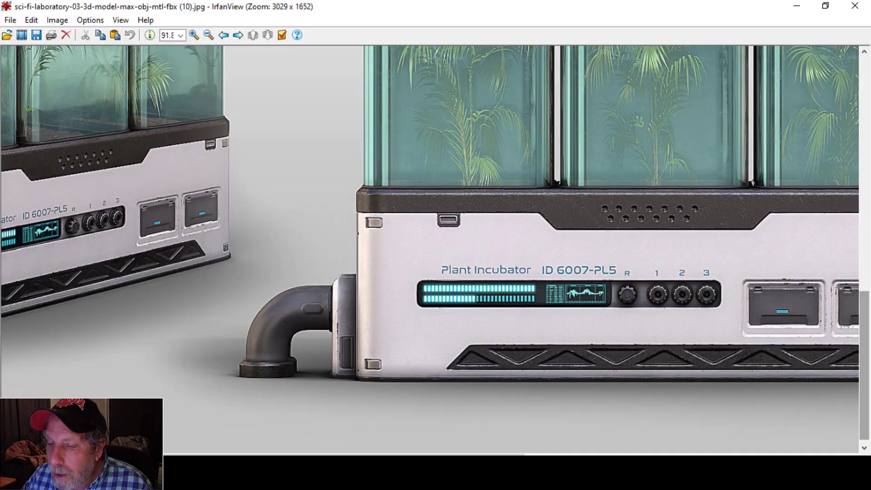
pyautogui.hotkey('alt', 'Tab')
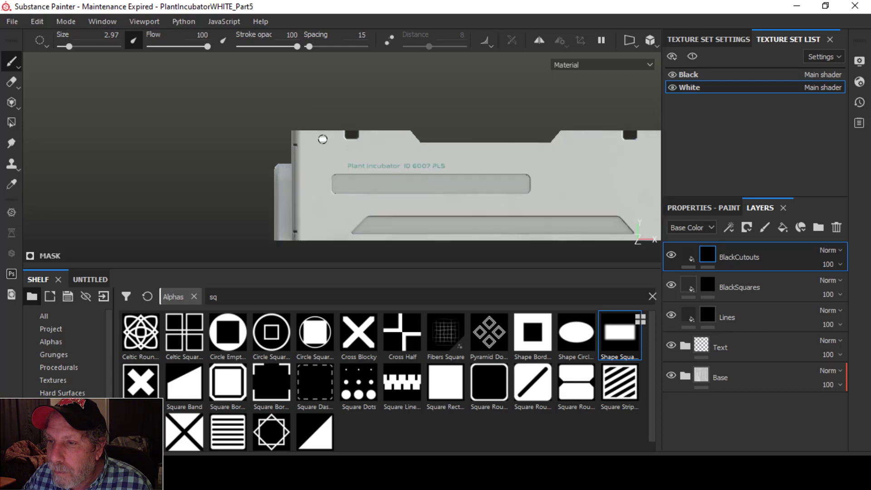
# - Try a rectangle stamp of brush size 4.26 at the front face's upper-left corner, compare it with the reference image, and undo it
pyautogui.scroll(5, 323, 138)
pyautogui.keyDown('ctrl'); pyautogui.moveTo(297, 134); pyautogui.dragTo(318, 134, button='right'); pyautogui.keyUp('ctrl')
pyautogui.click(286, 136)
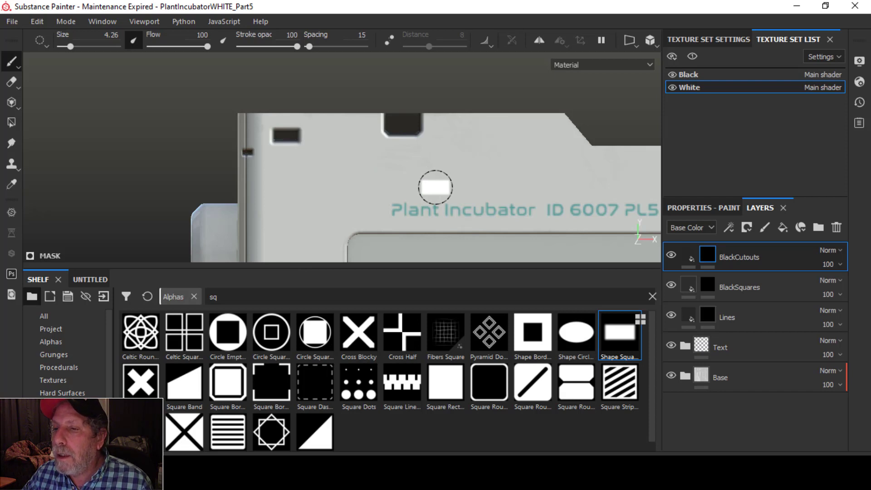
pyautogui.keyDown('alt'); pyautogui.moveTo(379, 171); pyautogui.dragTo(405, 190); pyautogui.keyUp('alt')
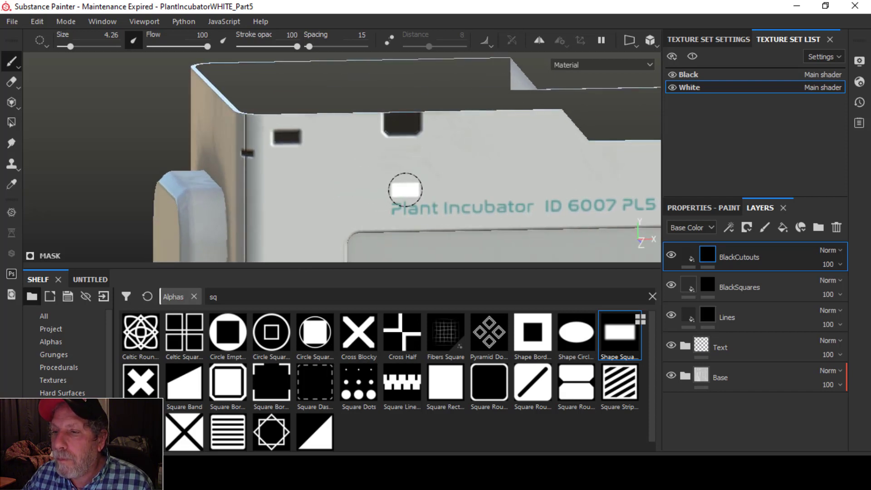
pyautogui.scroll(-3, 397, 186)
pyautogui.keyDown('alt'); pyautogui.moveTo(413, 189); pyautogui.dragTo(379, 169, button='middle'); pyautogui.keyUp('alt')
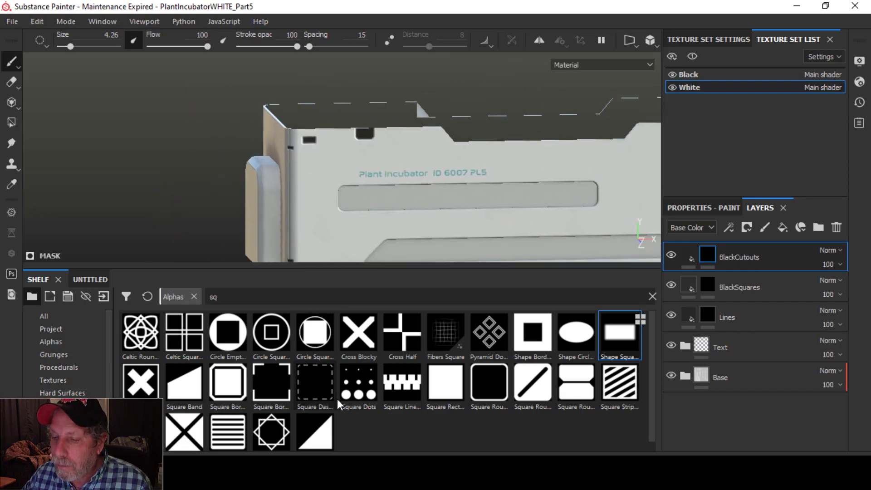
pyautogui.hotkey('alt', 'Tab')
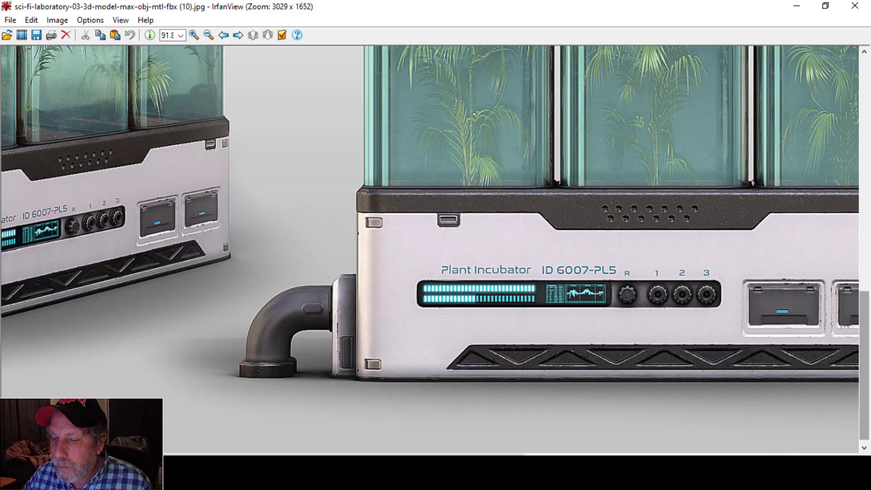
pyautogui.hotkey('alt', 'Tab')
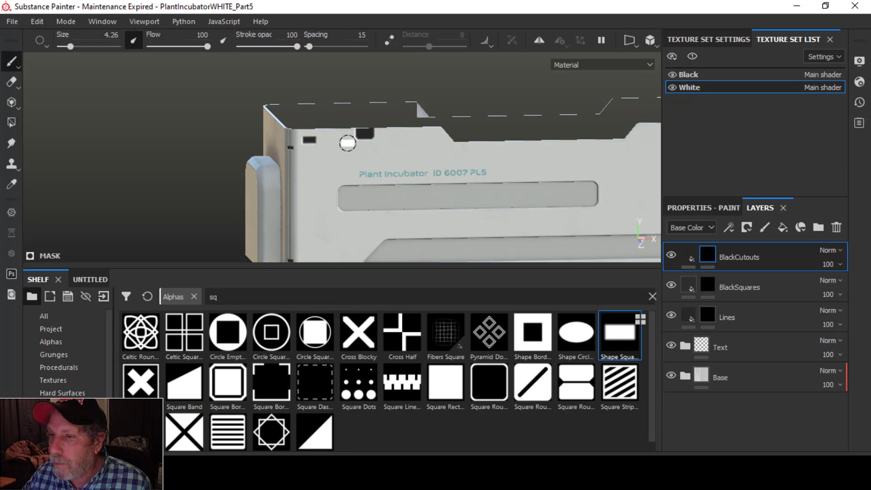
pyautogui.keyDown('alt'); pyautogui.moveTo(342, 163); pyautogui.dragTo(342, 157); pyautogui.keyUp('alt')
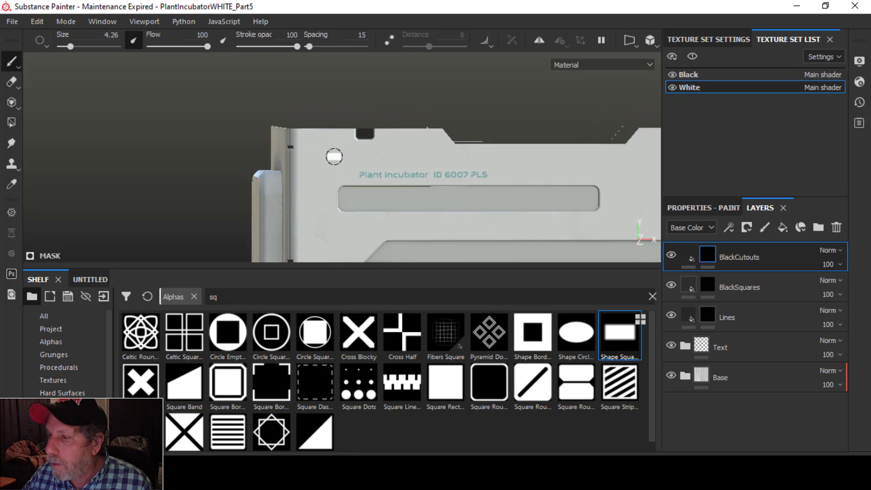
# - Set the brush alpha's hardness to 0.63 and brush size to 5.12, and stamp a dark rectangle at the front face's upper-left corner
pyautogui.click(694, 207)
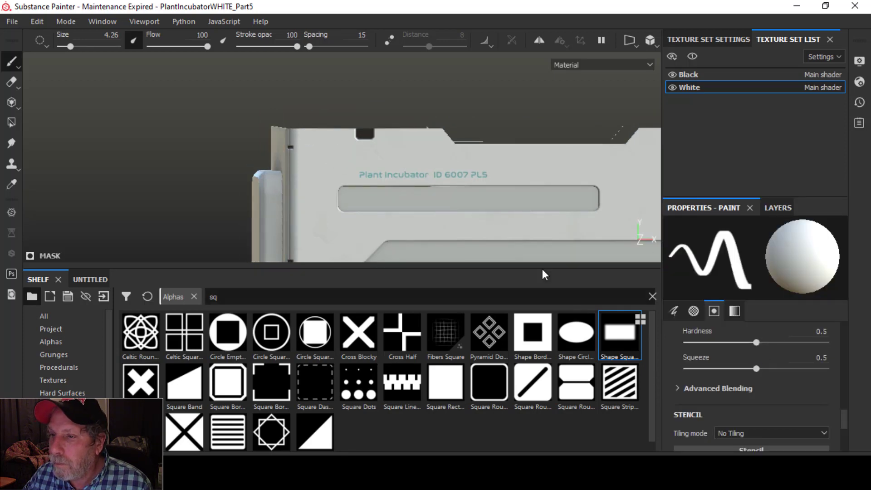
pyautogui.scroll(-2, 448, 195)
pyautogui.scroll(3, 448, 195)
pyautogui.scroll(3, 523, 221)
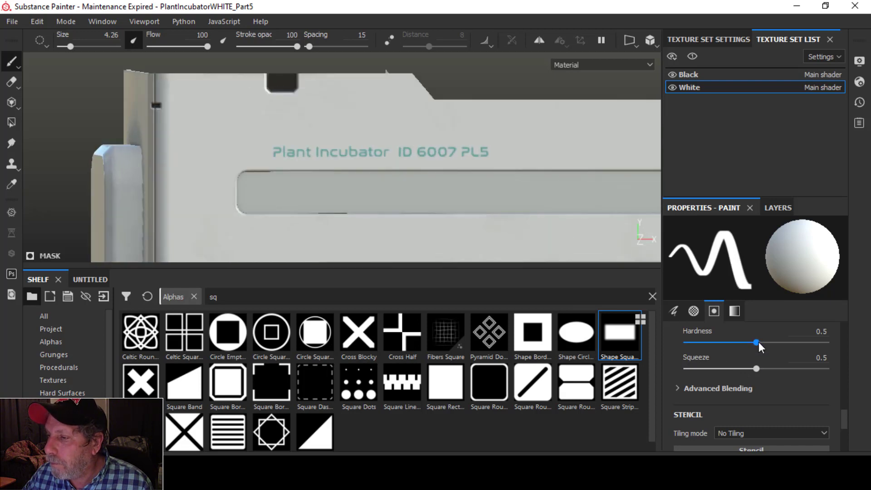
pyautogui.moveTo(756, 342); pyautogui.dragTo(775, 342)
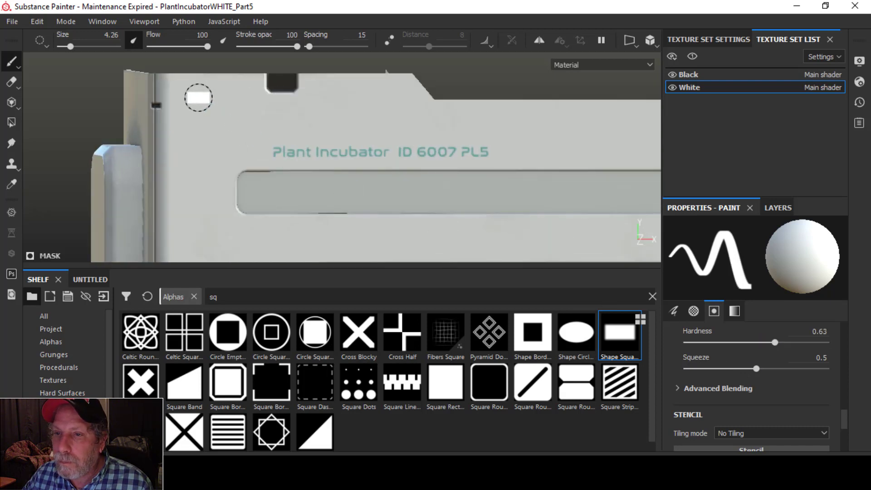
pyautogui.keyDown('ctrl'); pyautogui.moveTo(188, 91); pyautogui.dragTo(198, 91, button='right'); pyautogui.keyUp('ctrl')
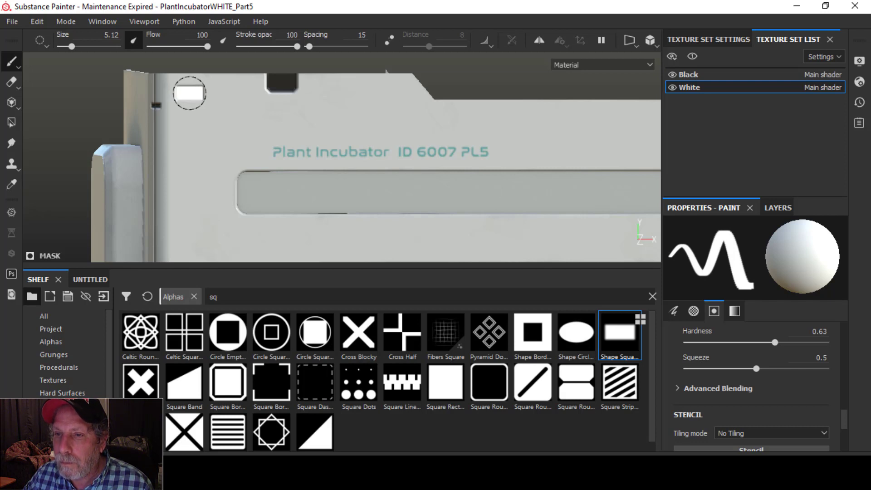
# - Stamp matching dark rectangles at the front face's three remaining corners, checking their placement against the reference image
pyautogui.keyDown('alt'); pyautogui.moveTo(376, 140); pyautogui.dragTo(326, 138); pyautogui.keyUp('alt')
pyautogui.scroll(-1, 331, 139)
pyautogui.keyDown('alt'); pyautogui.moveTo(336, 139); pyautogui.dragTo(416, 176, button='middle'); pyautogui.keyUp('alt')
pyautogui.scroll(-5, 337, 153)
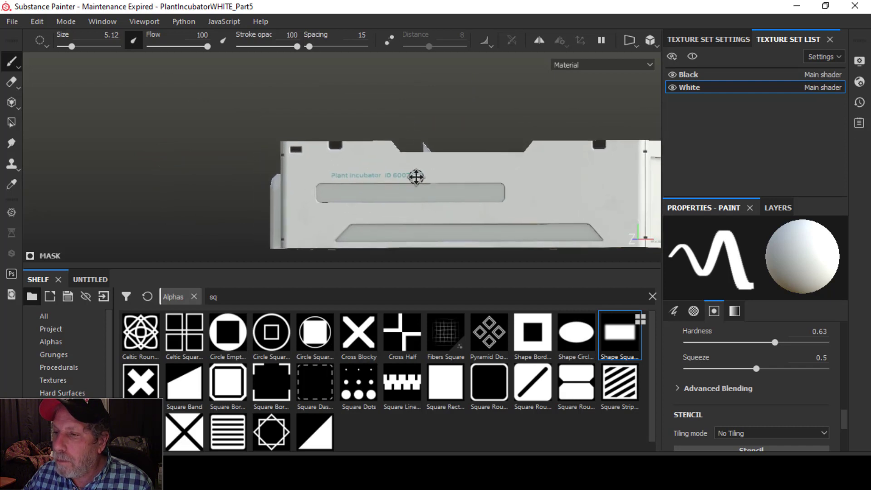
pyautogui.keyDown('alt'); pyautogui.moveTo(360, 158); pyautogui.dragTo(382, 161); pyautogui.keyUp('alt')
pyautogui.keyDown('alt'); pyautogui.moveTo(434, 170); pyautogui.dragTo(419, 163, button='middle'); pyautogui.keyUp('alt')
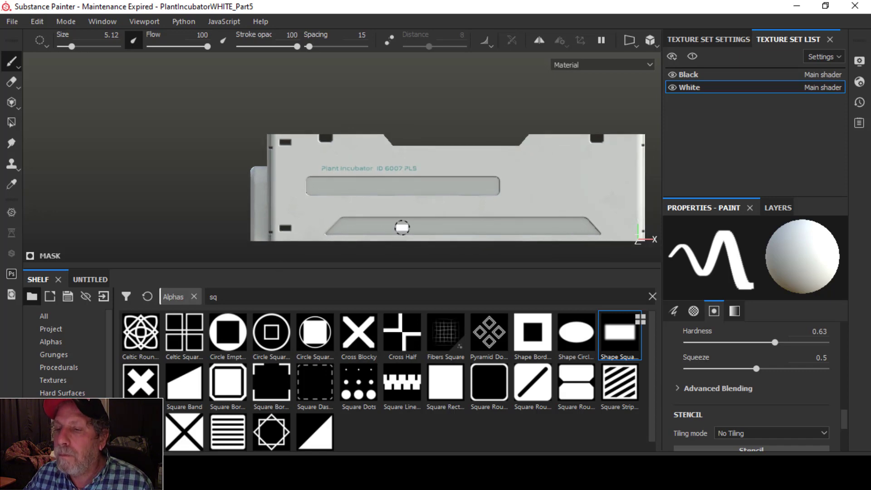
pyautogui.hotkey('alt', 'Tab')
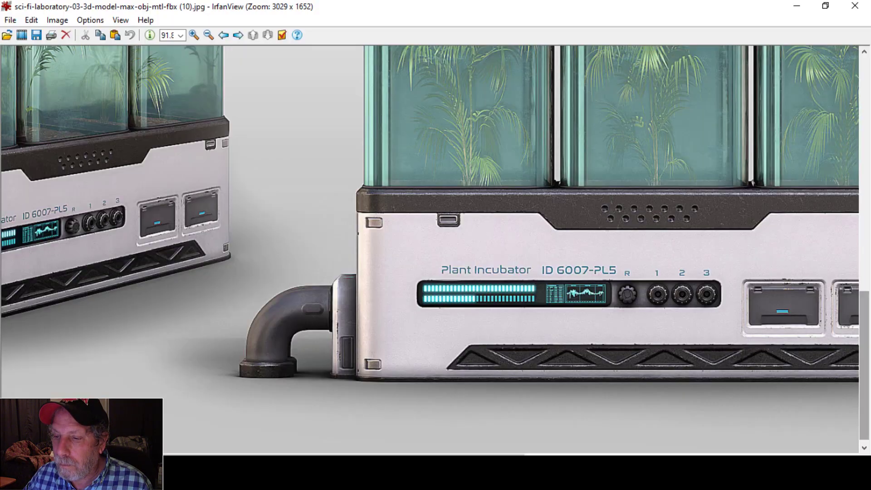
pyautogui.hotkey('alt', 'Tab')
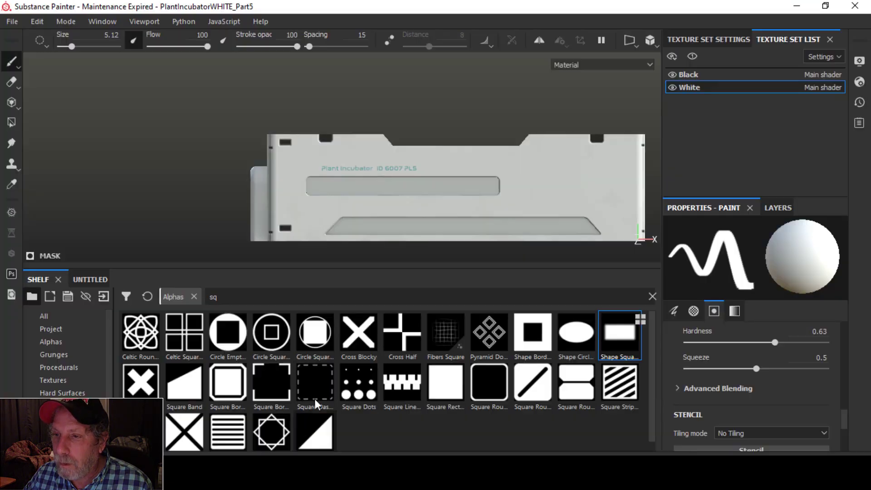
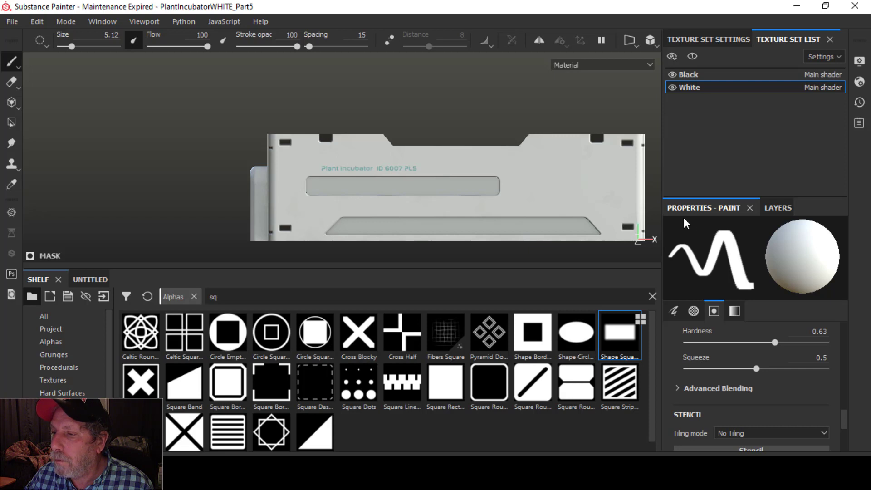
# - Inspect the corner rectangles, cutout tabs and recessed panels on the lower housing from several angles
pyautogui.keyDown('alt'); pyautogui.moveTo(448, 216); pyautogui.dragTo(330, 171); pyautogui.keyUp('alt')
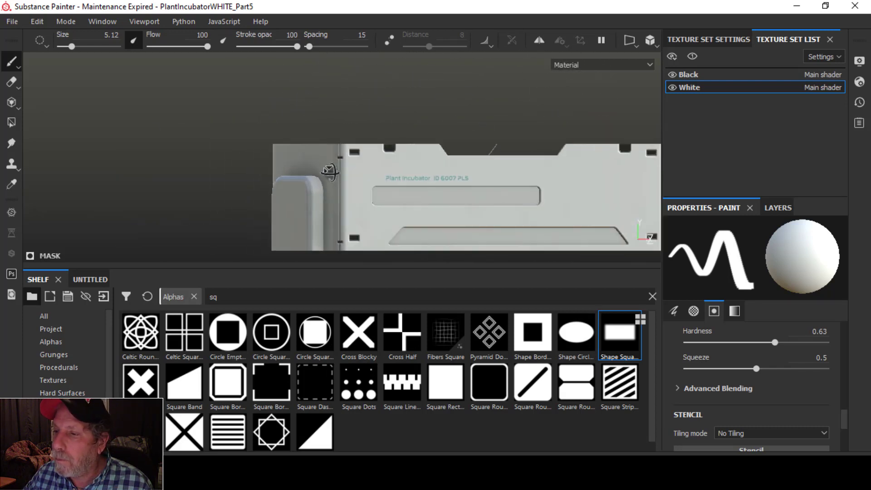
pyautogui.keyDown('alt'); pyautogui.moveTo(400, 178); pyautogui.dragTo(333, 181, button='middle'); pyautogui.keyUp('alt')
pyautogui.moveTo(410, 180)
pyautogui.keyDown('alt'); pyautogui.mouseDown()
pyautogui.moveTo(327, 181)
pyautogui.moveTo(362, 188)
pyautogui.mouseUp(); pyautogui.keyUp('alt')
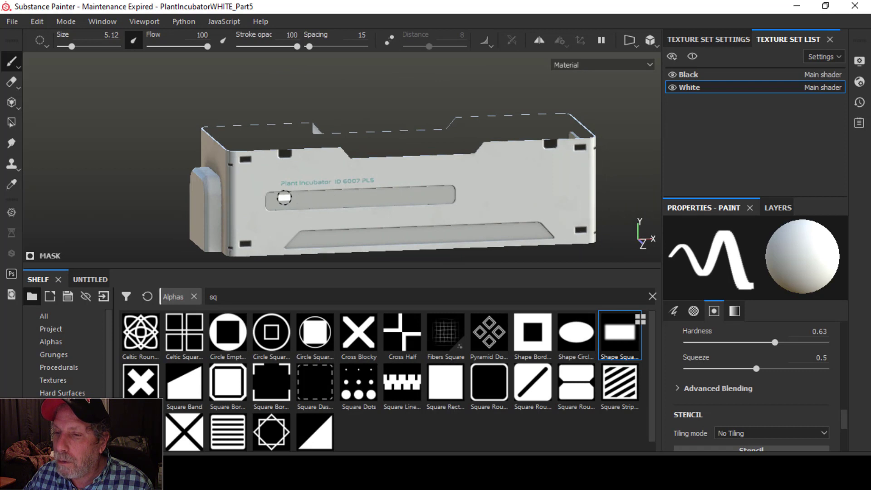
pyautogui.moveTo(284, 197)
pyautogui.keyDown('alt'); pyautogui.mouseDown()
pyautogui.moveTo(301, 189)
pyautogui.moveTo(401, 195)
pyautogui.moveTo(311, 193)
pyautogui.moveTo(342, 206)
pyautogui.moveTo(291, 165)
pyautogui.mouseUp(); pyautogui.keyUp('alt')
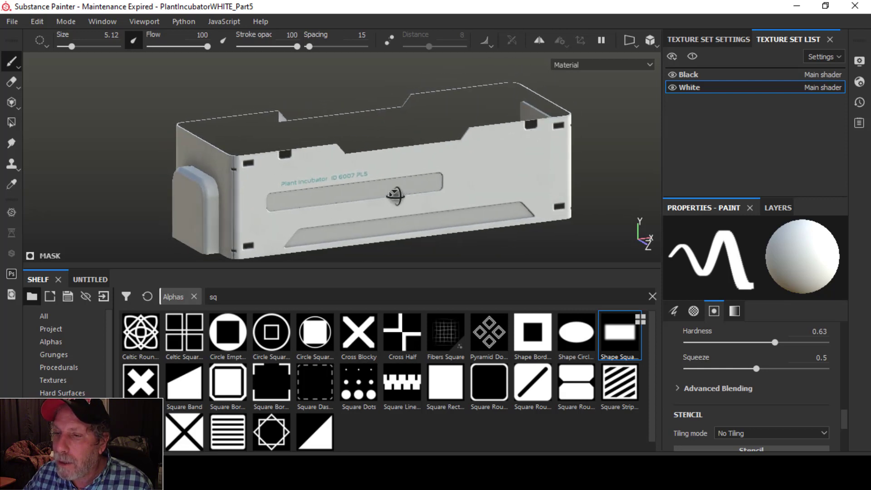
pyautogui.moveTo(399, 188)
pyautogui.keyDown('alt'); pyautogui.mouseDown()
pyautogui.moveTo(352, 203)
pyautogui.moveTo(330, 194)
pyautogui.moveTo(396, 196)
pyautogui.mouseUp(); pyautogui.keyUp('alt')
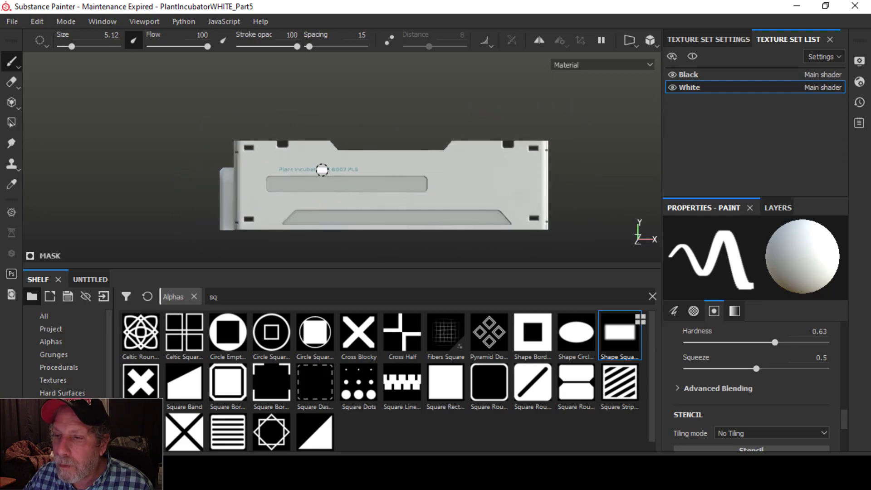
pyautogui.scroll(5, 317, 170)
pyautogui.keyDown('alt'); pyautogui.moveTo(312, 170); pyautogui.dragTo(346, 144, button='middle'); pyautogui.keyUp('alt')
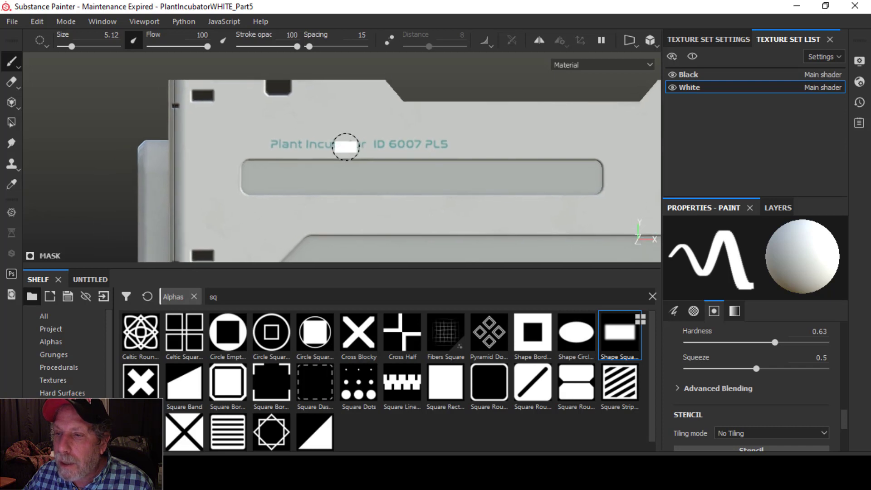
# - Add a fill layer with a black mask above BlackCutouts and open its fill material properties
pyautogui.click(770, 209)
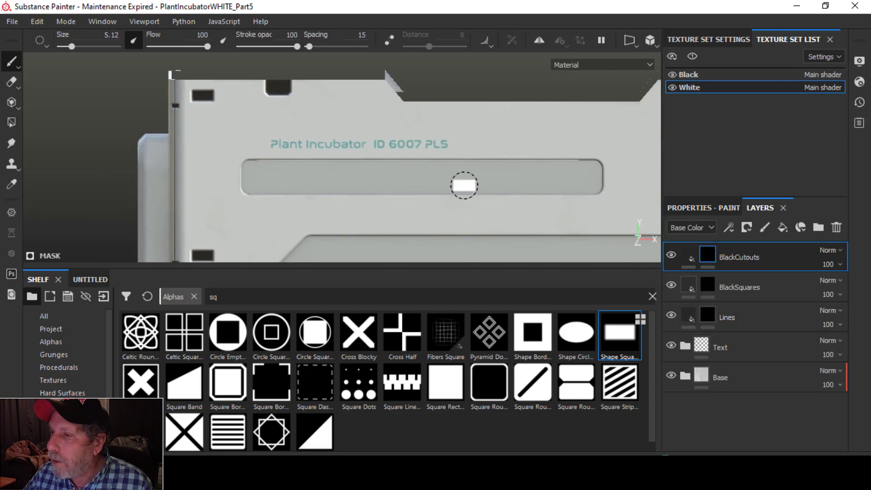
pyautogui.click(782, 228)
pyautogui.click(746, 227)
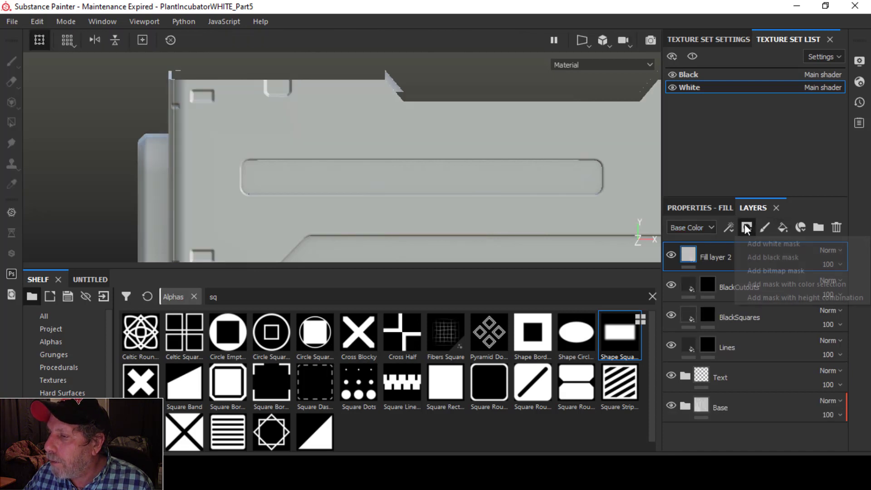
pyautogui.click(755, 257)
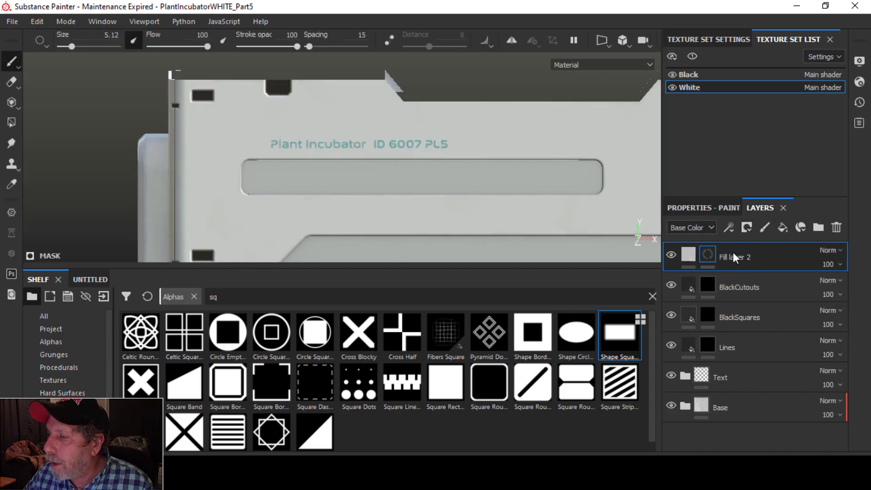
pyautogui.click(690, 205)
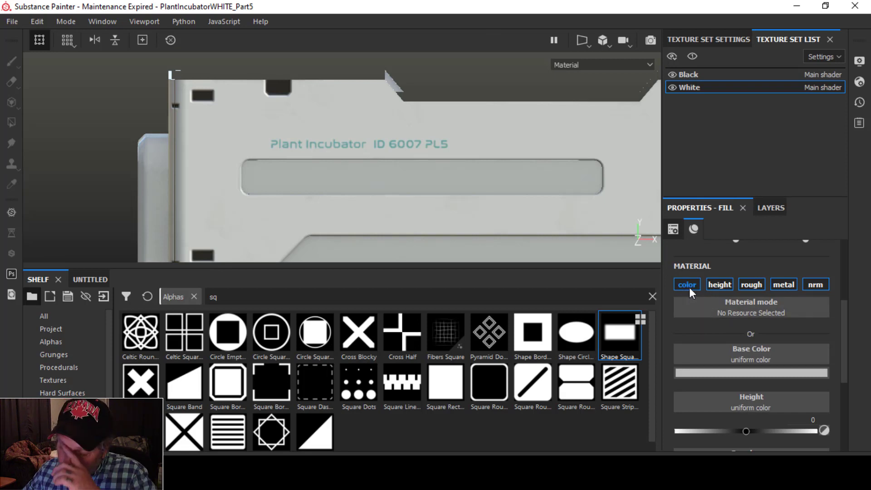
# - Set the new fill layer's height to 0.1892 and leave only its height channel enabled
pyautogui.click(723, 285)
pyautogui.moveTo(745, 383); pyautogui.dragTo(759, 383)
pyautogui.click(784, 285)
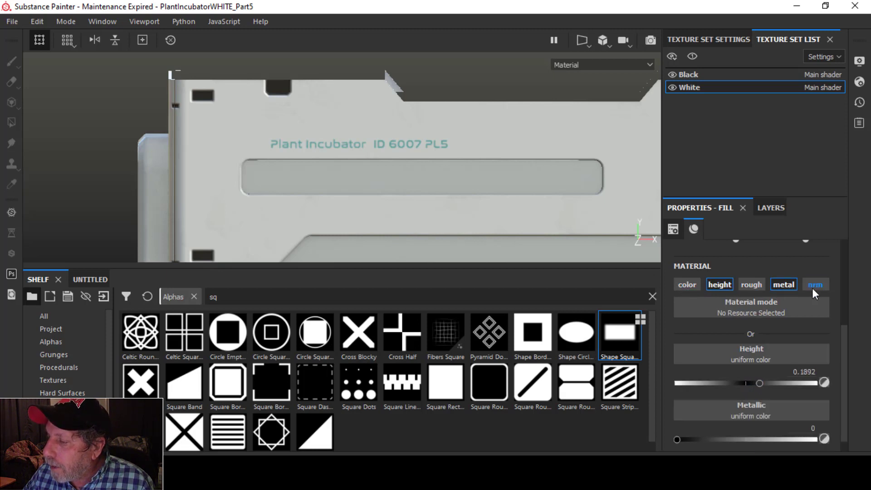
pyautogui.click(784, 285)
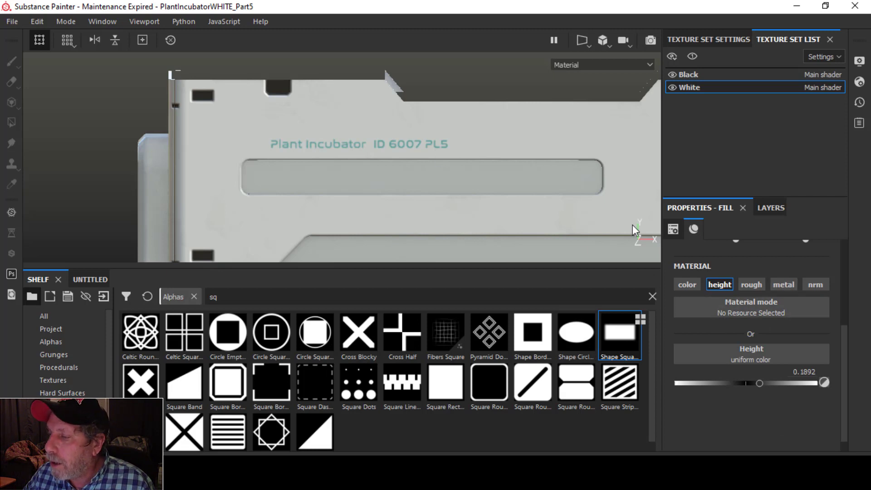
pyautogui.click(771, 208)
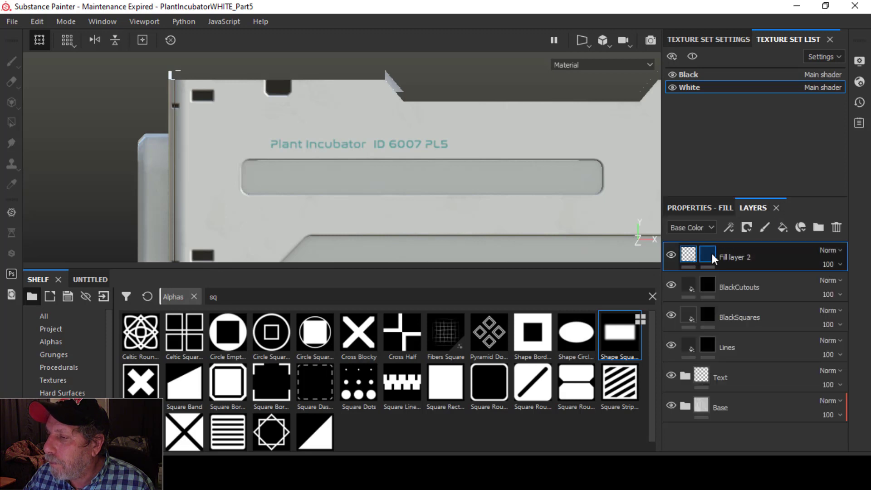
# - Try the Square Rect alpha on the new layer's mask with the brush size reduced to 1.7
pyautogui.click(707, 254)
pyautogui.scroll(3, 212, 104)
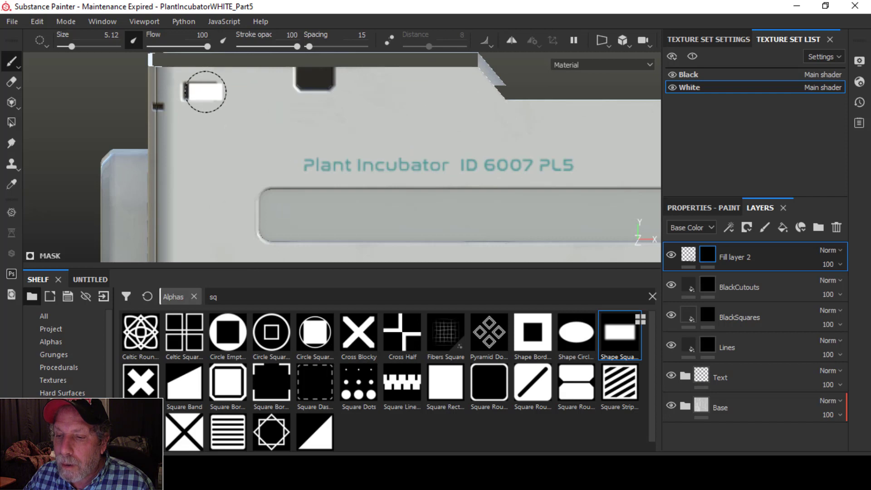
pyautogui.click(440, 381)
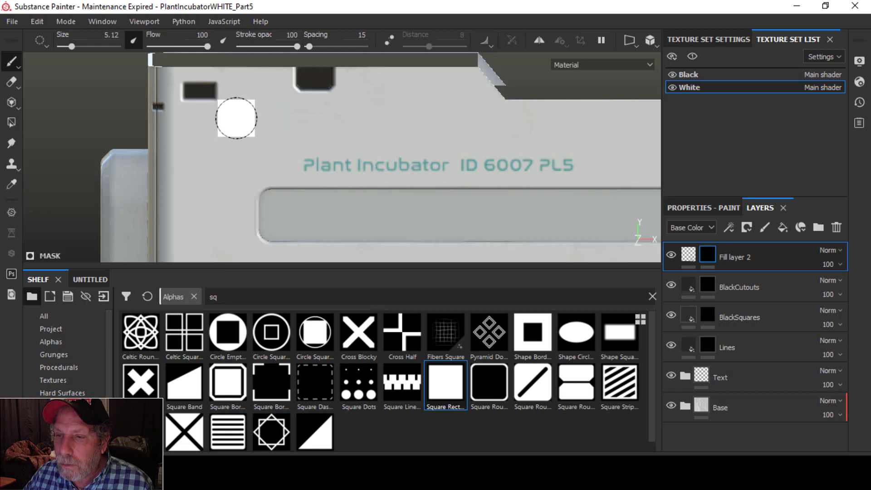
pyautogui.press('[')
pyautogui.press('[')
pyautogui.press('[')
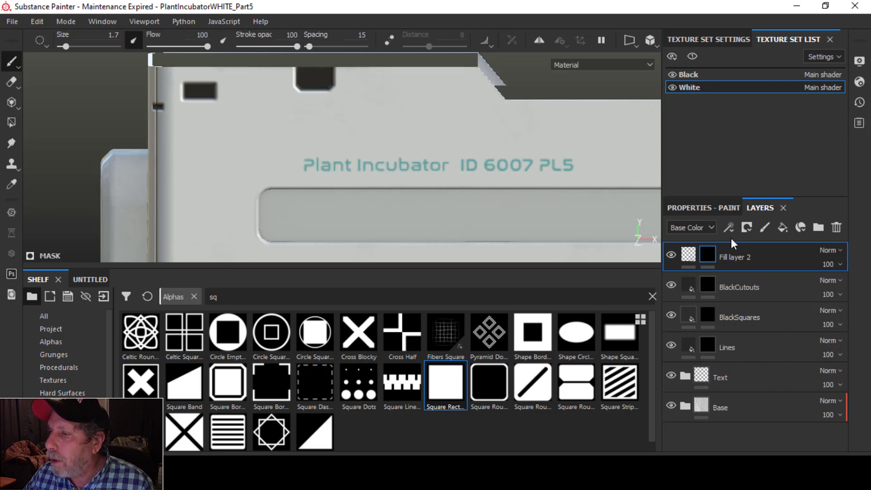
# - Enable the color channel on the new fill layer and return to painting its mask
pyautogui.click(690, 255)
pyautogui.click(696, 212)
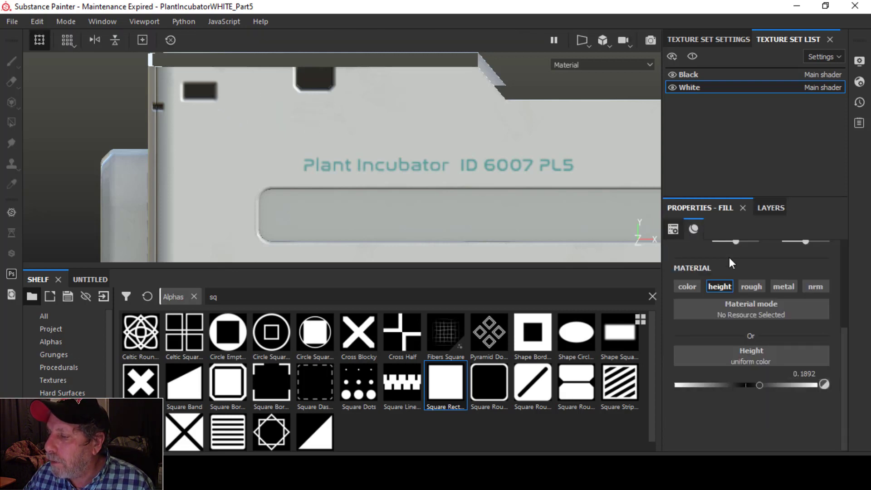
pyautogui.click(688, 287)
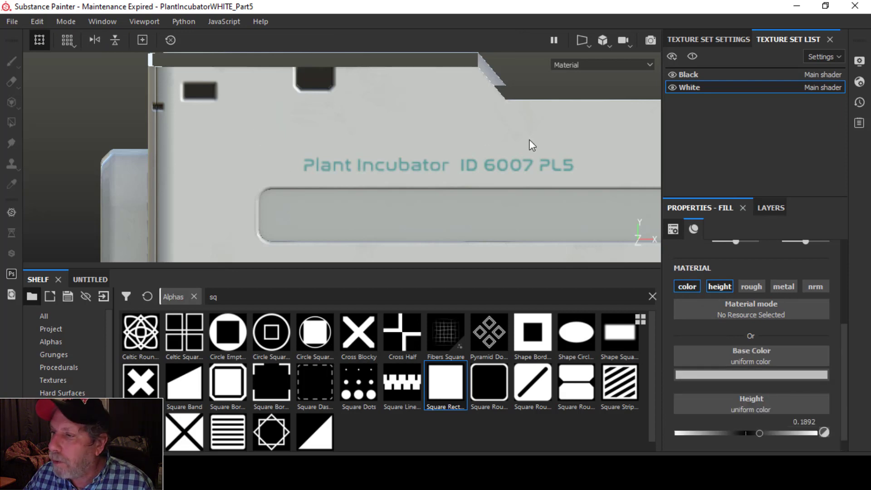
pyautogui.click(766, 207)
pyautogui.click(705, 256)
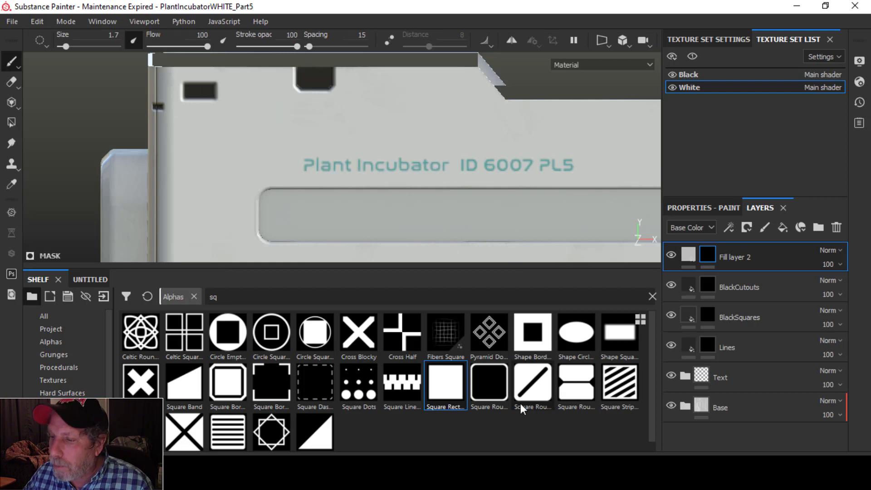
# - Using the Shape Square alpha at angle 180 and brush size 4.34, stamp a rectangle inside the front face's upper-left dark rectangle
pyautogui.click(619, 335)
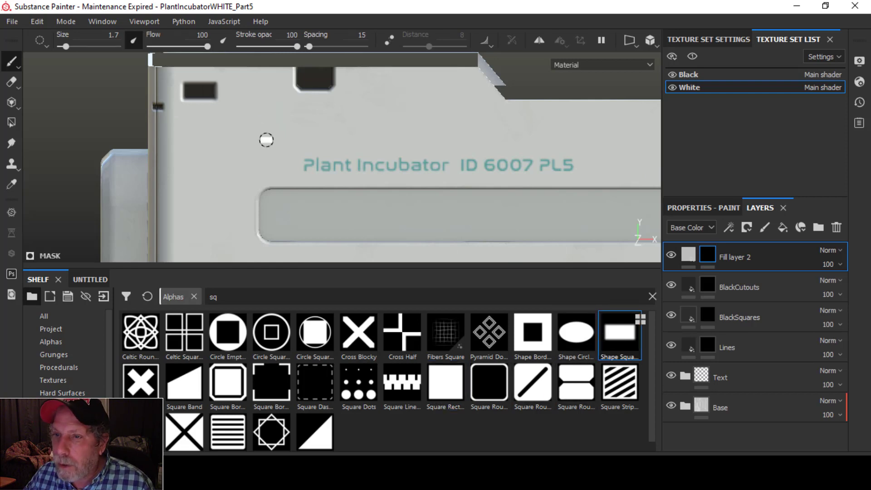
pyautogui.keyDown('ctrl'); pyautogui.moveTo(207, 95); pyautogui.dragTo(211, 94, button='right'); pyautogui.keyUp('ctrl')
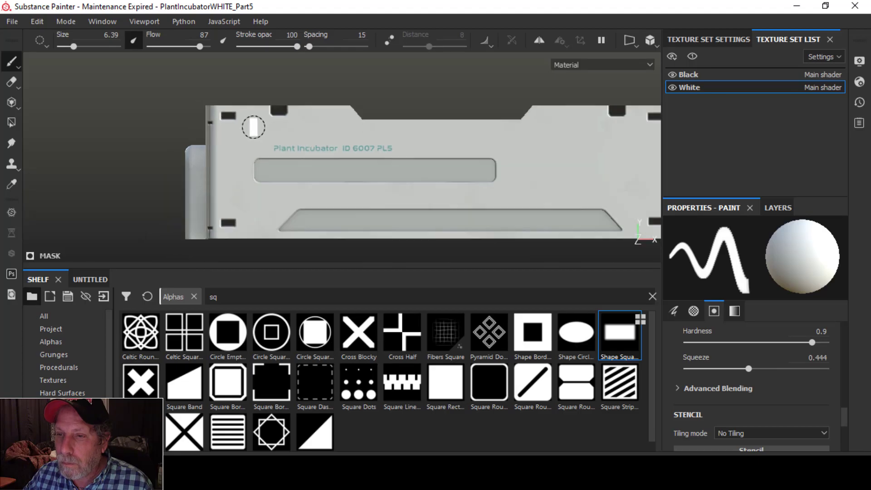
pyautogui.moveTo(236, 120)
pyautogui.keyDown('alt'); pyautogui.mouseDown(button='right')
pyautogui.moveTo(248, 130)
pyautogui.moveTo(726, 191)
pyautogui.mouseUp(button='right'); pyautogui.keyUp('alt')
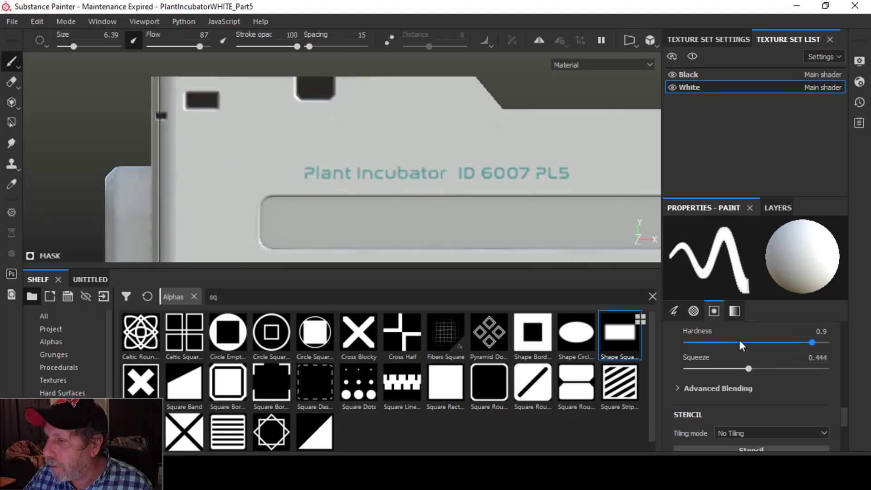
pyautogui.scroll(5, 739, 339)
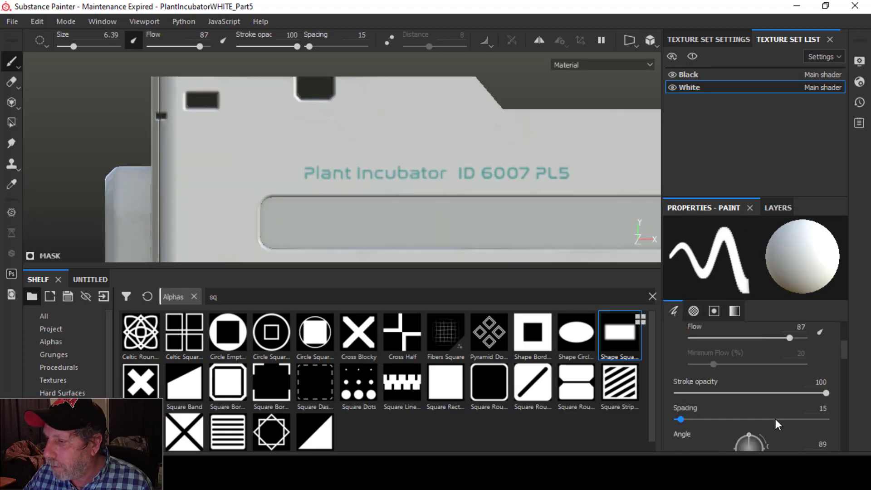
pyautogui.scroll(-1, 775, 418)
pyautogui.moveTo(749, 397); pyautogui.dragTo(735, 409)
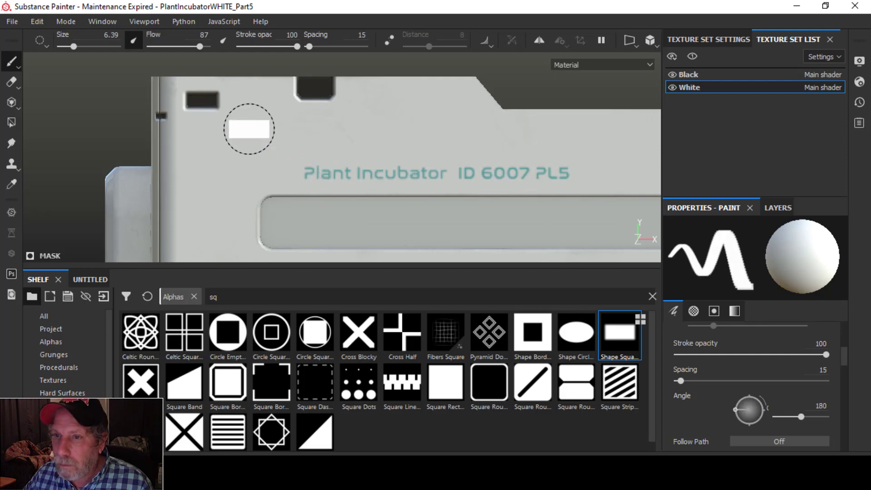
pyautogui.keyDown('ctrl'); pyautogui.moveTo(233, 103); pyautogui.dragTo(212, 104, button='right'); pyautogui.keyUp('ctrl')
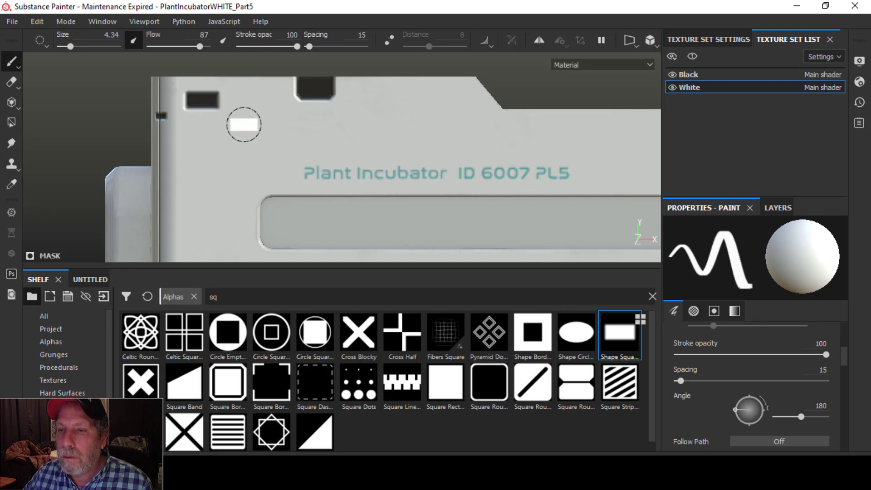
pyautogui.click(202, 101)
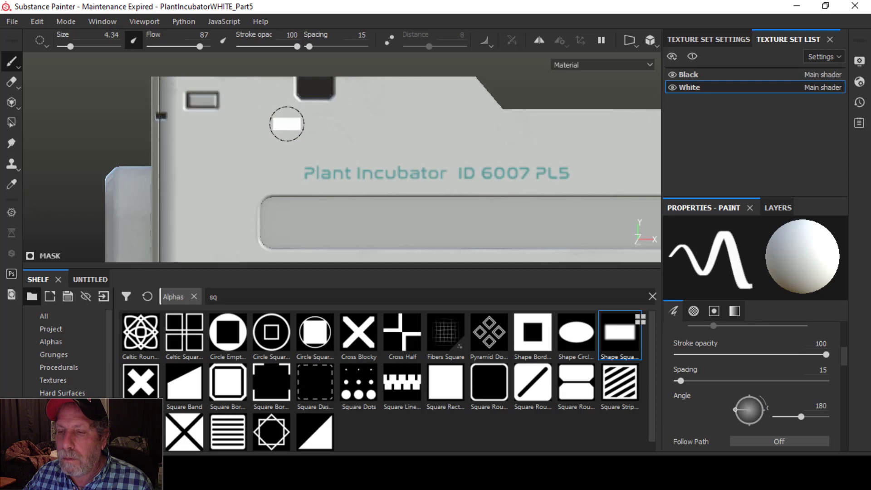
# - Stamp a matching rectangle inside the dark rectangle at the front face's lower-left corner
pyautogui.moveTo(285, 122)
pyautogui.keyDown('alt'); pyautogui.mouseDown()
pyautogui.moveTo(263, 136)
pyautogui.moveTo(288, 148)
pyautogui.moveTo(278, 145)
pyautogui.moveTo(297, 181)
pyautogui.moveTo(314, 135)
pyautogui.moveTo(302, 186)
pyautogui.moveTo(261, 139)
pyautogui.mouseUp(); pyautogui.keyUp('alt')
pyautogui.scroll(-2, 274, 145)
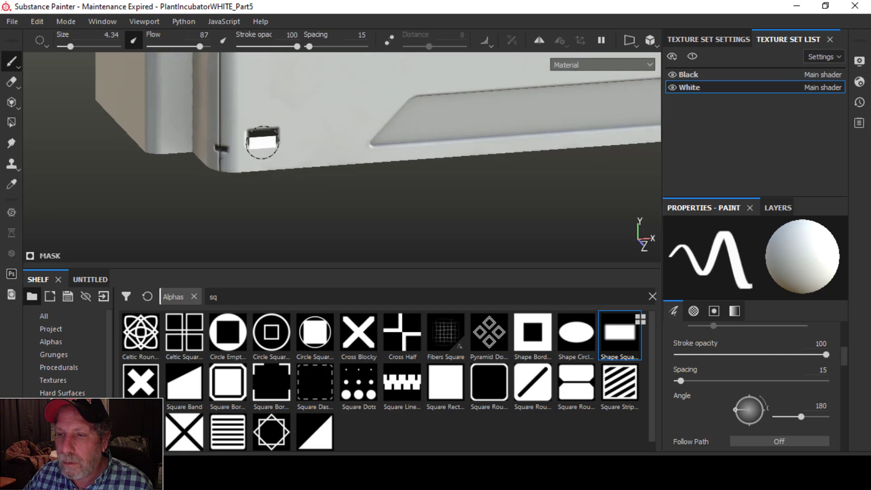
pyautogui.moveTo(360, 136)
pyautogui.keyDown('alt'); pyautogui.mouseDown()
pyautogui.moveTo(266, 140)
pyautogui.moveTo(282, 151)
pyautogui.moveTo(295, 145)
pyautogui.moveTo(198, 150)
pyautogui.mouseUp(); pyautogui.keyUp('alt')
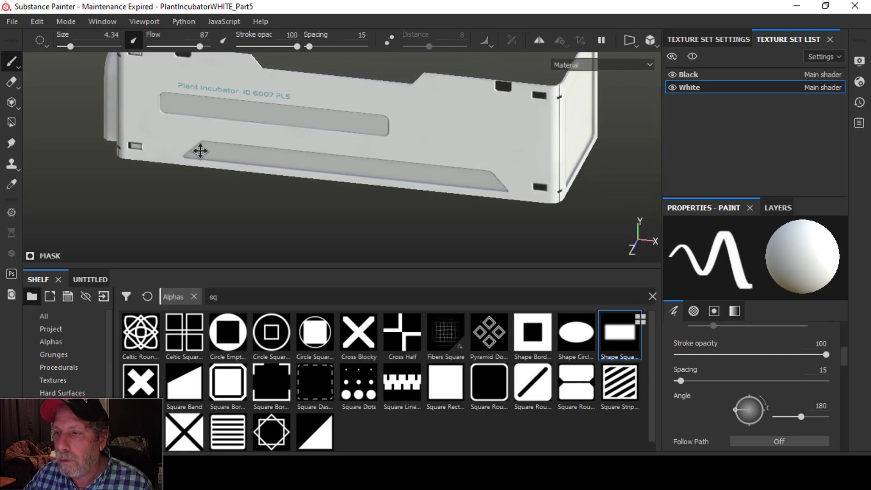
# - Stamp matching rectangles inside the two dark rectangles at the right end of the front face
pyautogui.moveTo(513, 186)
pyautogui.keyDown('alt'); pyautogui.mouseDown()
pyautogui.moveTo(529, 169)
pyautogui.moveTo(495, 171)
pyautogui.mouseUp(); pyautogui.keyUp('alt')
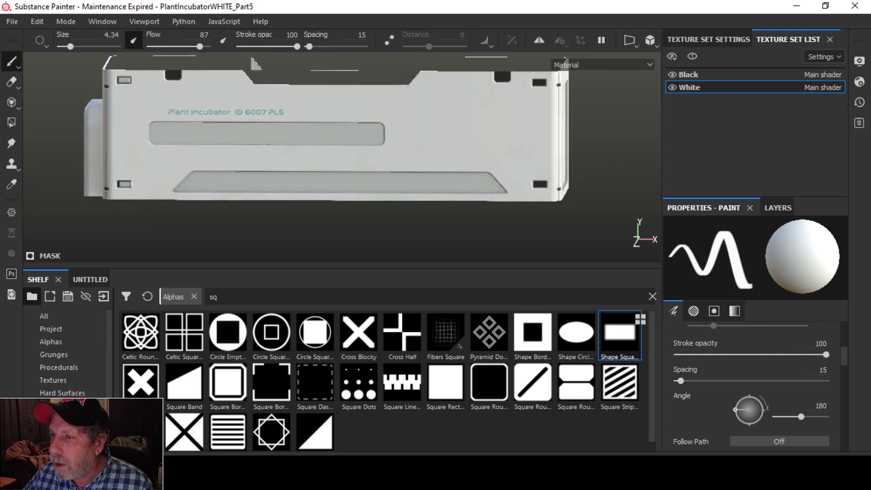
pyautogui.keyDown('alt'); pyautogui.moveTo(555, 170); pyautogui.dragTo(463, 169, button='middle'); pyautogui.keyUp('alt')
pyautogui.scroll(-2, 473, 163)
pyautogui.scroll(3, 472, 163)
pyautogui.scroll(2, 472, 176)
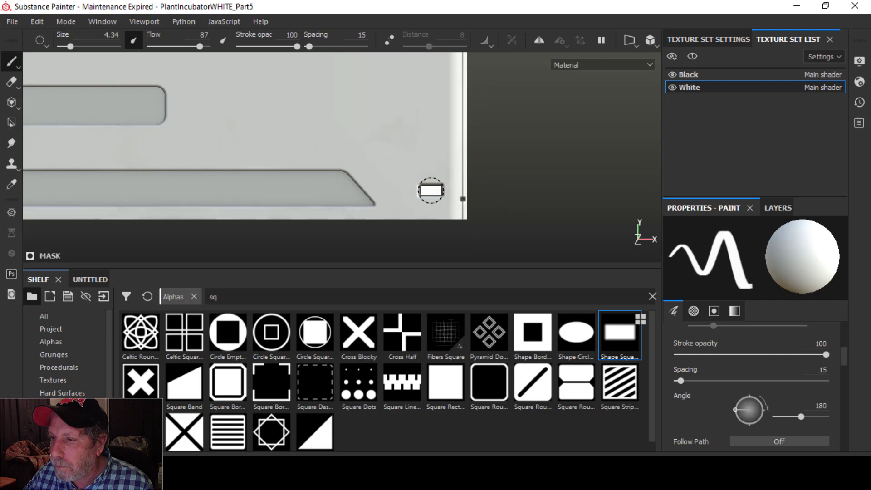
pyautogui.moveTo(466, 171)
pyautogui.keyDown('alt'); pyautogui.mouseDown()
pyautogui.moveTo(474, 188)
pyautogui.moveTo(434, 115)
pyautogui.moveTo(448, 149)
pyautogui.moveTo(474, 162)
pyautogui.mouseUp(); pyautogui.keyUp('alt')
pyautogui.scroll(-3, 494, 167)
pyautogui.scroll(-3, 430, 179)
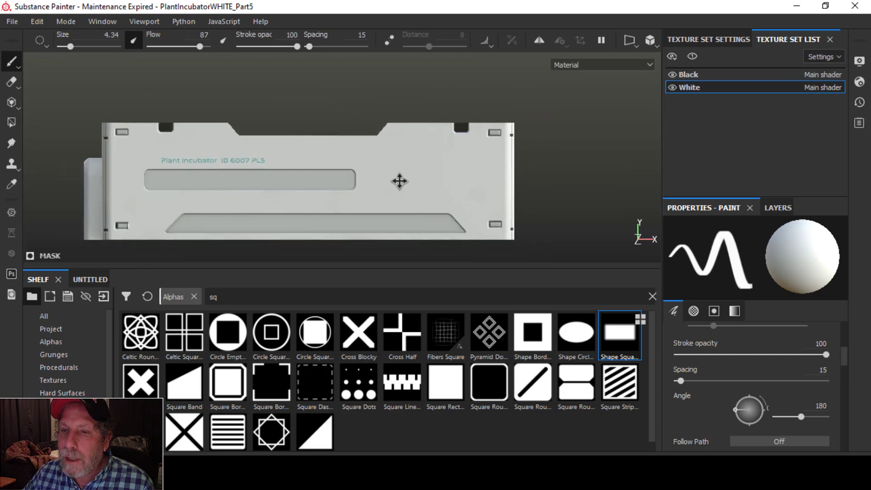
# - On the corner inserts' fill layer, enable all material channels, with height 0.1802, and set metallic to 0.9505
pyautogui.keyDown('alt'); pyautogui.moveTo(399, 178); pyautogui.dragTo(364, 179); pyautogui.keyUp('alt')
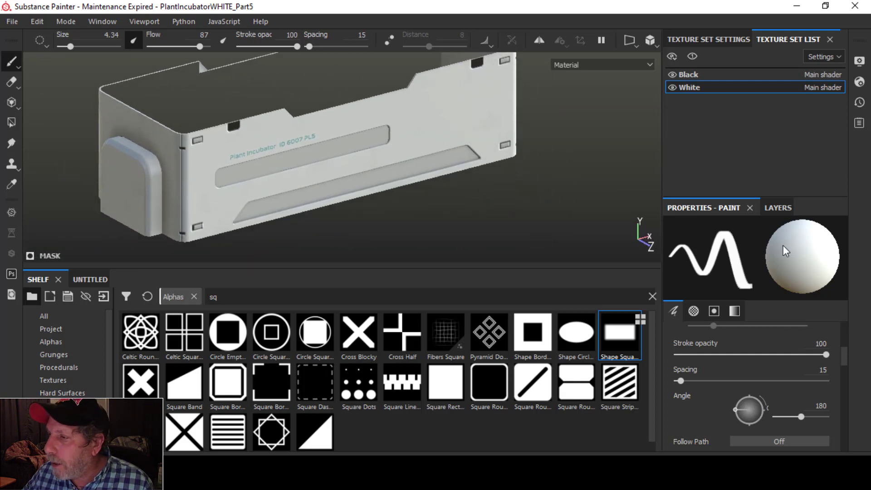
pyautogui.click(778, 207)
pyautogui.click(687, 255)
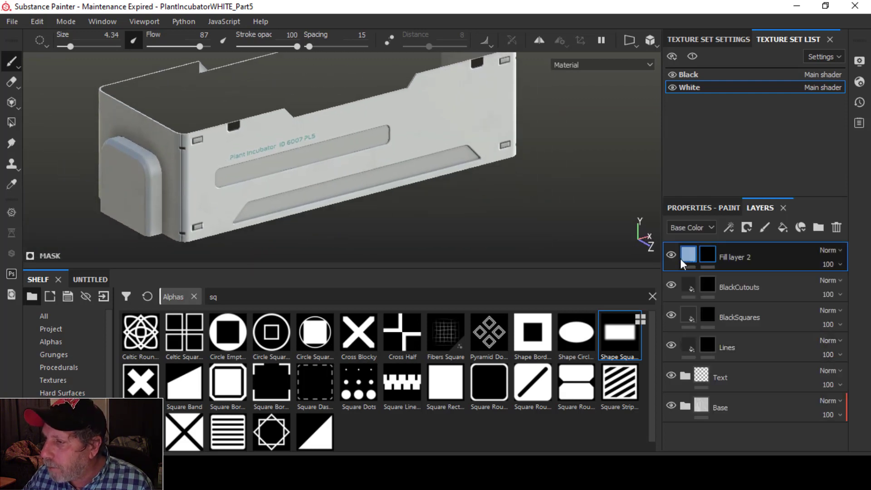
pyautogui.click(700, 208)
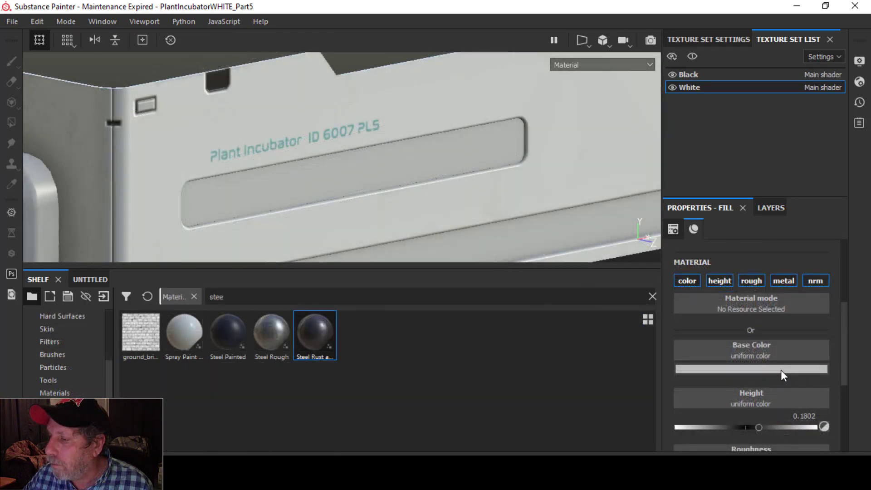
pyautogui.scroll(-4, 780, 370)
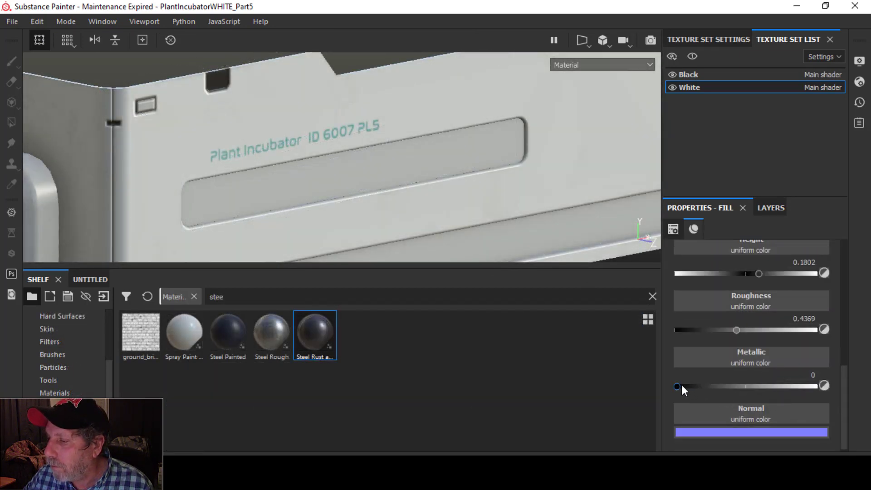
pyautogui.moveTo(678, 386); pyautogui.dragTo(790, 385)
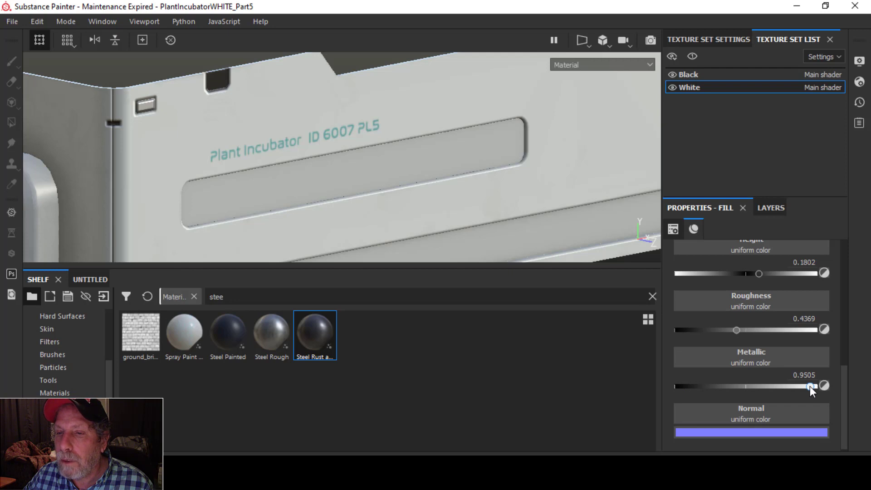
# - Set the corner inserts' roughness to 0.2838 while checking the metallic look up close
pyautogui.keyDown('alt'); pyautogui.moveTo(477, 144); pyautogui.dragTo(415, 164); pyautogui.keyUp('alt')
pyautogui.keyDown('alt'); pyautogui.moveTo(222, 159); pyautogui.dragTo(313, 136, button='middle'); pyautogui.keyUp('alt')
pyautogui.scroll(4, 222, 173)
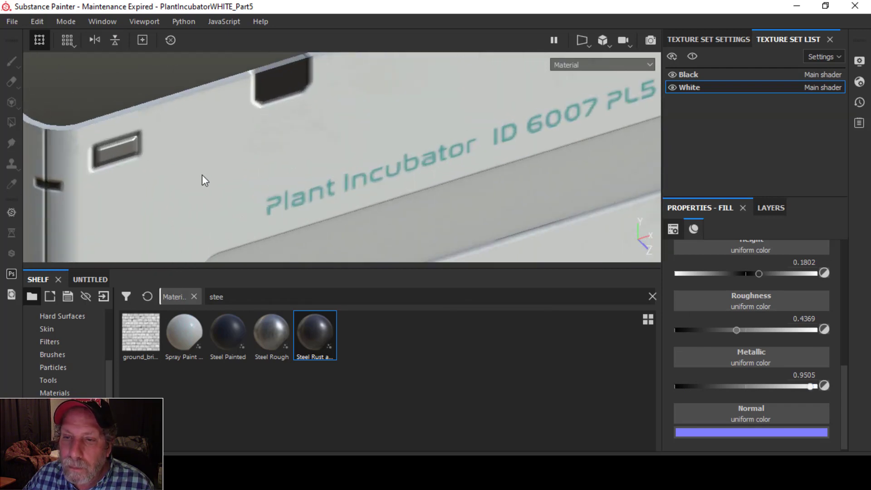
pyautogui.keyDown('alt'); pyautogui.moveTo(203, 180); pyautogui.dragTo(213, 149); pyautogui.keyUp('alt')
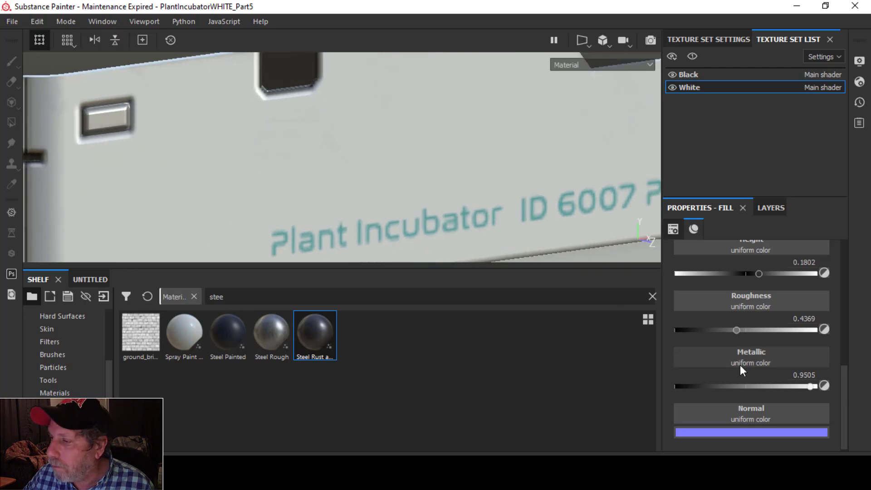
pyautogui.moveTo(735, 330); pyautogui.dragTo(715, 331)
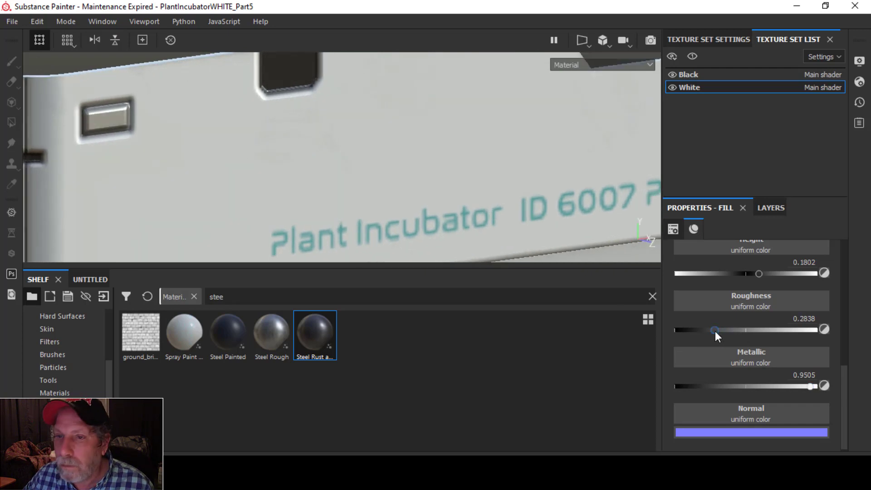
pyautogui.scroll(1, 438, 167)
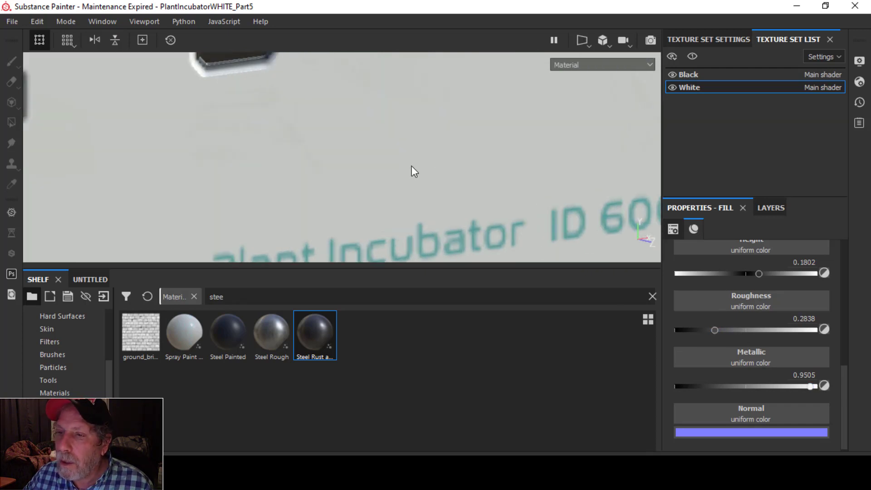
# - Enlarge the viewport by hiding the docked panels and frame both white housings for an overall look
pyautogui.scroll(-3, 410, 166)
pyautogui.keyDown('alt'); pyautogui.moveTo(404, 164); pyautogui.dragTo(358, 172); pyautogui.keyUp('alt')
pyautogui.keyDown('alt'); pyautogui.moveTo(394, 196); pyautogui.dragTo(340, 175, button='middle'); pyautogui.keyUp('alt')
pyautogui.scroll(-4, 380, 176)
pyautogui.press('Tab')
pyautogui.press('f')
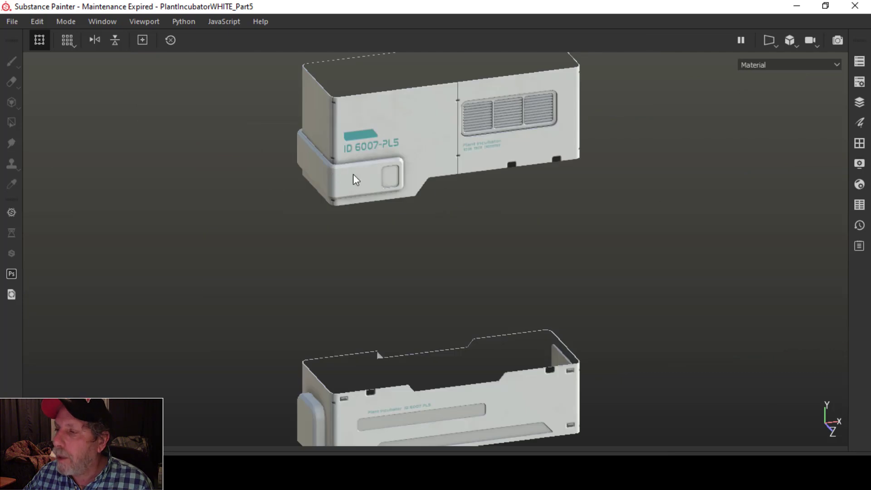
# - Activate Temporal Anti-Aliasing and the orange_blue color profile, and examine both housings with these display effects
pyautogui.click(859, 163)
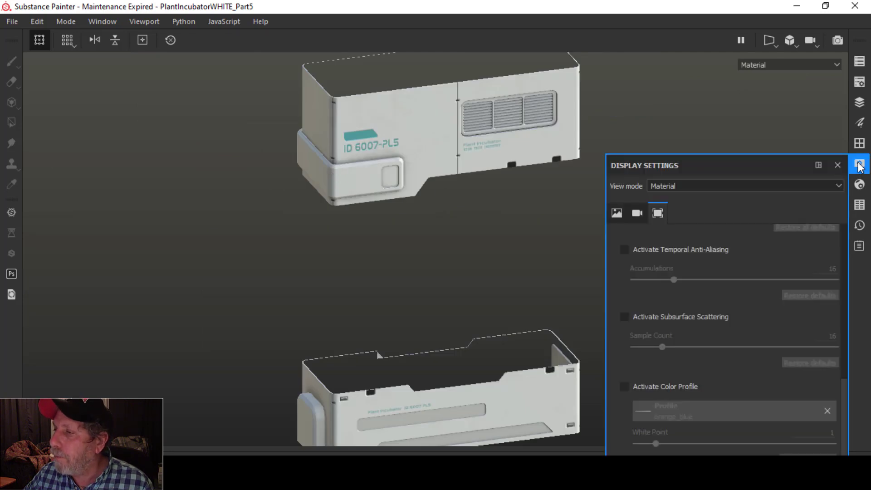
pyautogui.click(624, 249)
pyautogui.click(624, 387)
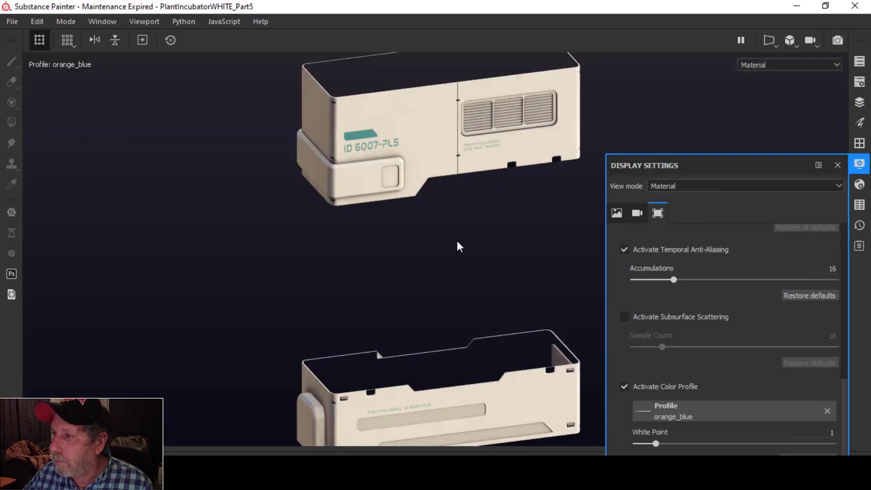
pyautogui.click(859, 163)
pyautogui.keyDown('alt'); pyautogui.moveTo(587, 210); pyautogui.dragTo(530, 210, button='middle'); pyautogui.keyUp('alt')
pyautogui.keyDown('alt'); pyautogui.moveTo(529, 210); pyautogui.dragTo(550, 205); pyautogui.keyUp('alt')
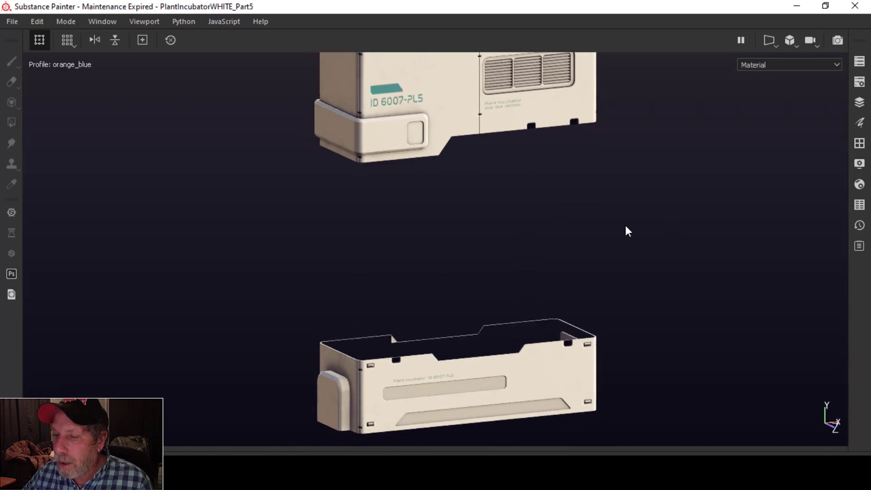
pyautogui.moveTo(626, 230)
pyautogui.keyDown('alt'); pyautogui.mouseDown()
pyautogui.moveTo(621, 216)
pyautogui.moveTo(618, 227)
pyautogui.mouseUp(); pyautogui.keyUp('alt')
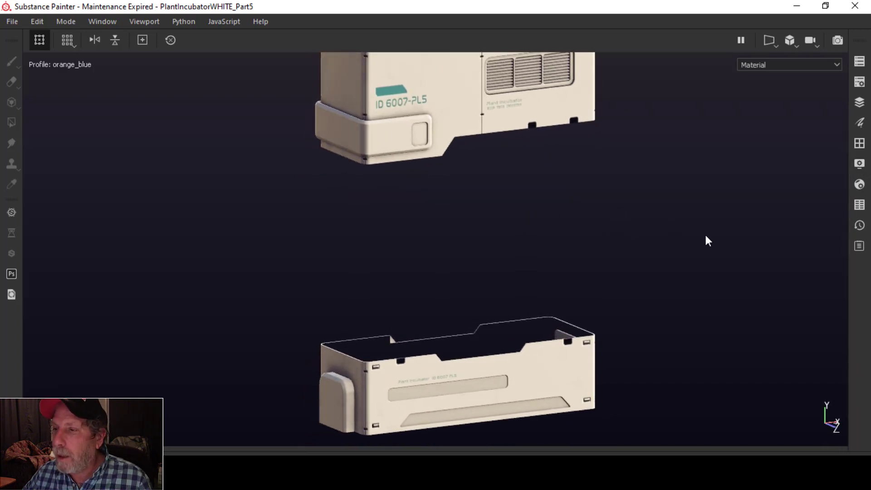
pyautogui.keyDown('alt'); pyautogui.moveTo(610, 190); pyautogui.dragTo(528, 218); pyautogui.keyUp('alt')
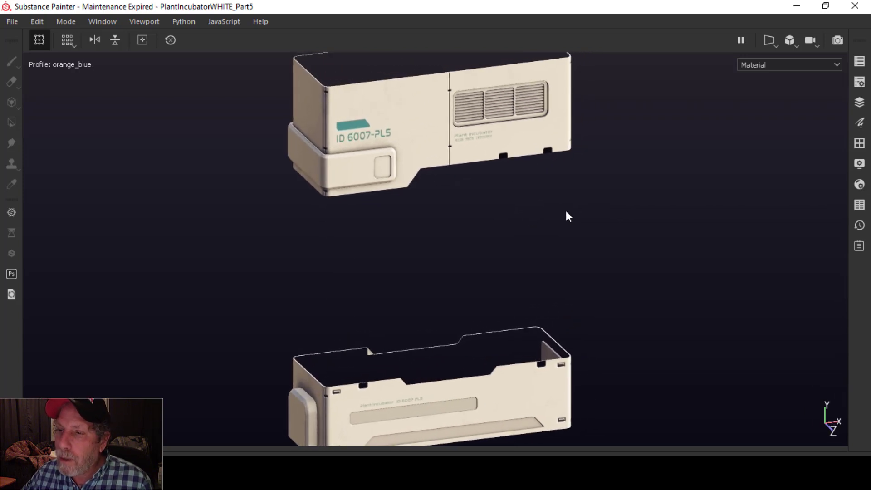